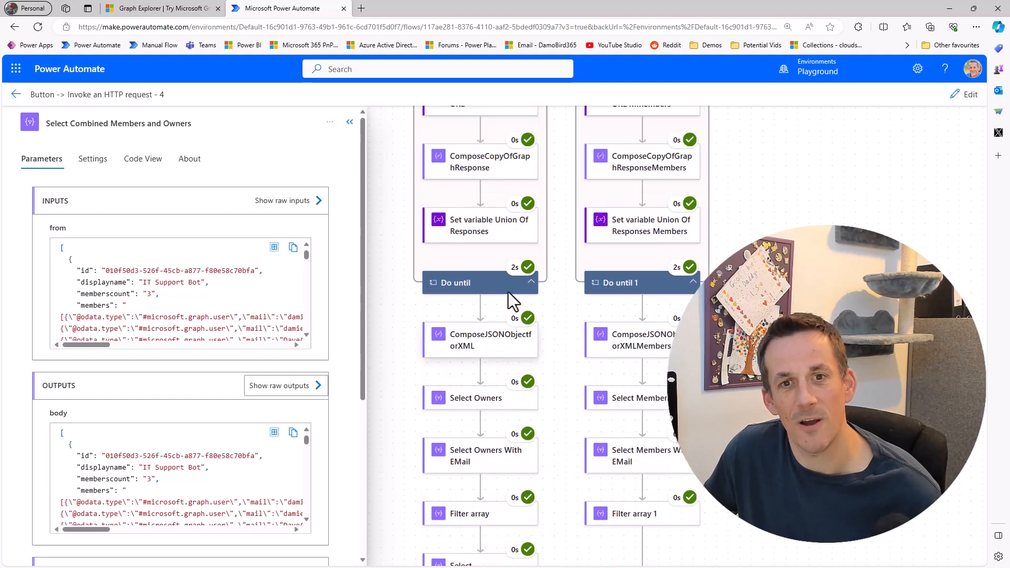
Review the finished flow run's actions and show the raw outputs of Select Combined Members and Owners
scroll(506, 300, "up", 3)
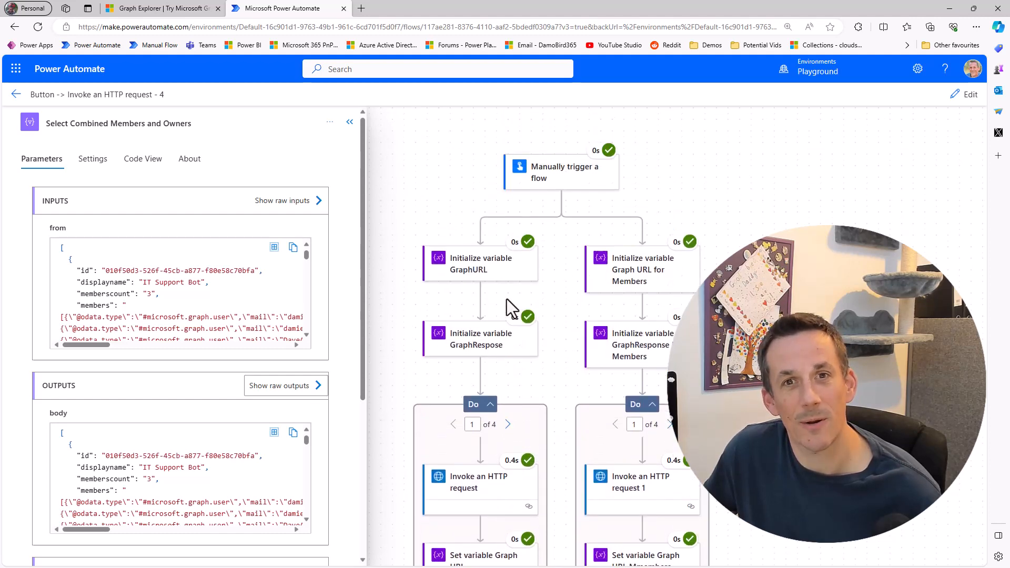
scroll(506, 308, "down", 5)
scroll(505, 305, "down", 5)
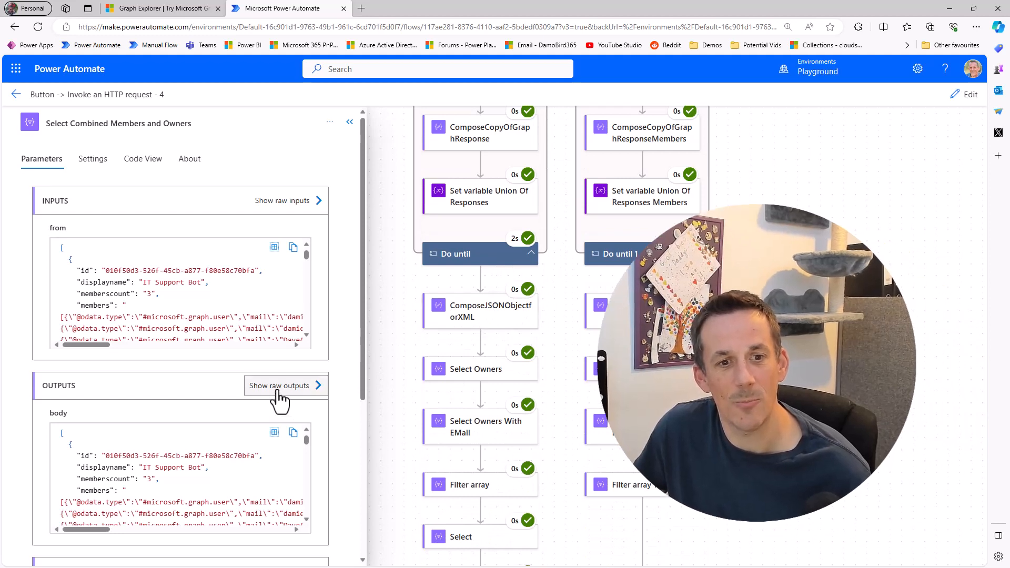
left_click(281, 386)
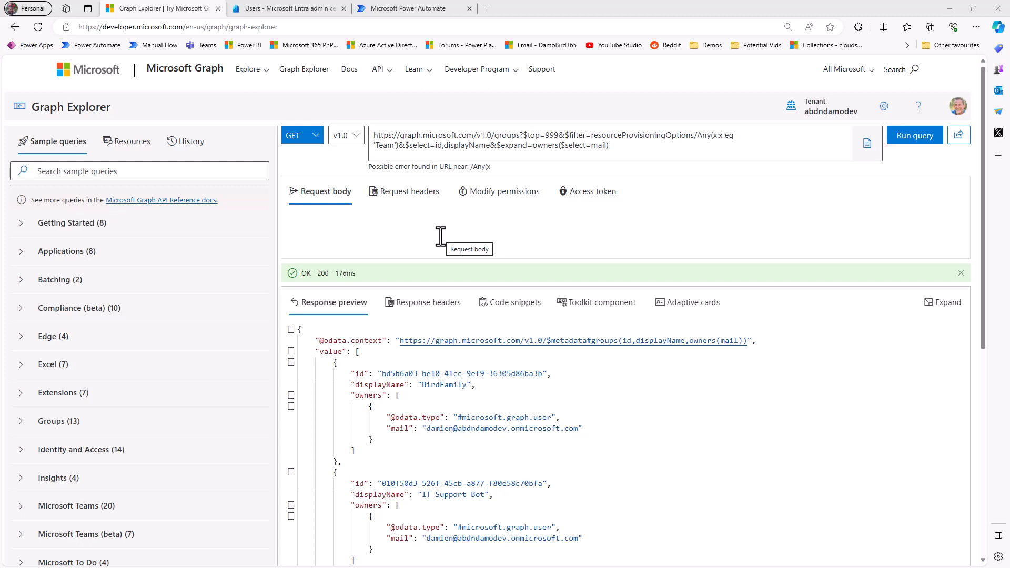
Try running the groups query with its $top value set to 1000
left_click(558, 136)
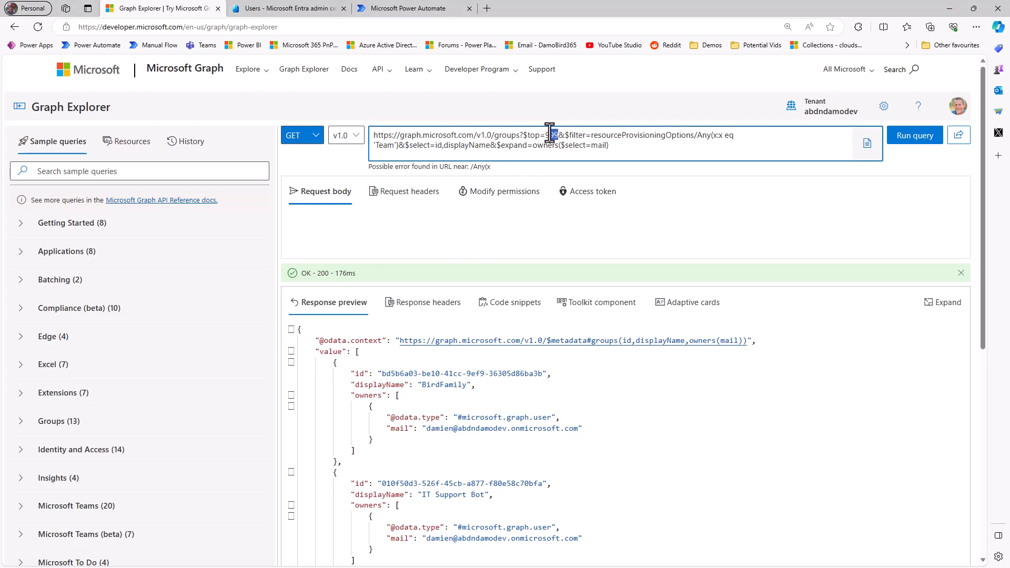
double_click(551, 135)
type("1000")
left_click(906, 138)
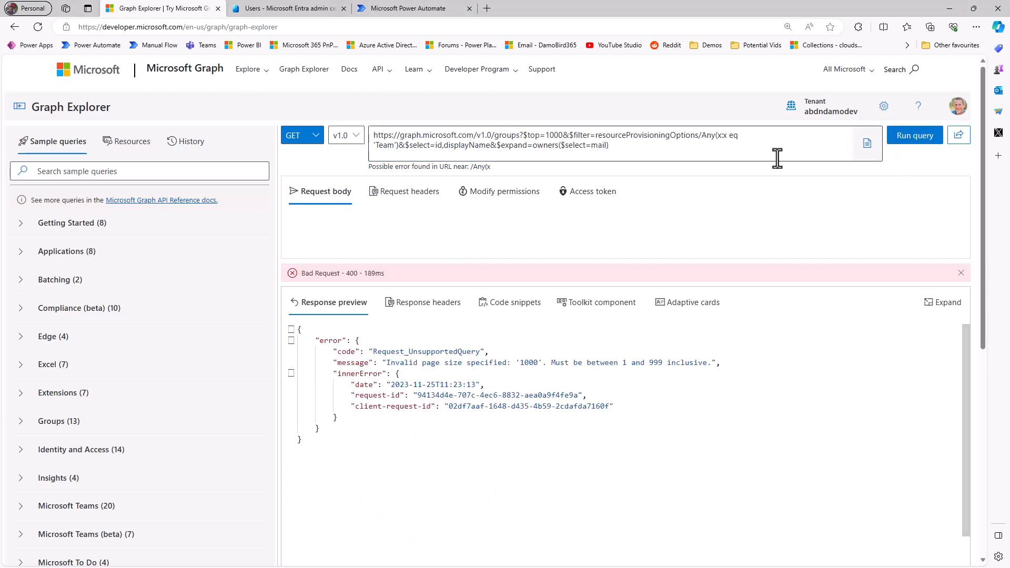
Set the groups query's $top value to 10 and run the query
left_click_drag(553, 135, 562, 136)
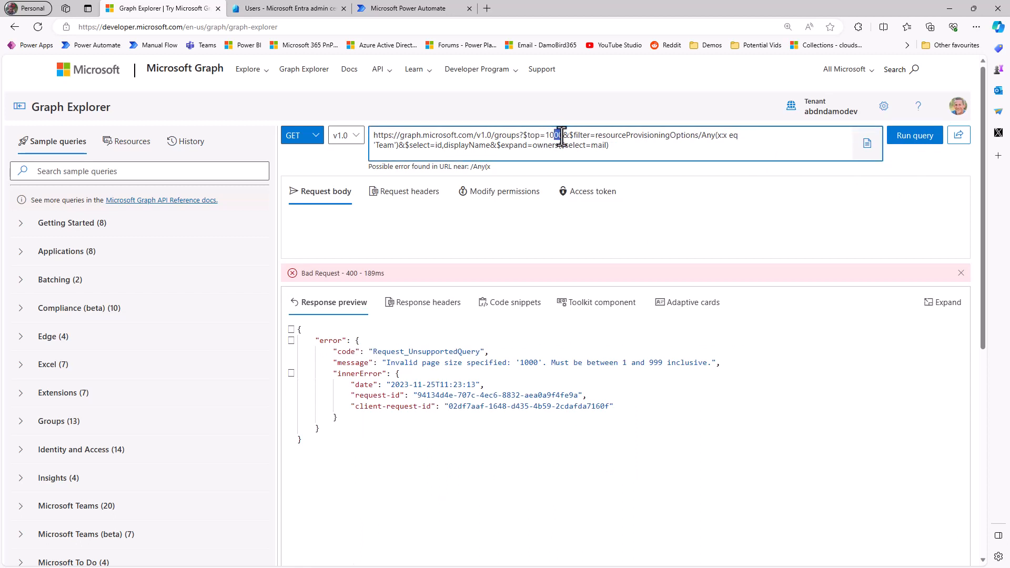
key("BackSpace")
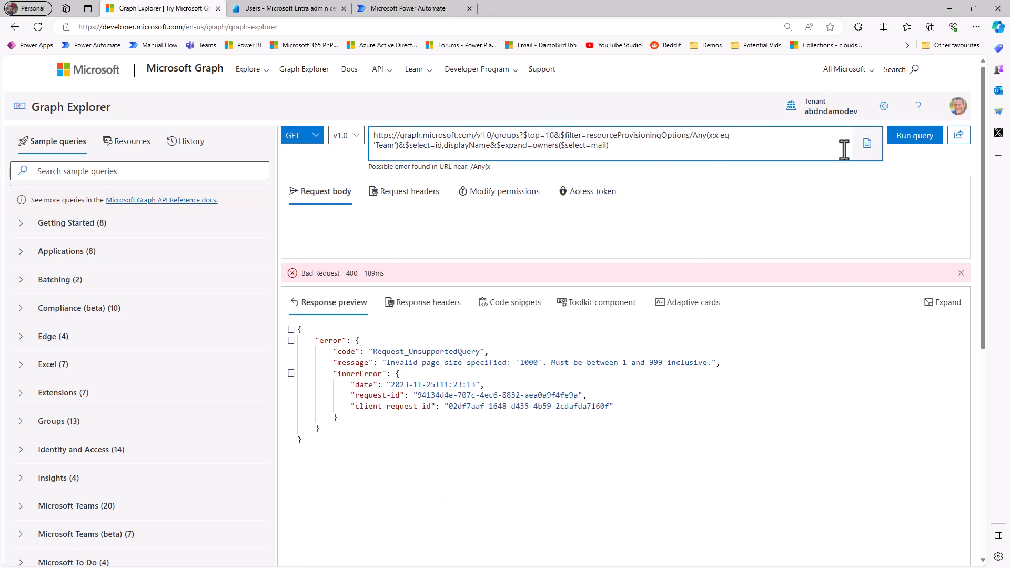
left_click(916, 140)
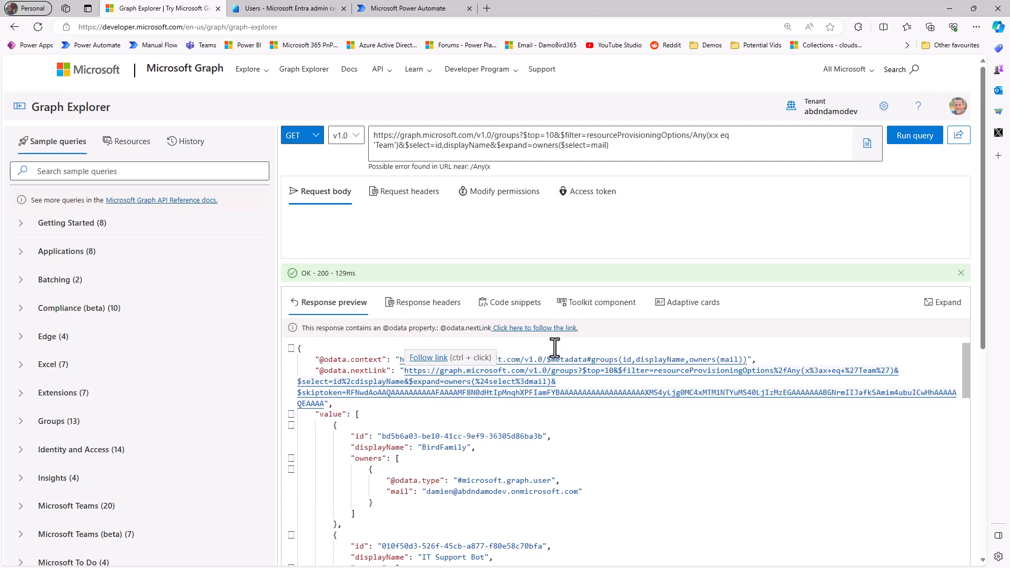
Try expanding members alongside owners by appending ",members" to the query, and run it
left_click(623, 147)
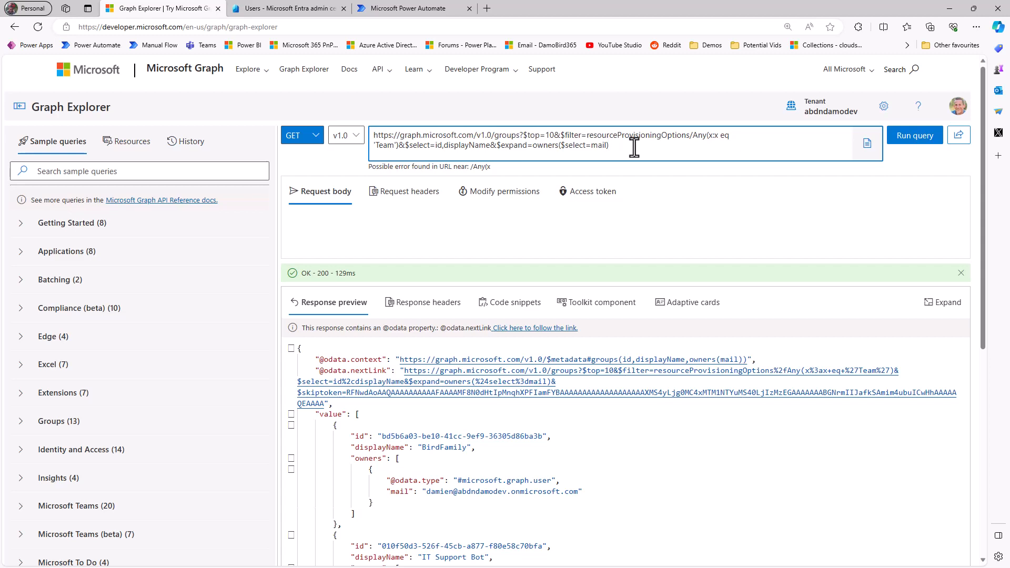
type(",members")
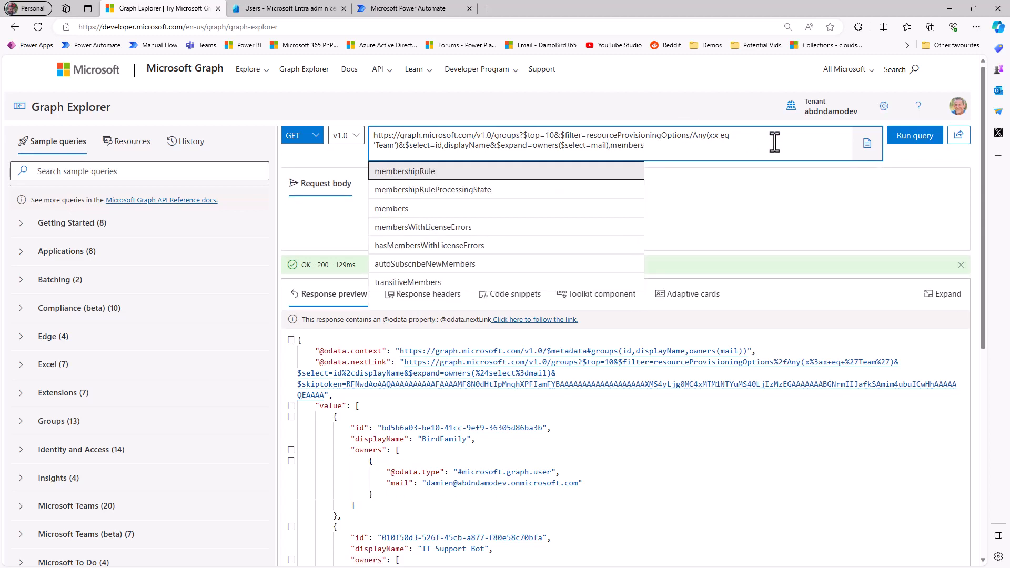
left_click(920, 138)
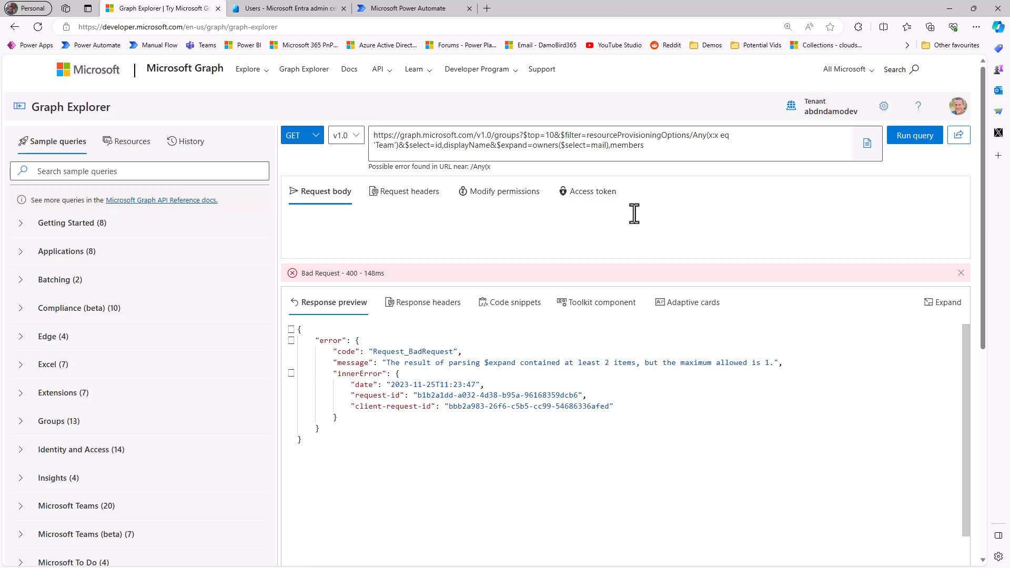
Make the query expand only members($select=mail) in place of owners, without the extra ",members", then run it and review the response
double_click(538, 144)
type("member")
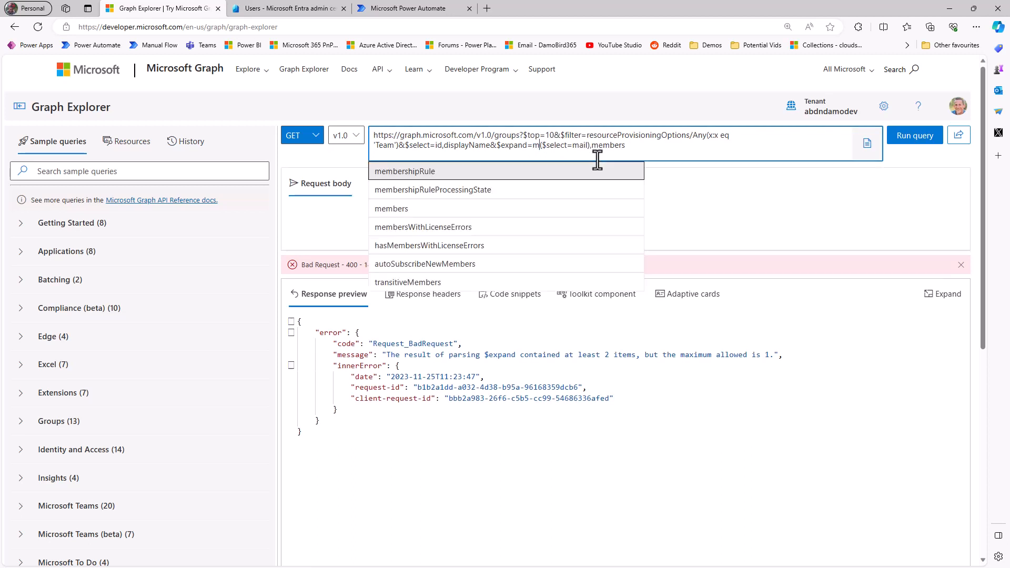
type("s")
key("BackSpace")
key("BackSpace")
key("BackSpace")
key("BackSpace")
key("BackSpace")
key("BackSpace")
key("BackSpace")
key("BackSpace")
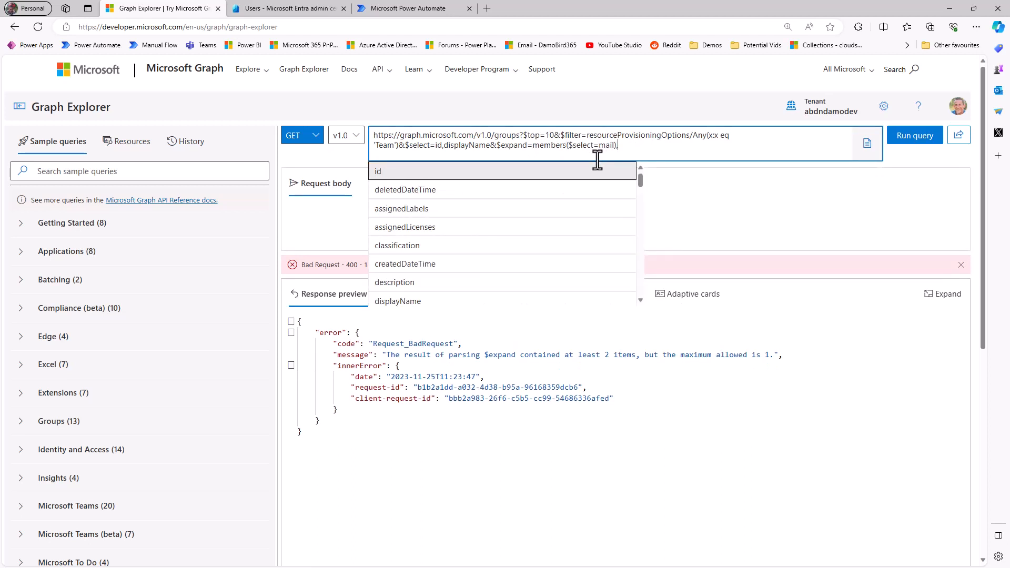
left_click(908, 139)
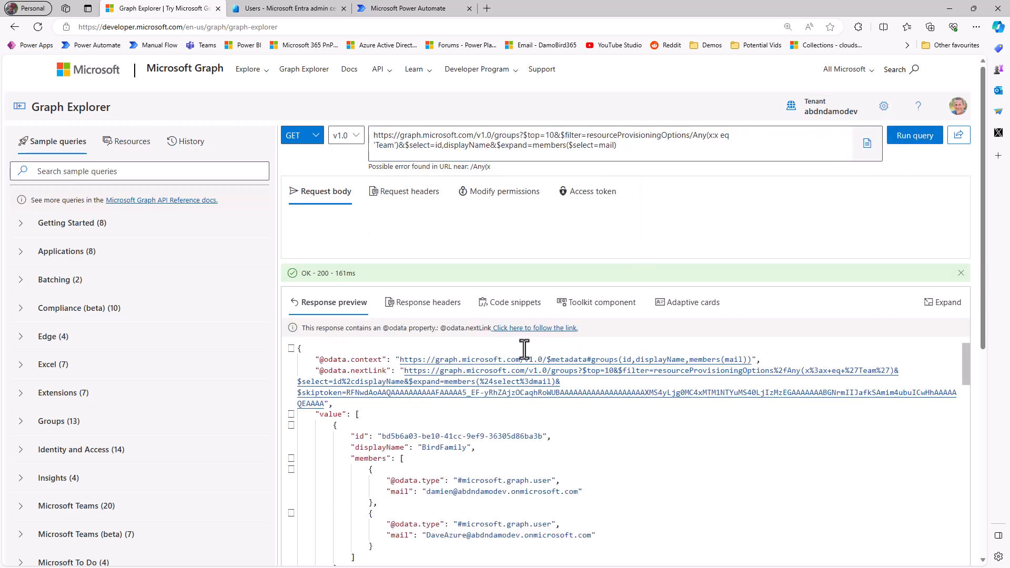
scroll(409, 476, "down", 1)
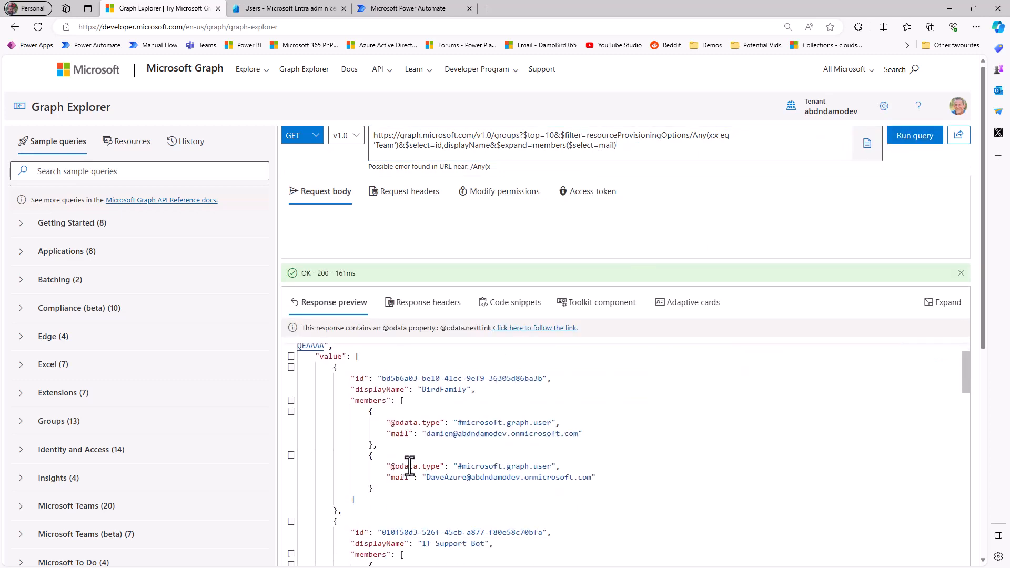
scroll(374, 418, "up", 2)
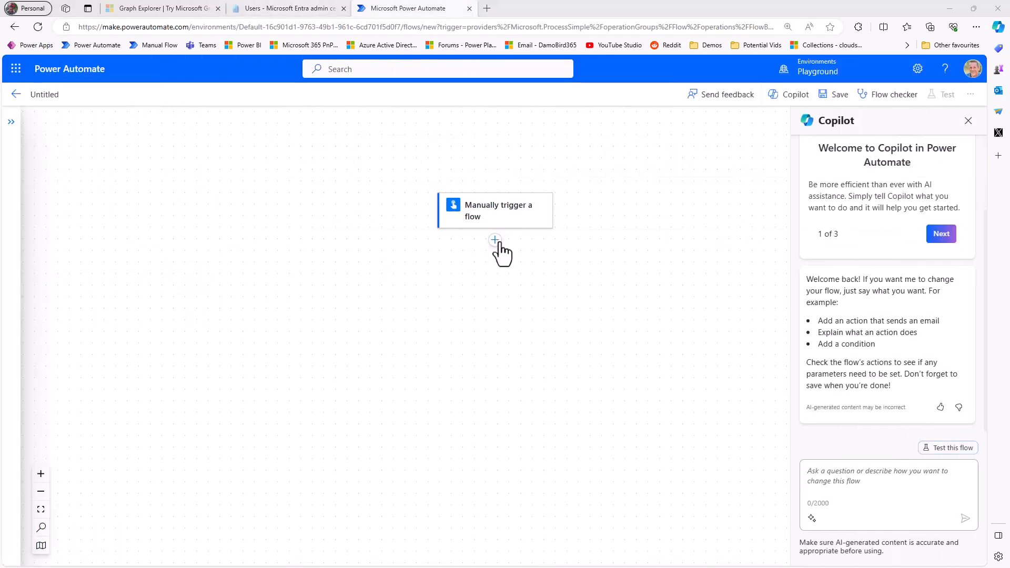
Add the Invoke an HTTP request action from HTTP with Microsoft Entra ID (preauthorized) after the manual trigger in Power Automate
left_click(495, 239)
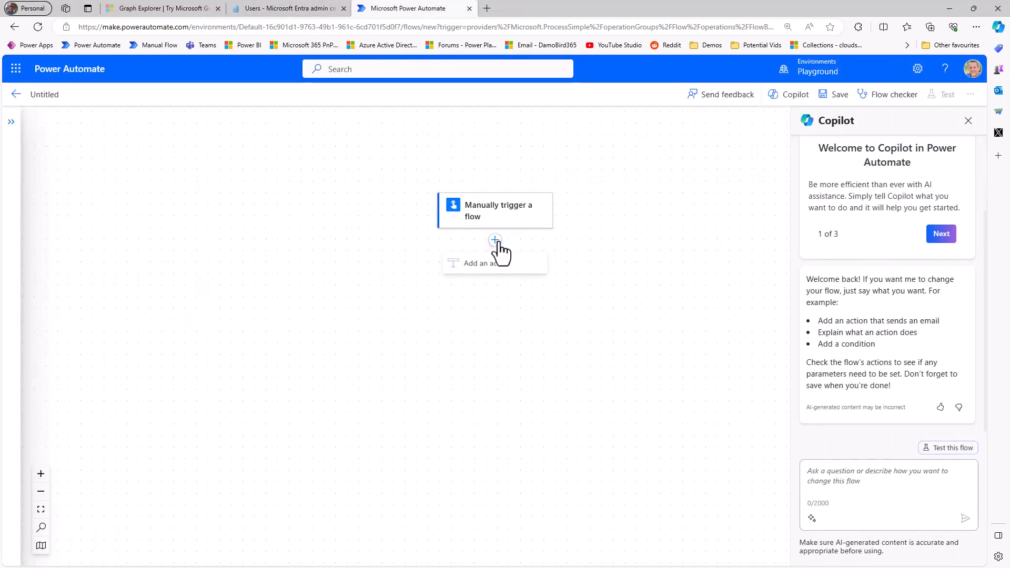
left_click(498, 264)
left_click(167, 159)
type("invoke http request")
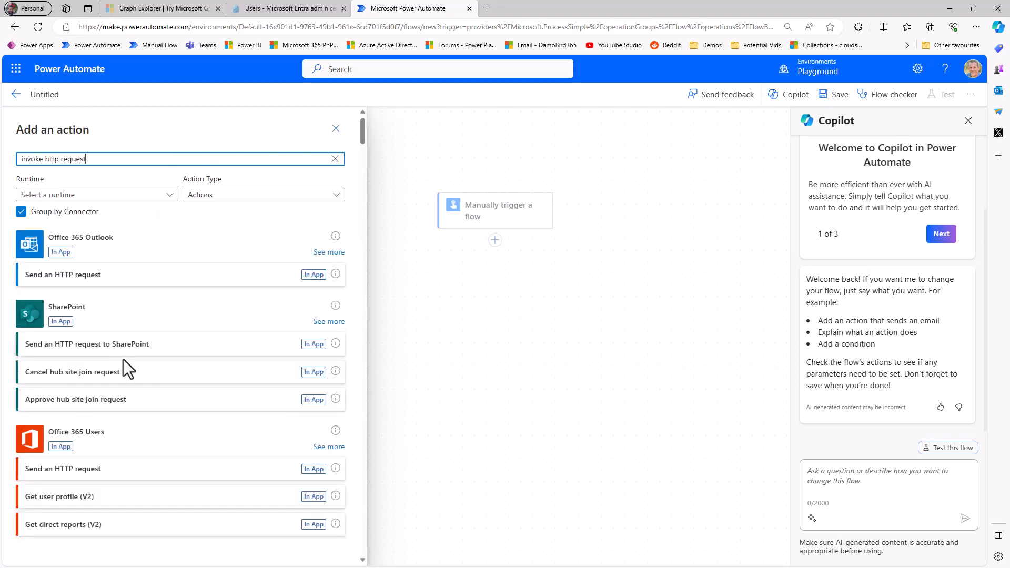
scroll(123, 363, "down", 4)
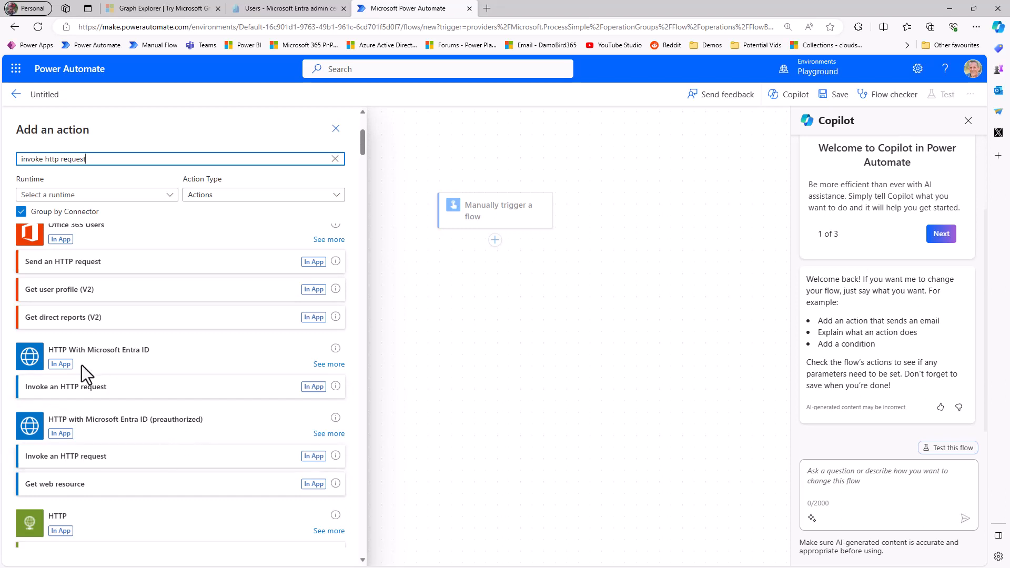
left_click(87, 457)
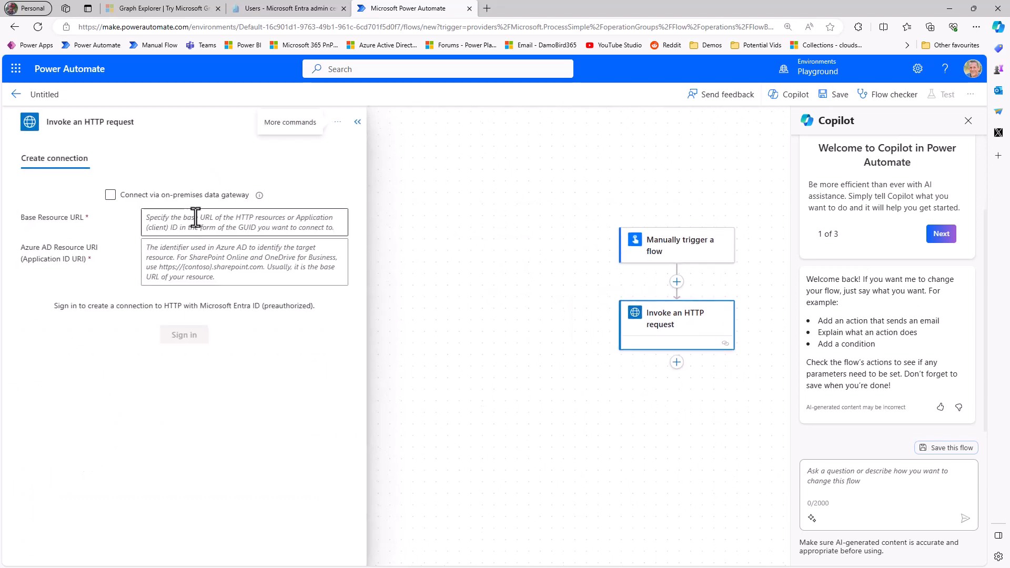
type("https://graph.microsoft.com/")
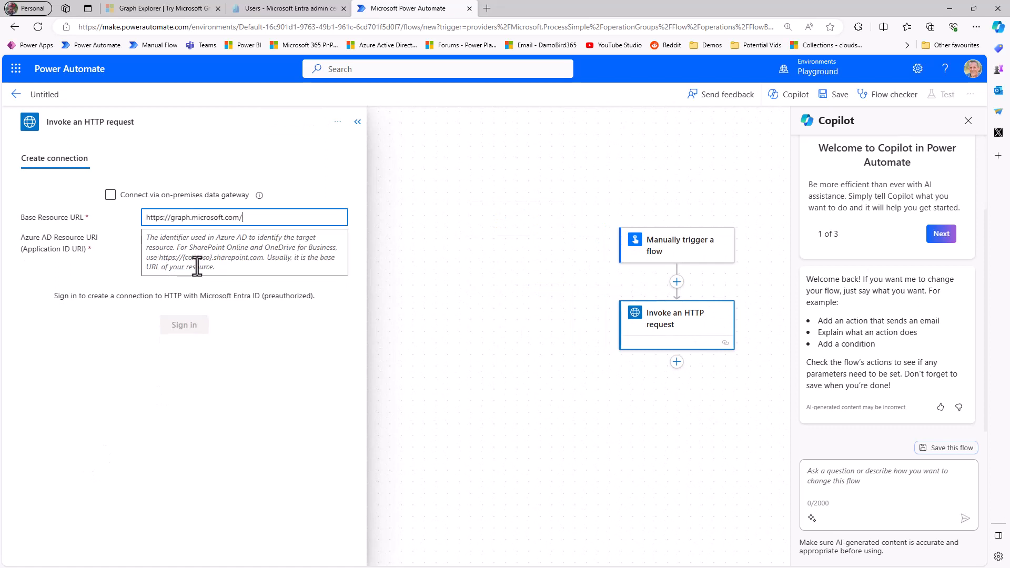
left_click(196, 262)
type("https://graph.microsoft.com/")
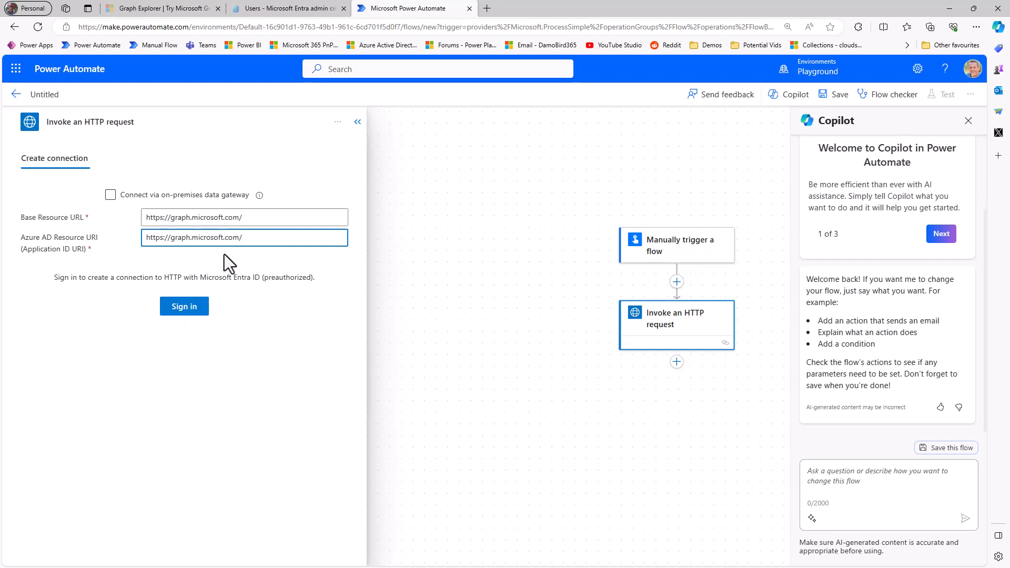
left_click(187, 310)
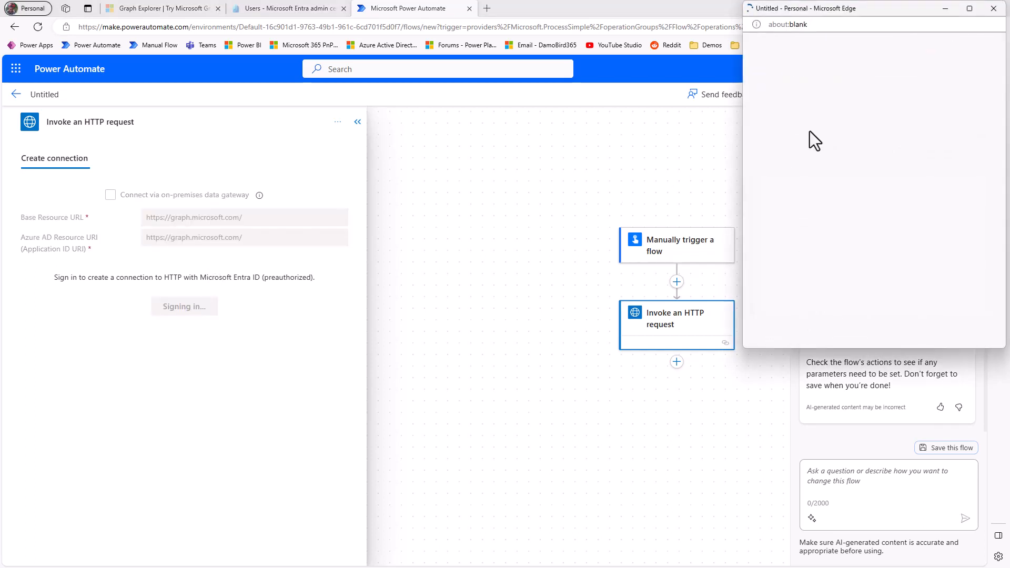
left_click(815, 152)
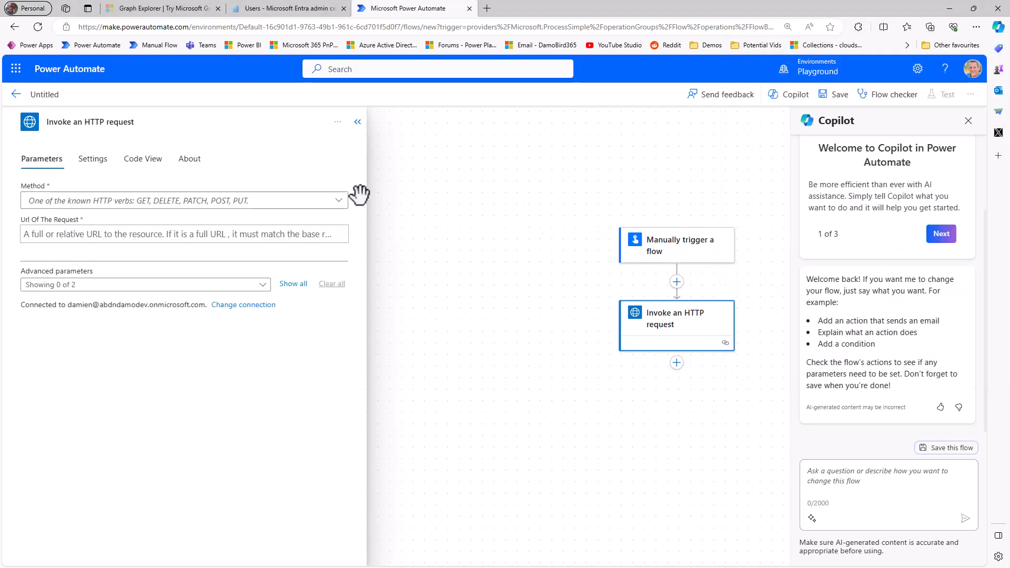
Configure the request as GET with the owners query copied from Graph Explorer as its URL, and save the flow
left_click(336, 204)
left_click(107, 222)
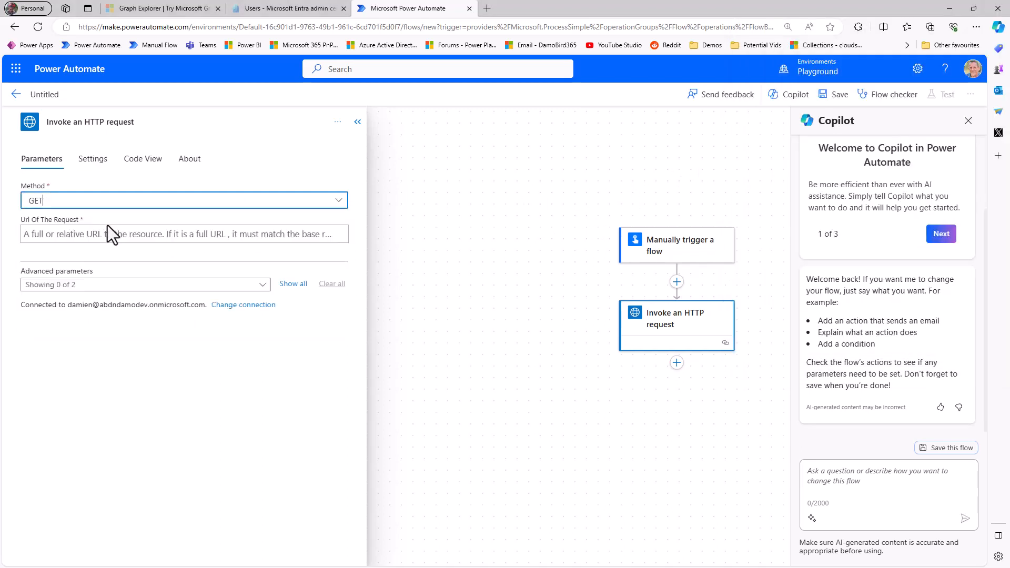
left_click(115, 233)
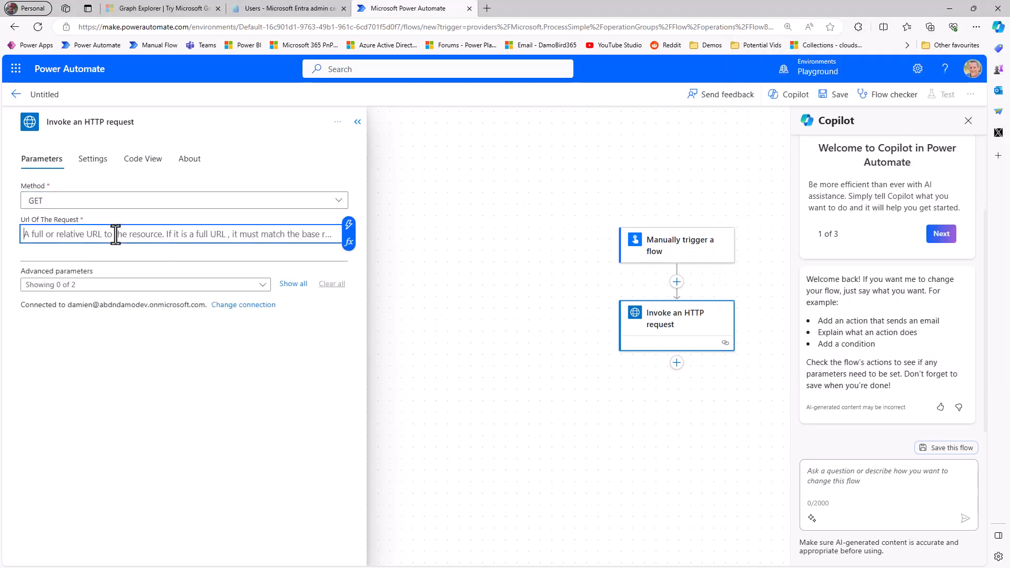
left_click(146, 8)
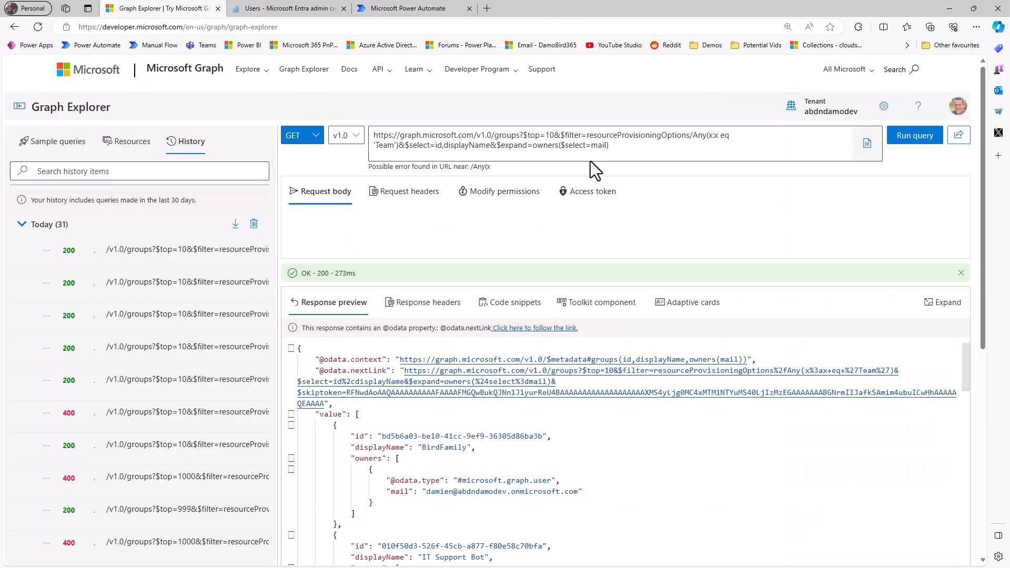
left_click_drag(619, 148, 302, 97)
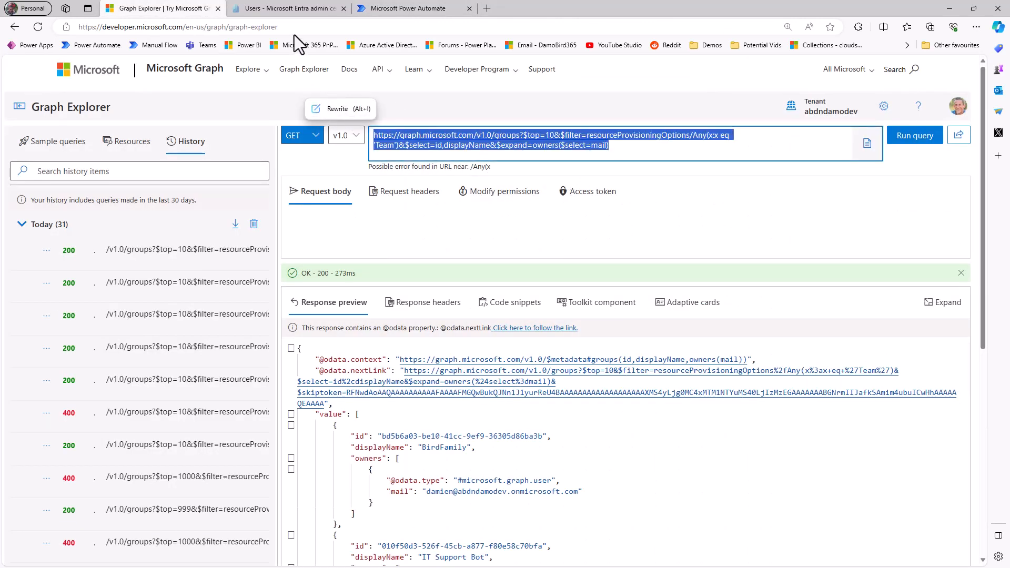
key("ctrl+c")
left_click(399, 8)
key("ctrl+v")
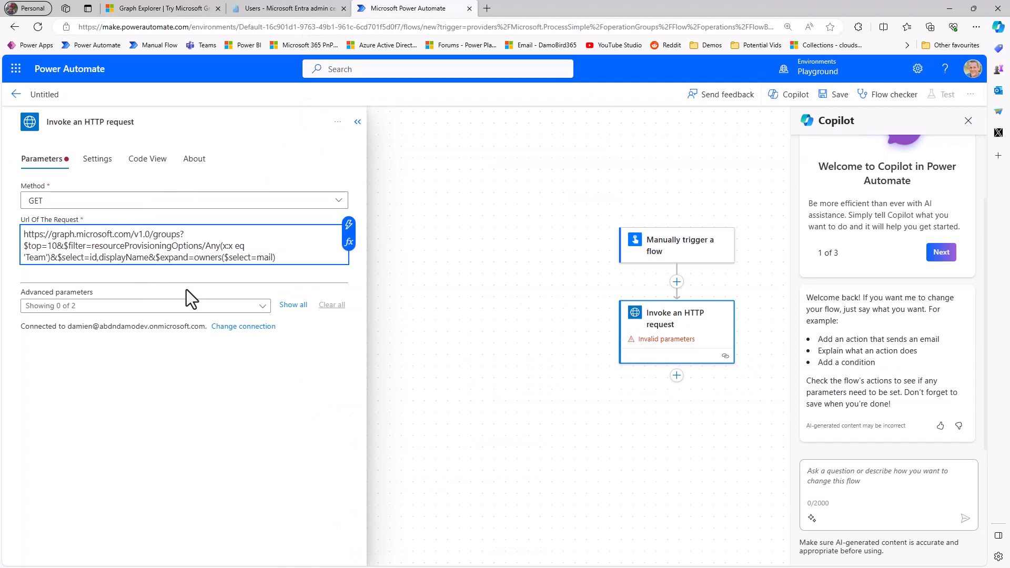
left_click(835, 95)
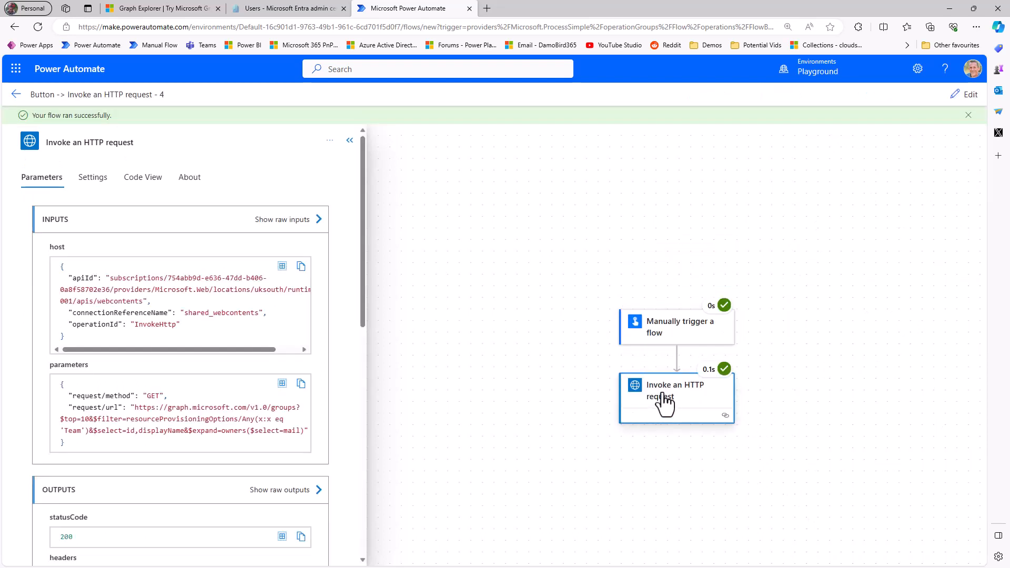
Examine the teams and owners returned in the body output of the Invoke an HTTP request run
scroll(191, 356, "down", 3)
scroll(221, 379, "down", 3)
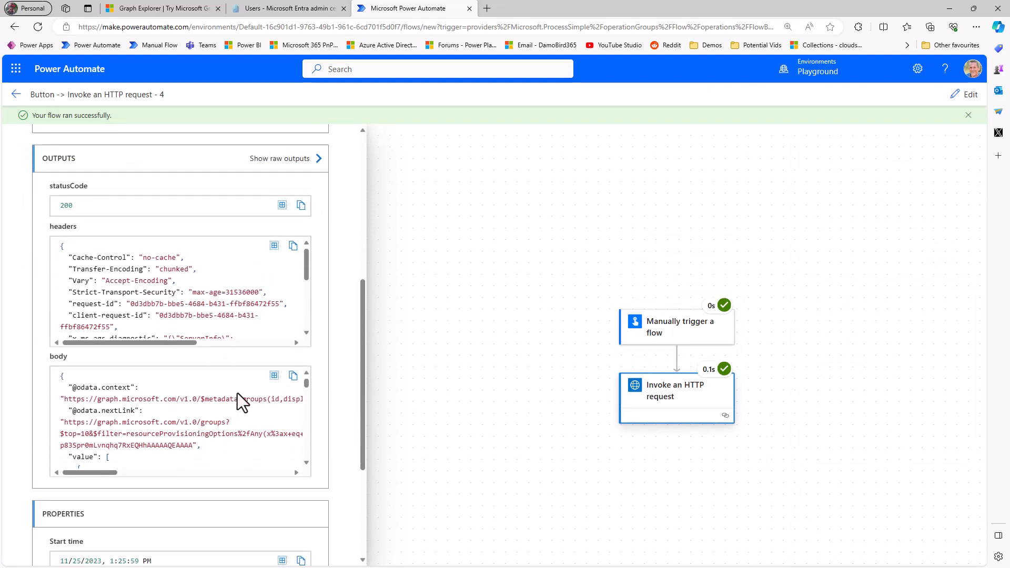
scroll(260, 419, "down", 3)
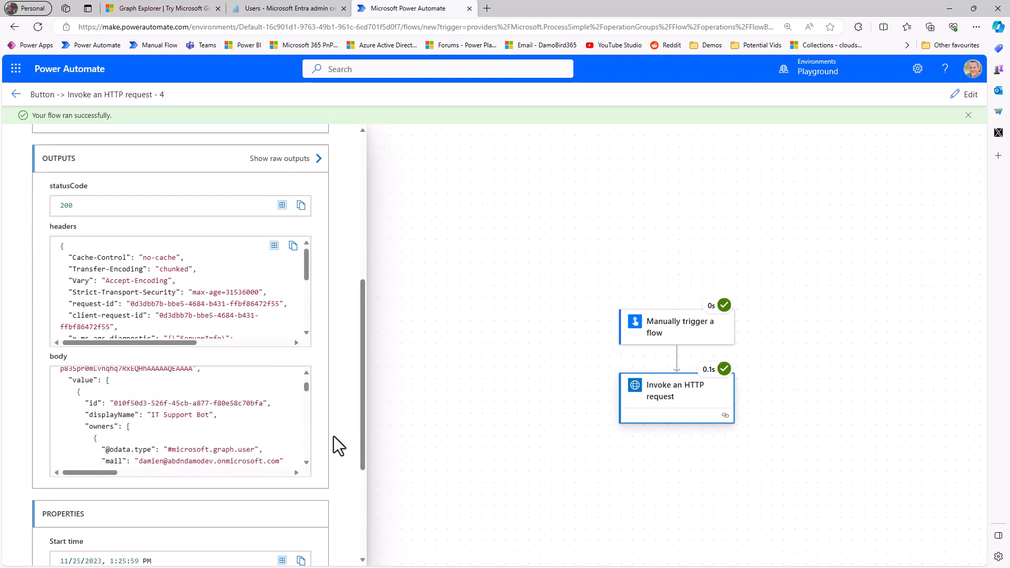
scroll(265, 413, "down", 3)
scroll(260, 412, "down", 3)
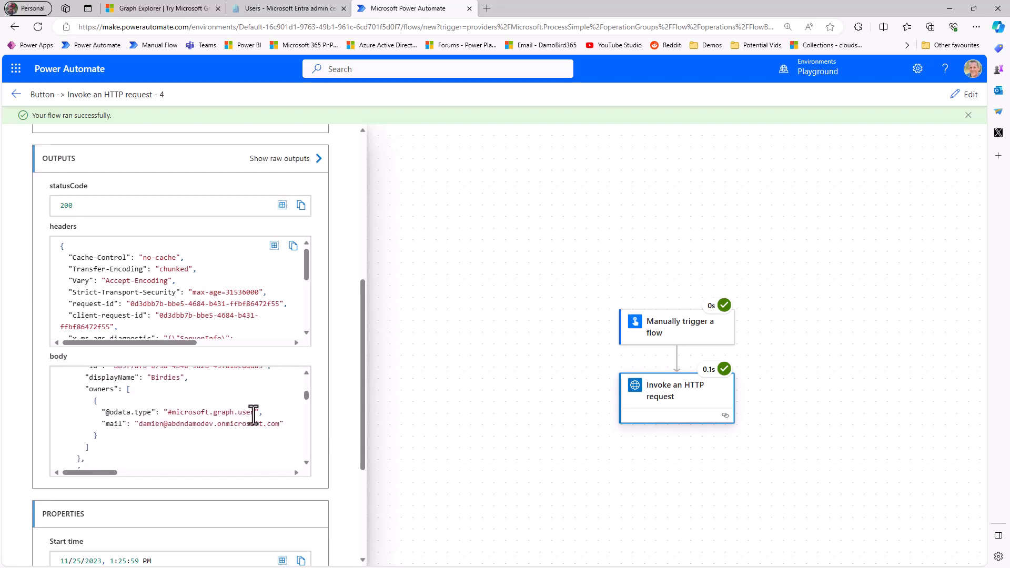
scroll(253, 415, "down", 5)
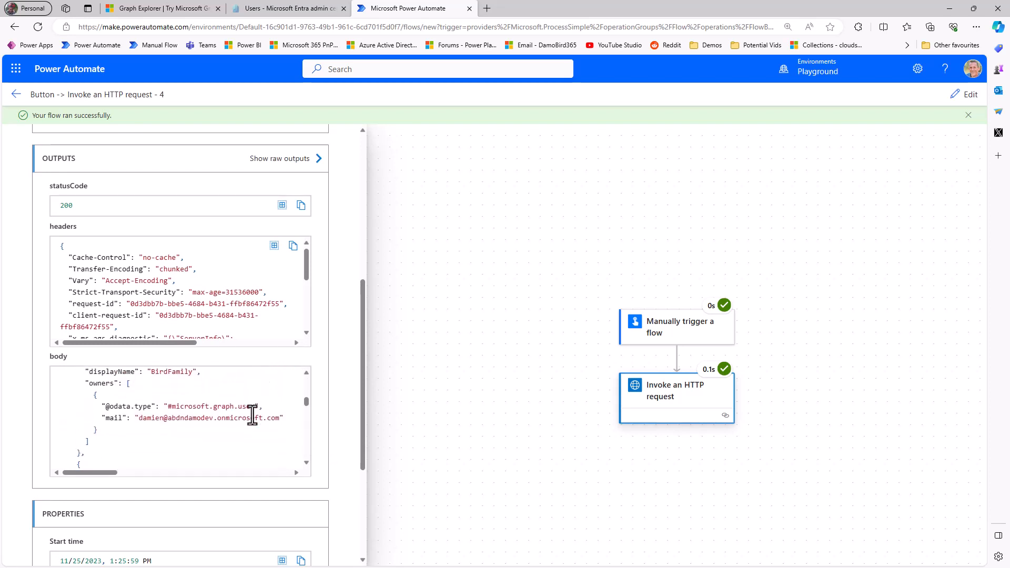
scroll(253, 416, "down", 5)
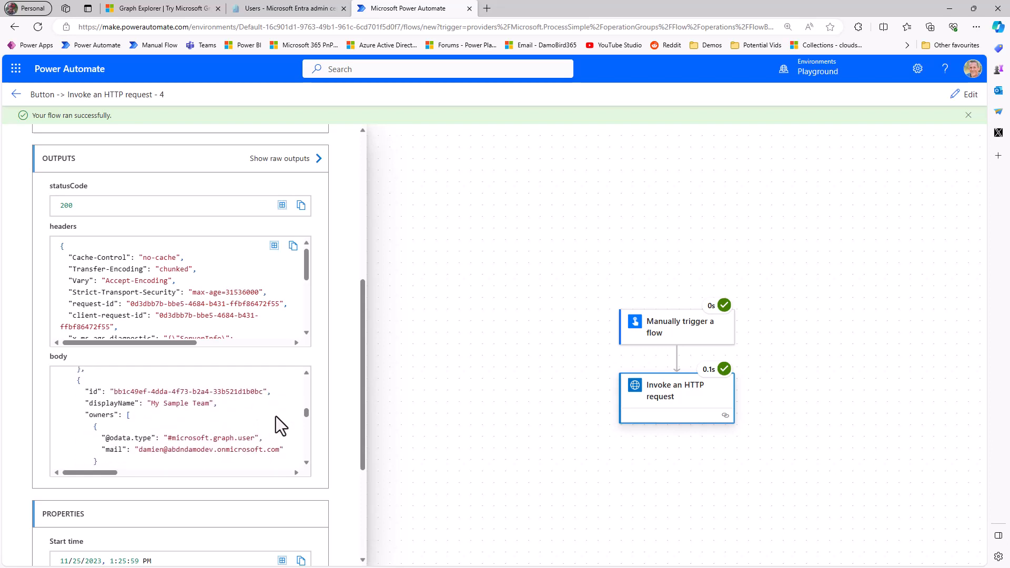
left_click_drag(305, 412, 306, 380)
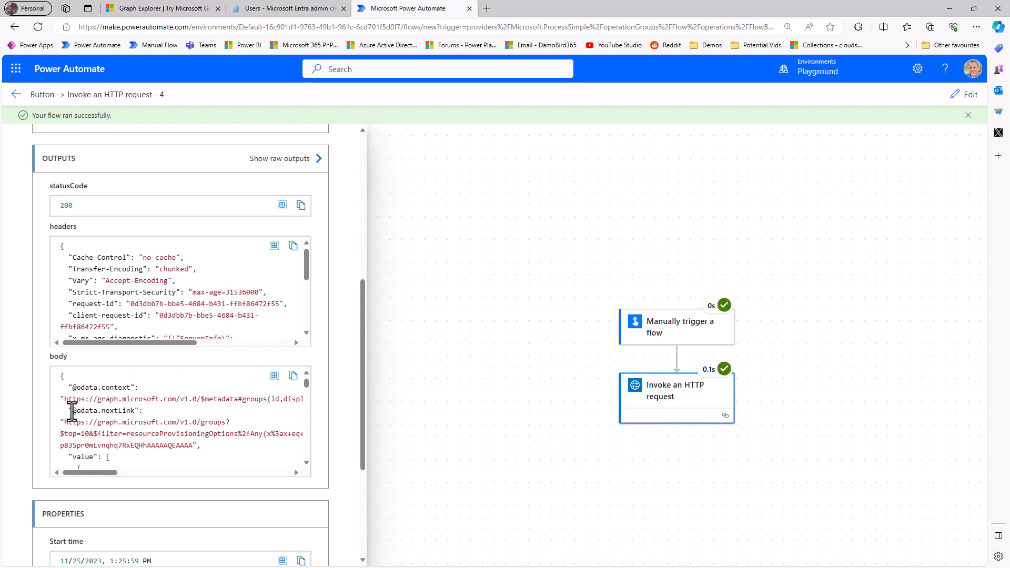
left_click_drag(73, 411, 132, 411)
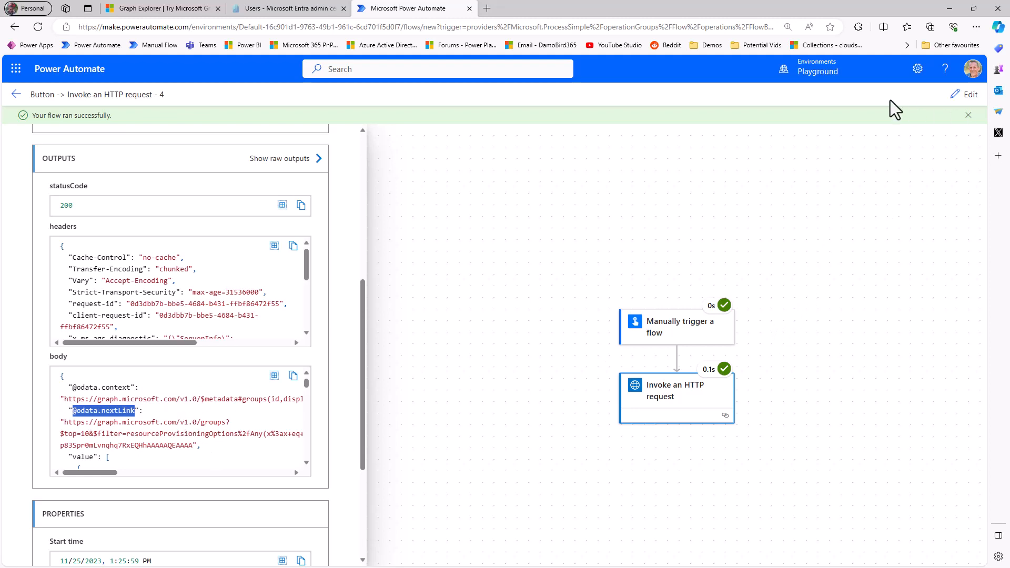
left_click(963, 94)
Add a Do until loop after the manual trigger and move the Invoke an HTTP request action inside it
left_click(676, 354)
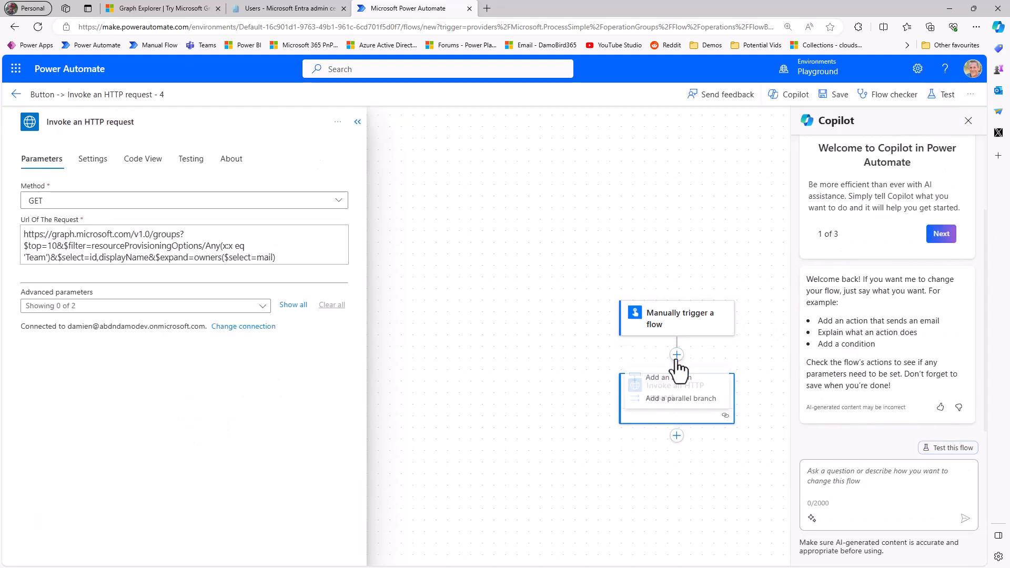
left_click(675, 379)
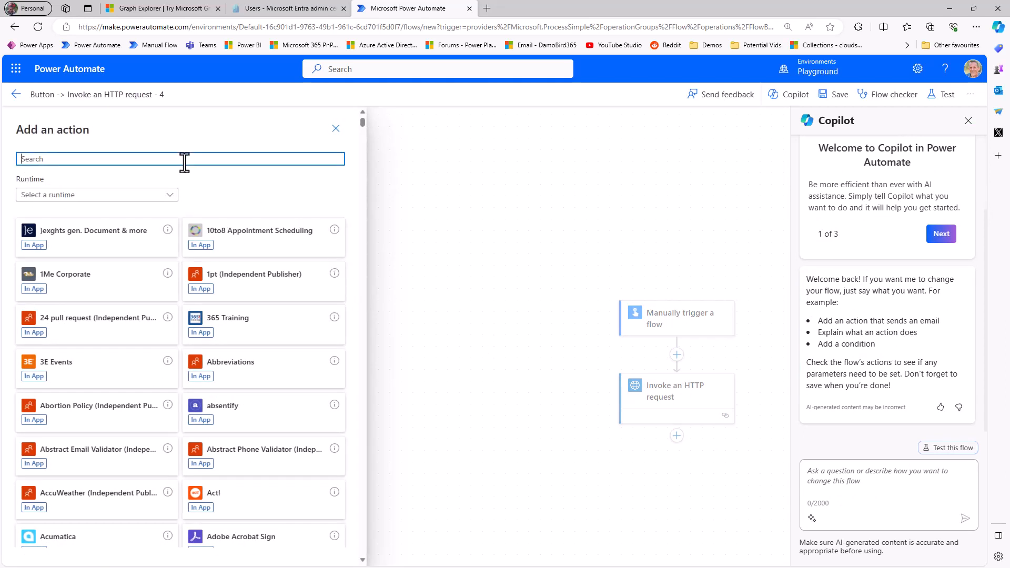
type("do")
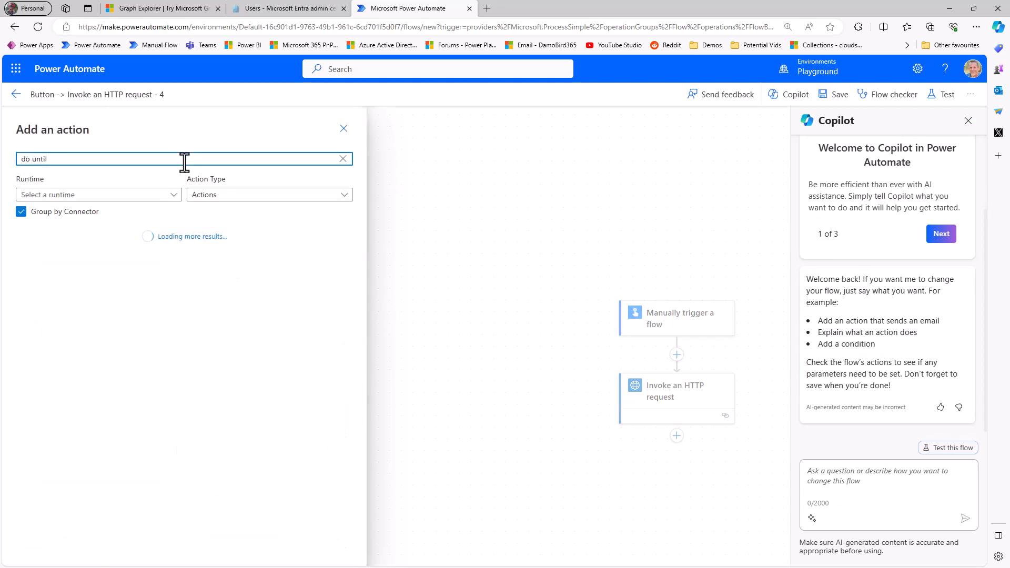
type(" until")
left_click(53, 287)
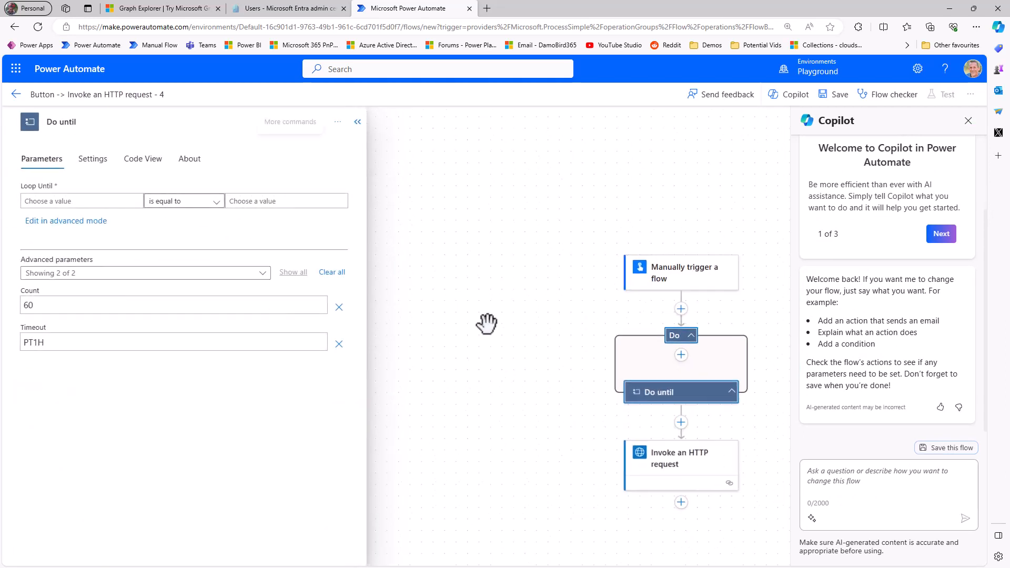
scroll(665, 349, "down", 2)
left_click_drag(676, 397, 676, 286)
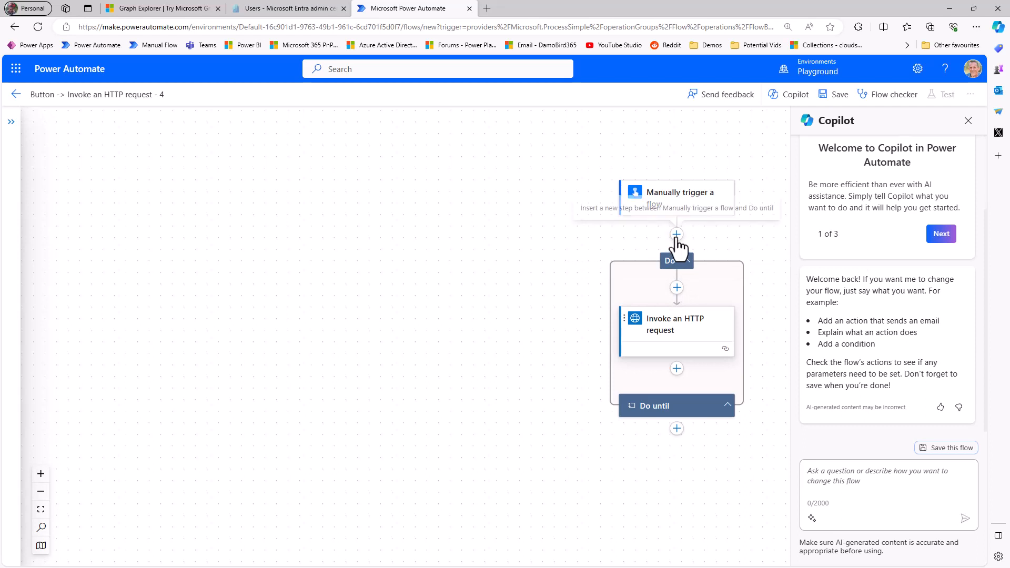
Insert an Initialize variable action between the manual trigger and the Do until loop
left_click(676, 234)
left_click(672, 260)
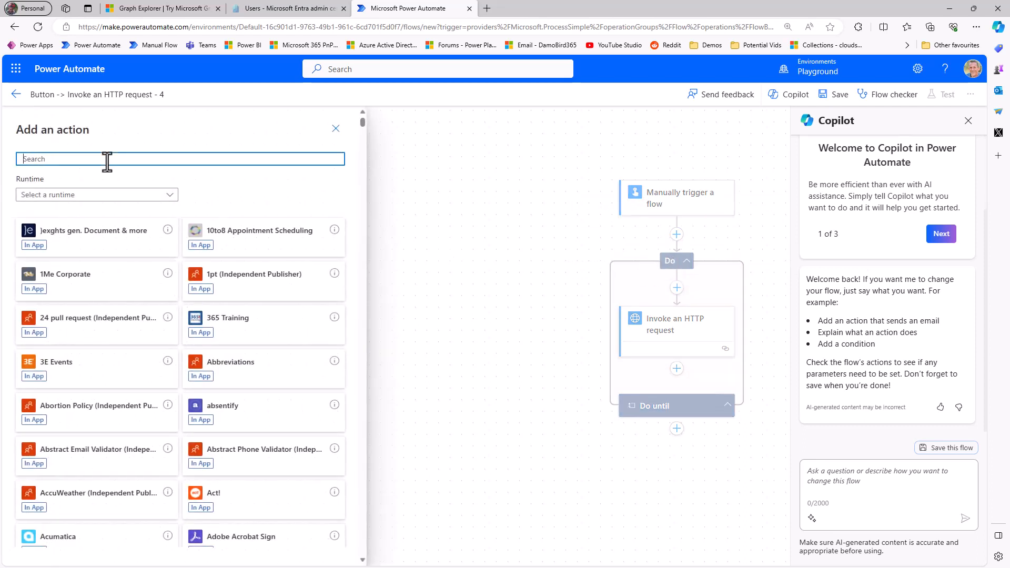
type("variable")
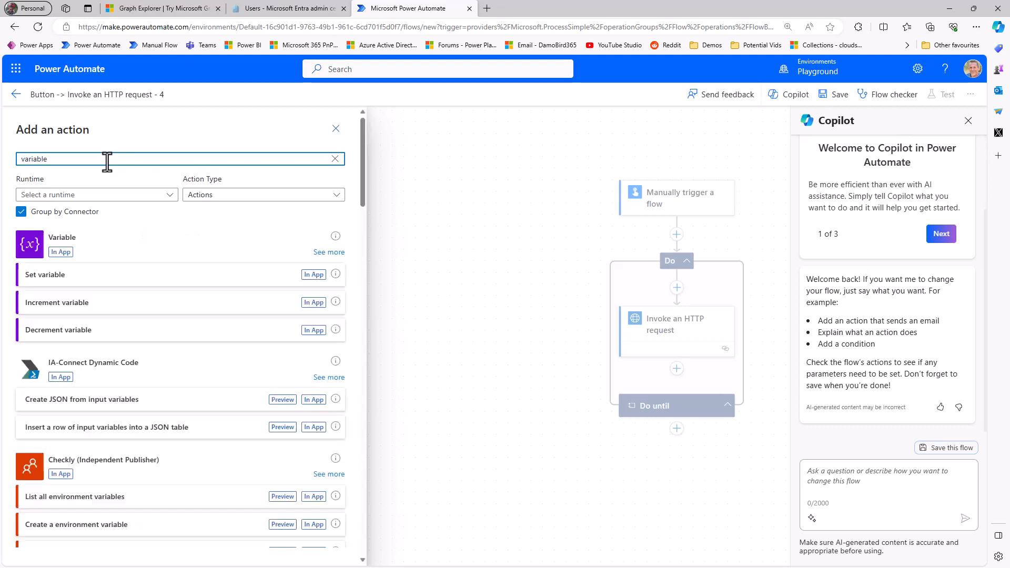
left_click(330, 252)
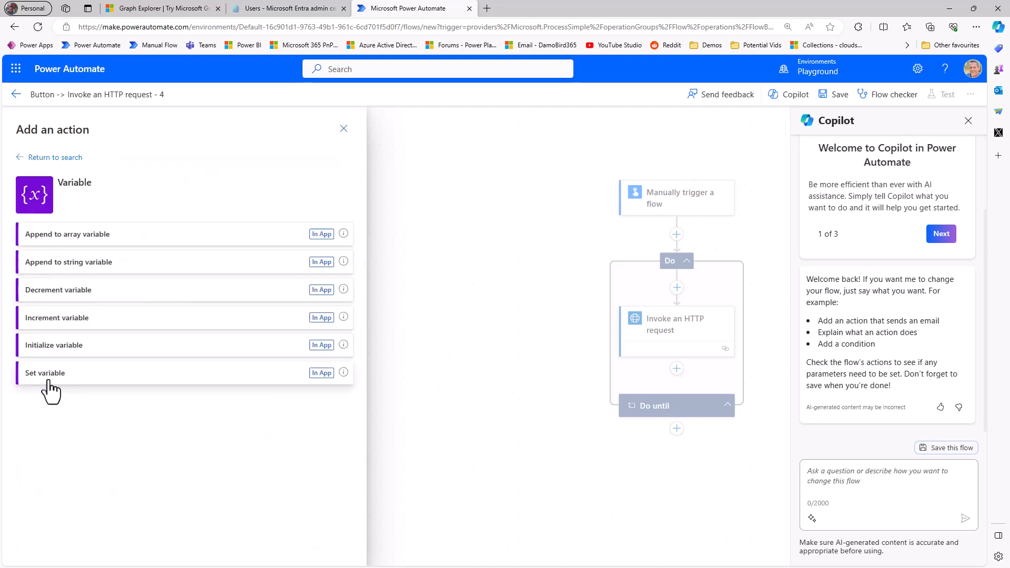
left_click(62, 348)
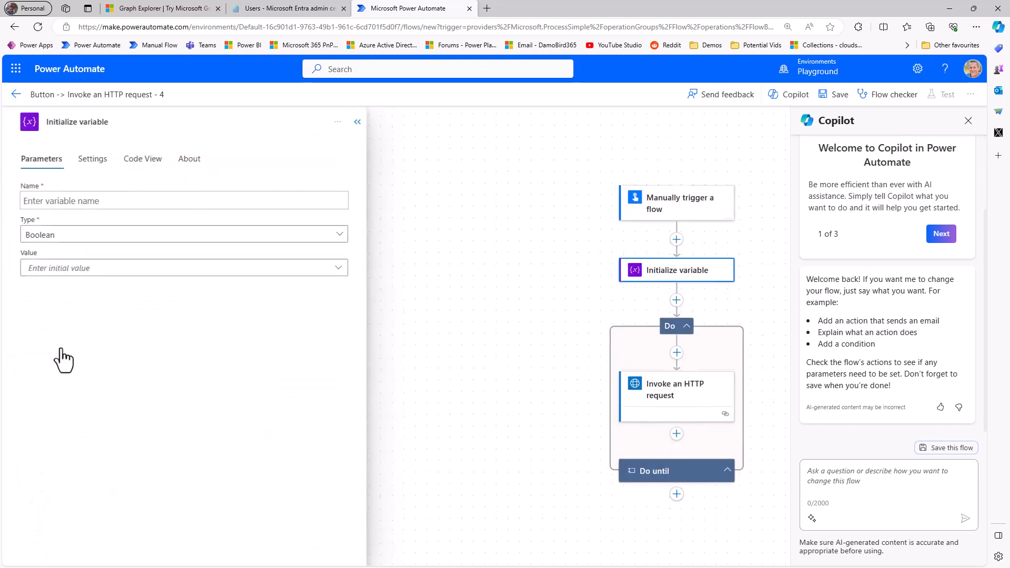
Define the variable as GraphURL, type String, with the previously copied Graph groups owners query as its initial value
left_click(94, 201)
type("GraphURL")
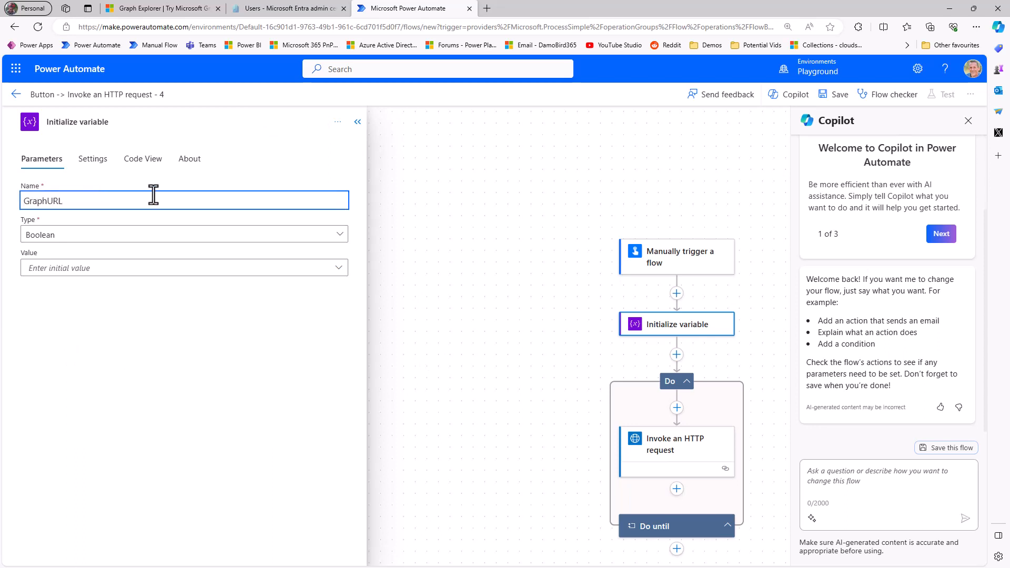
left_click(135, 237)
left_click(37, 315)
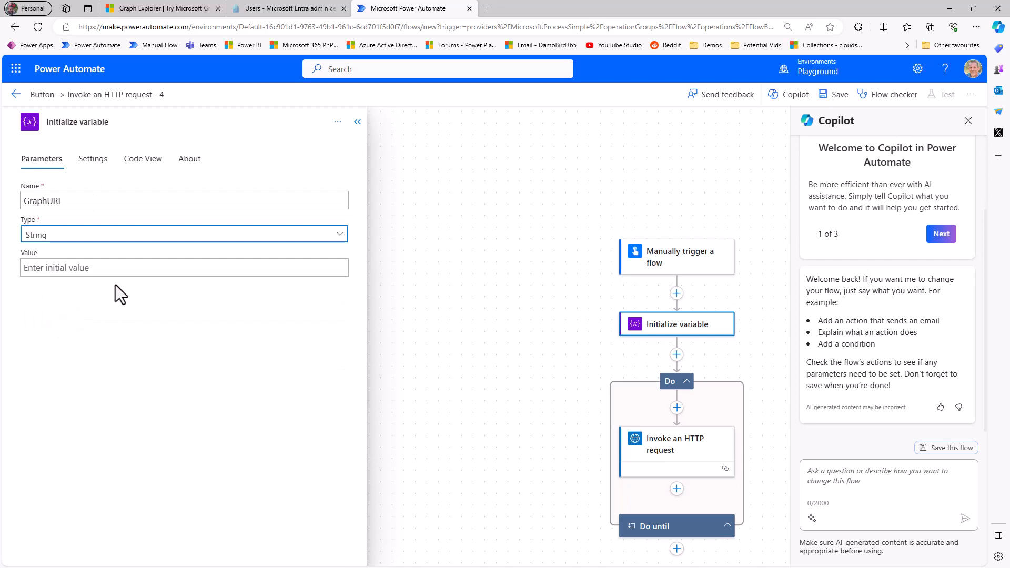
left_click(138, 270)
key("super+v")
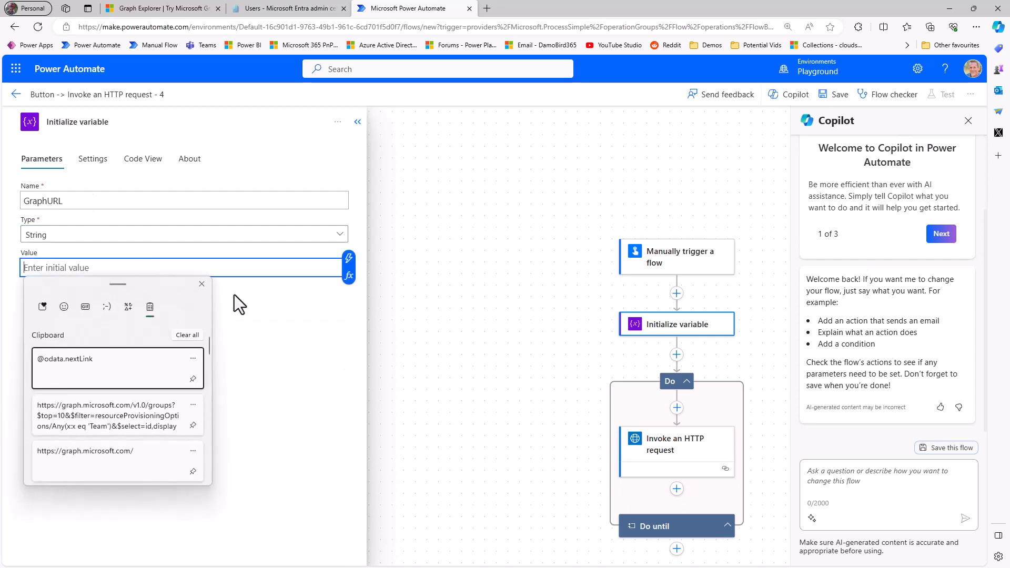
left_click(101, 412)
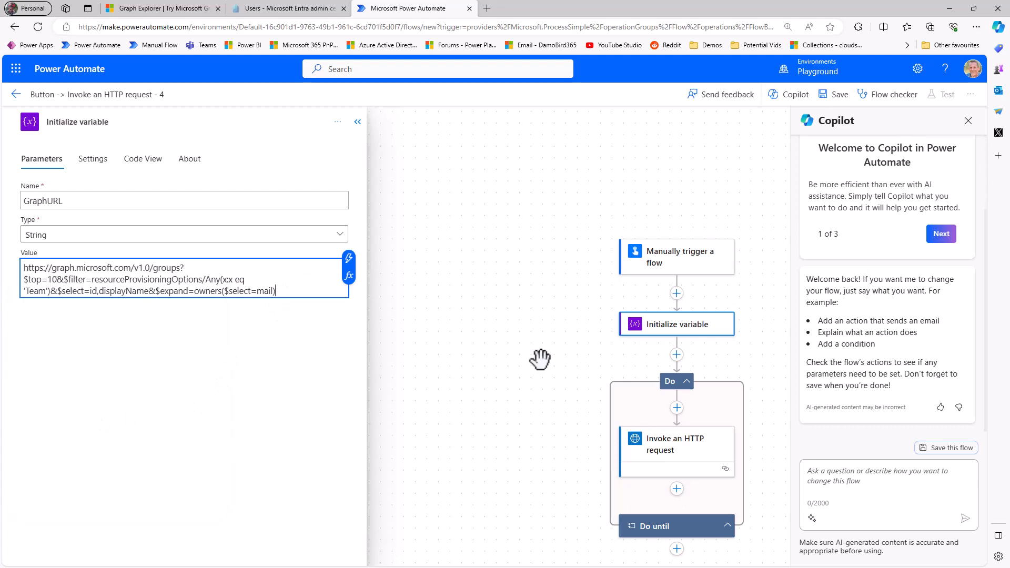
Insert a second Initialize variable action between the GraphURL variable and the Do until loop
left_click(676, 354)
left_click(679, 382)
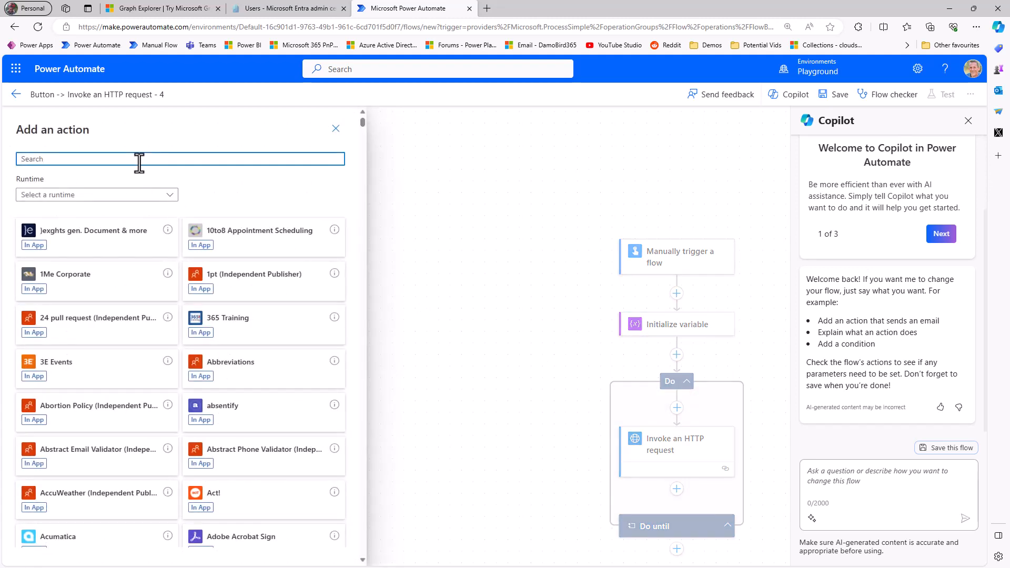
type("init var")
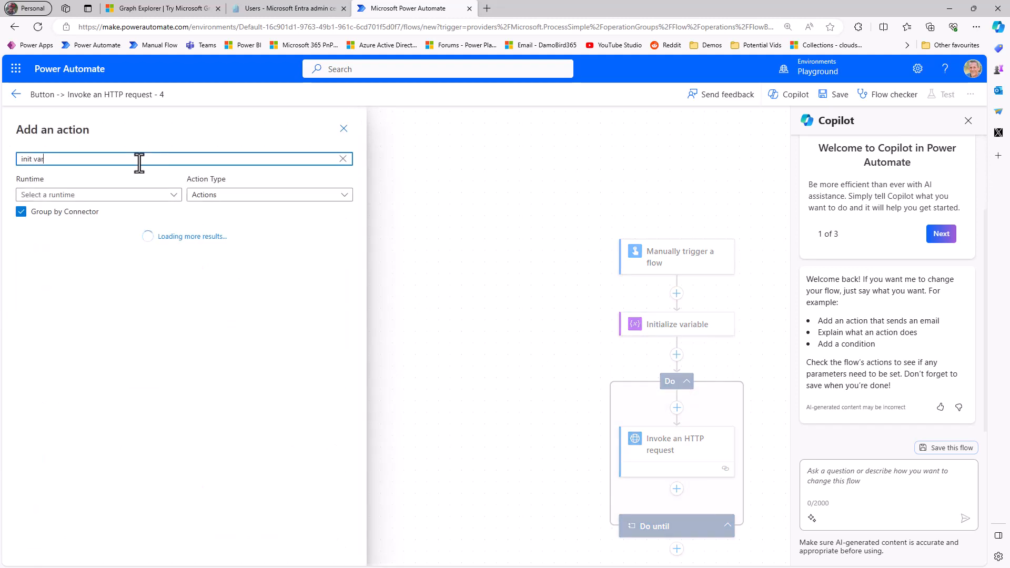
type("iable")
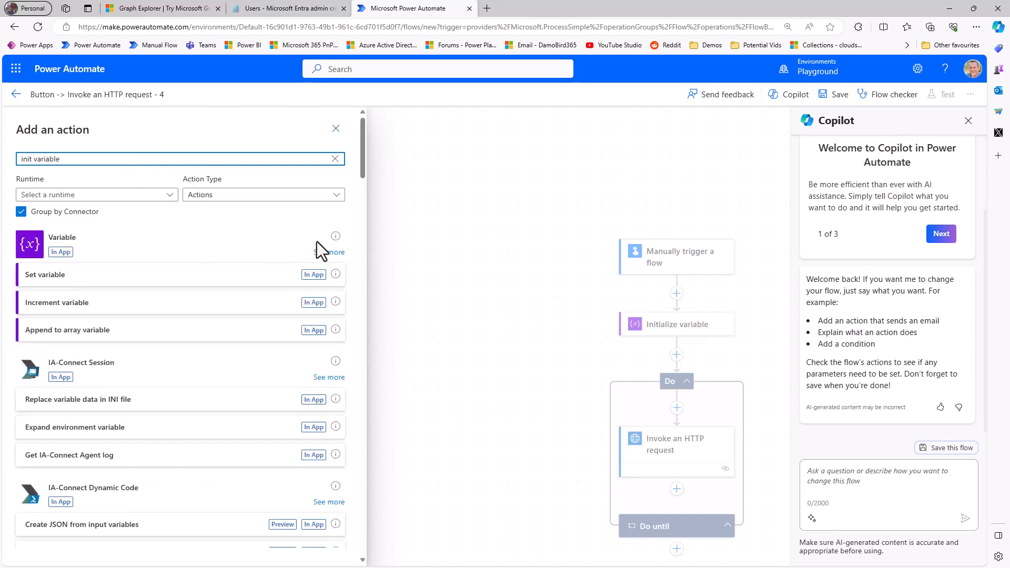
left_click(327, 254)
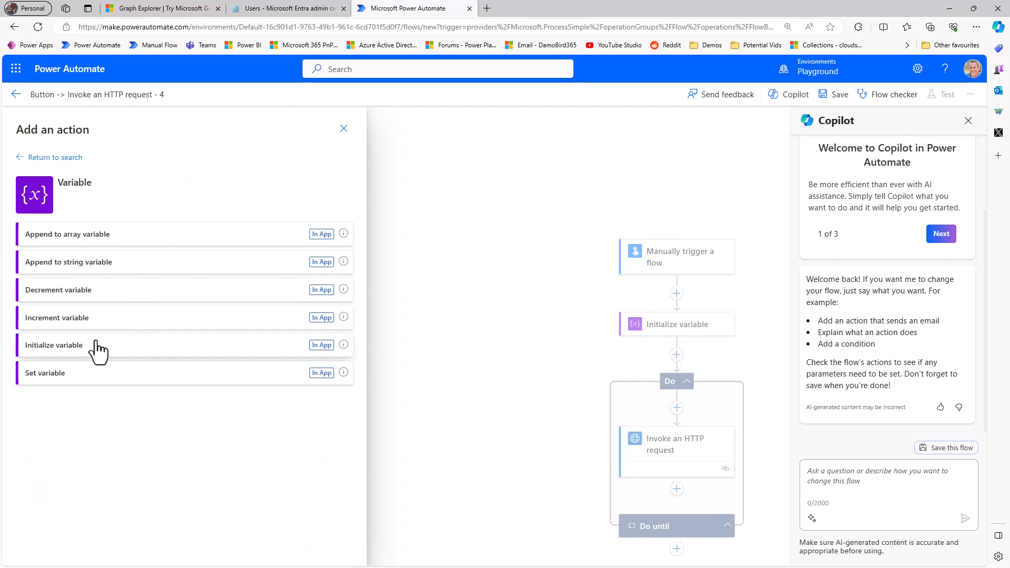
left_click(79, 356)
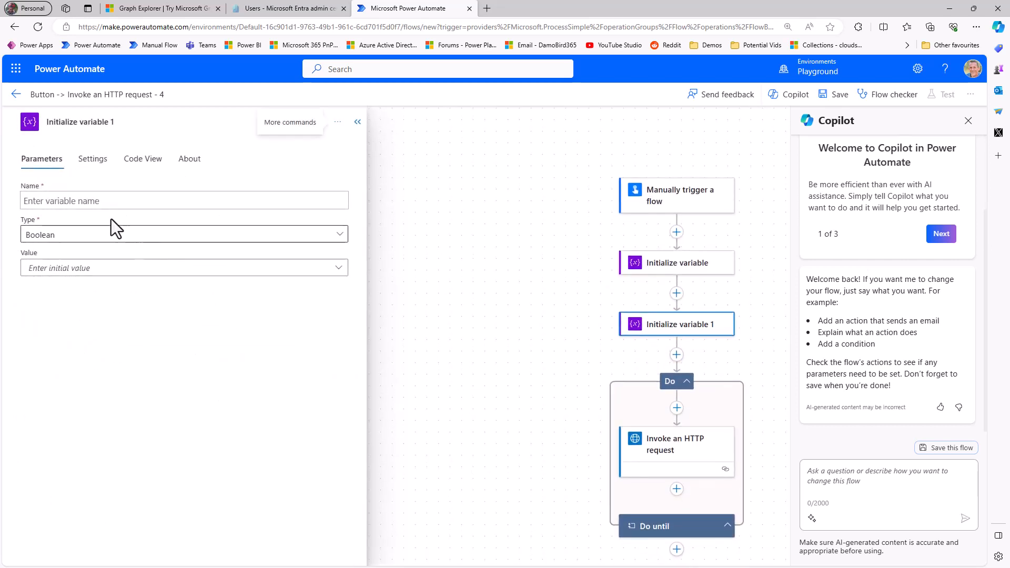
Define the new variable as GraphResponse, type Array, value [], and retitle the two variable actions Initialize variable GraphURL and Initialize variable GraphRespose
left_click(97, 202)
type("GraphResponse")
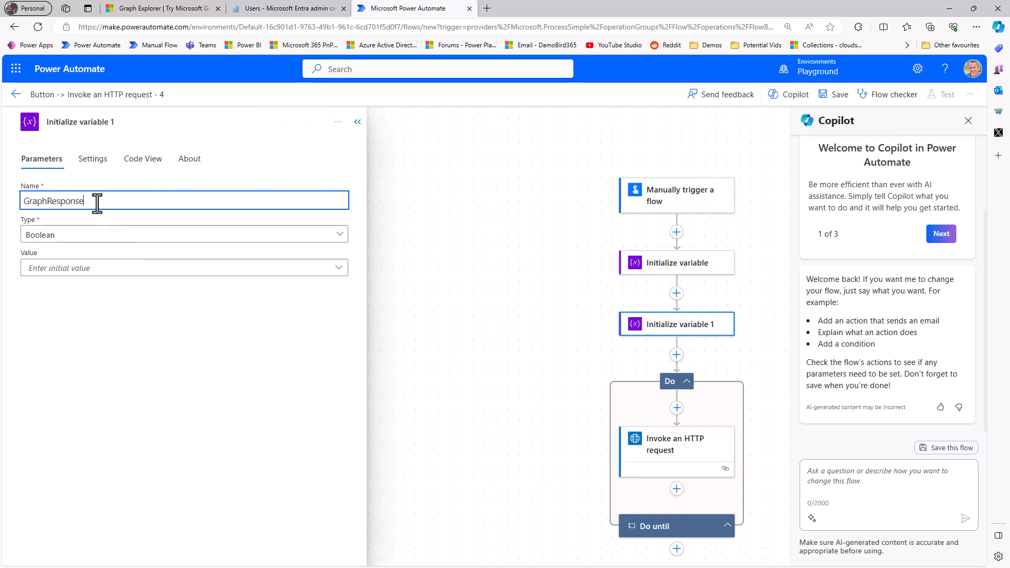
left_click(90, 232)
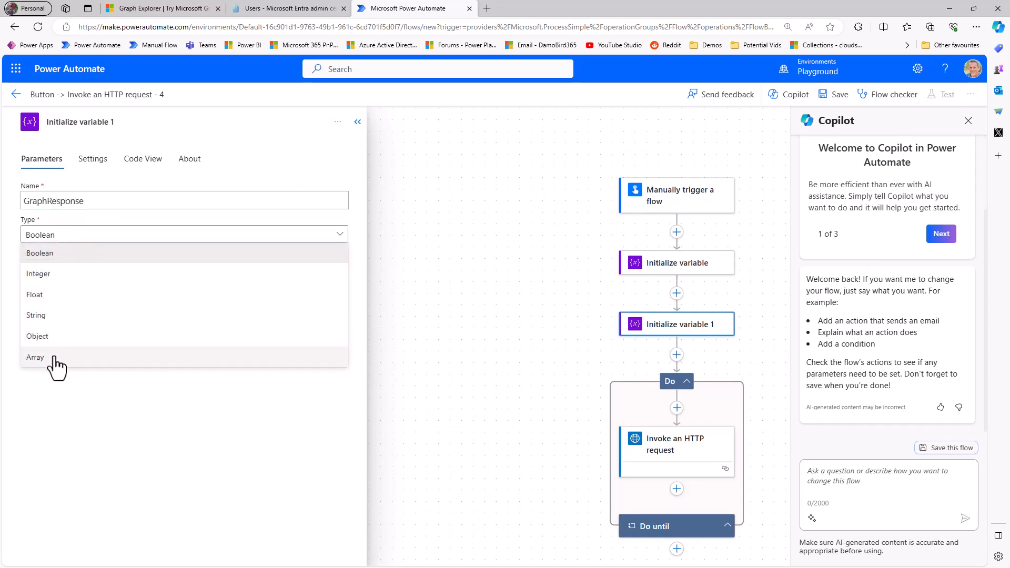
left_click(55, 357)
left_click(79, 270)
type("[]")
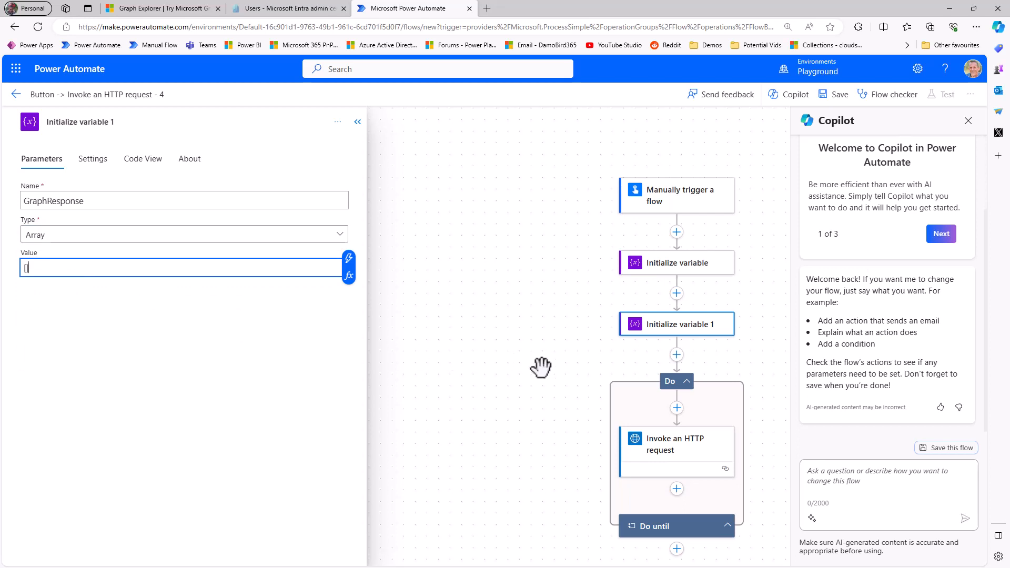
left_click(138, 121)
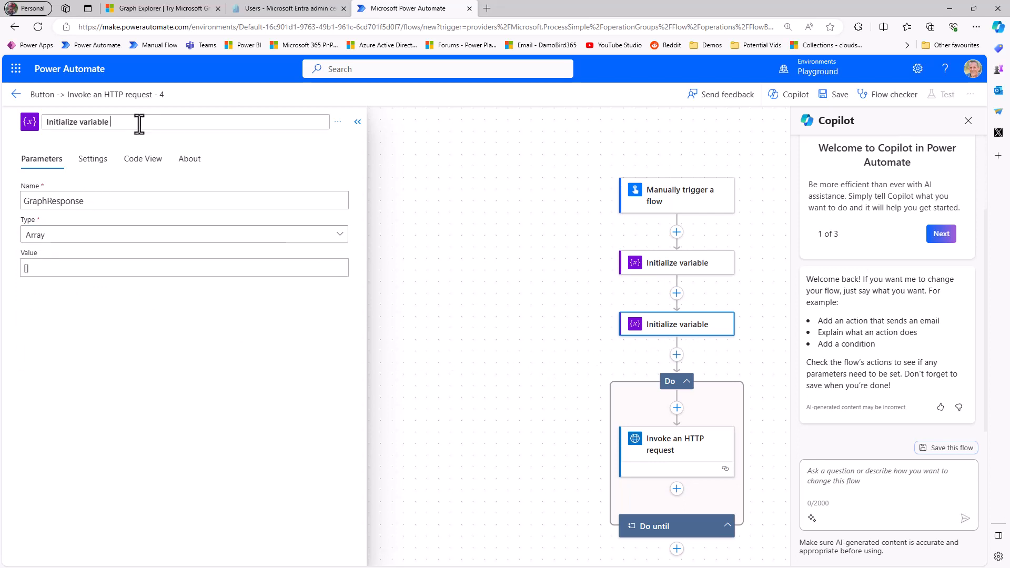
type("GraphRespose")
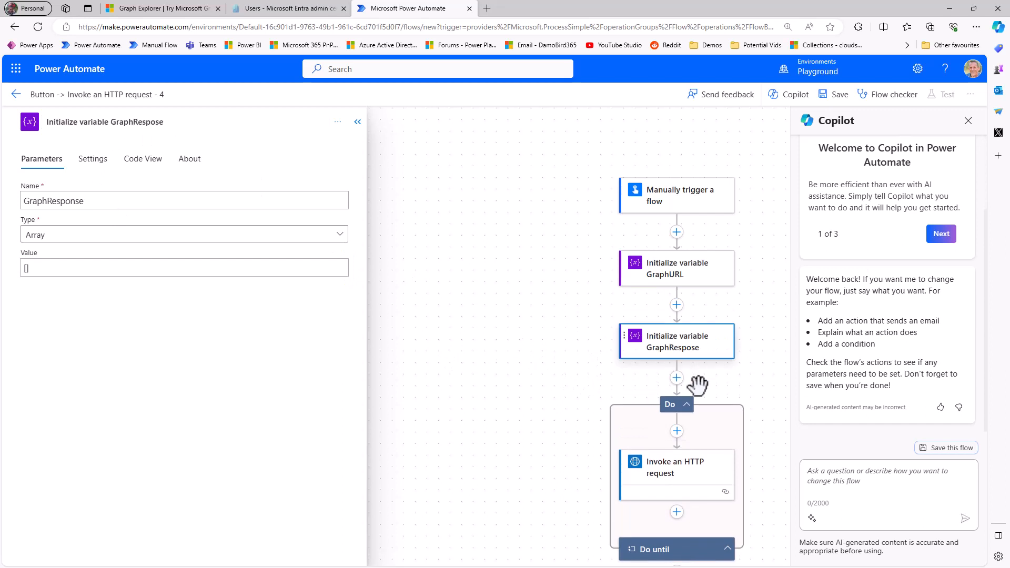
Replace the request URL in Invoke an HTTP request with the GraphURL variable
left_click(670, 475)
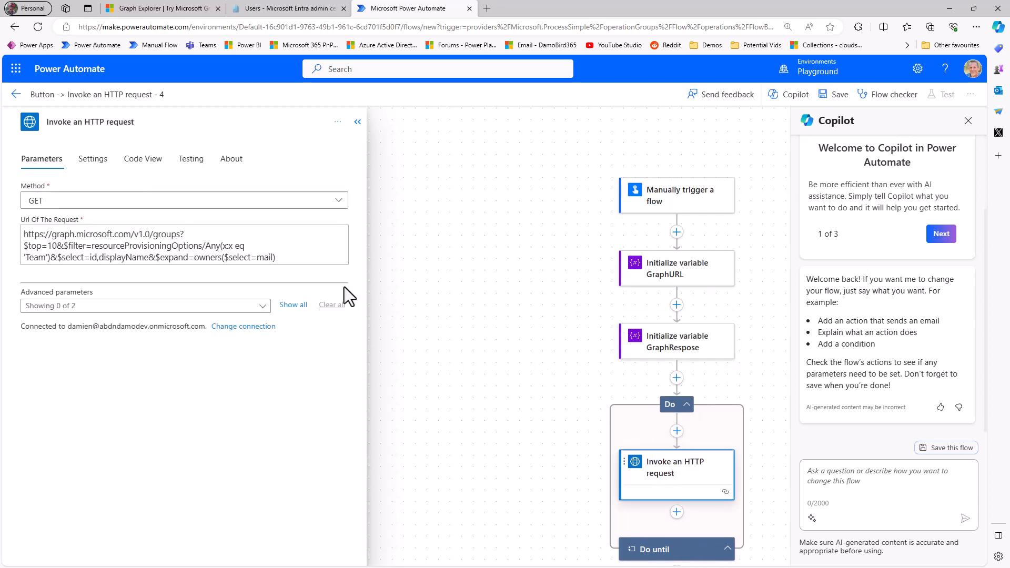
left_click_drag(288, 258, 54, 219)
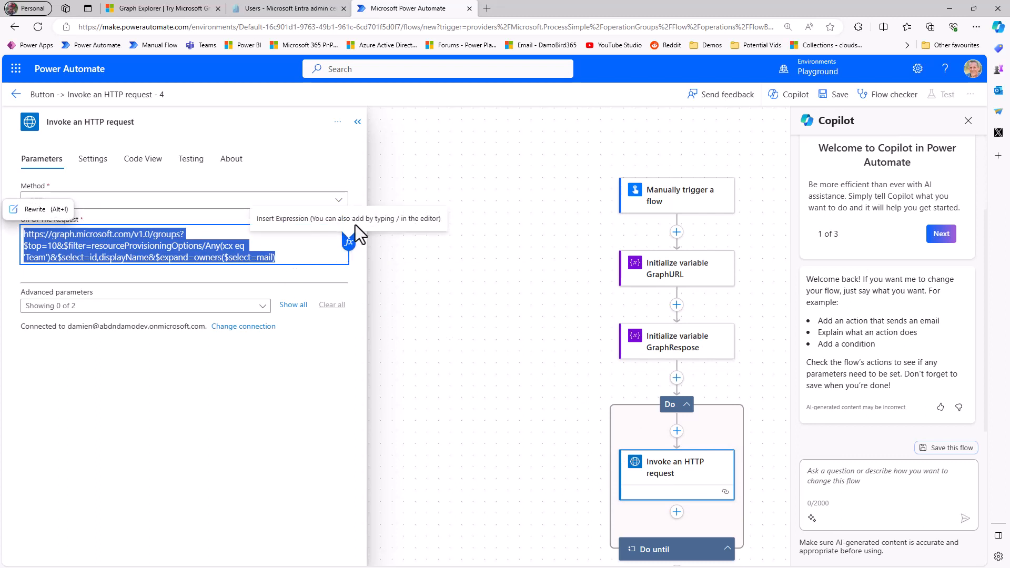
left_click(348, 238)
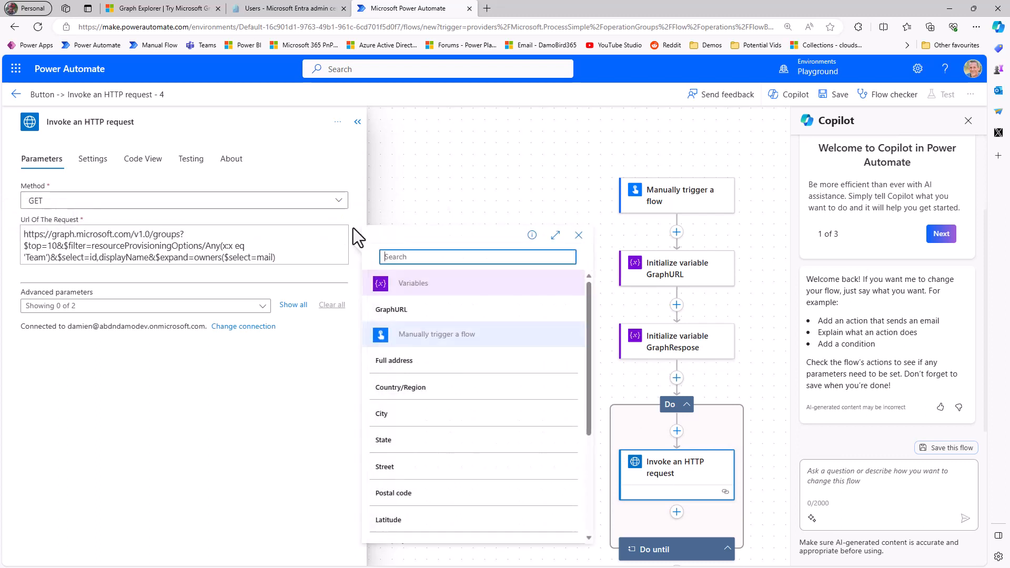
left_click(395, 315)
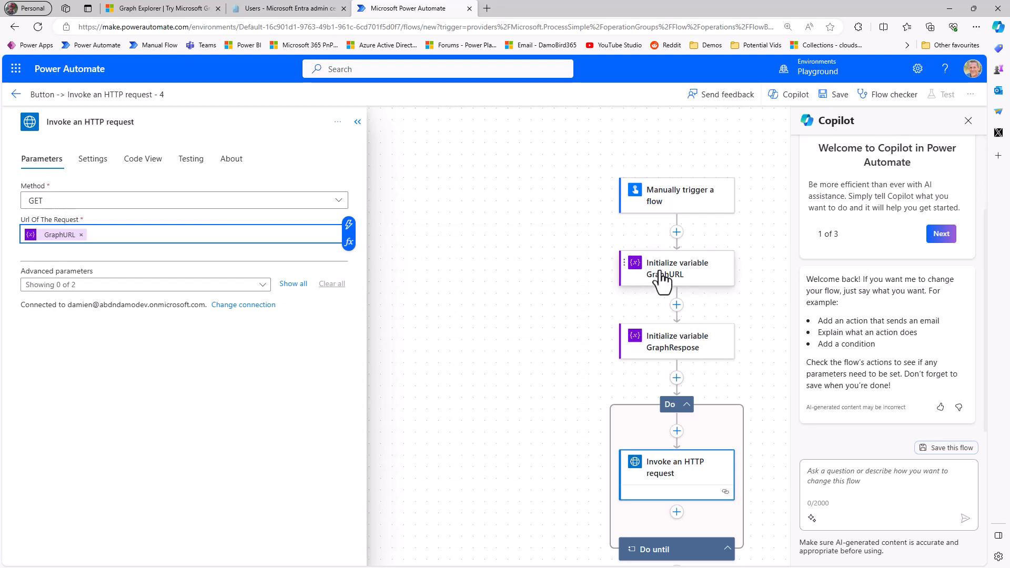
Add a Set variable action after Invoke an HTTP request inside the Do until loop
left_click(676, 512)
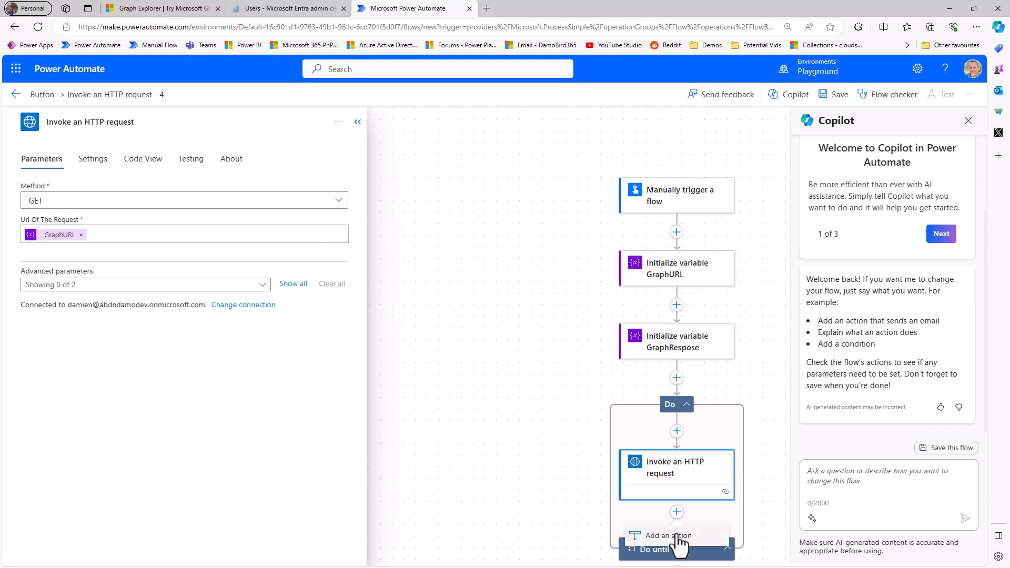
left_click(678, 536)
left_click(157, 158)
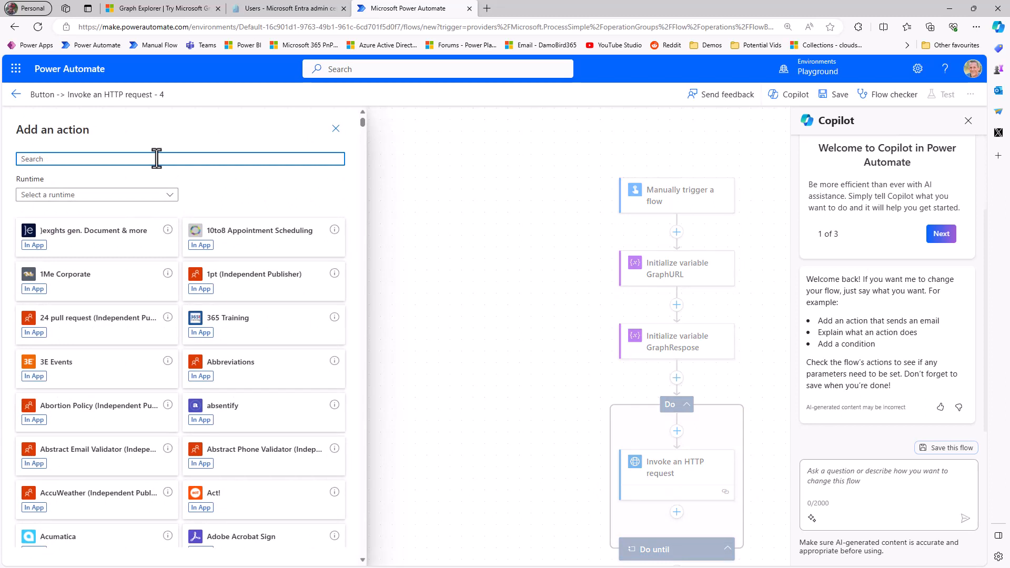
type("update var")
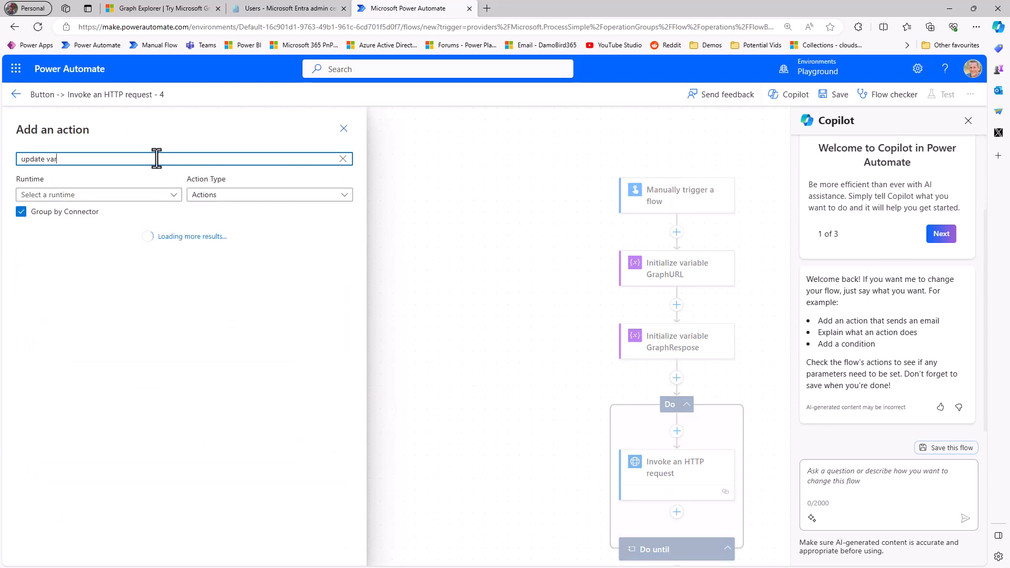
type("iab")
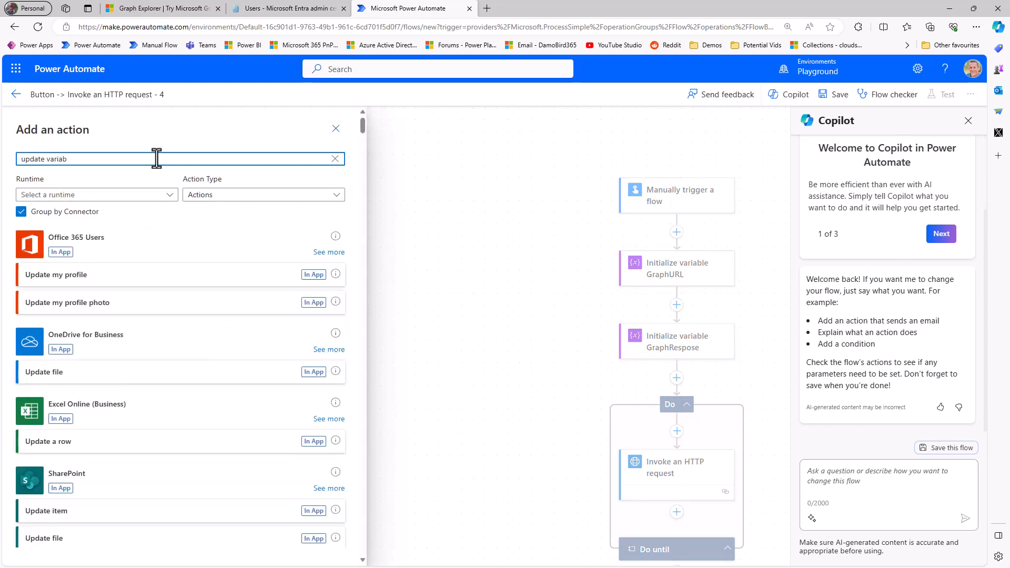
type("le")
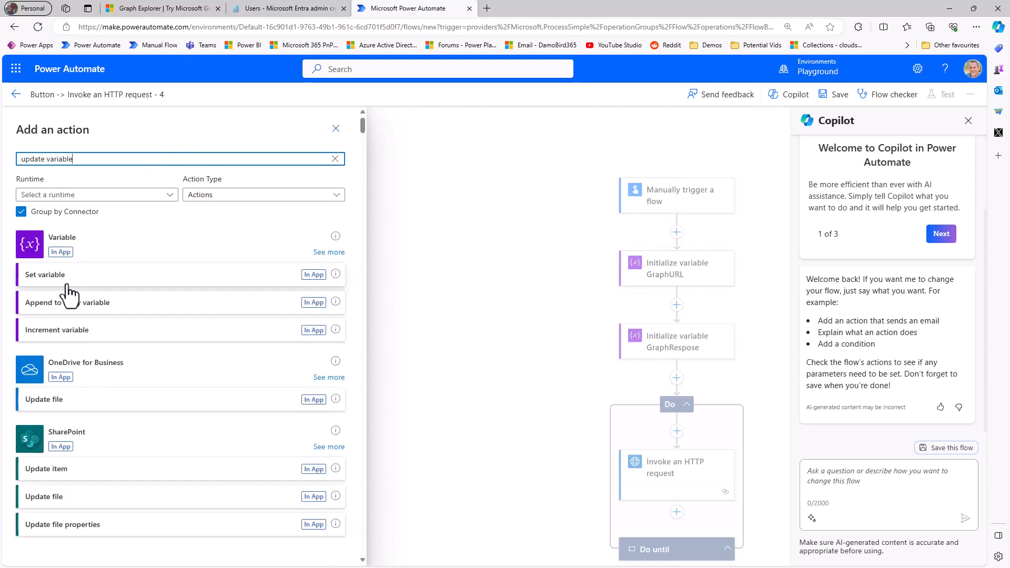
left_click(78, 280)
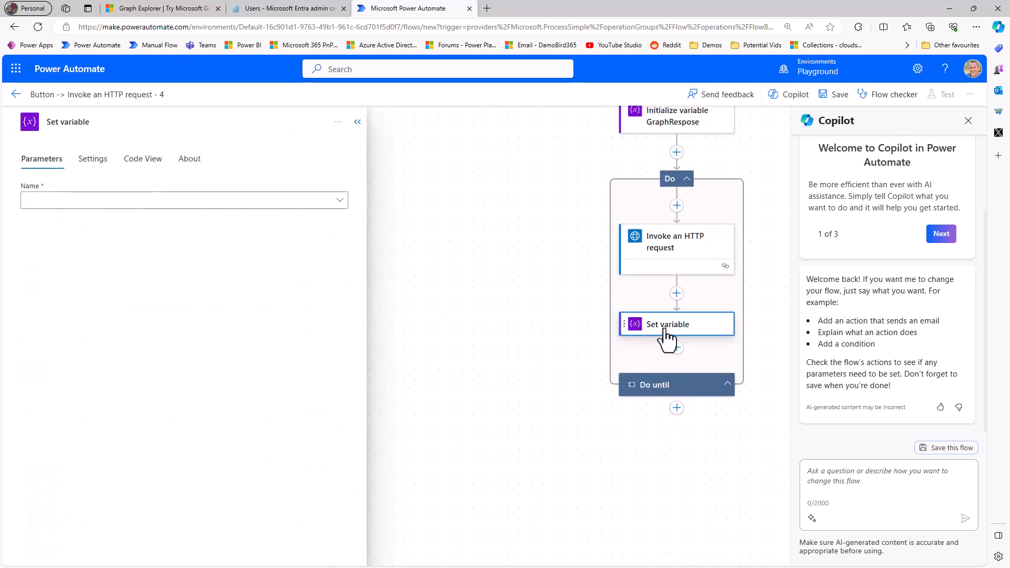
left_click(344, 194)
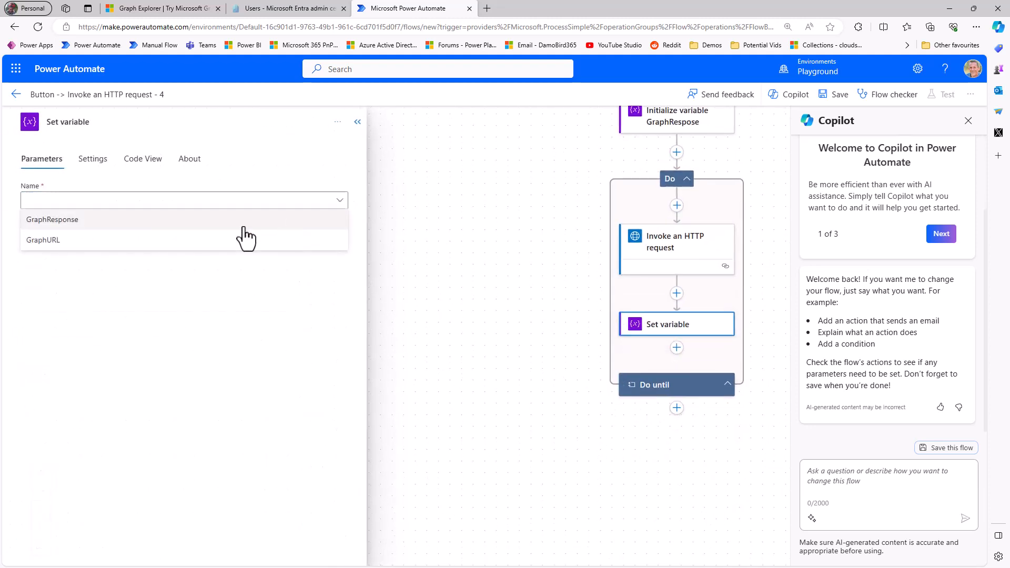
left_click(71, 241)
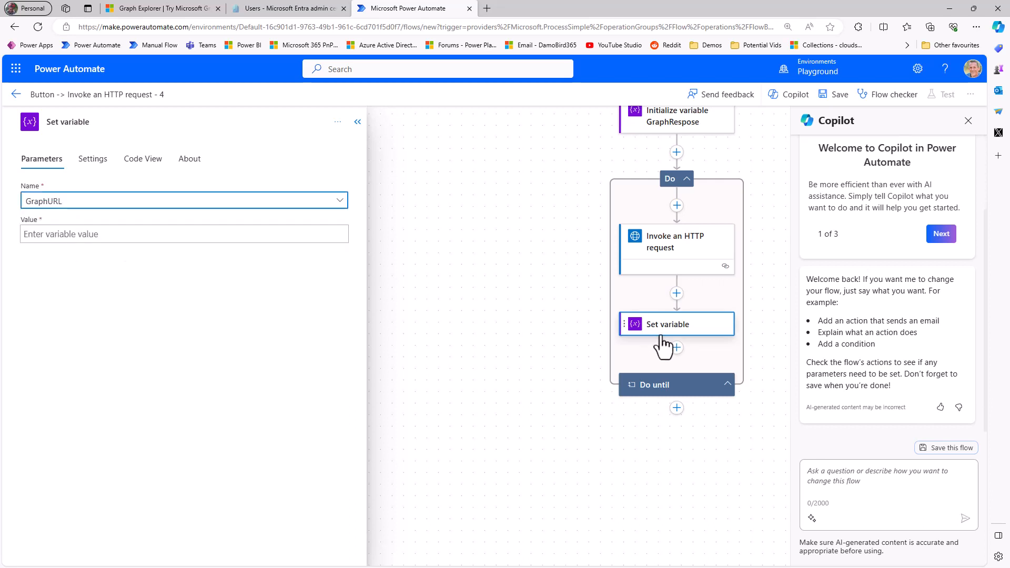
left_click(109, 236)
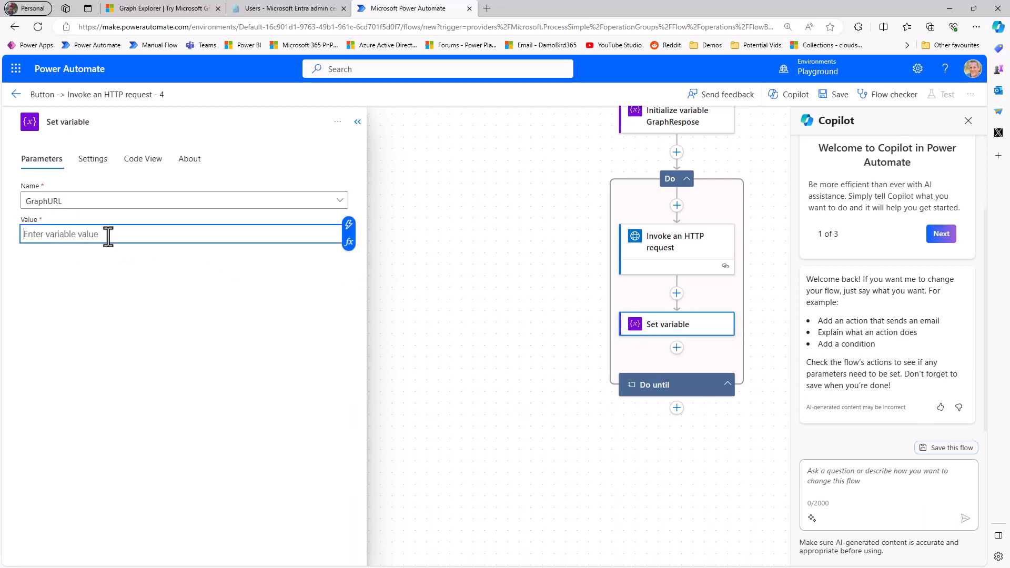
left_click(349, 244)
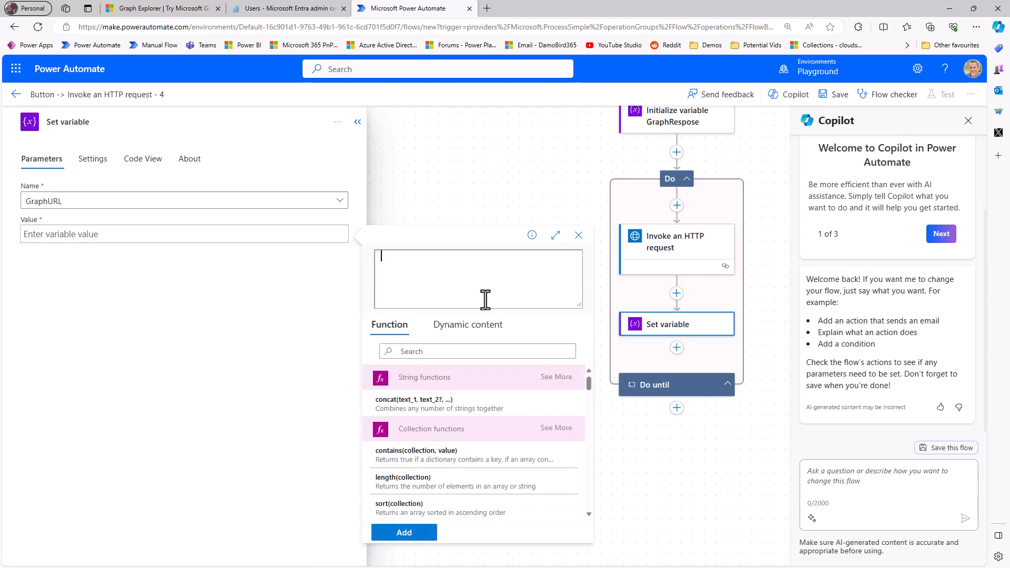
left_click(472, 327)
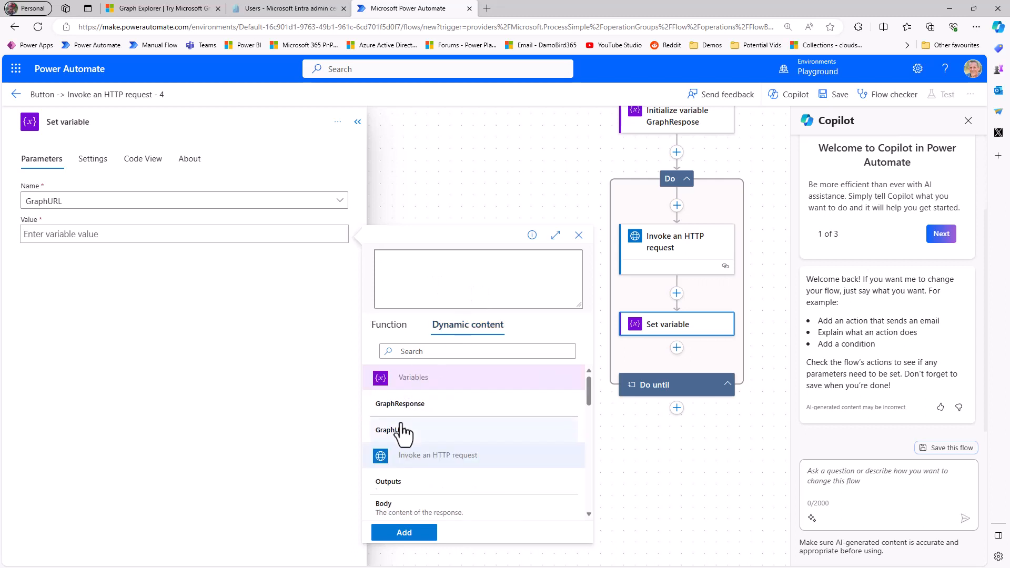
scroll(405, 495, "down", 1)
left_click(401, 483)
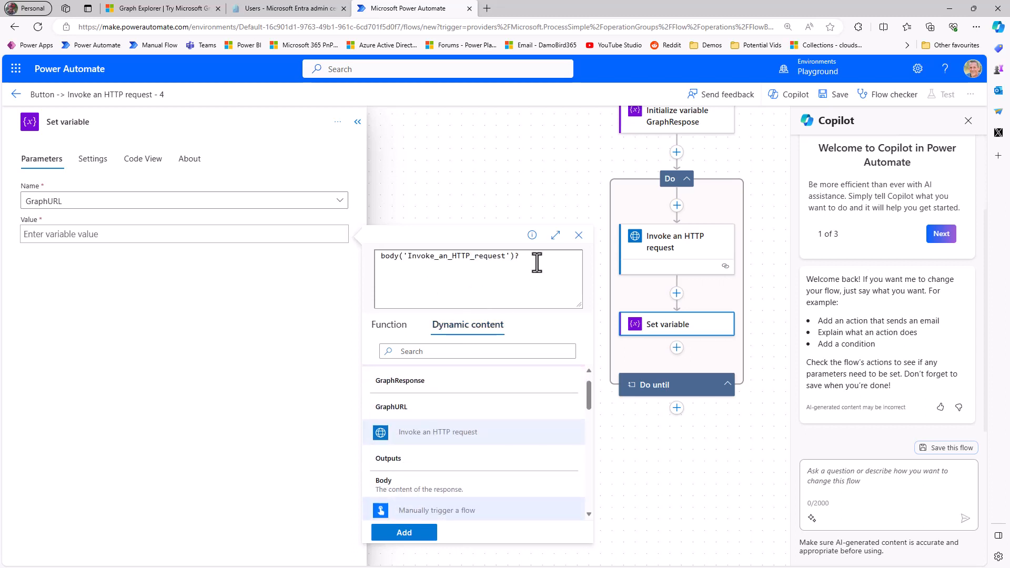
type("?['")
type("https://graph.microsoft.com/v1.0/groups?$top=10&$filter=resourceProvisioningOptions/Any(x:x eq 'Team')&$select=id,displayName&$expand=owners($select=mail)")
key("ctrl+z")
key("super+v")
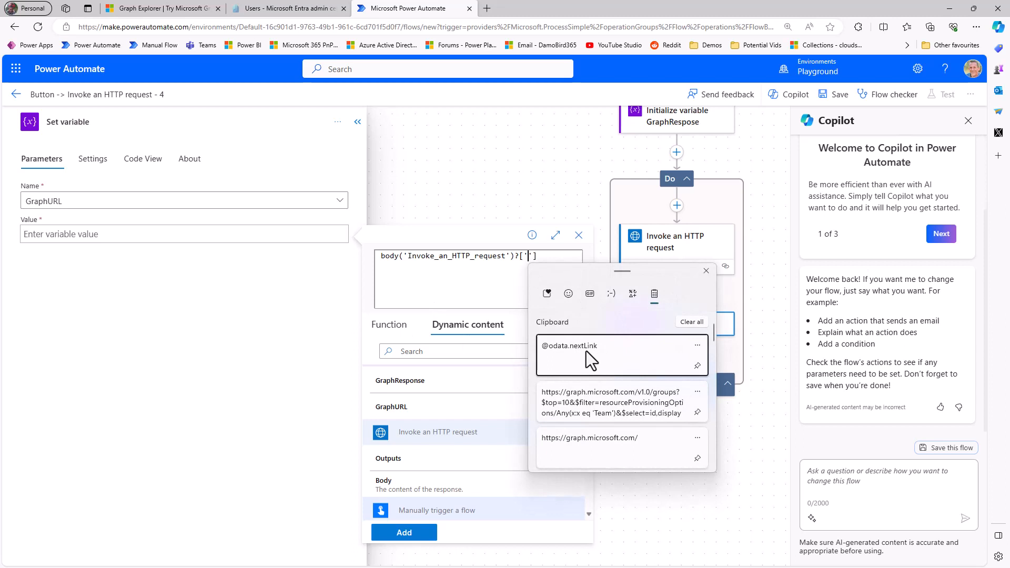
left_click(586, 351)
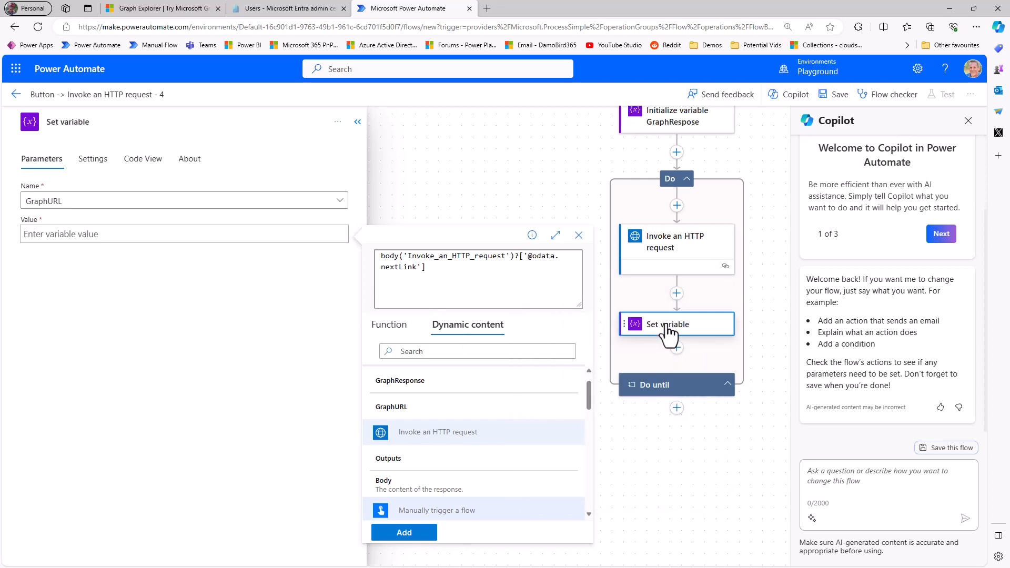
left_click(404, 533)
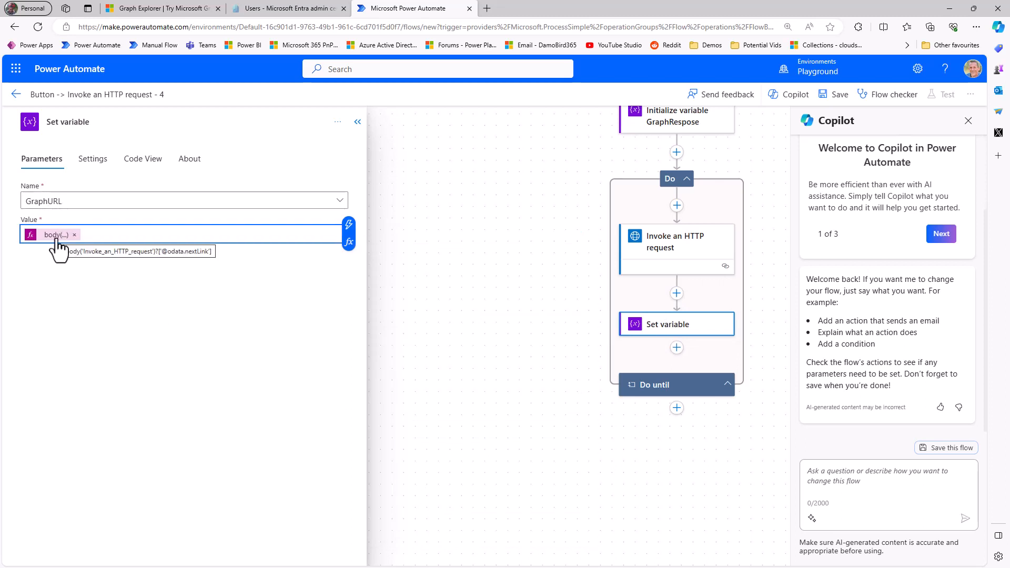
Set the Do until loop's condition to GraphURL is equal to, with the comparison value left blank
left_click(655, 388)
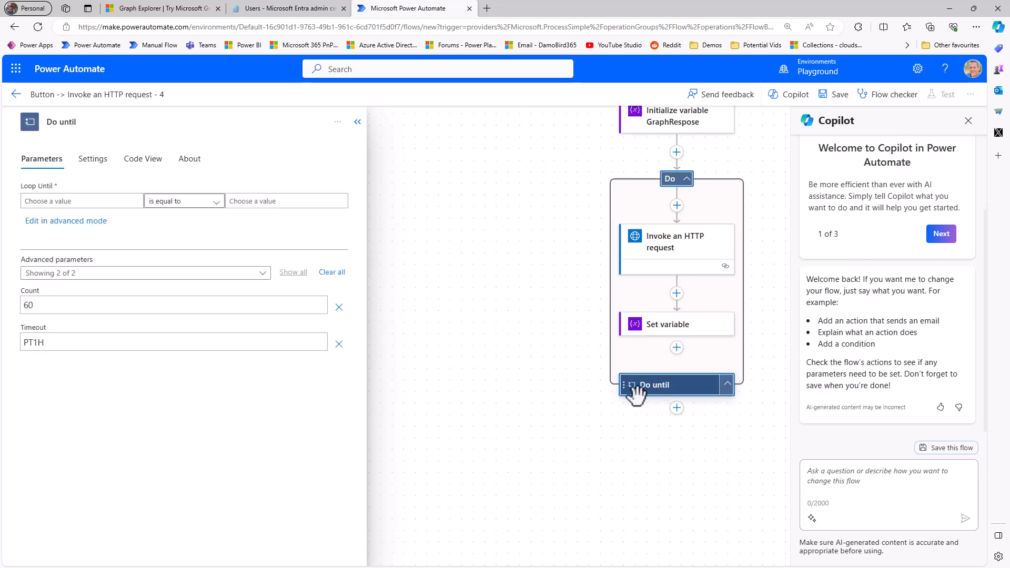
left_click(79, 202)
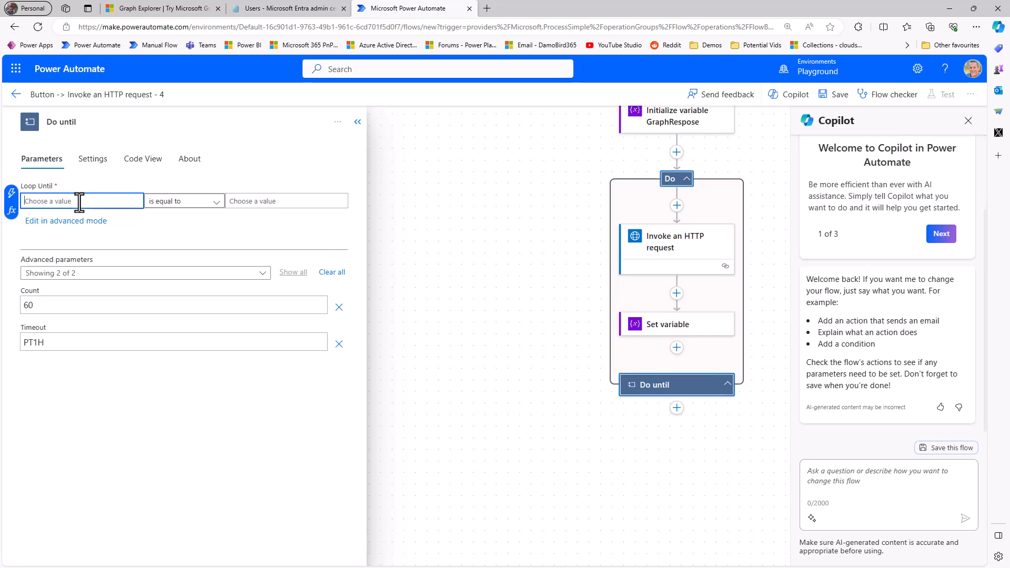
left_click(11, 194)
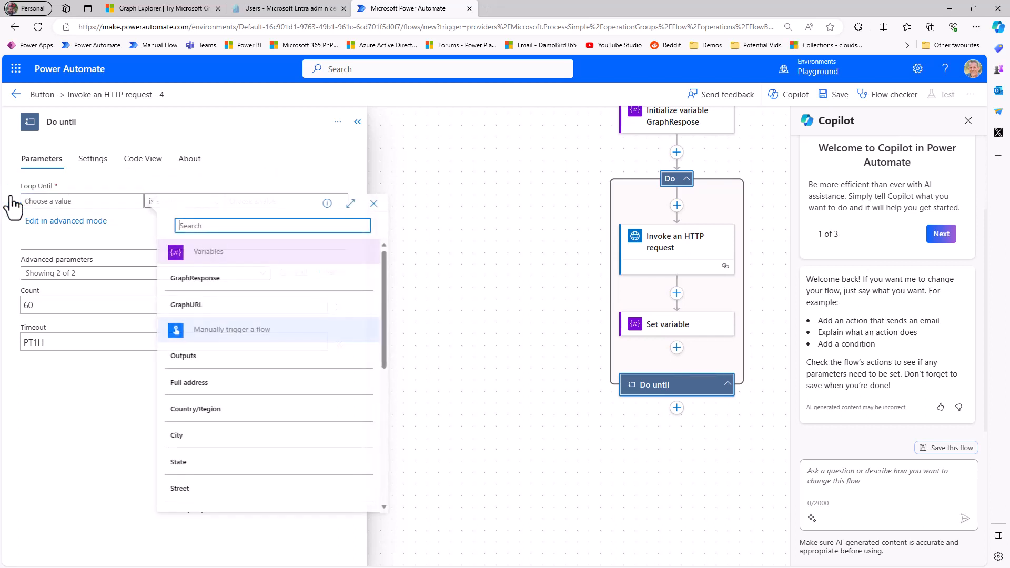
left_click(216, 305)
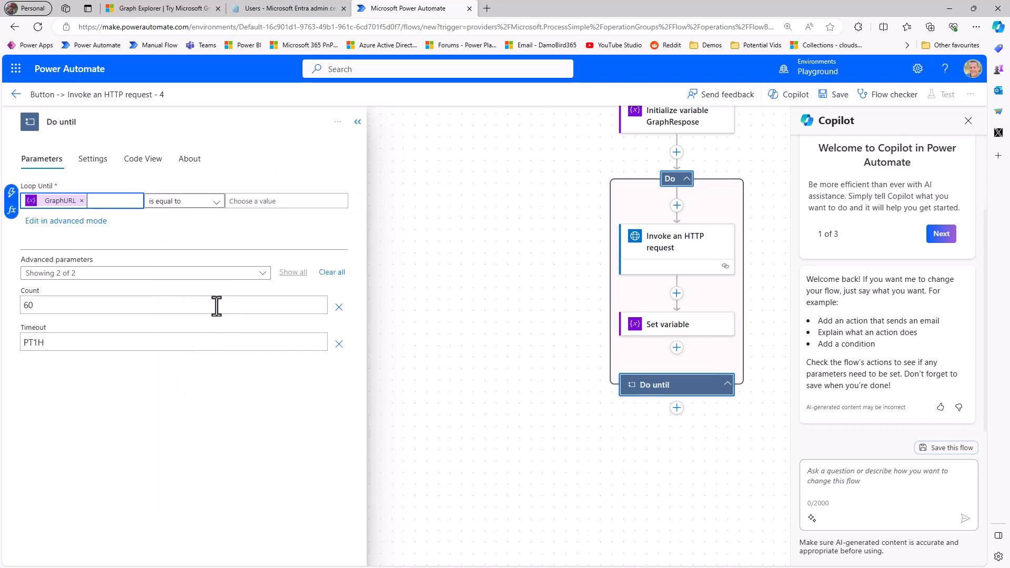
left_click(278, 203)
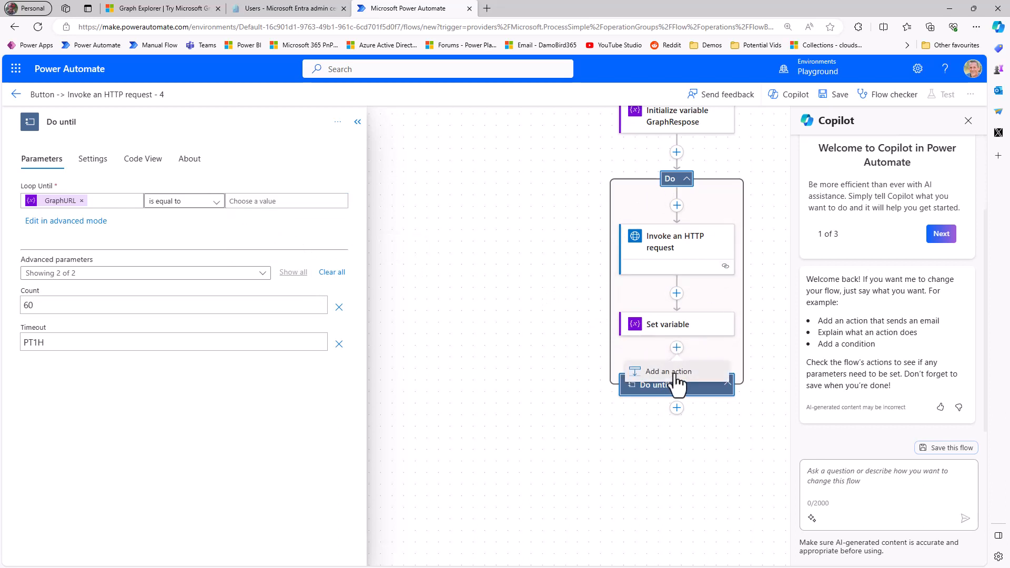
Add a Compose action after Set variable inside the Do until loop, with the GraphResponse variable as its input
left_click(676, 365)
left_click(137, 158)
type("compo")
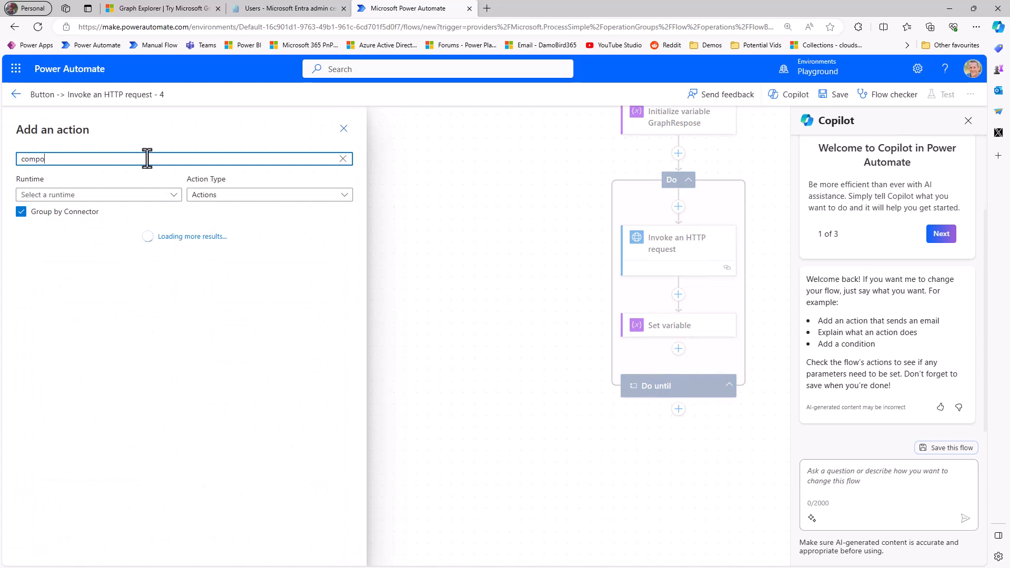
type("se")
left_click(79, 284)
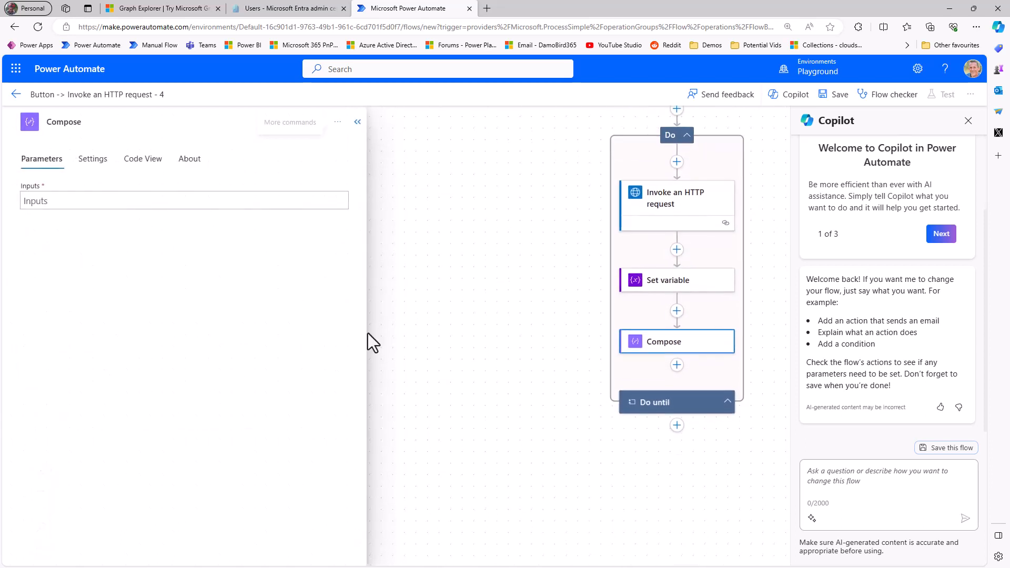
left_click(229, 201)
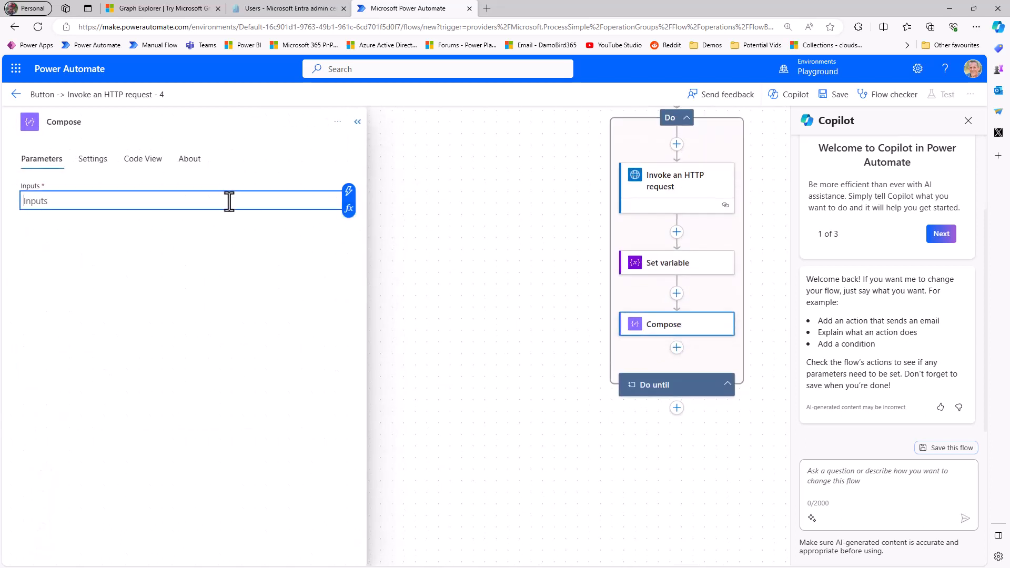
left_click(349, 200)
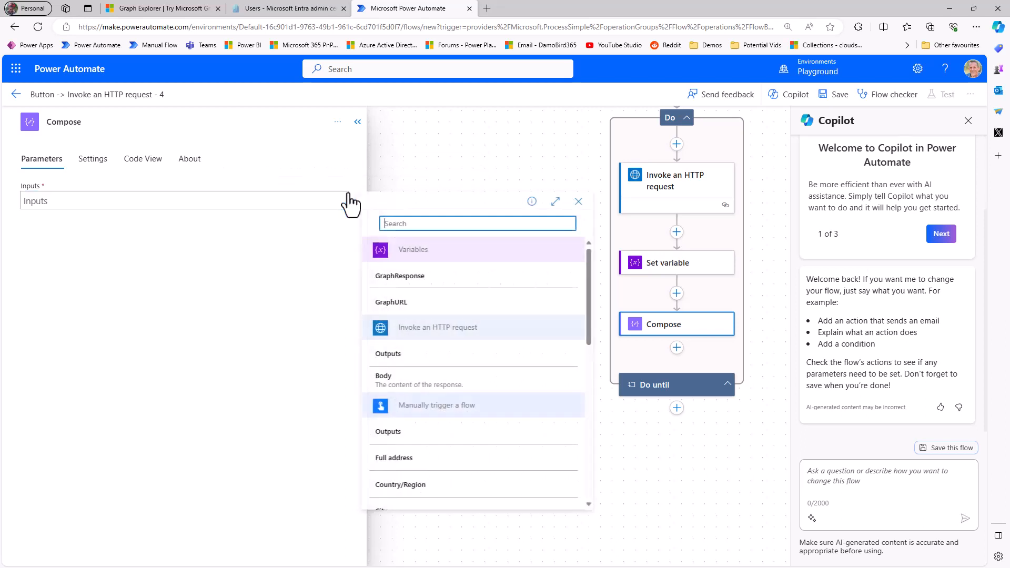
left_click(424, 288)
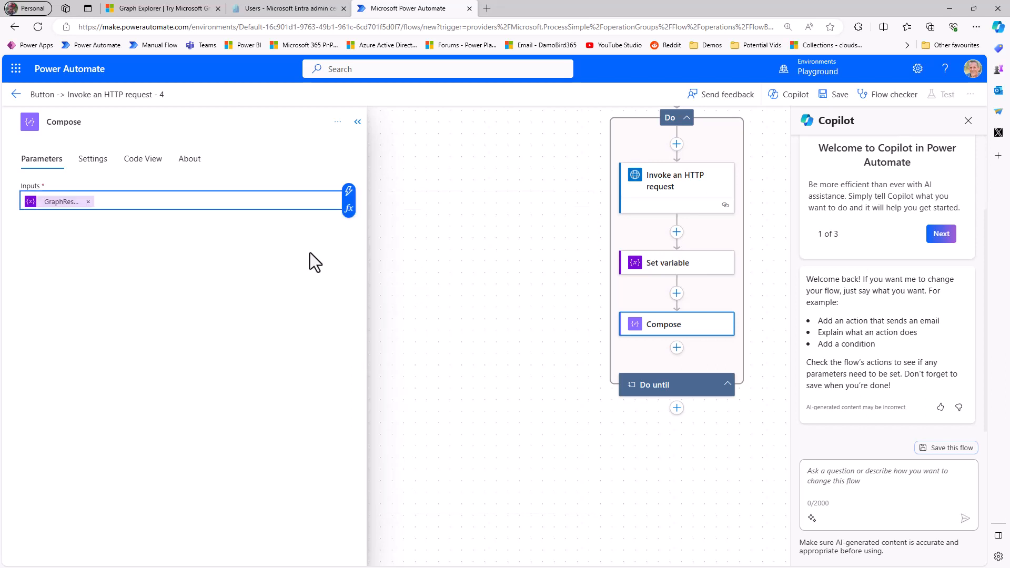
Add a second Set variable action after Compose inside the loop and choose GraphResponse as its variable
left_click(676, 348)
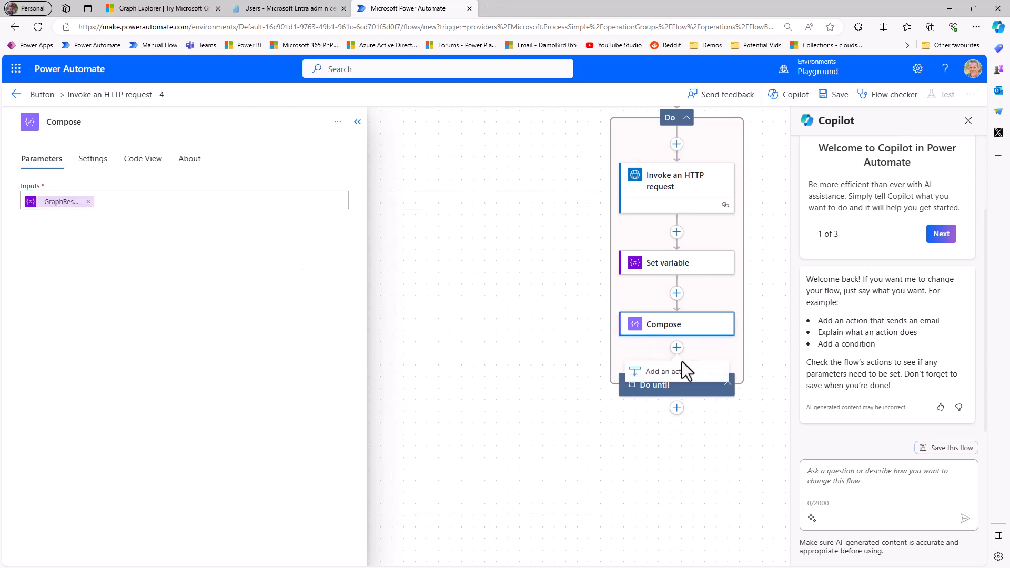
left_click(680, 371)
left_click(195, 158)
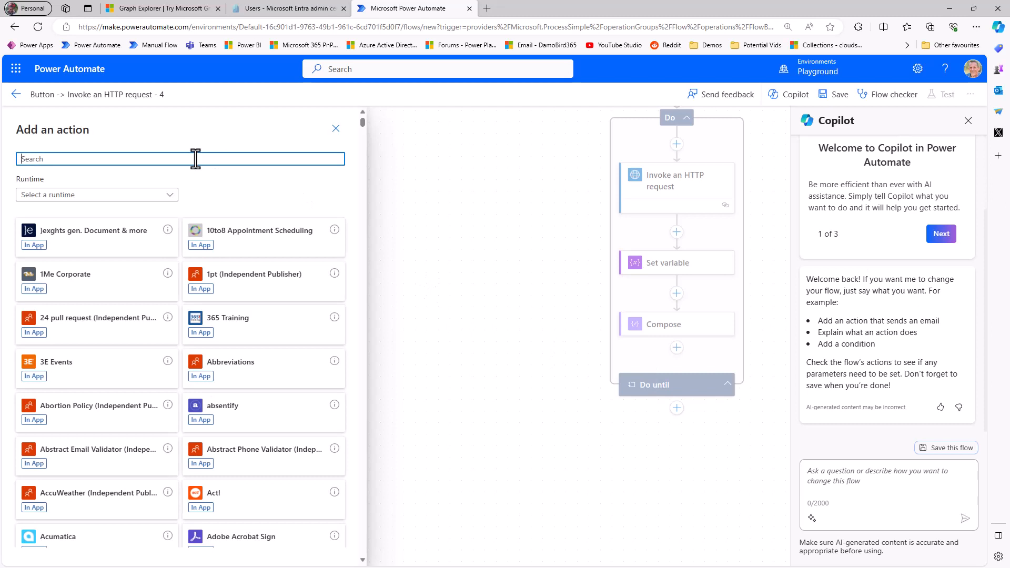
type("s")
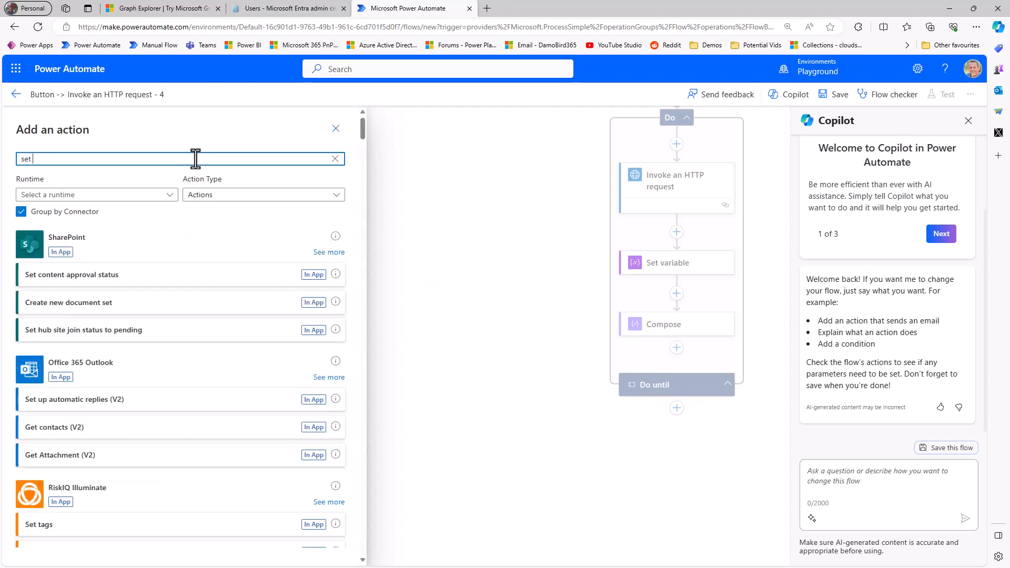
type("et variable")
left_click(226, 202)
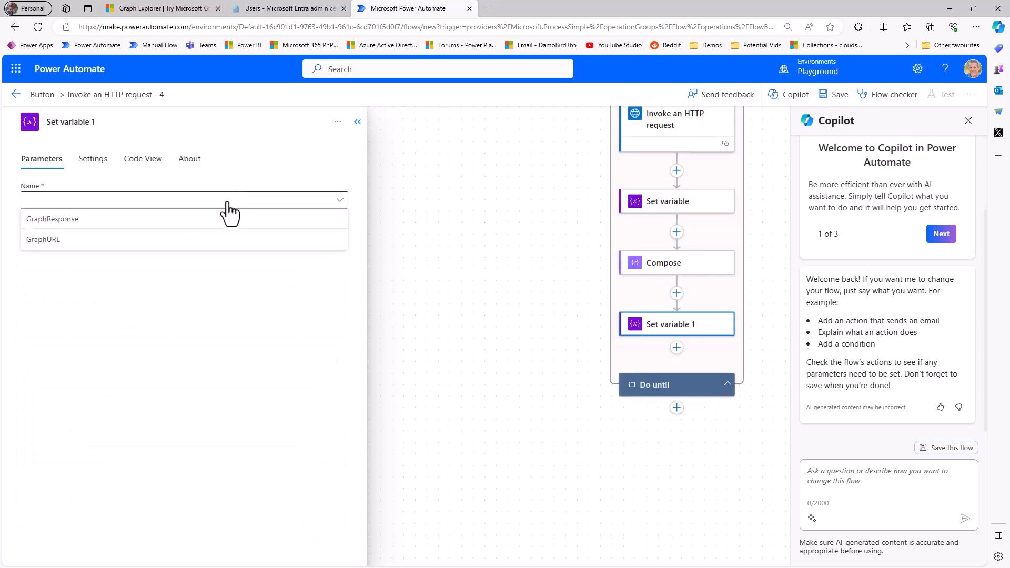
left_click(65, 223)
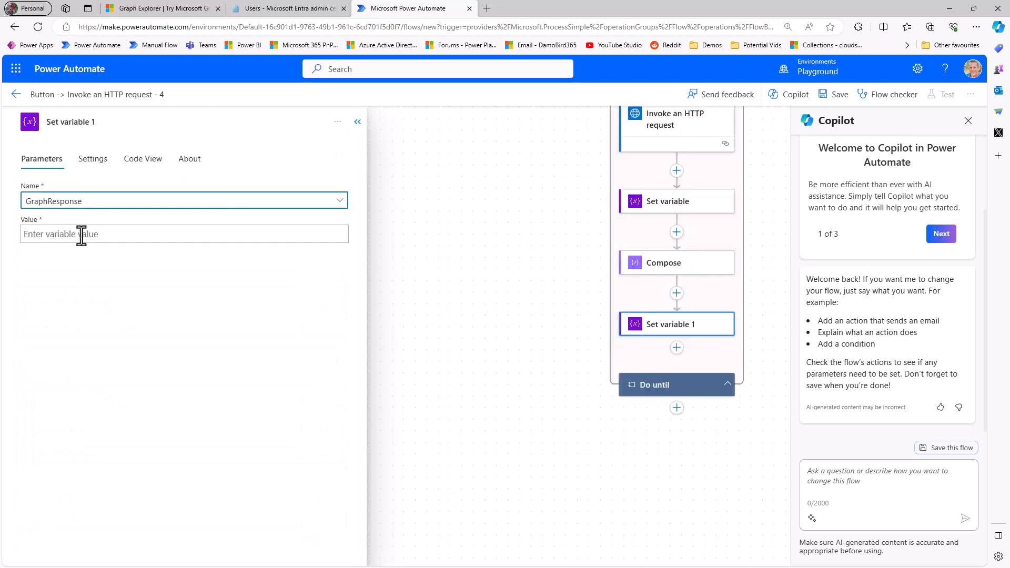
Write the value expression union(outputs('Compose'),body('Invoke_an_HTTP_request')?['value']) for GraphResponse in the second Set variable action
left_click(79, 235)
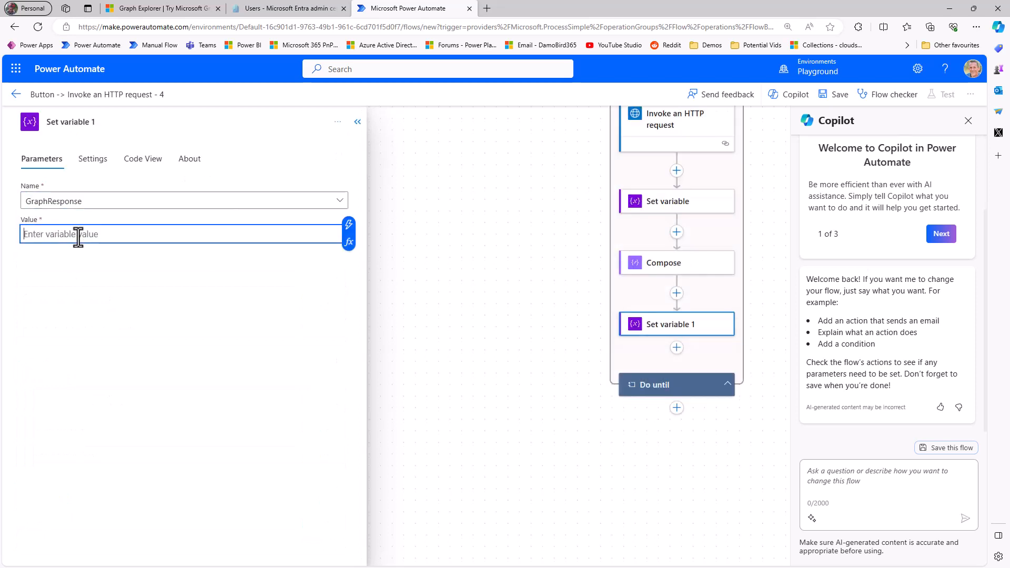
left_click(348, 242)
type("union(")
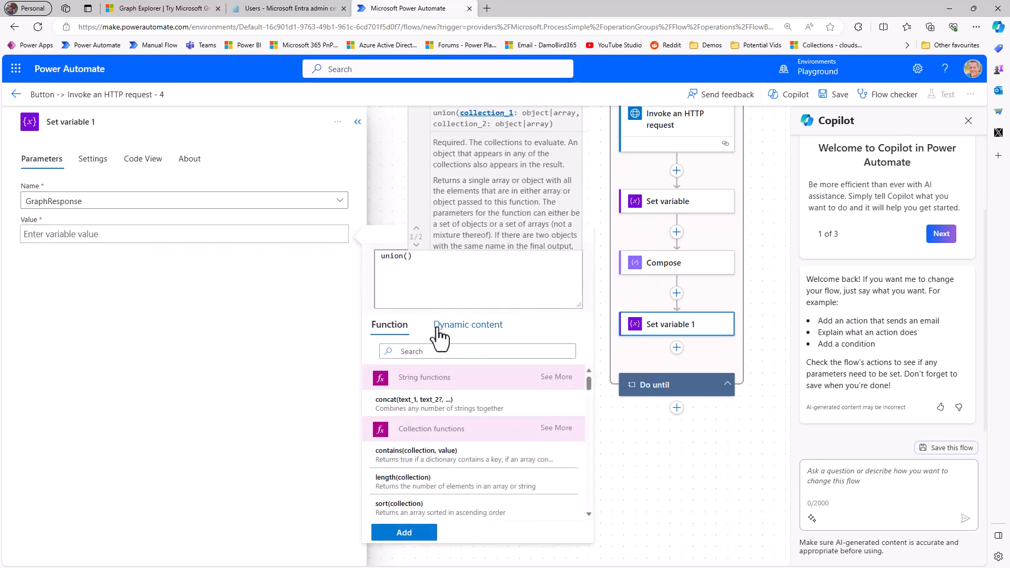
left_click(470, 332)
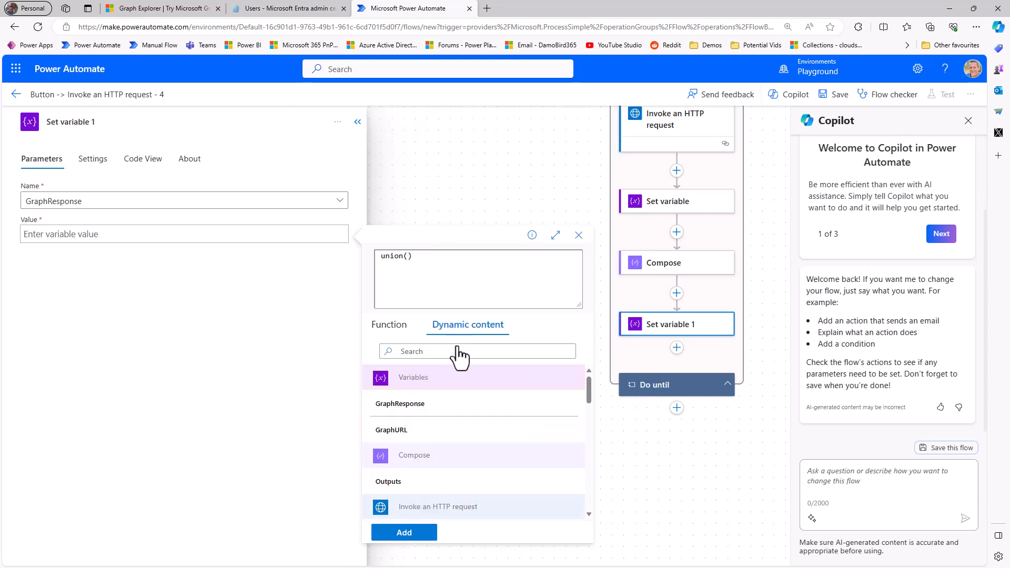
left_click(409, 415)
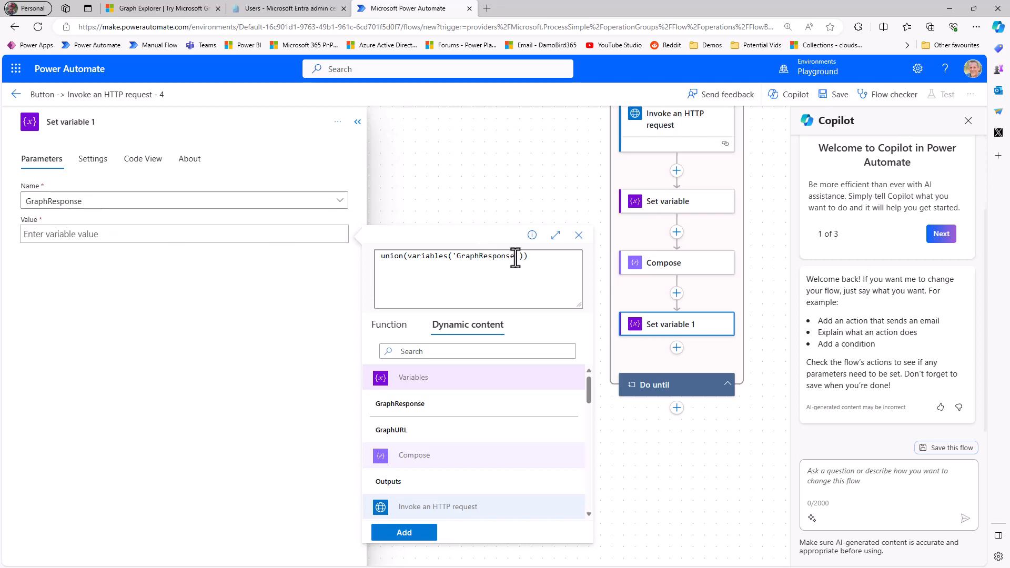
left_click_drag(524, 258, 408, 257)
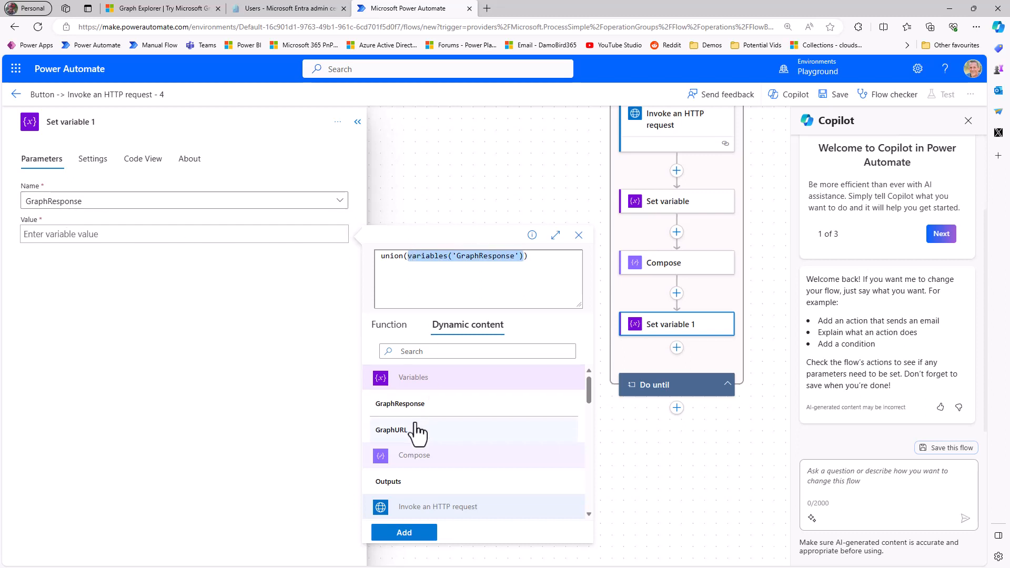
left_click(413, 486)
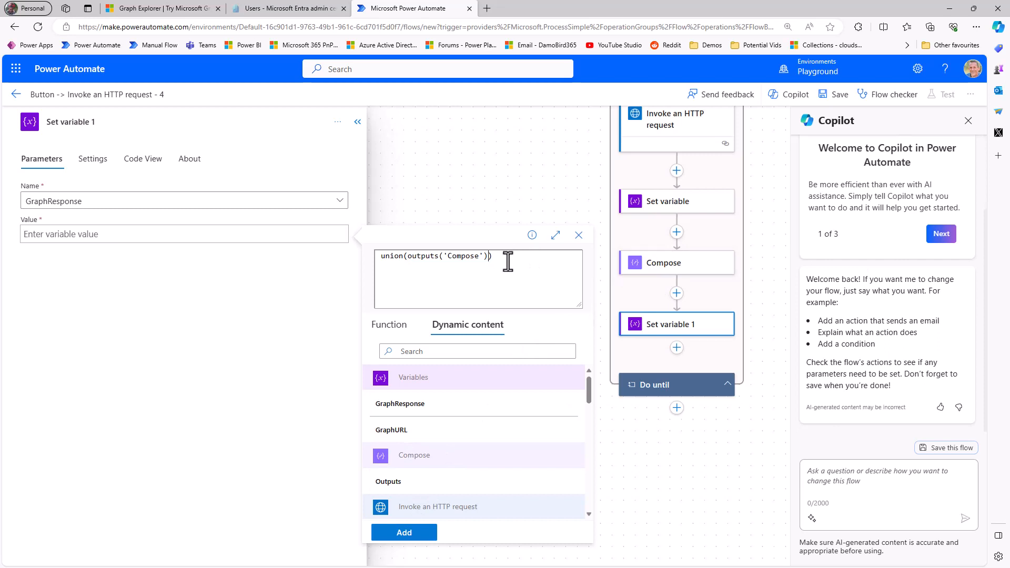
type(",")
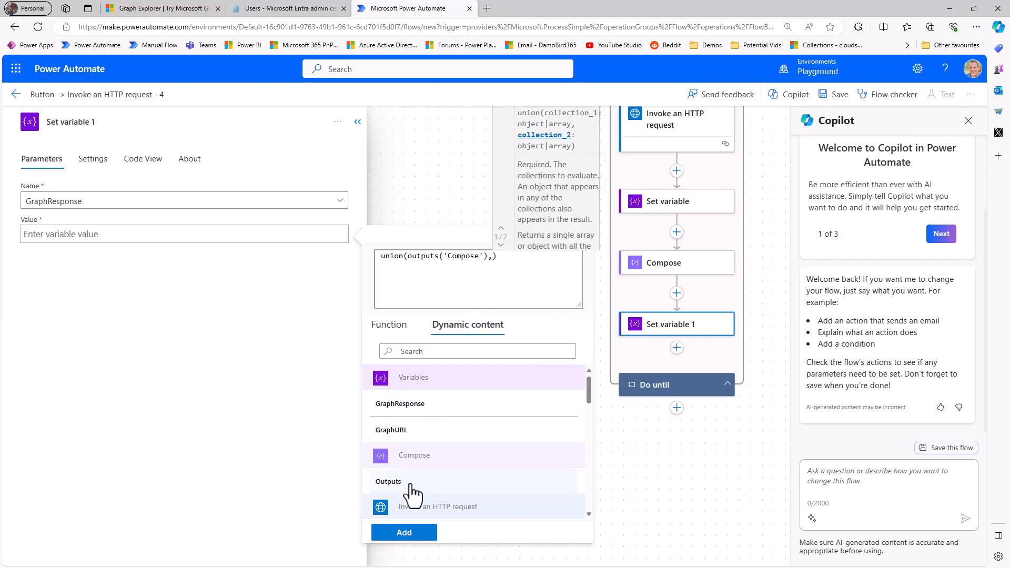
scroll(413, 494, "down", 2)
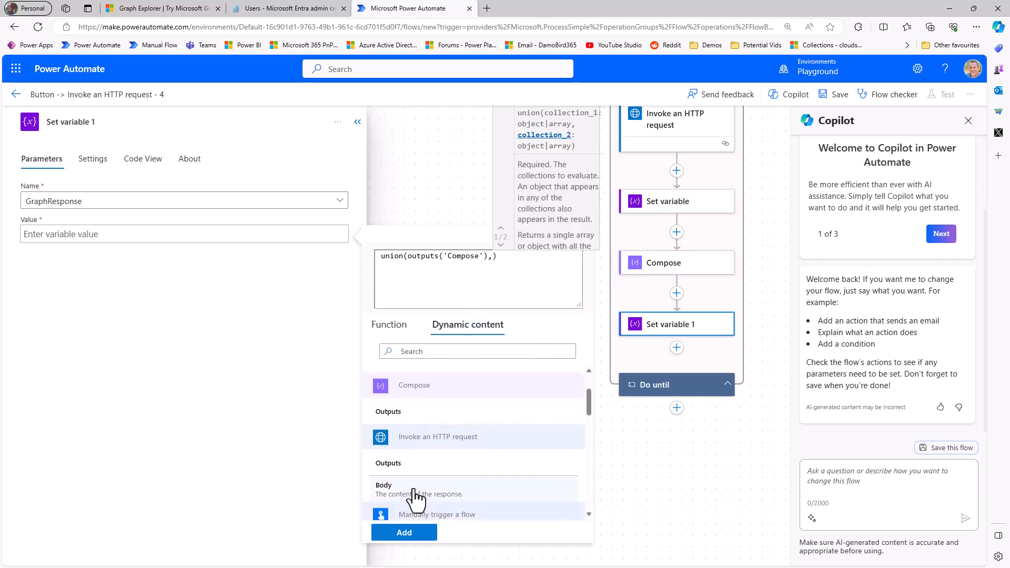
left_click(416, 494)
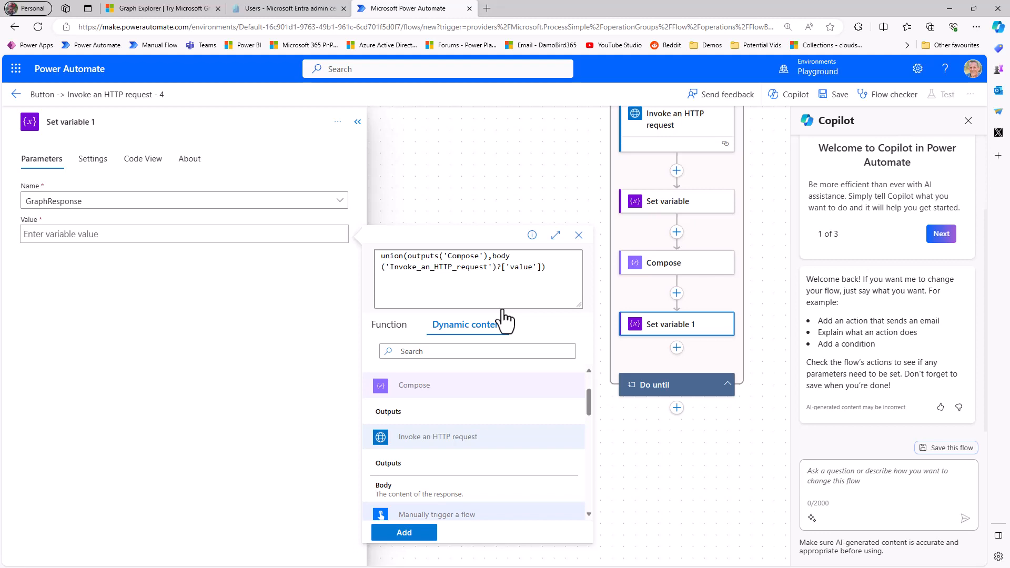
Switch to Graph Explorer and highlight the start of the value array in the groups query response
left_click(164, 9)
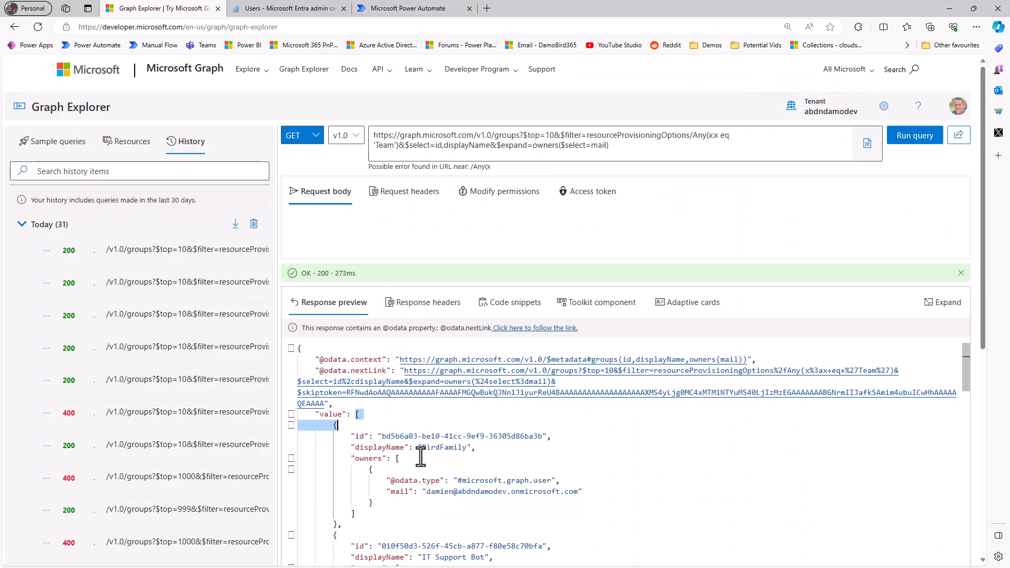
left_click(383, 421)
left_click_drag(316, 414, 355, 451)
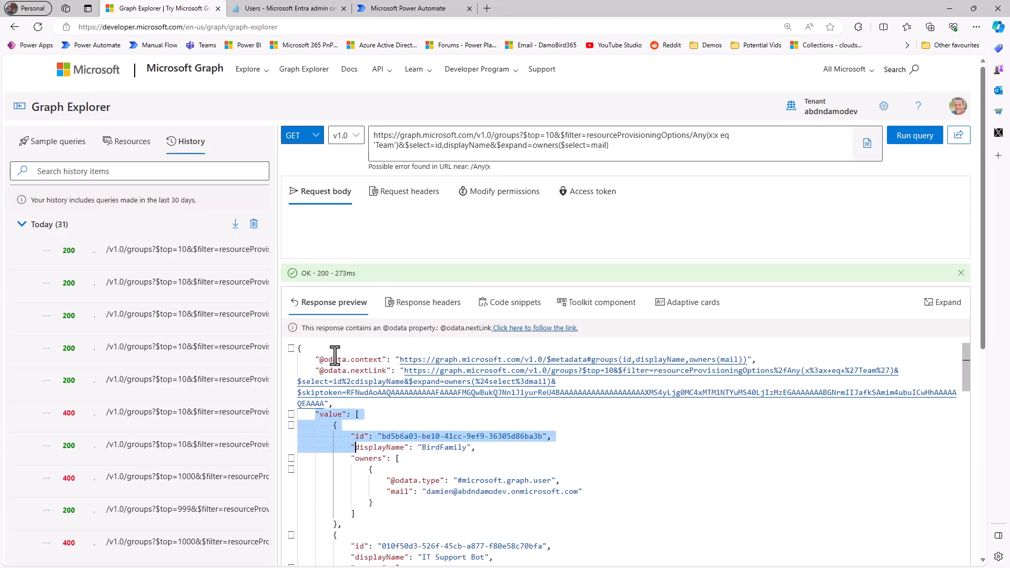
Return to the flow in Power Automate and add the union expression as the second Set variable action's value
left_click(360, 416)
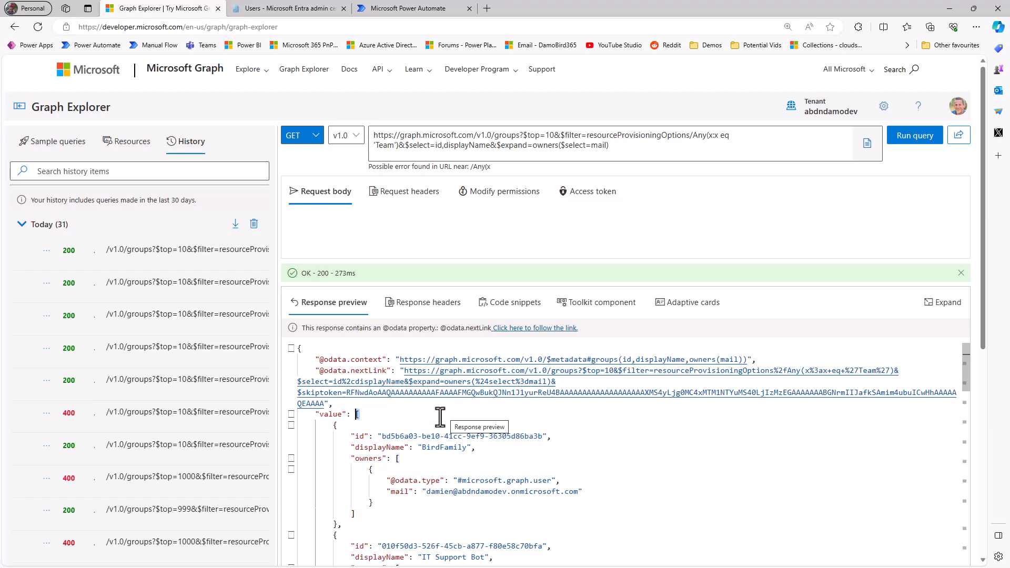
left_click(377, 9)
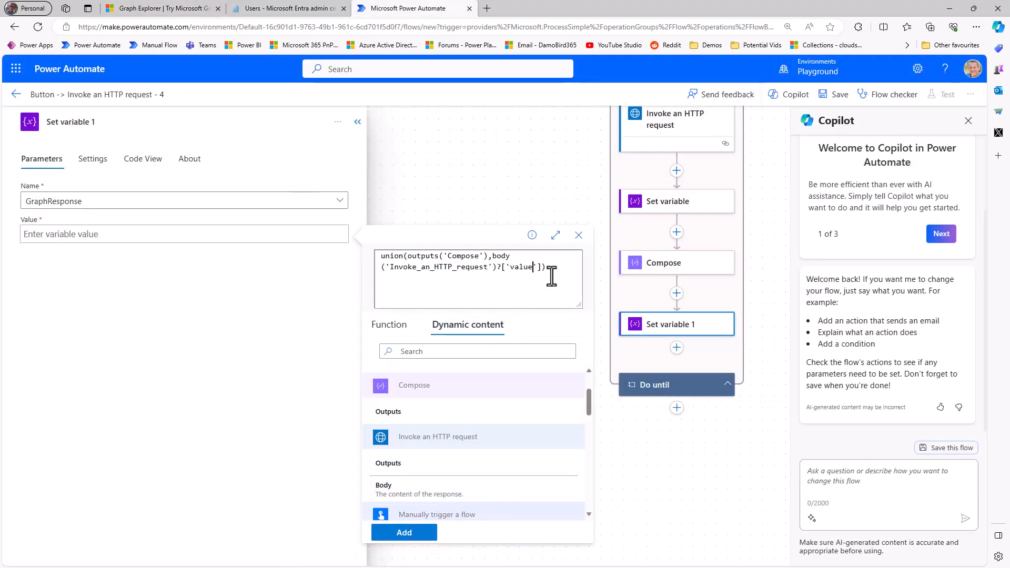
left_click_drag(559, 271, 368, 257)
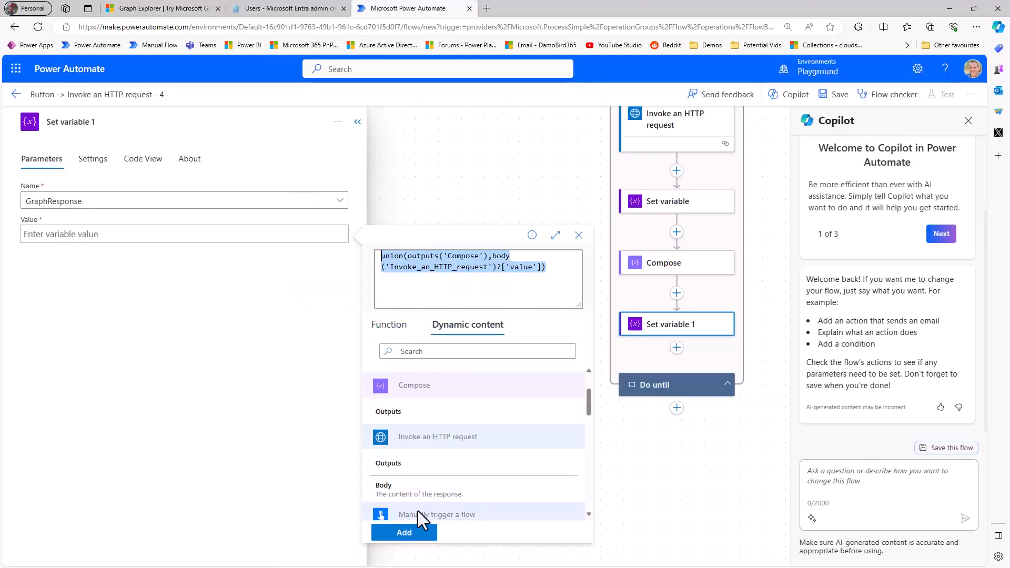
left_click(406, 532)
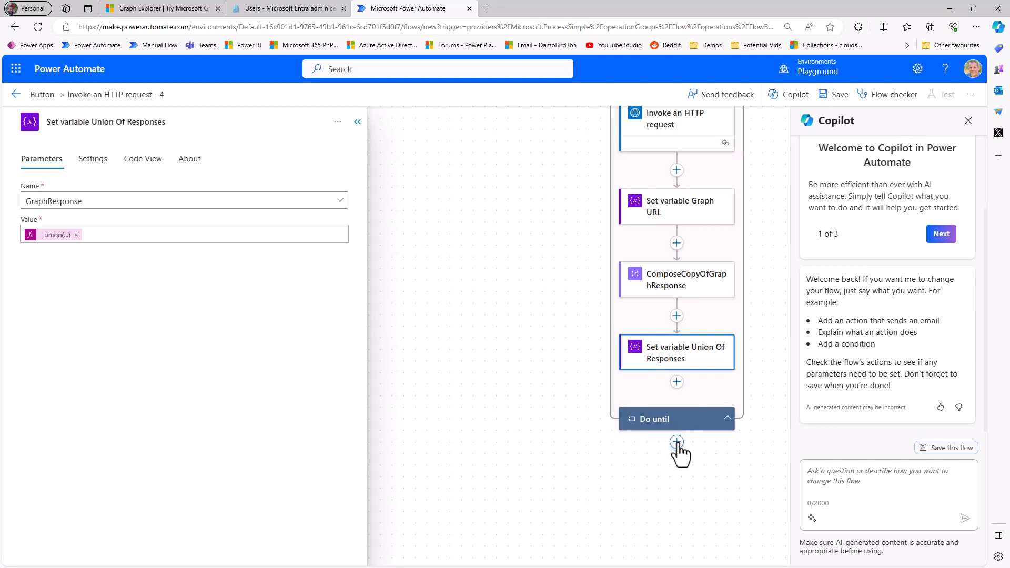
Add a Compose action after the Do until loop, with the GraphResponse variable as its input
left_click(677, 443)
left_click(674, 466)
left_click(179, 158)
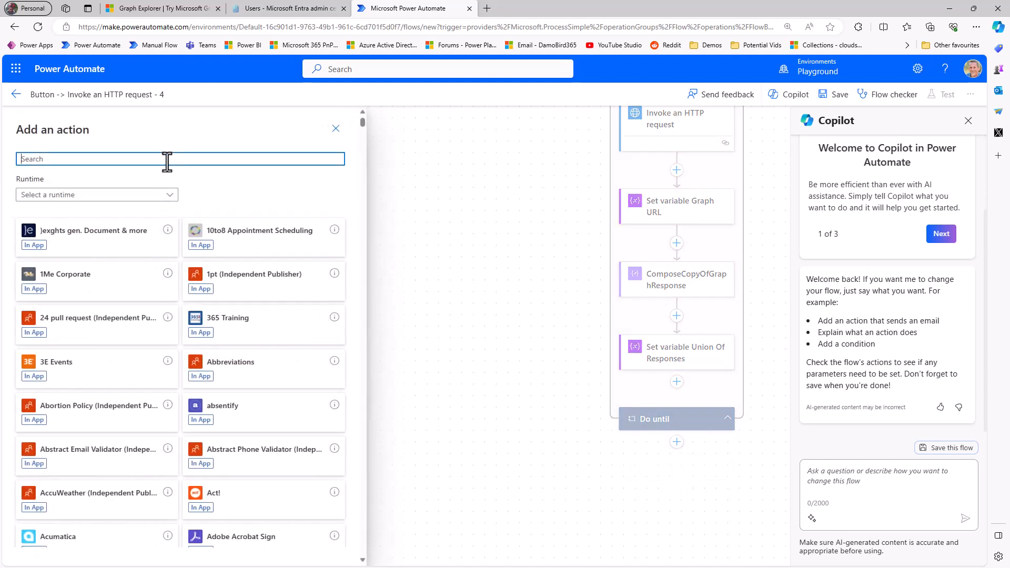
type("compose")
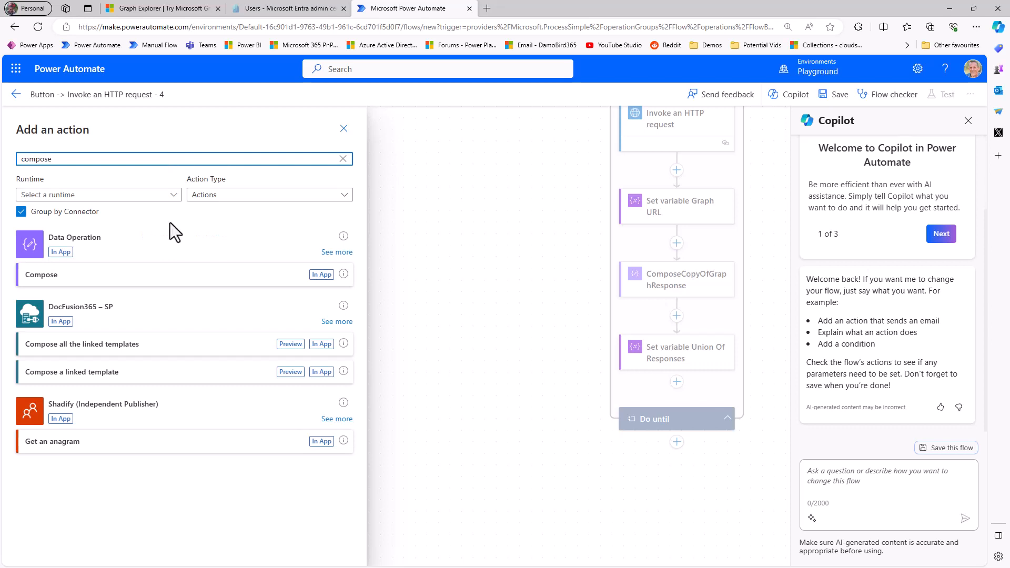
left_click(140, 285)
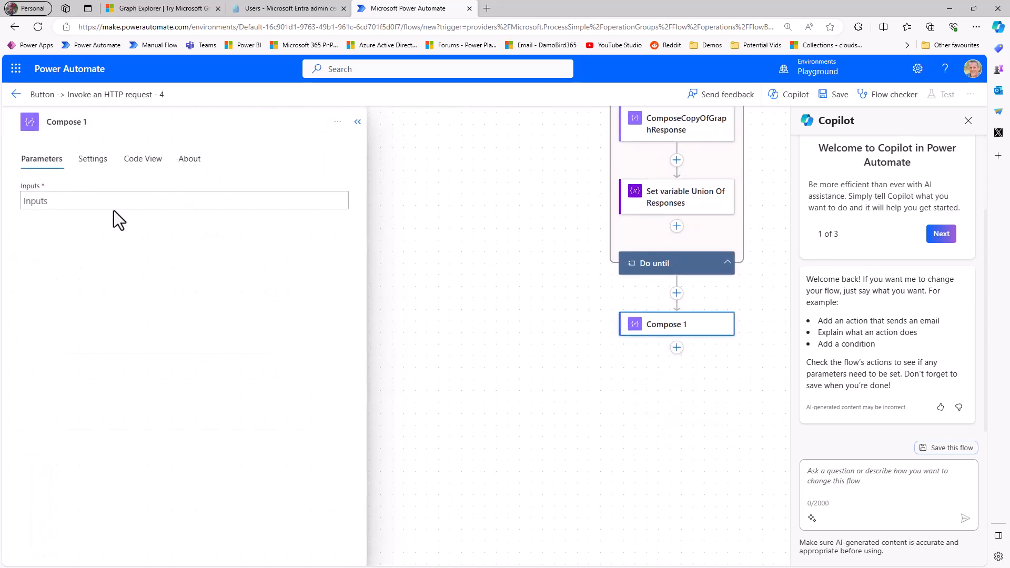
left_click(100, 201)
left_click(348, 191)
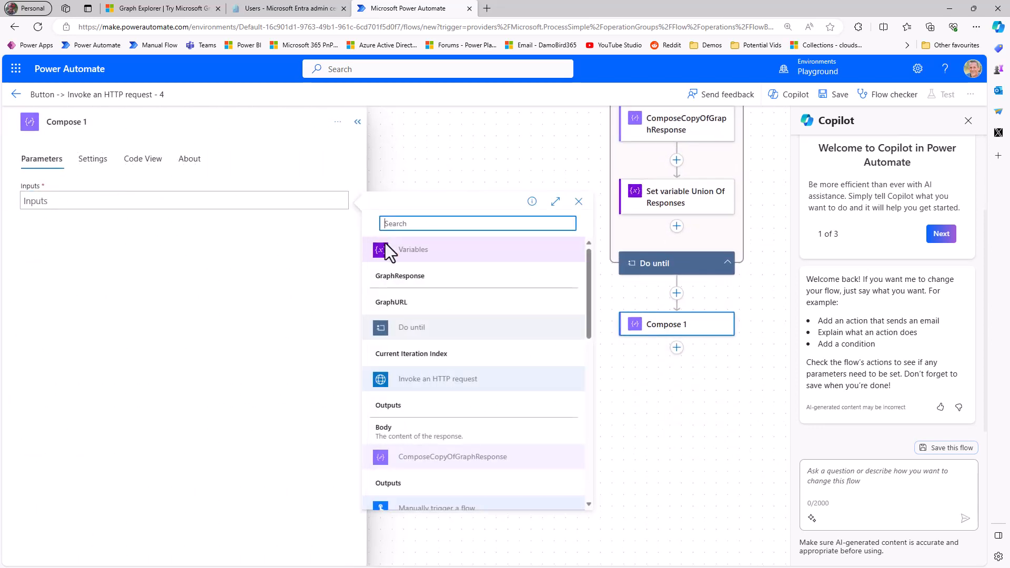
left_click(416, 278)
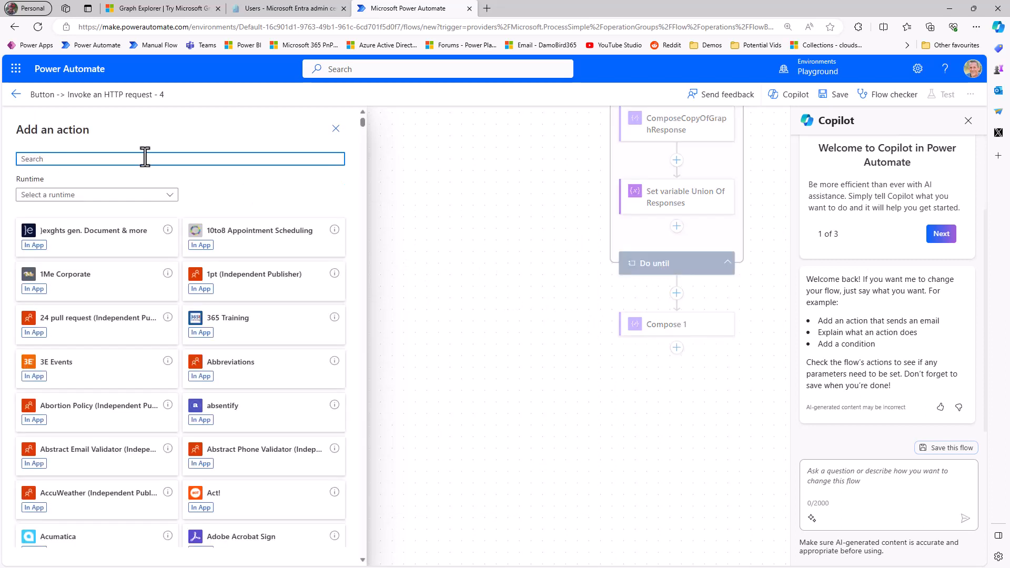
Add another Compose action at the end of the flow with the expression length(variables('GraphResponse')) as its input, and save the flow
type("compose")
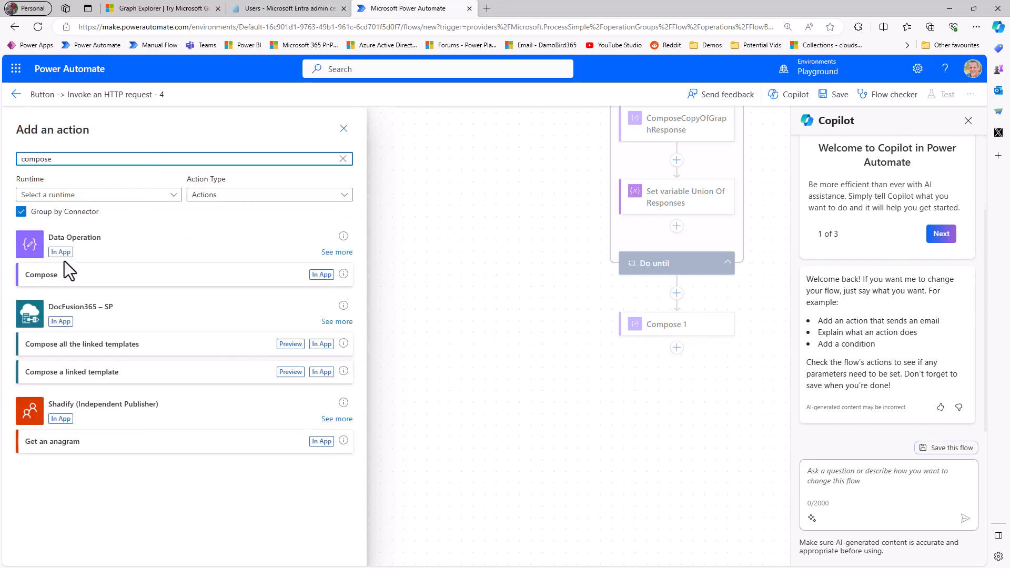
left_click(63, 288)
left_click(305, 205)
left_click(343, 204)
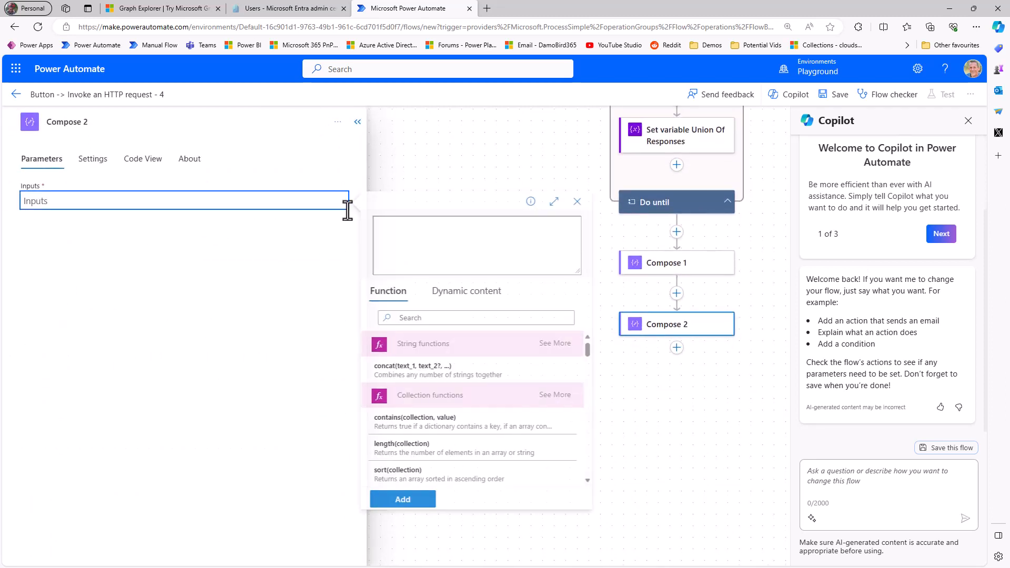
type("length(")
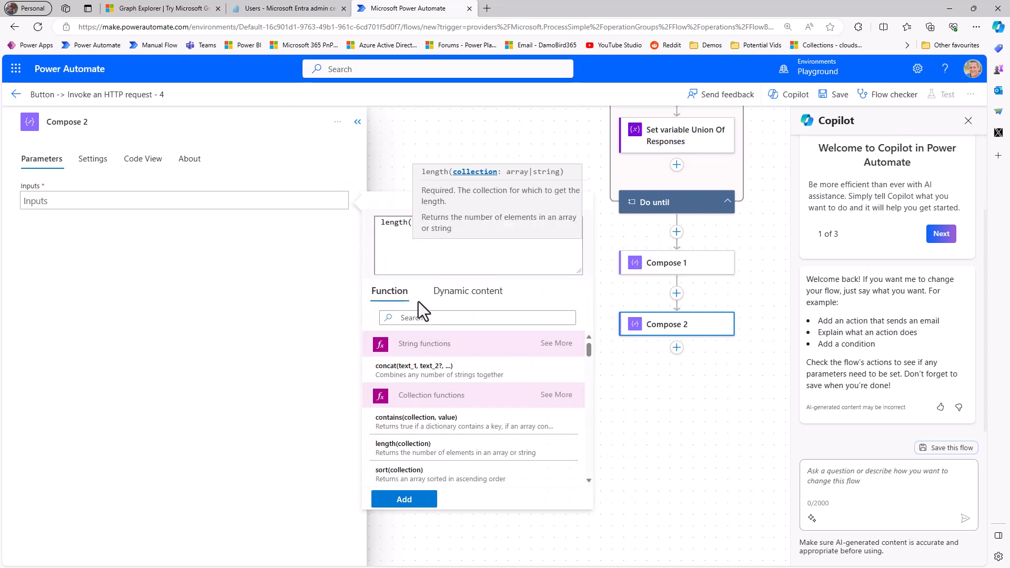
left_click(463, 292)
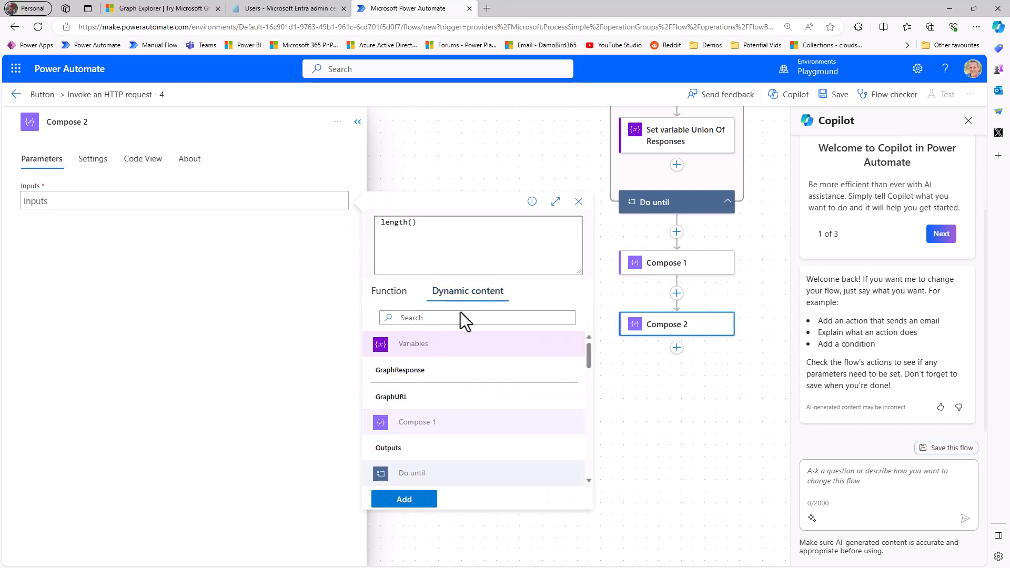
left_click(424, 376)
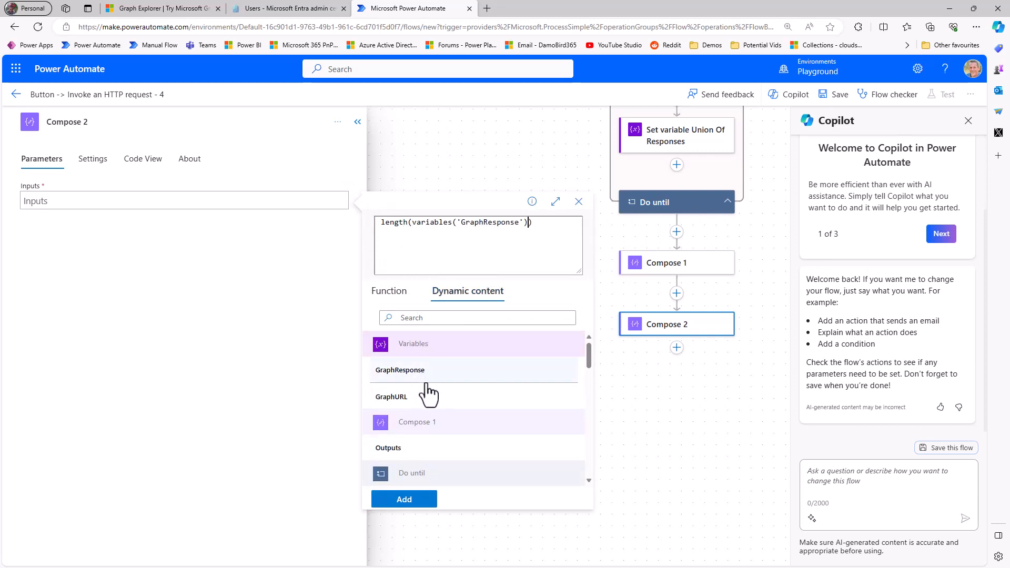
left_click(415, 503)
left_click(835, 96)
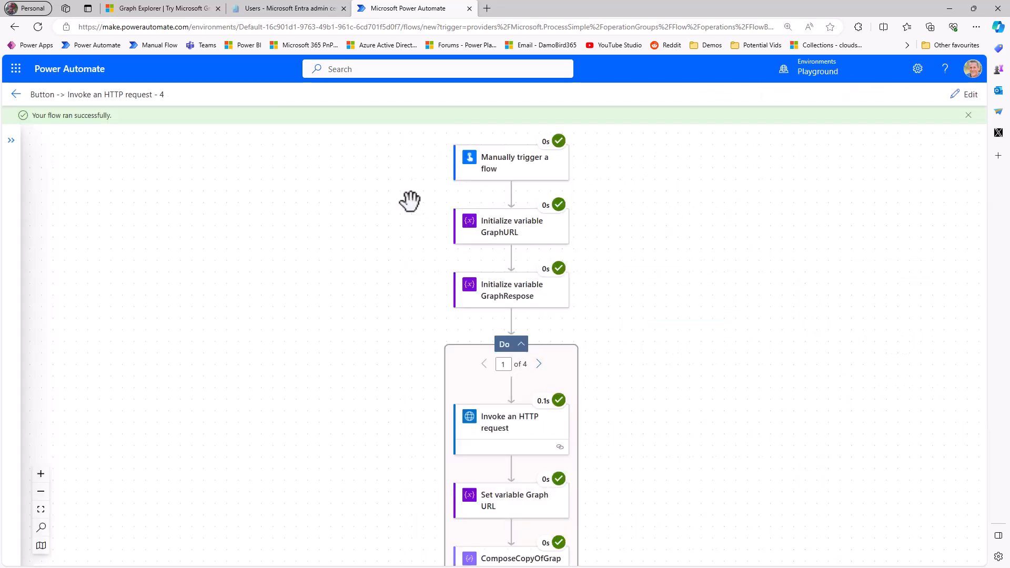
Examine the inputs and outputs of ComposeCopyOfGraphResponse across the Do until iterations of the flow run
scroll(548, 342, "down", 1)
scroll(548, 348, "down", 1)
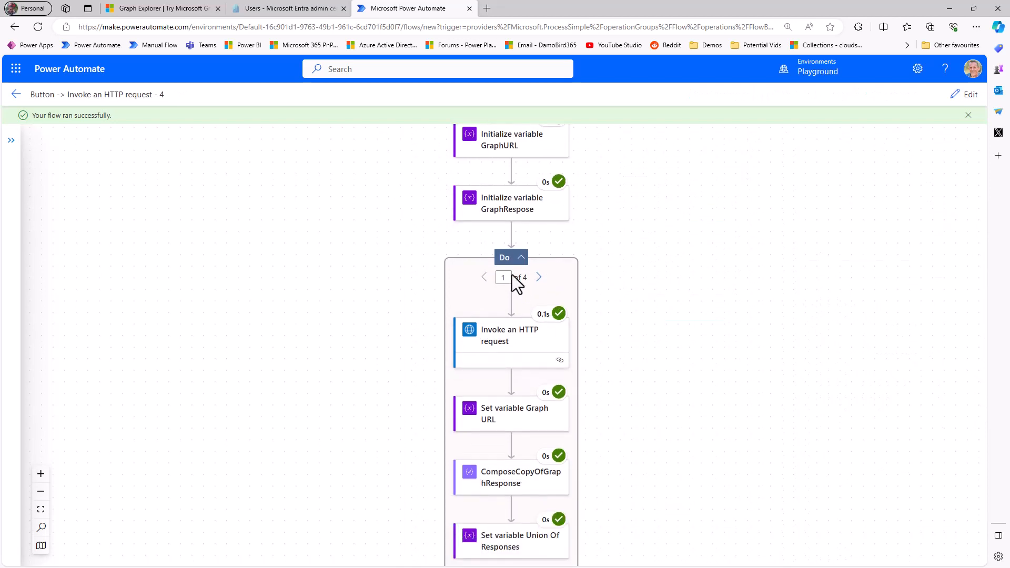
scroll(540, 257, "down", 1)
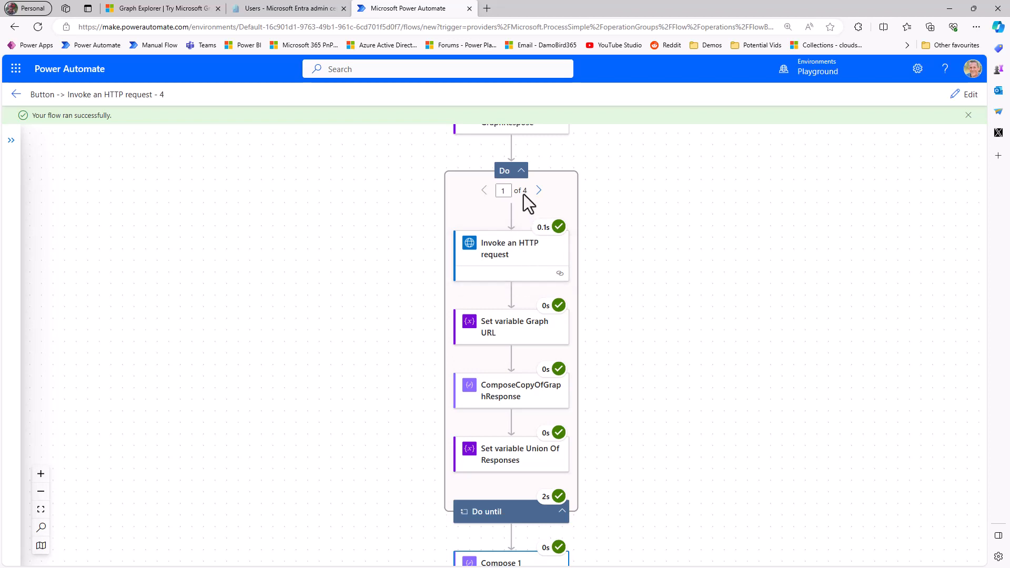
scroll(494, 437, "down", 1)
left_click(516, 347)
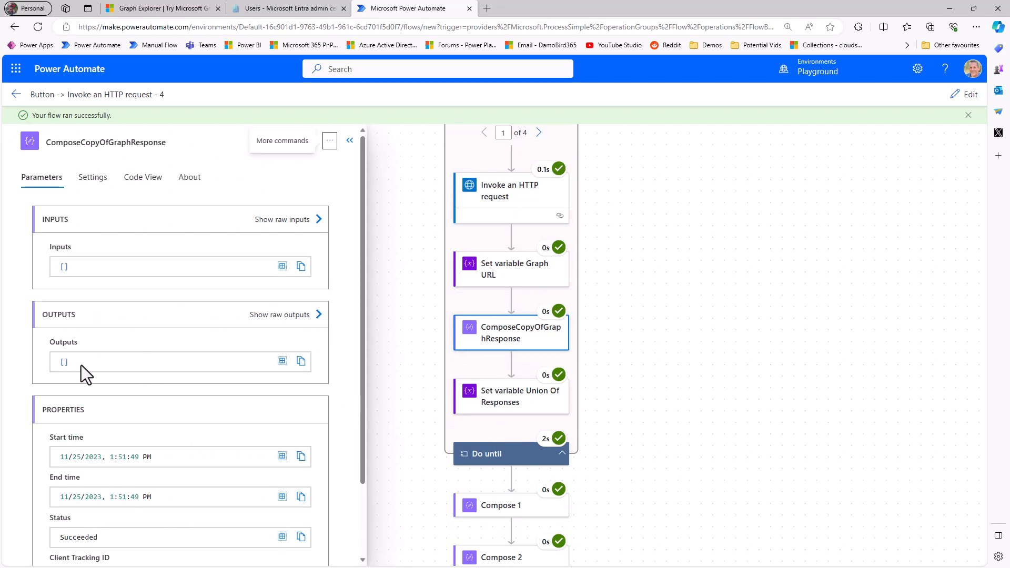
scroll(654, 345, "up", 1)
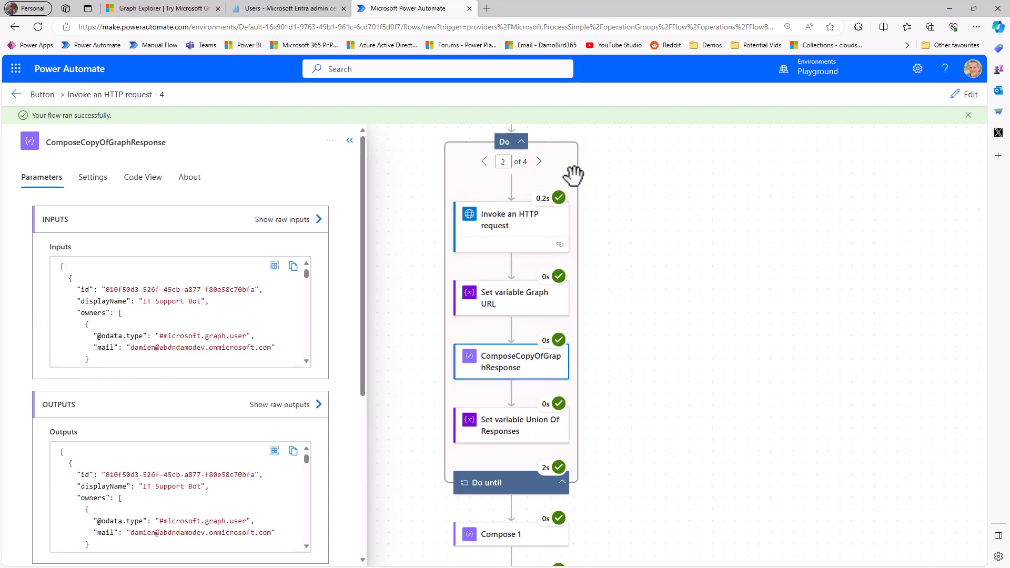
left_click(539, 162)
left_click(539, 162)
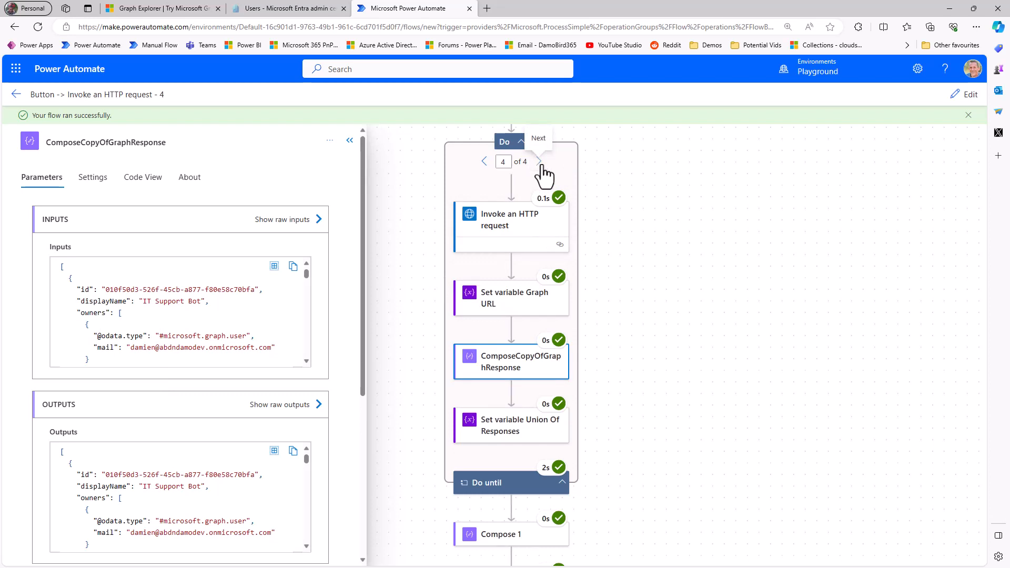
Inspect the run results of Set variable Union Of Responses in the last iteration and of both Compose actions after the loop
left_click(524, 443)
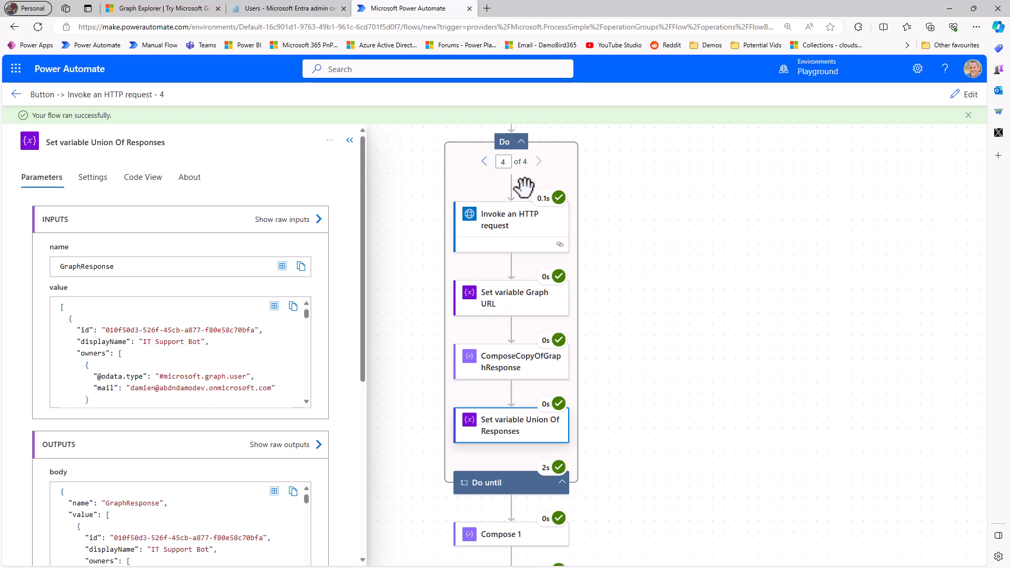
scroll(641, 362, "down", 3)
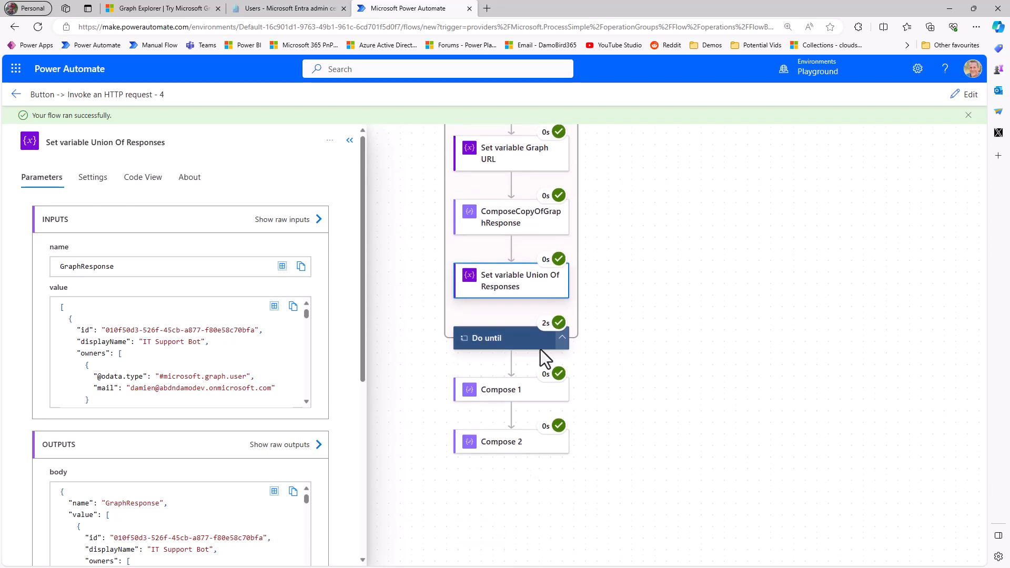
left_click(497, 388)
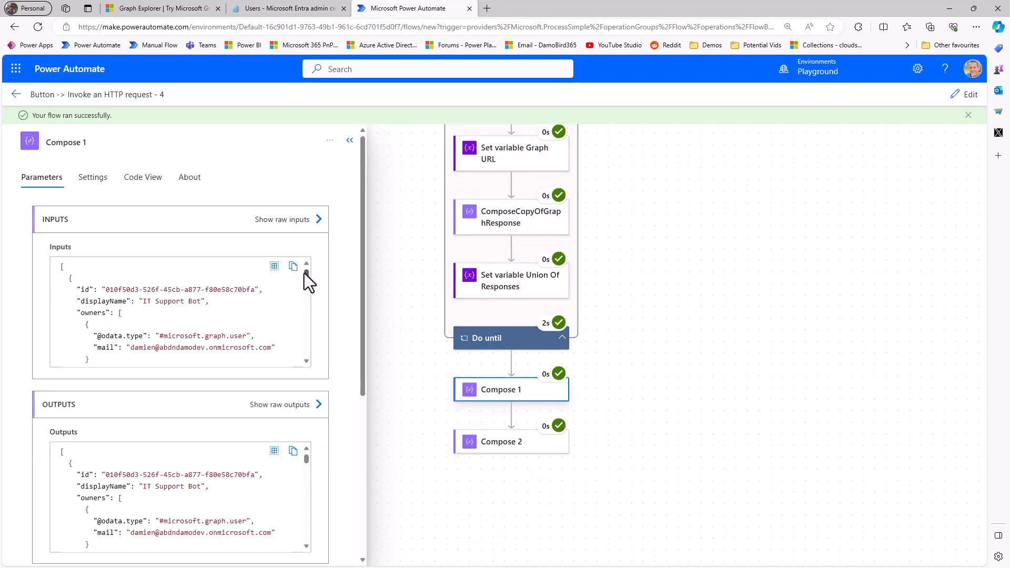
left_click_drag(306, 463, 306, 549)
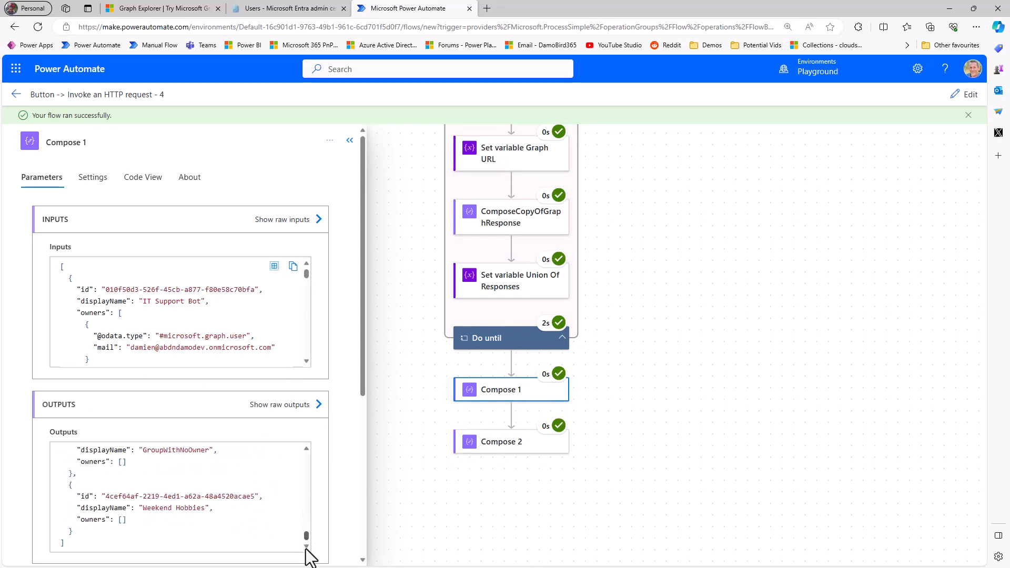
left_click(510, 448)
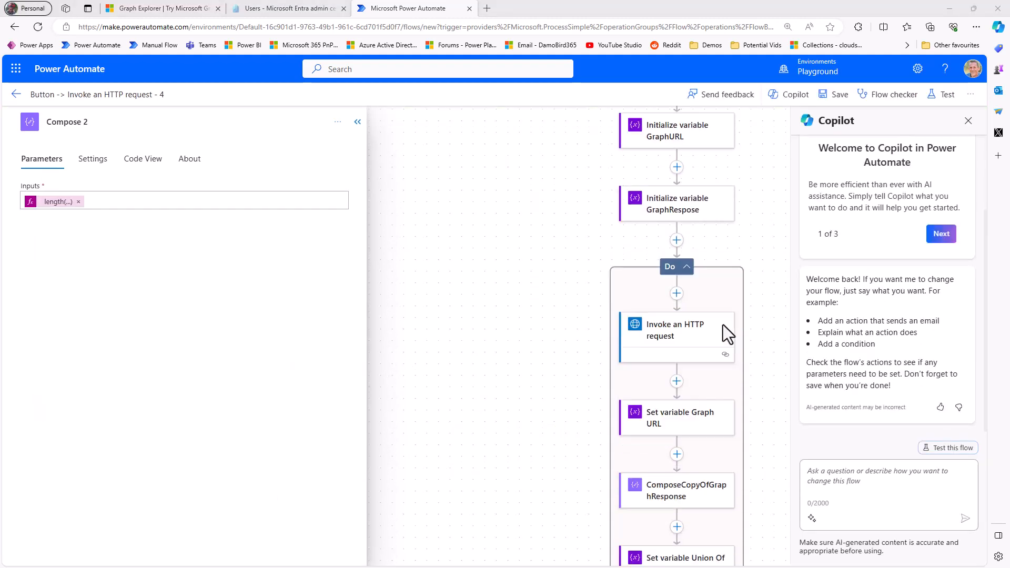
Delete the two Compose actions, Compose 1 and Compose 2, that follow the Do until loop
scroll(725, 345, "down", 2)
left_click(686, 374)
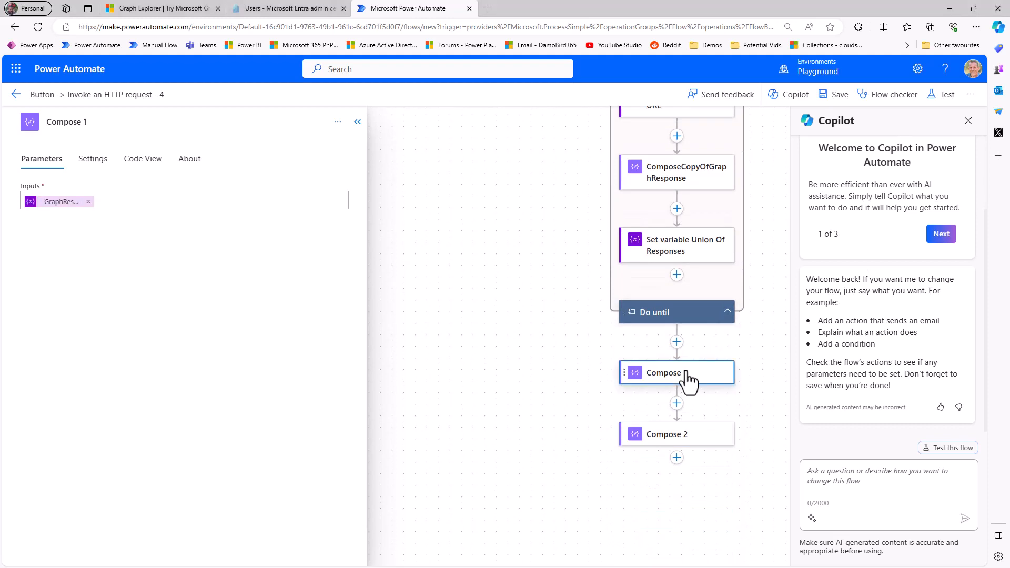
key("Delete")
left_click(499, 347)
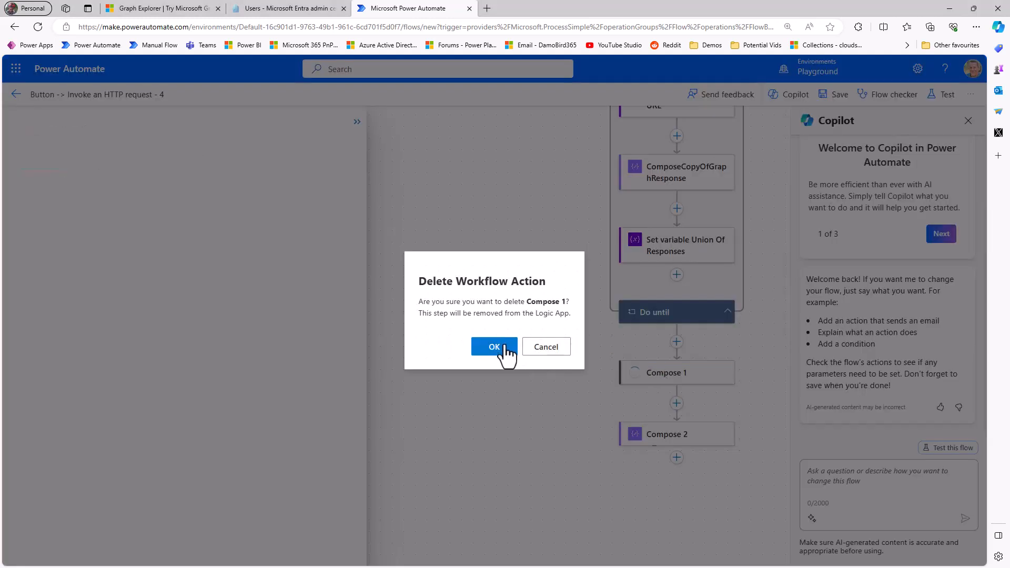
left_click(679, 389)
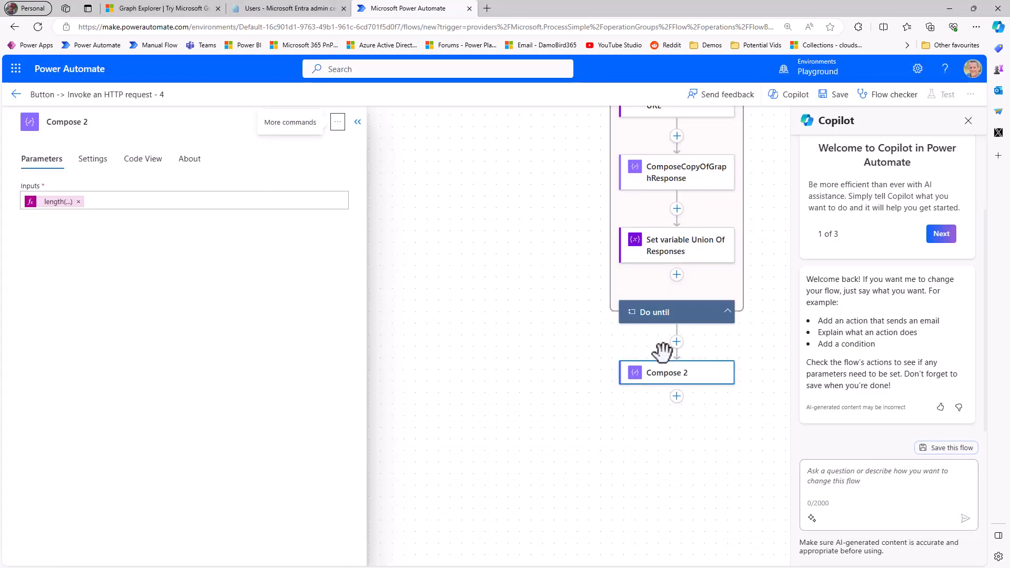
key("Delete")
left_click(498, 347)
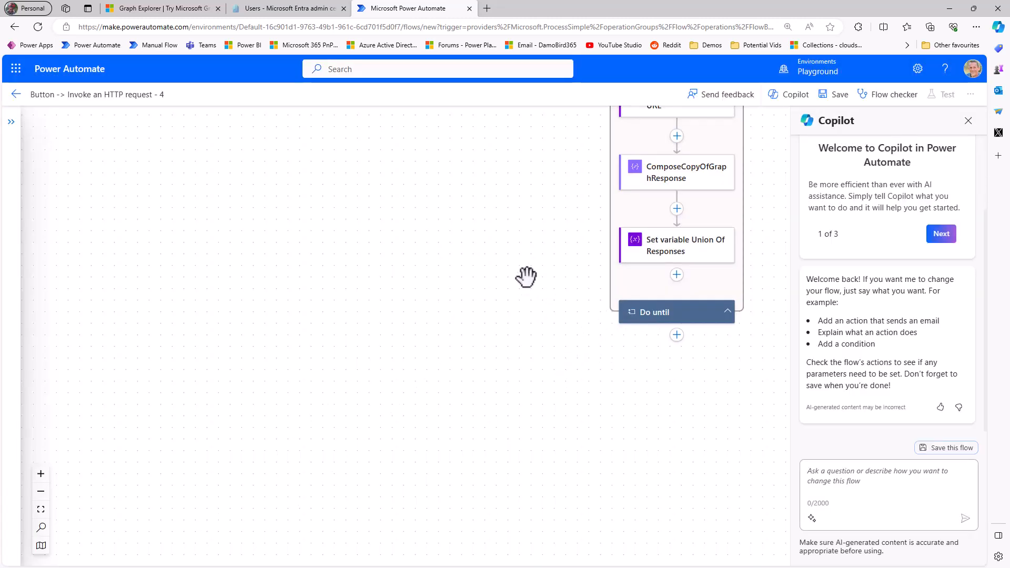
Add a Data Operation Select action after the Do until loop, with the GraphResponse variable as its From array
left_click(677, 335)
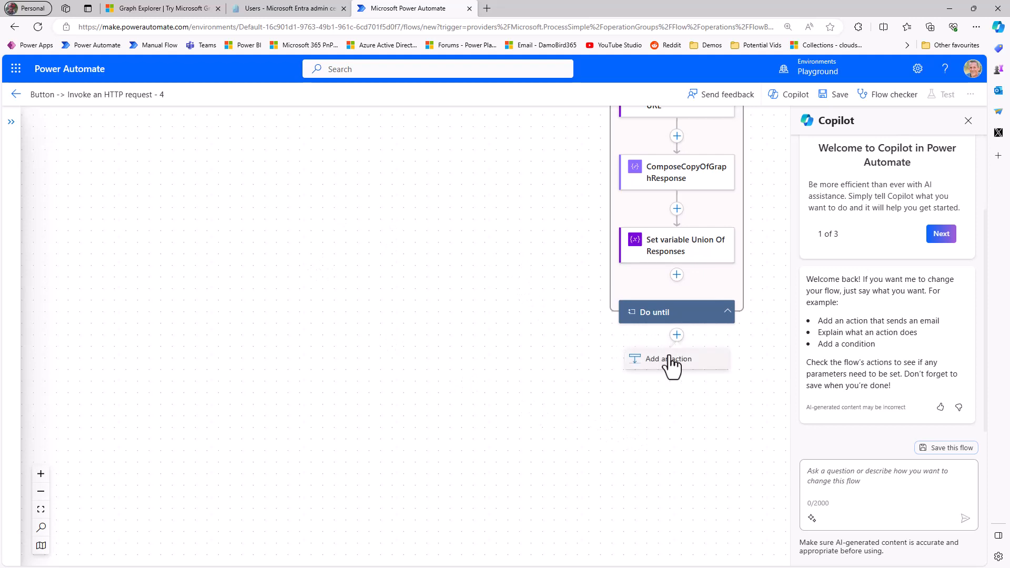
left_click(674, 362)
left_click(160, 158)
type("Select")
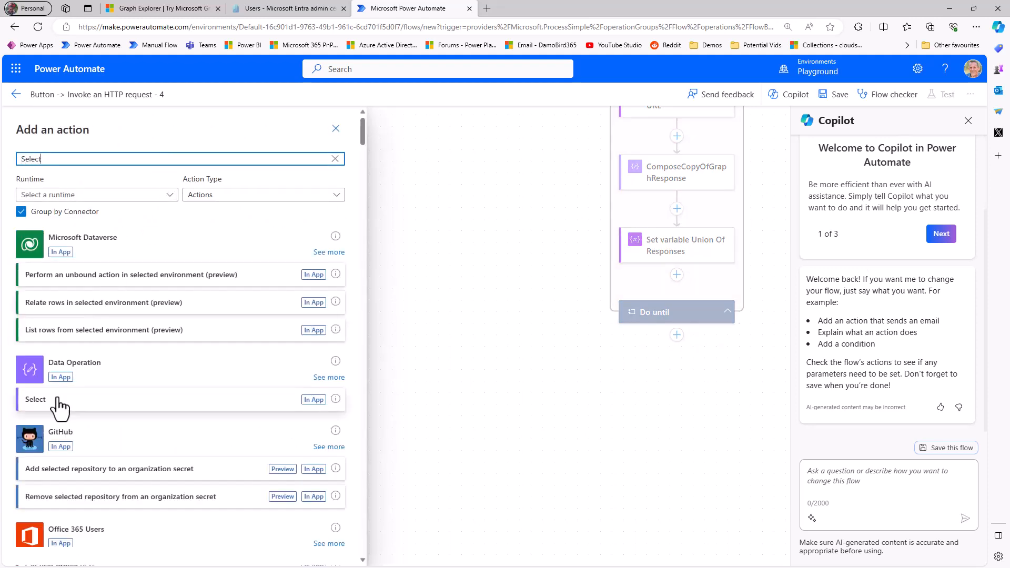
left_click(58, 407)
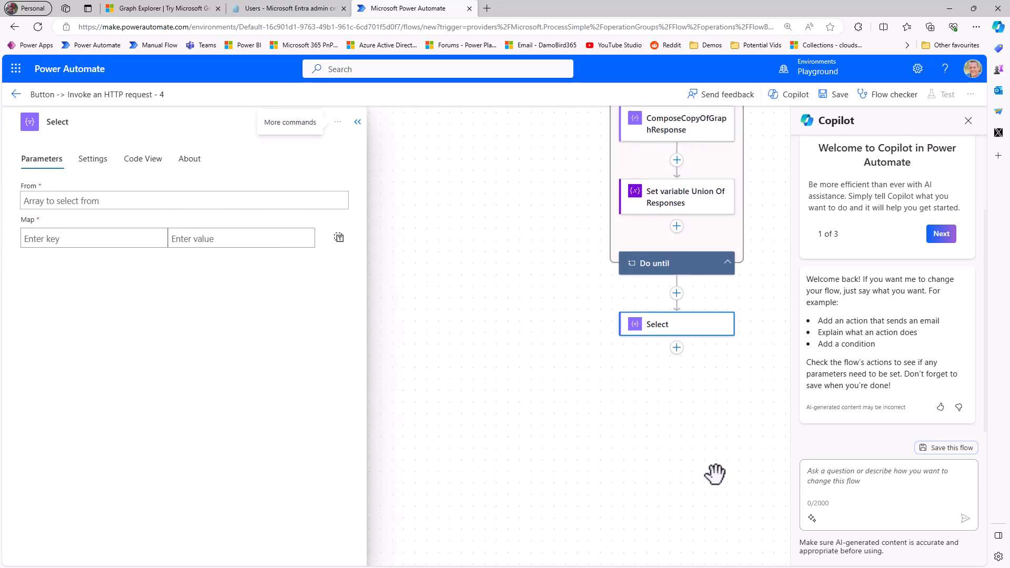
left_click(60, 201)
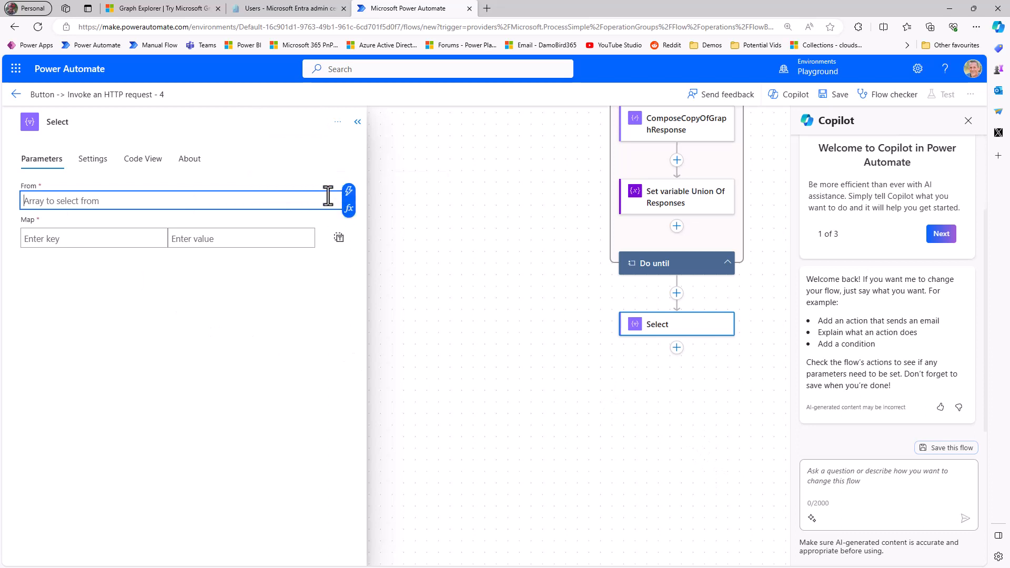
left_click(346, 196)
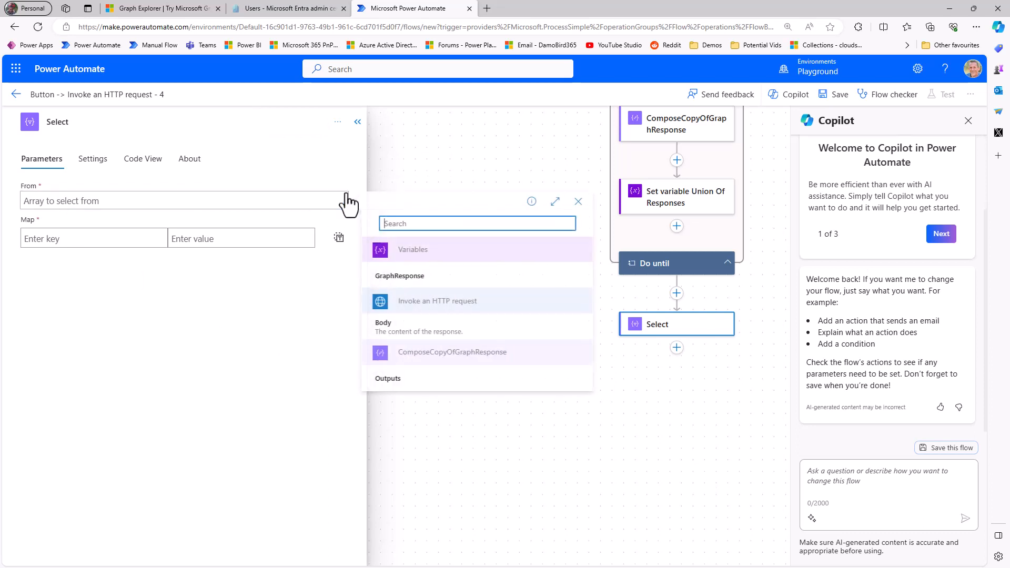
left_click(399, 276)
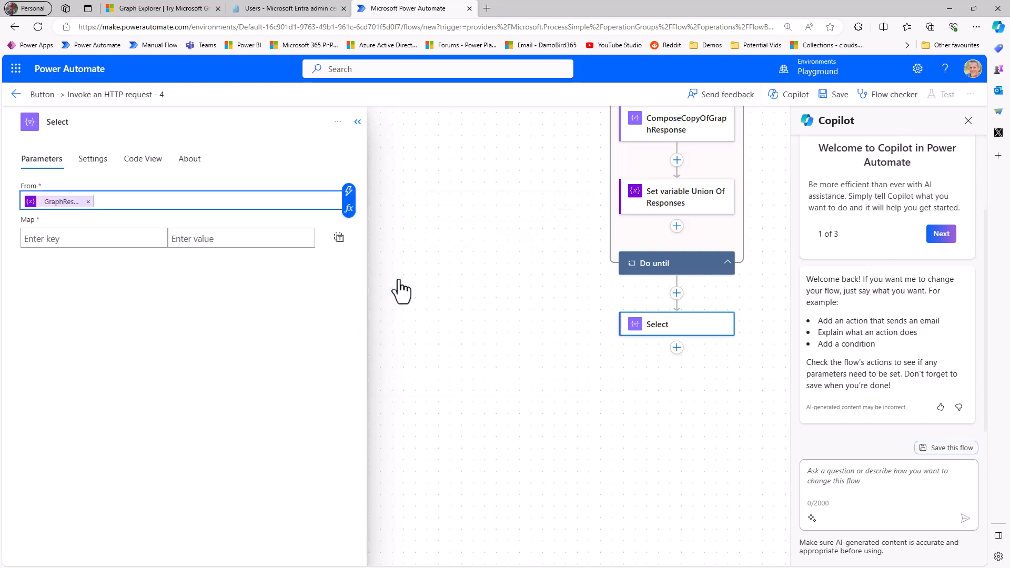
Add id and displayname as the first two keys in the Select action's Map
left_click(95, 238)
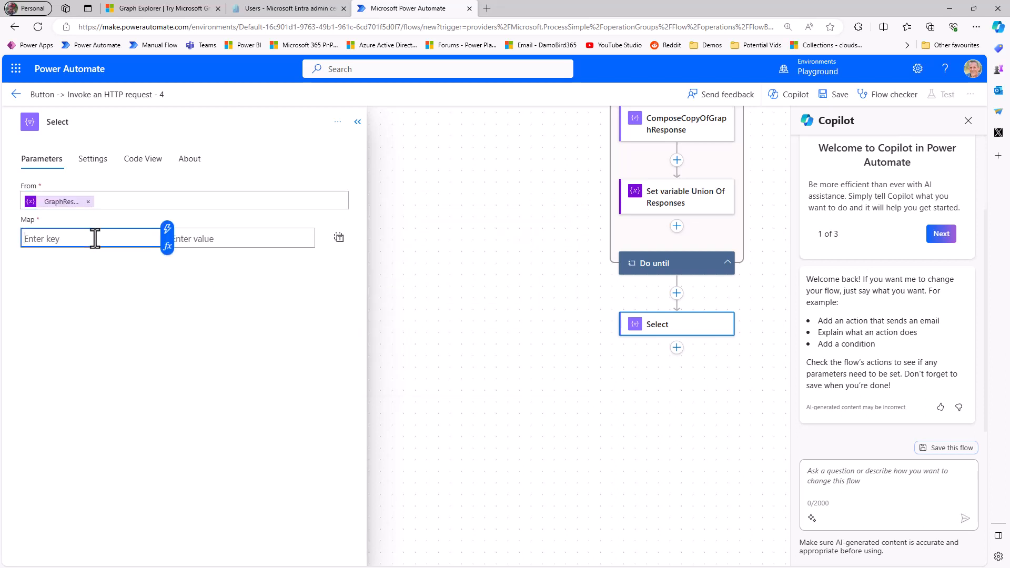
type("id")
key("Tab")
left_click(91, 258)
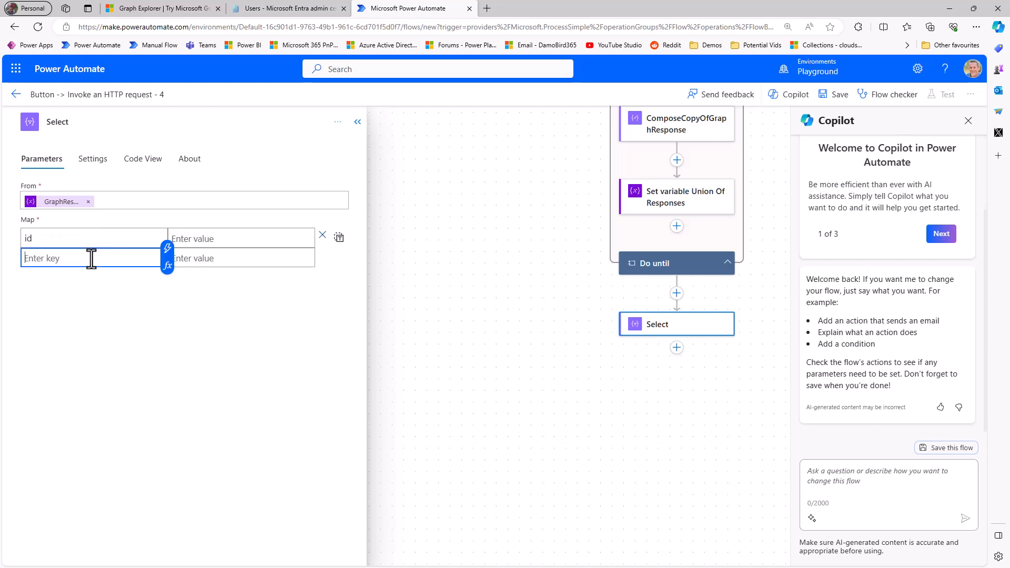
type("displayname")
key("Tab")
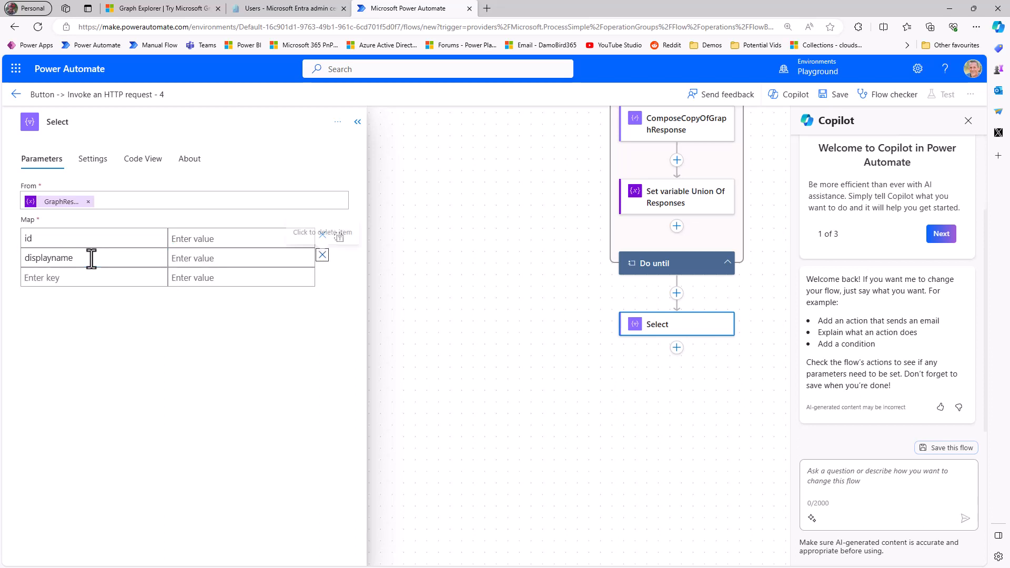
Add the keys ownercount, owners and ownersemails to the Select action's Map
key("Tab")
type("ownercount")
key("Tab")
key("Tab")
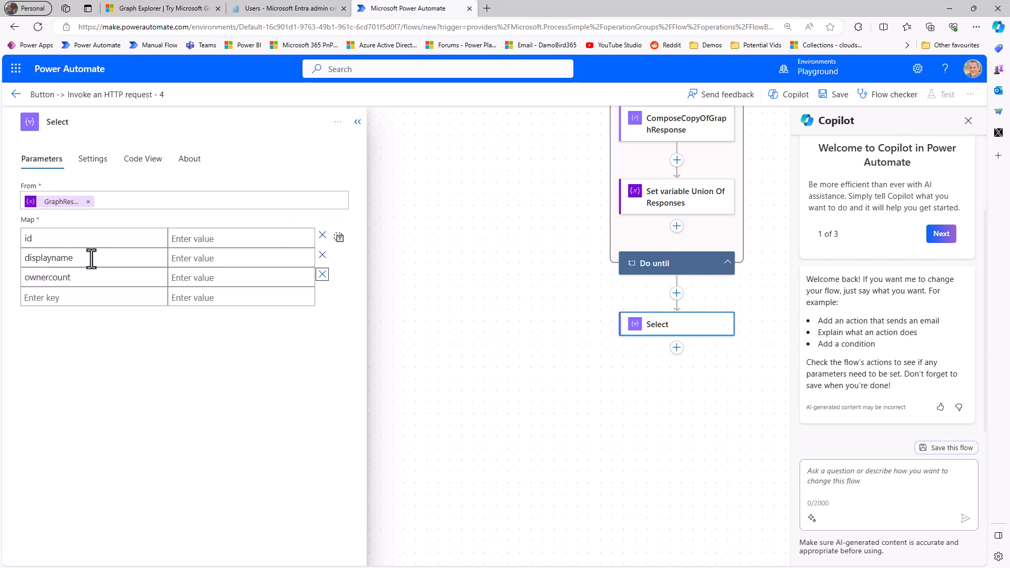
type("owner")
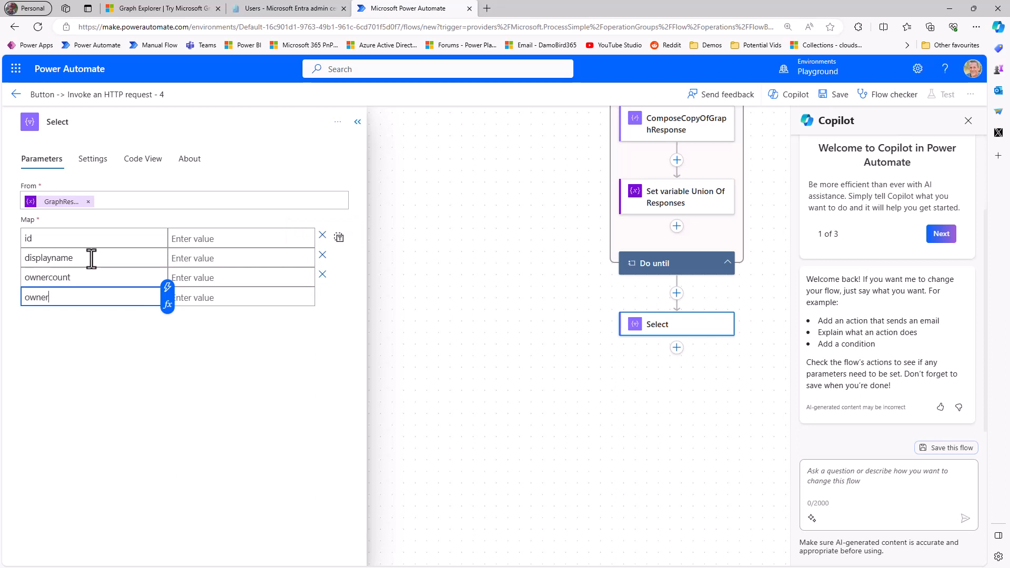
type("s")
key("Tab")
key("Tab")
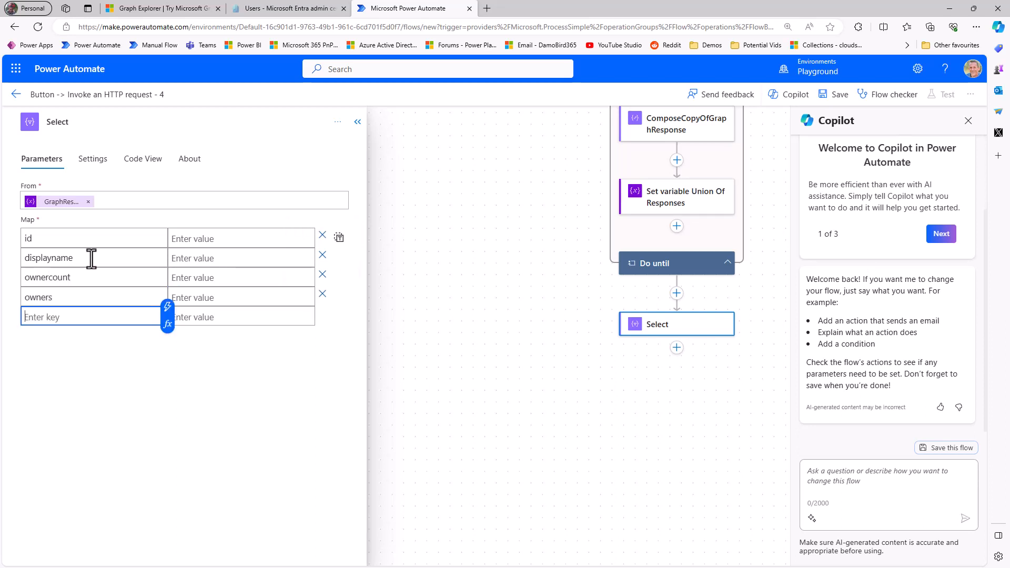
type("ownersemails")
Check the property names in the Graph Explorer response and set the id key's value to the expression item()?['id']
left_click(181, 237)
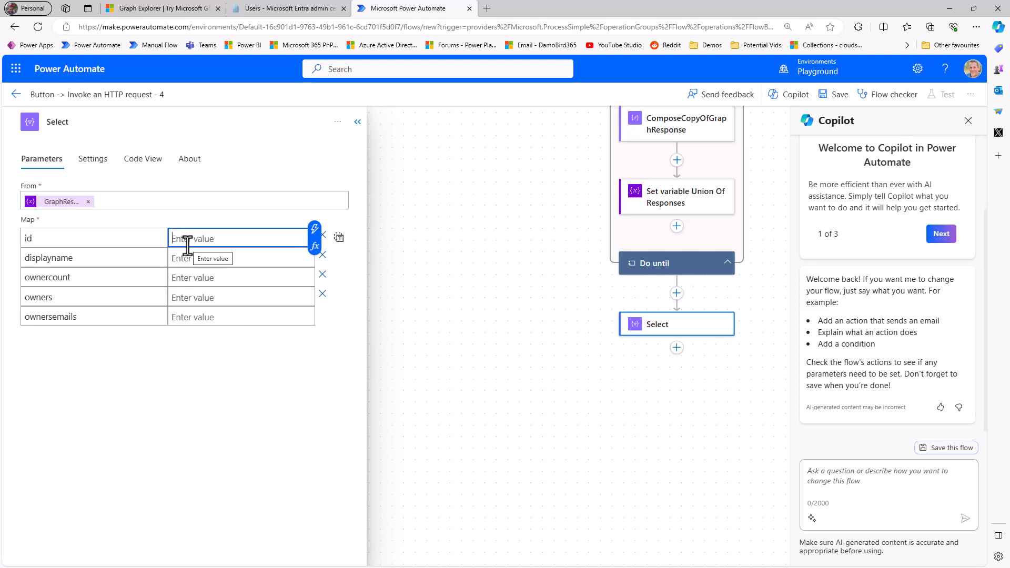
key("ctrl+Tab")
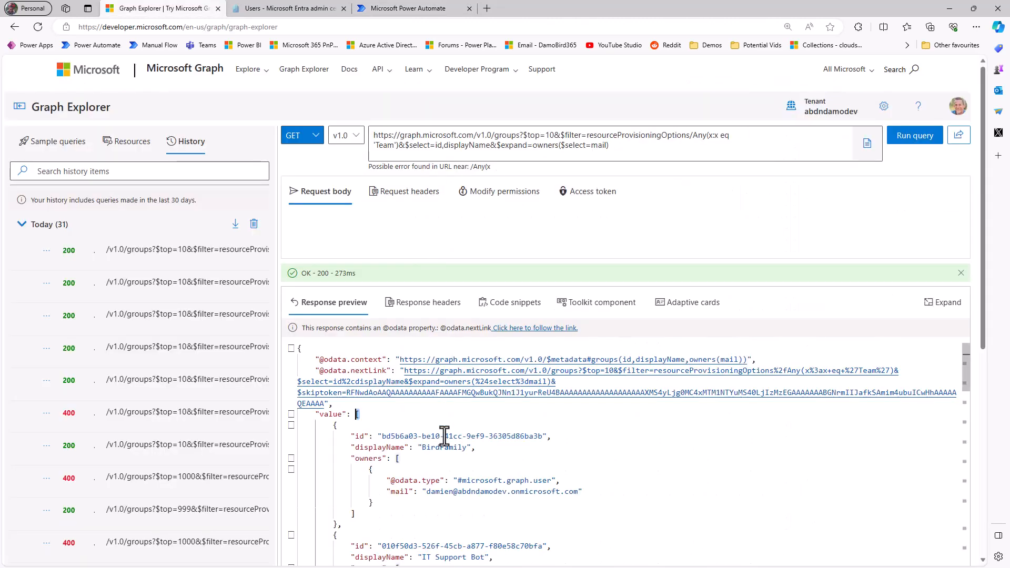
left_click(383, 446)
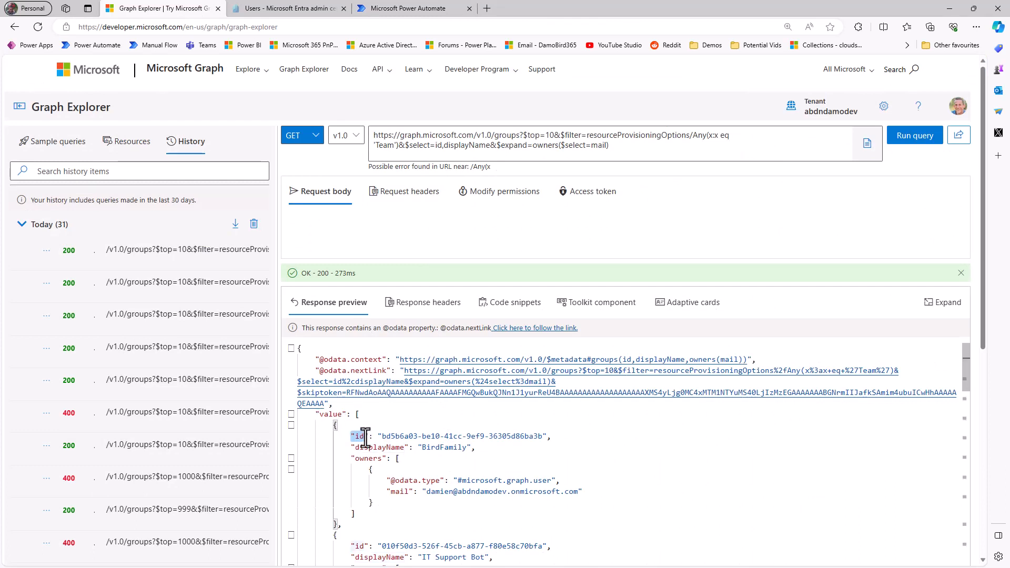
left_click_drag(369, 437, 413, 449)
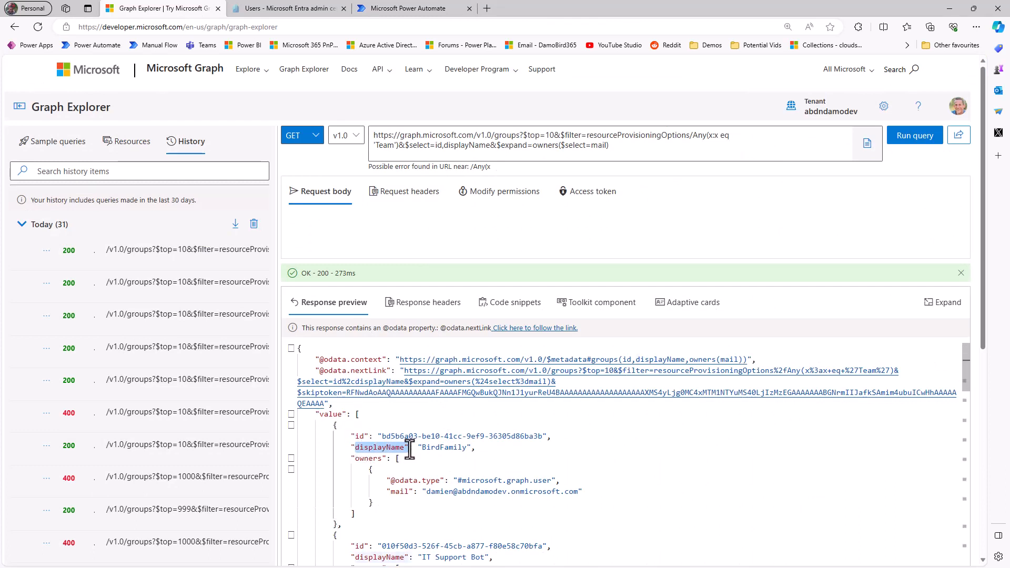
left_click_drag(352, 459, 384, 460)
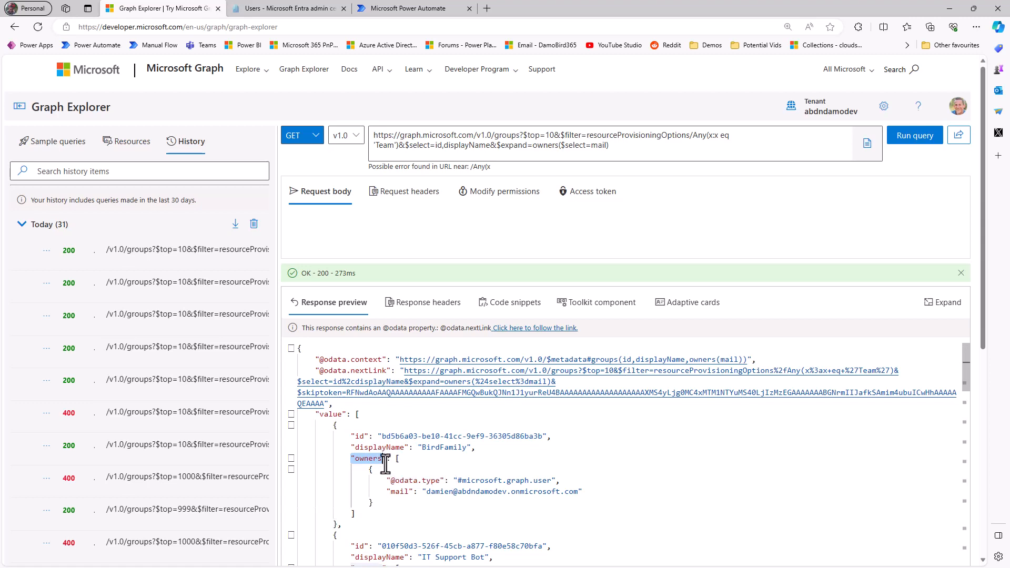
left_click(400, 9)
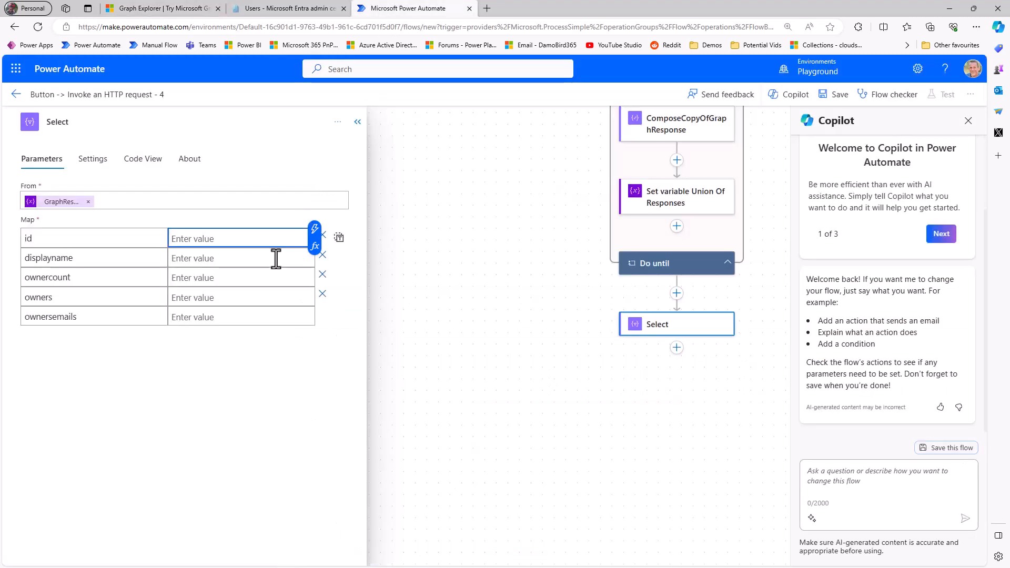
left_click(314, 254)
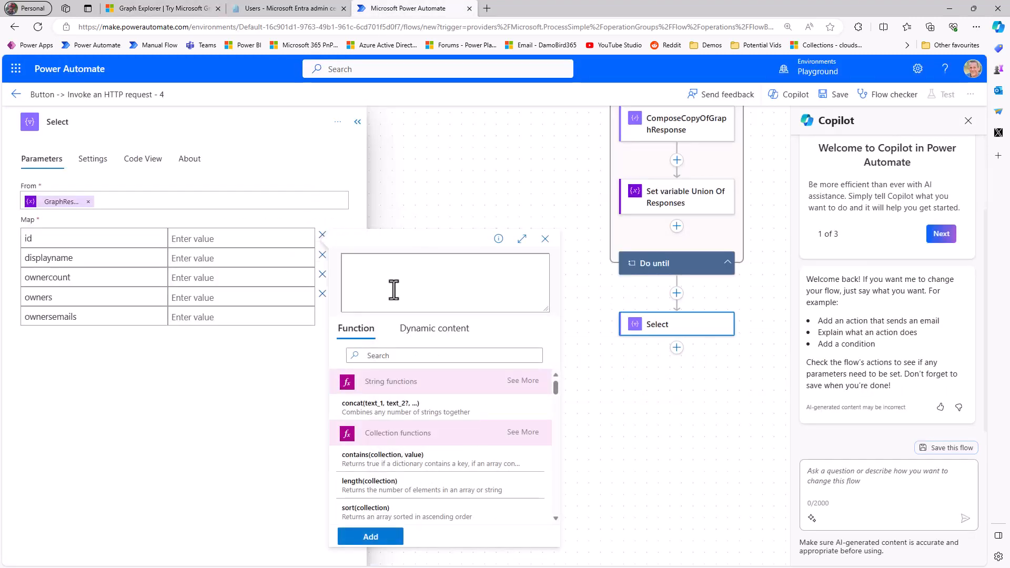
type("item()?['id")
left_click_drag(424, 259, 322, 260)
key("ctrl+c")
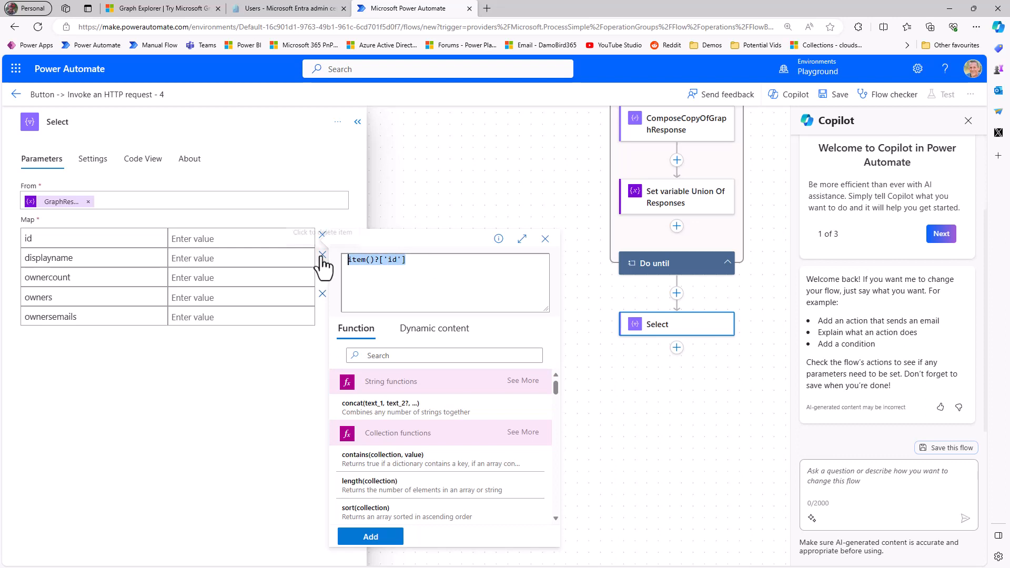
left_click(374, 537)
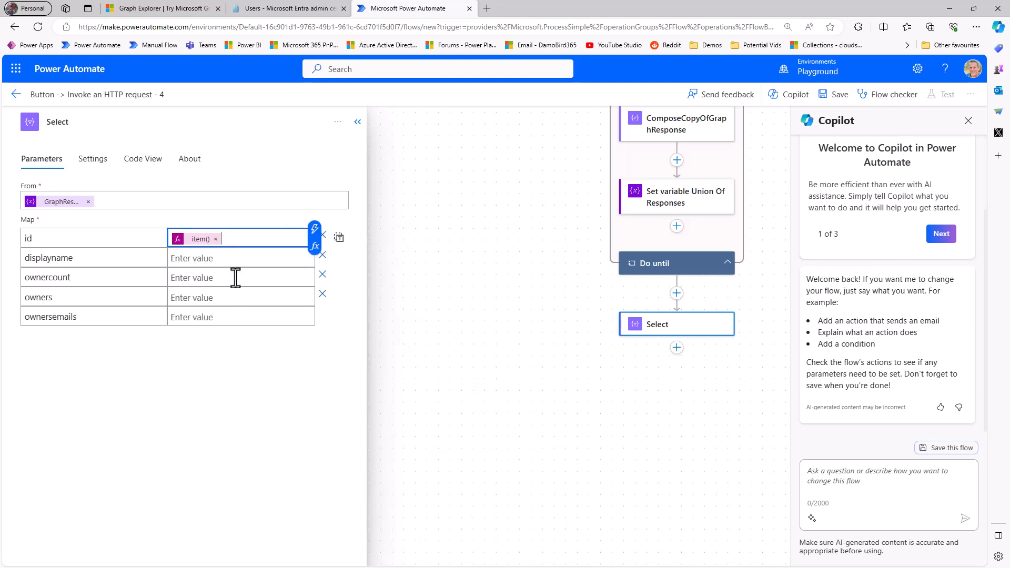
Set the displayname key's value to the expression item()?['displayname']
left_click(208, 261)
left_click(315, 265)
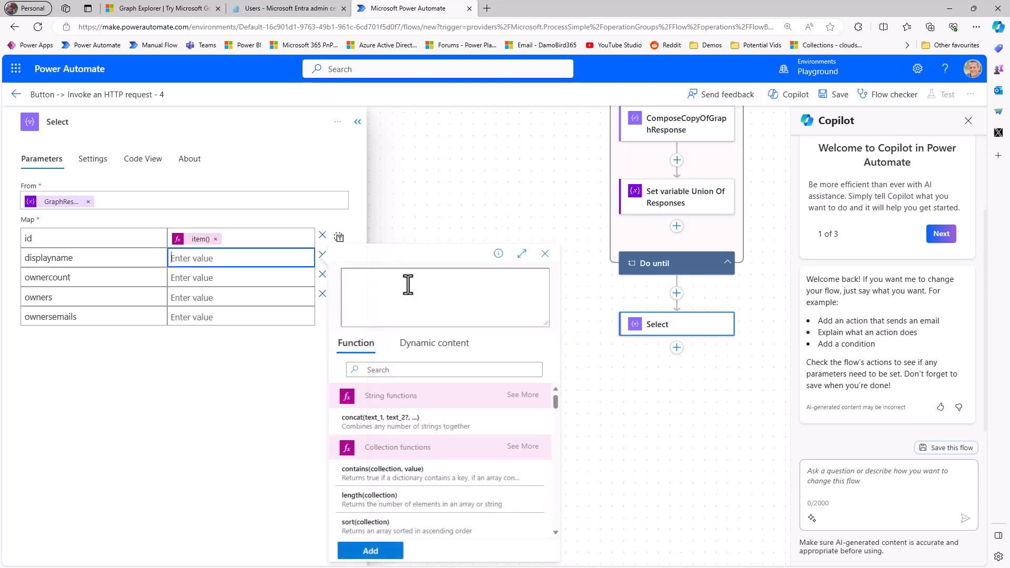
key("ctrl+v")
double_click(394, 276)
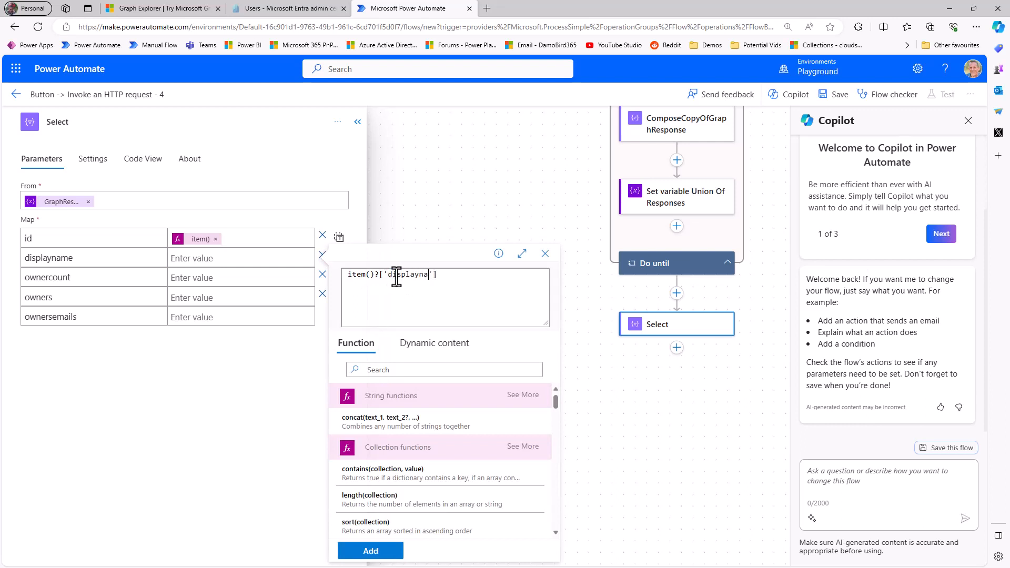
type("displayname")
left_click(371, 549)
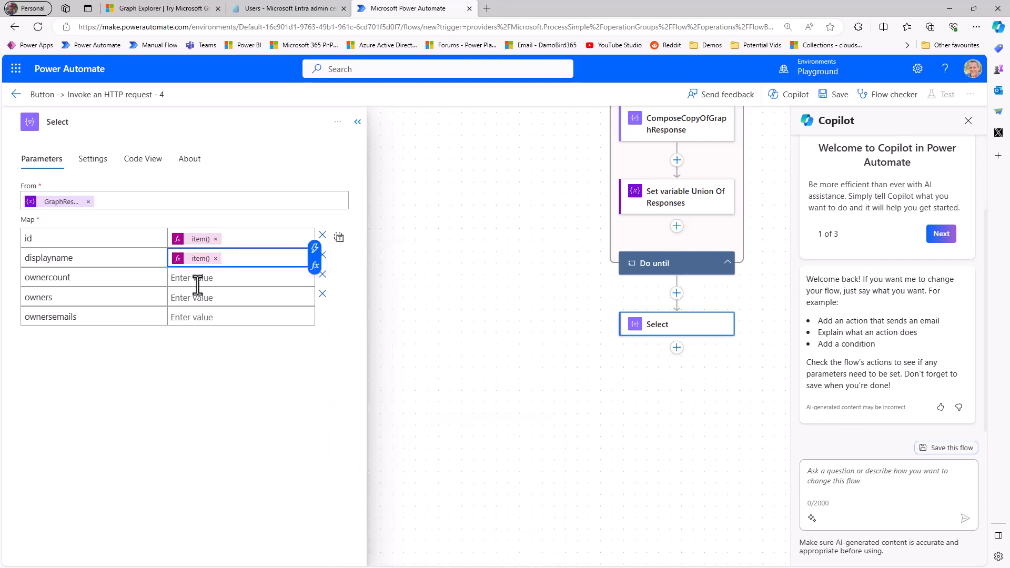
Set the ownercount key's value to the expression length(item()?['owners']), checking the owners array in the Graph Explorer response
left_click(266, 280)
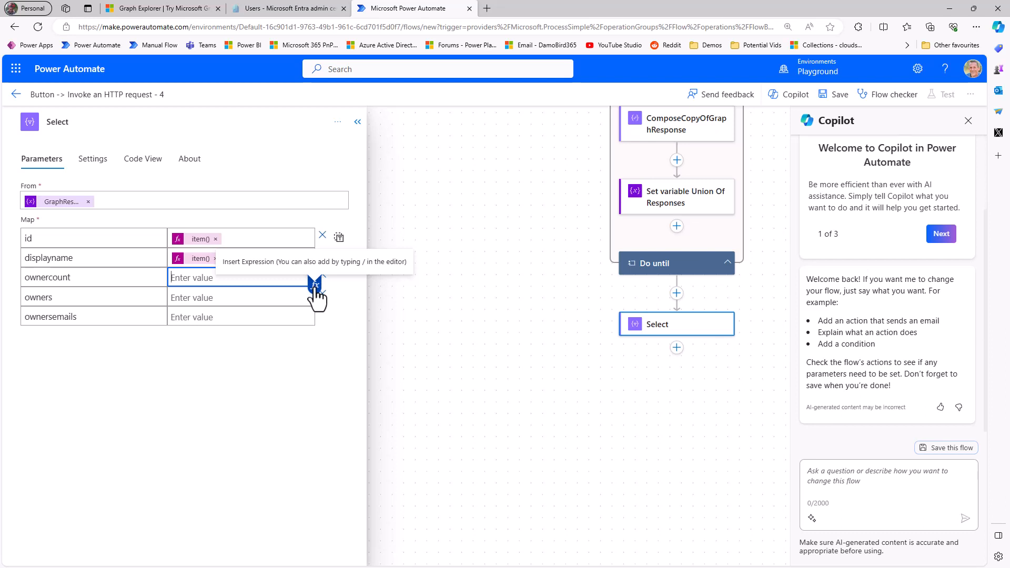
left_click(316, 286)
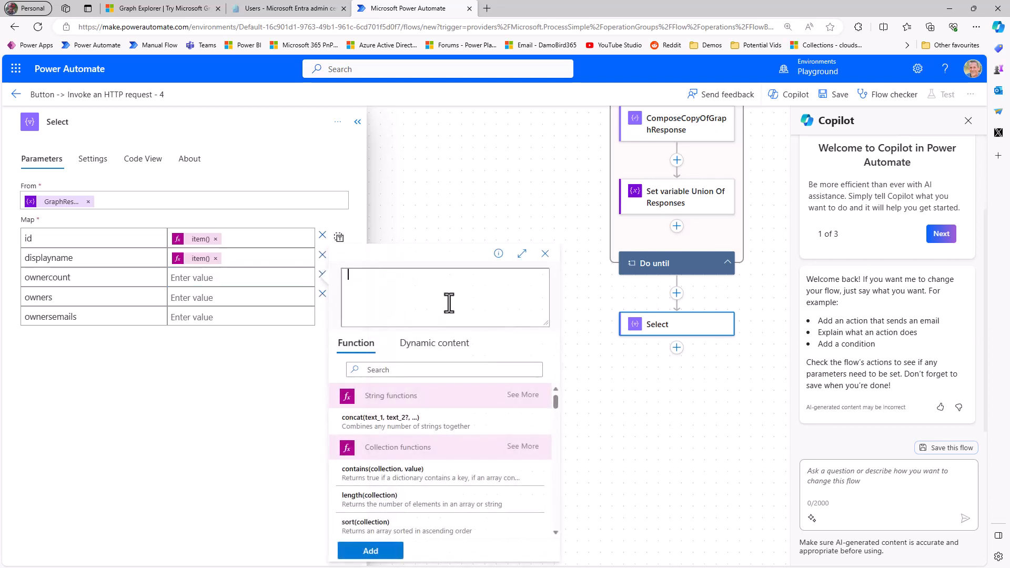
type("length(")
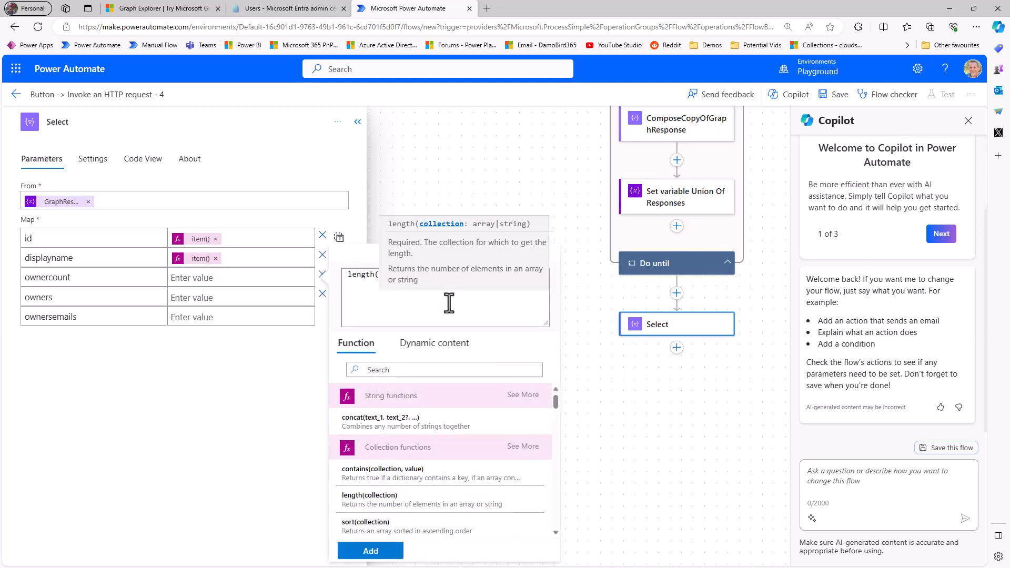
key("ctrl+v")
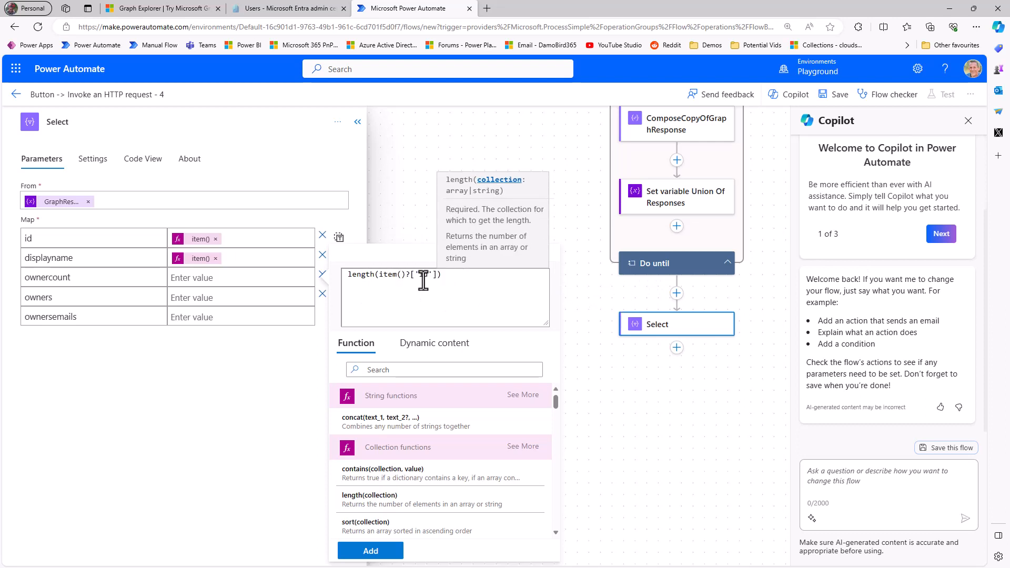
double_click(424, 275)
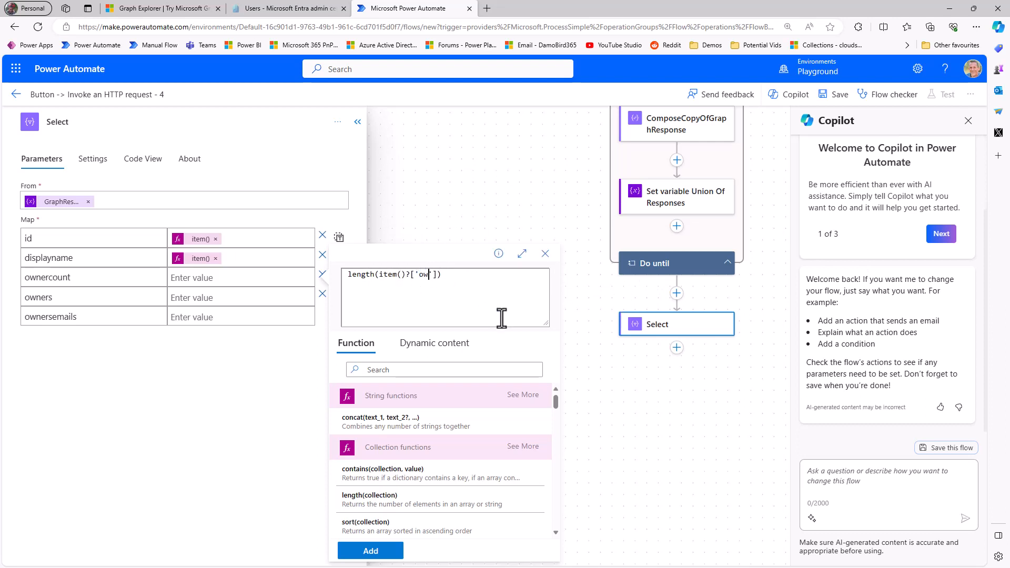
left_click(174, 9)
left_click(361, 452)
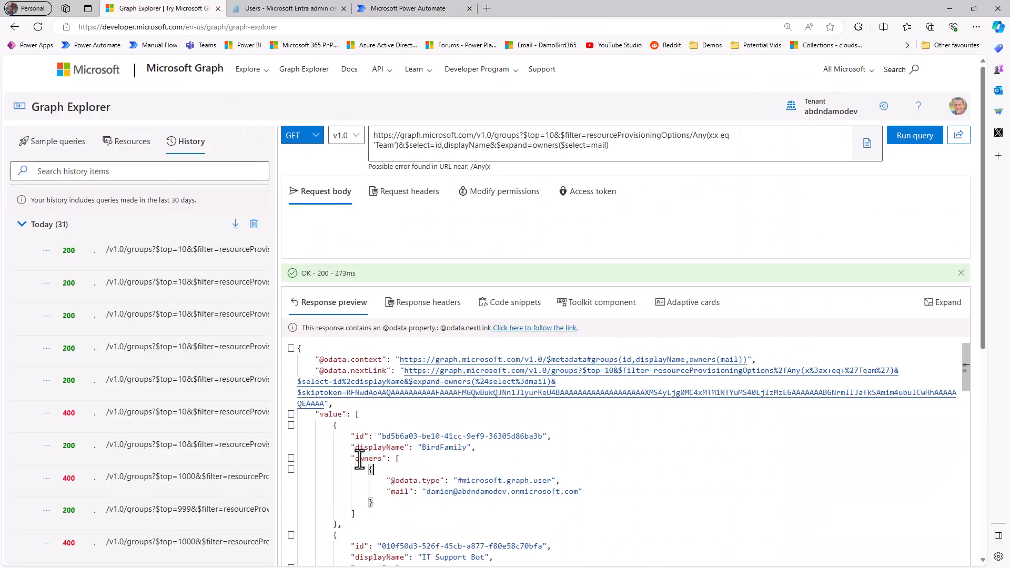
left_click_drag(353, 460, 371, 509)
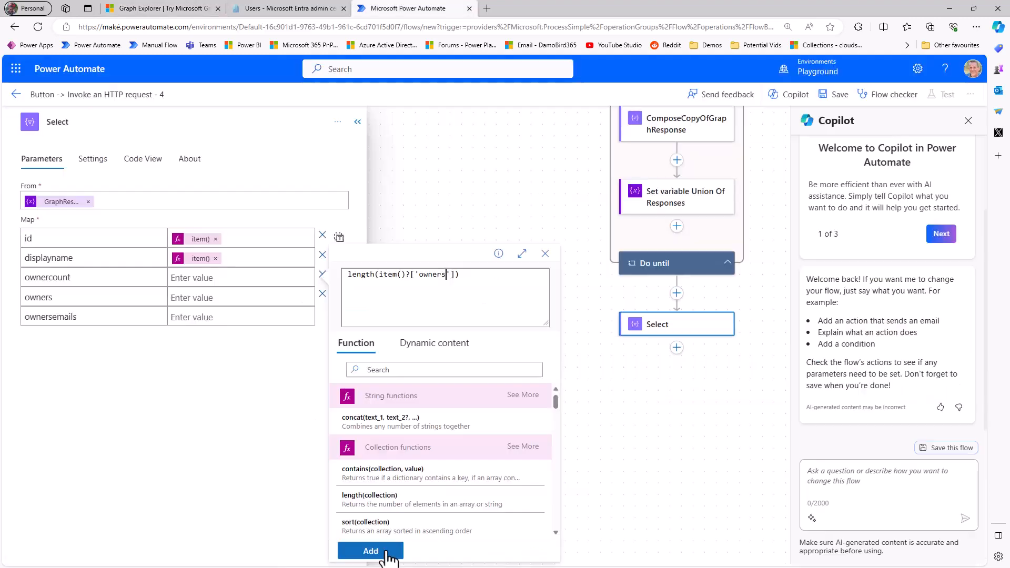
left_click(381, 548)
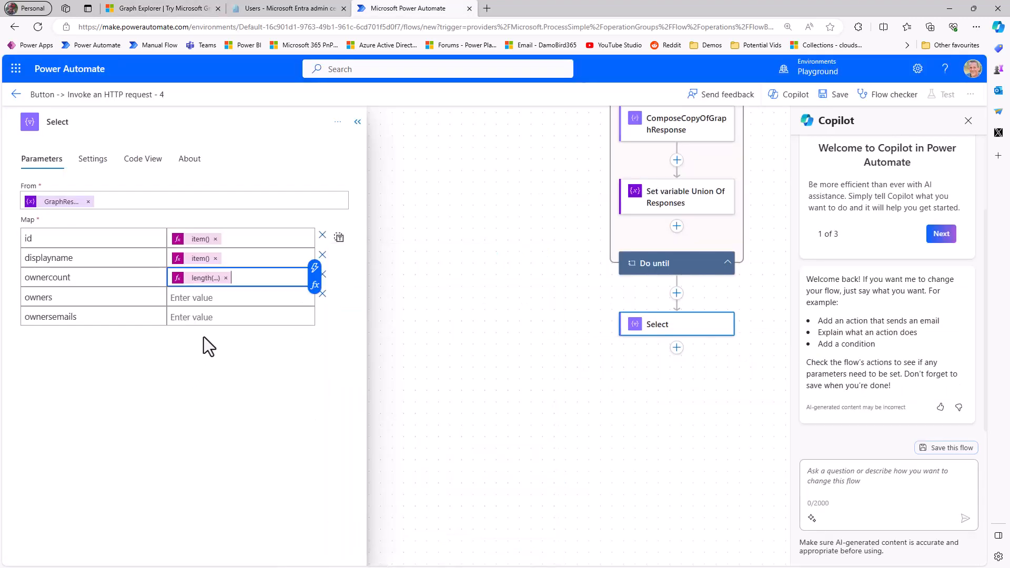
Set the owners key's value to an item() expression that returns the current item's owners property
left_click(199, 297)
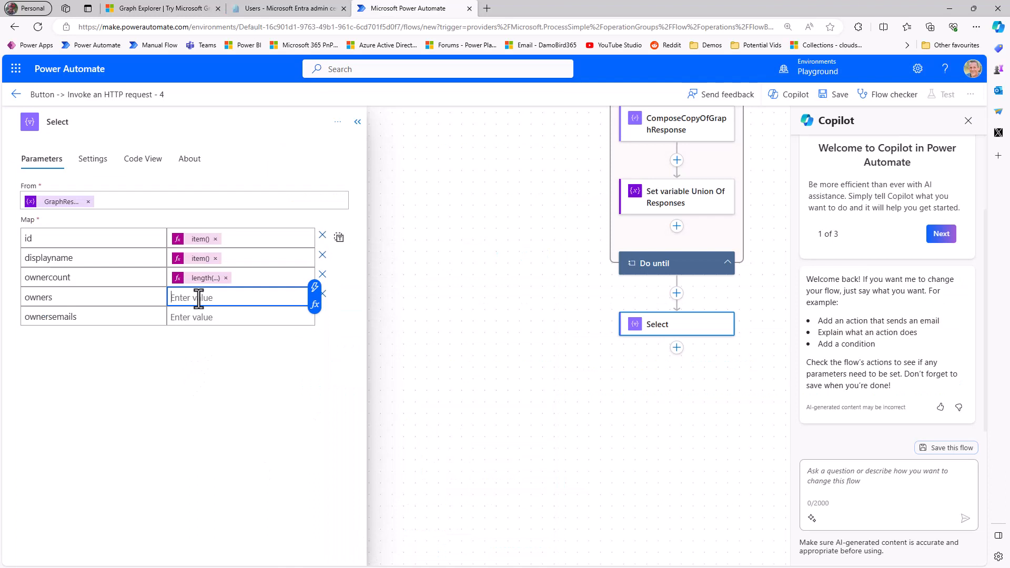
left_click(314, 305)
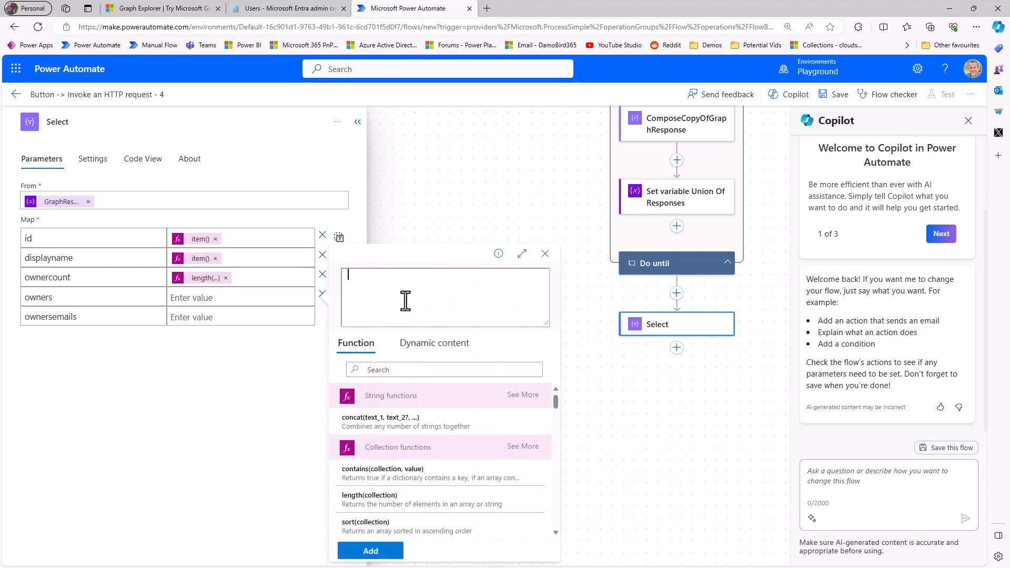
type("item()")
left_click(371, 551)
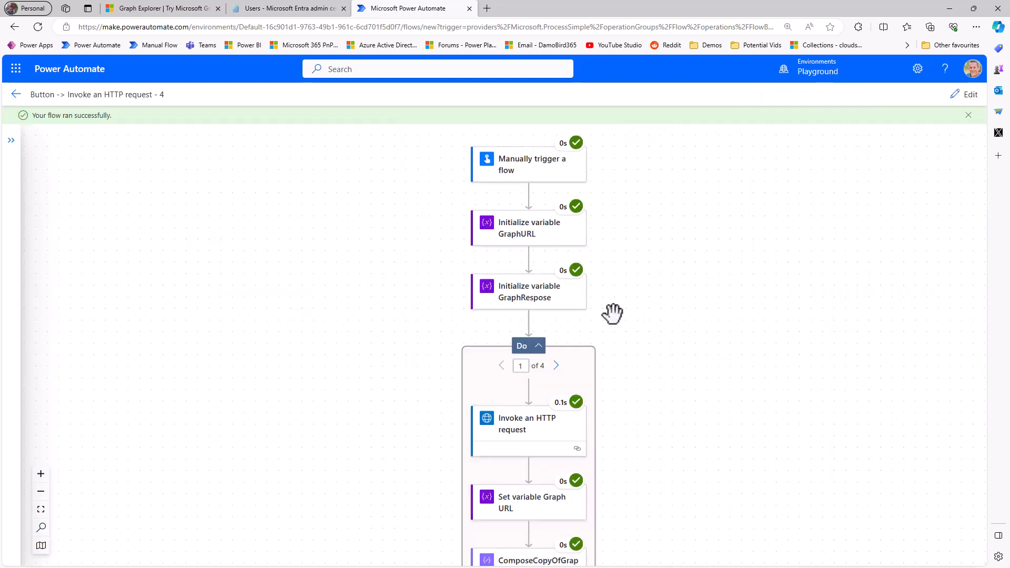
Examine the raw outputs of the Select action in the flow run, including ownercount and owners for each team
scroll(612, 325, "down", 1)
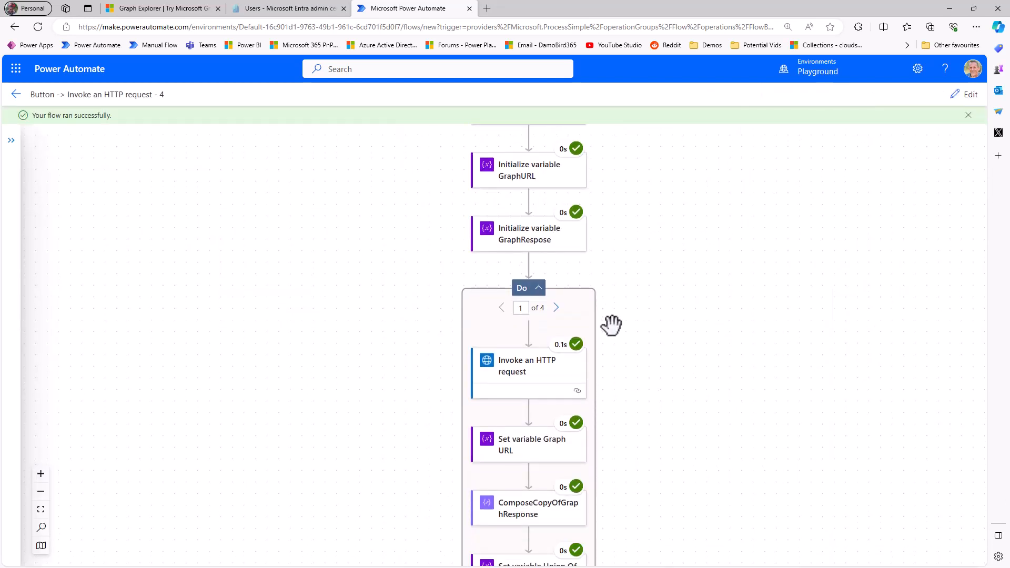
scroll(534, 330, "down", 1)
scroll(526, 295, "down", 3)
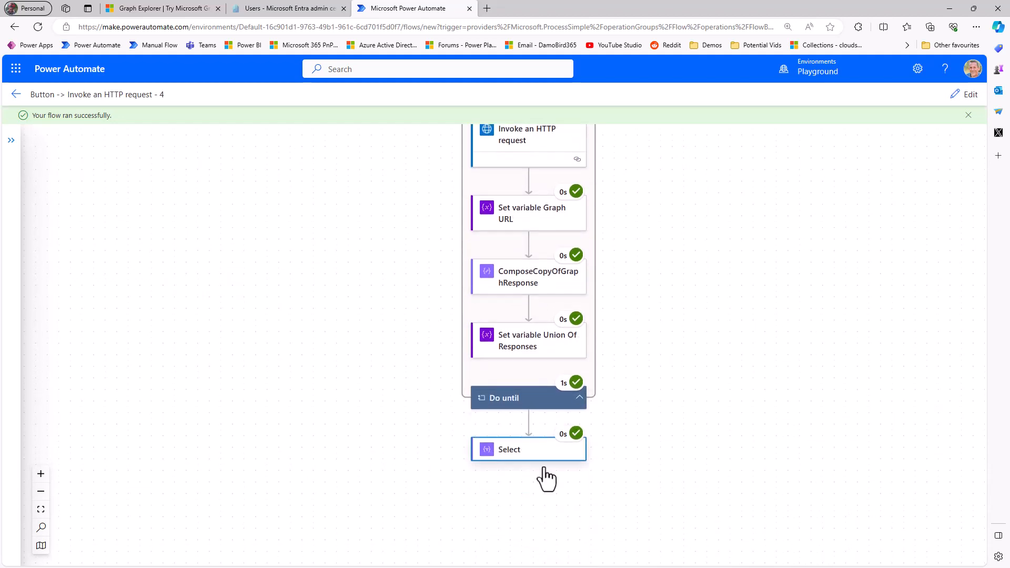
left_click(516, 451)
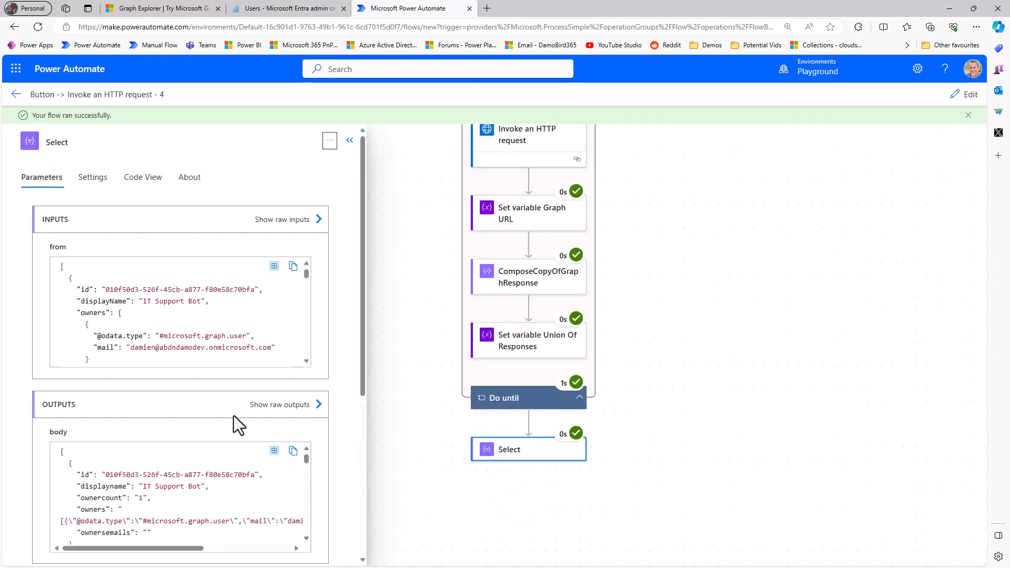
left_click(292, 411)
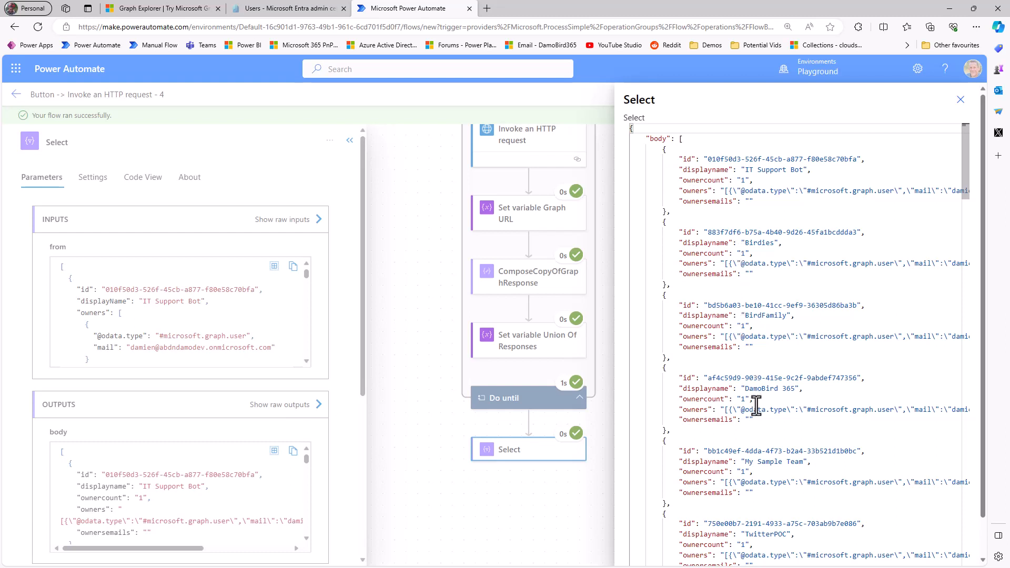
scroll(756, 405, "down", 5)
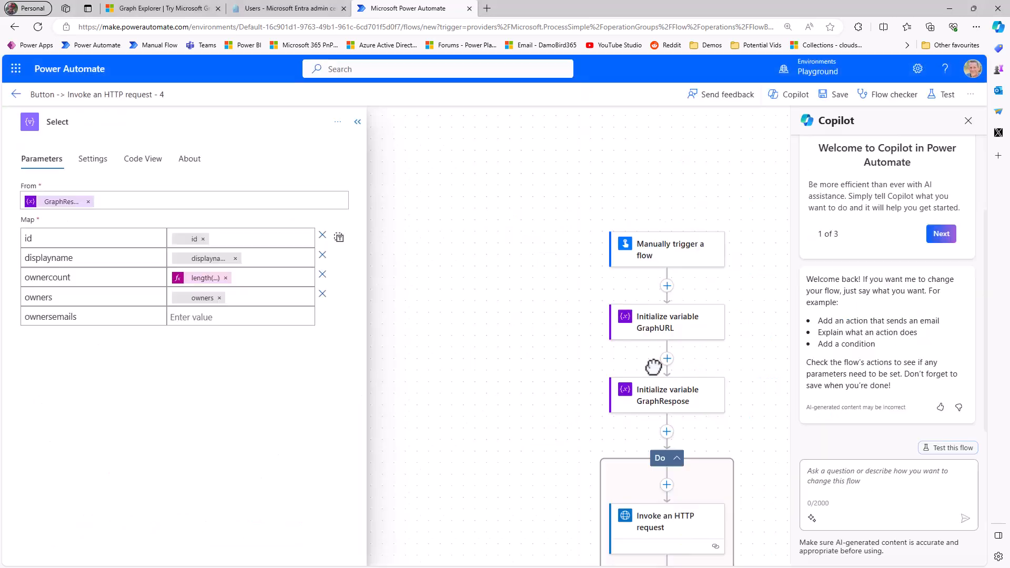
scroll(650, 374, "down", 10)
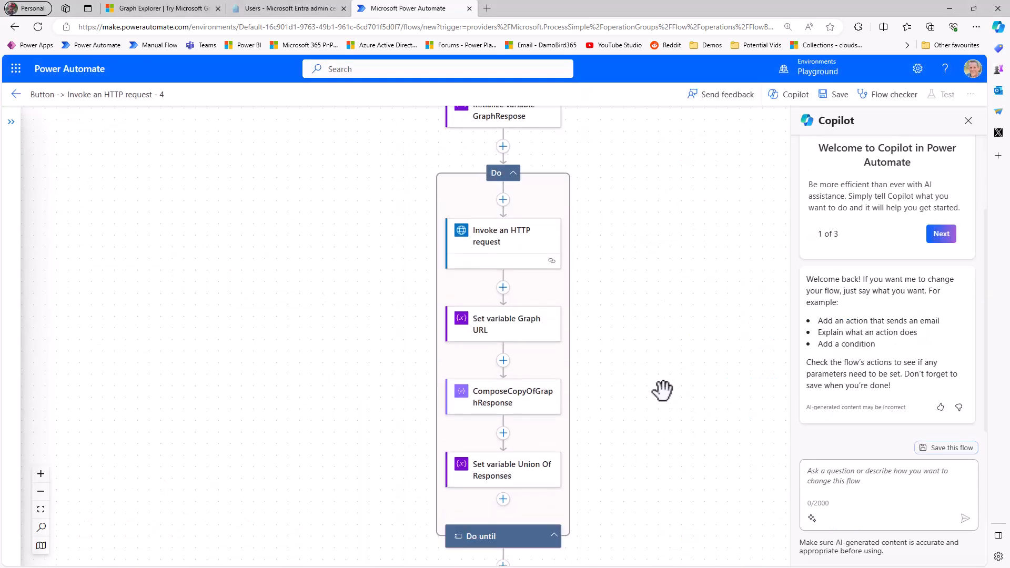
Add a Filter array action to the flow directly after the Select action
scroll(654, 391, "down", 2)
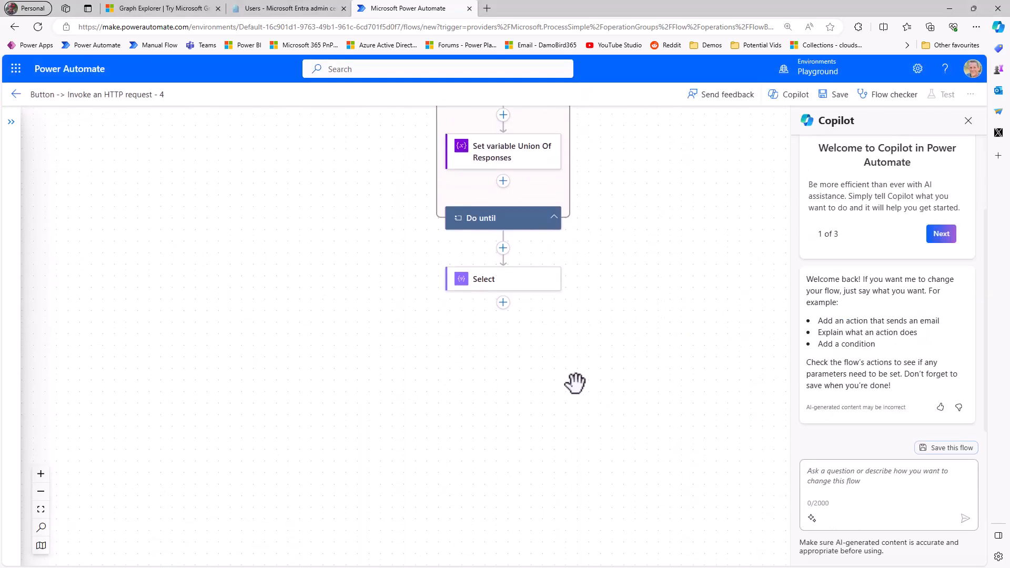
left_click(503, 302)
left_click(504, 327)
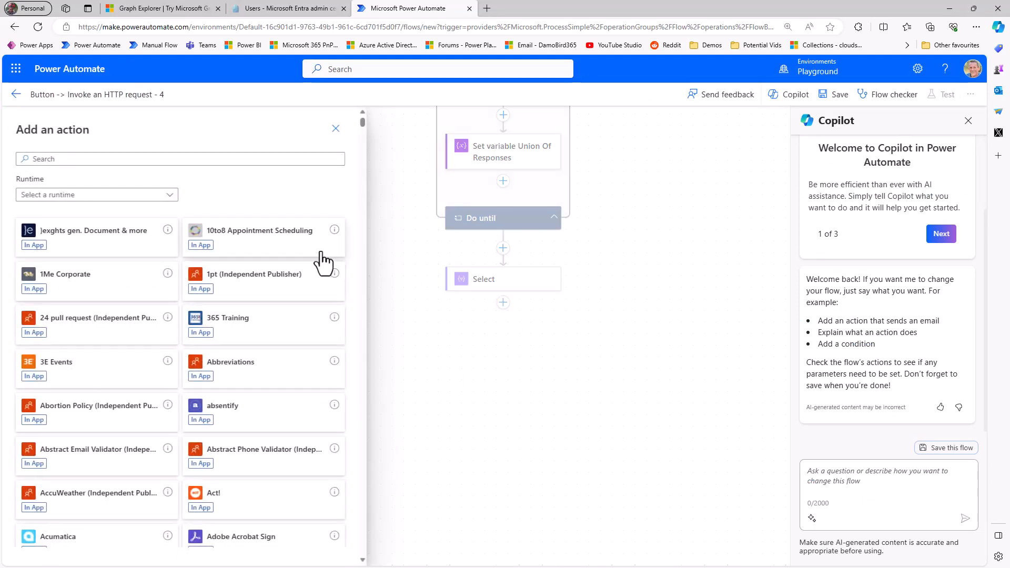
left_click(209, 158)
type("filte")
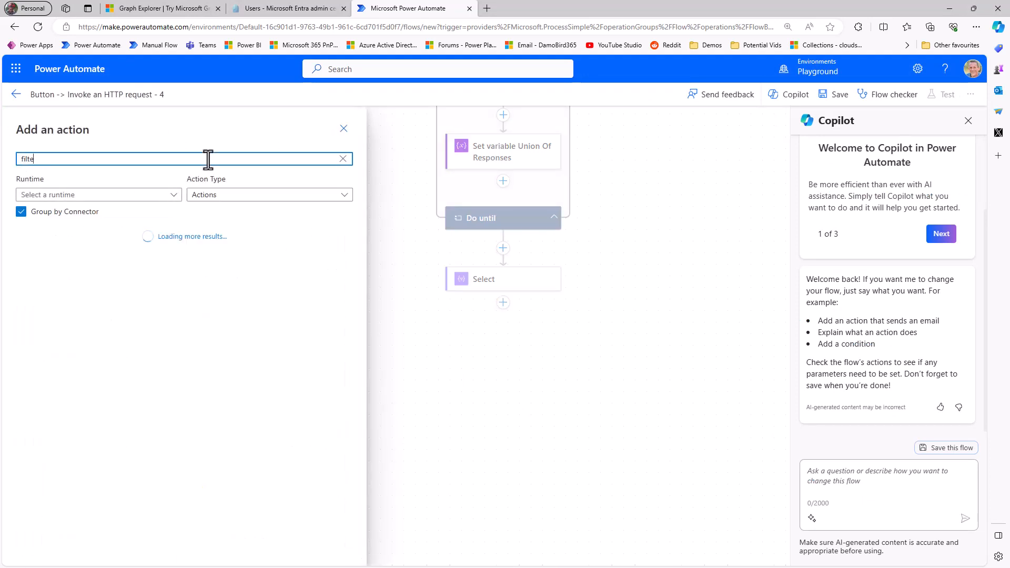
type("r array")
left_click(74, 274)
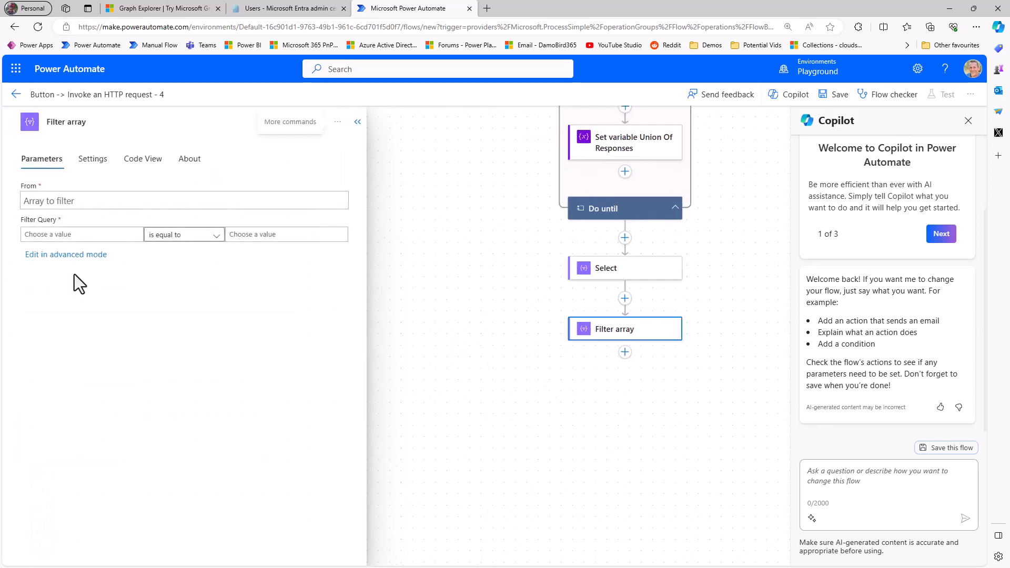
Set the Filter array action's From source to the Output of the Select action
left_click(73, 201)
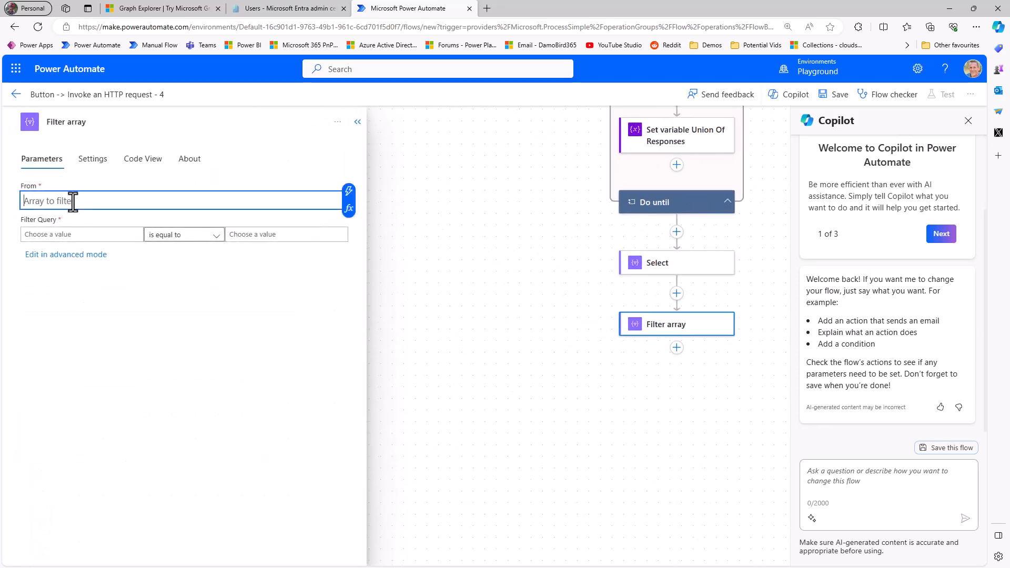
left_click(348, 191)
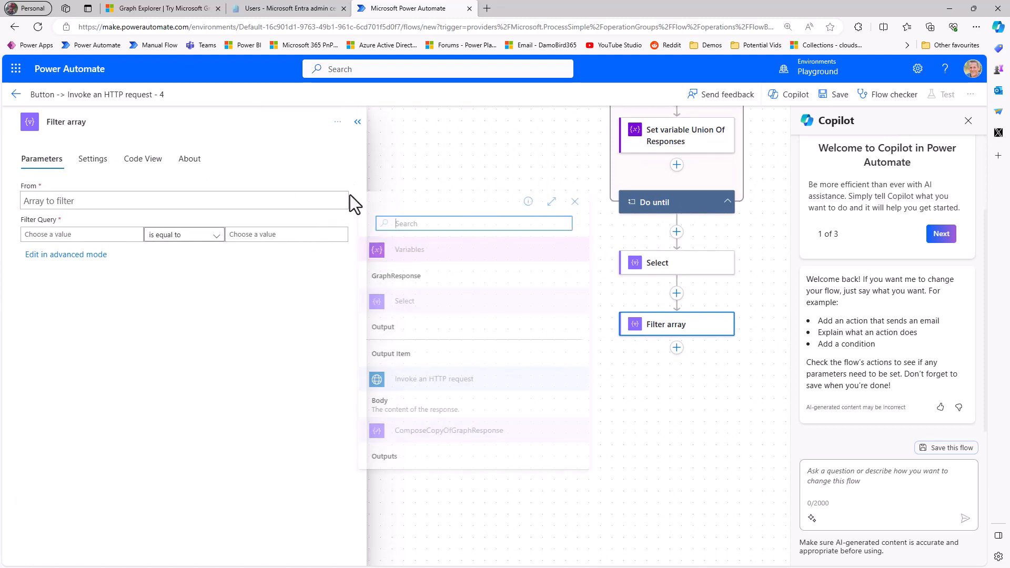
left_click(409, 329)
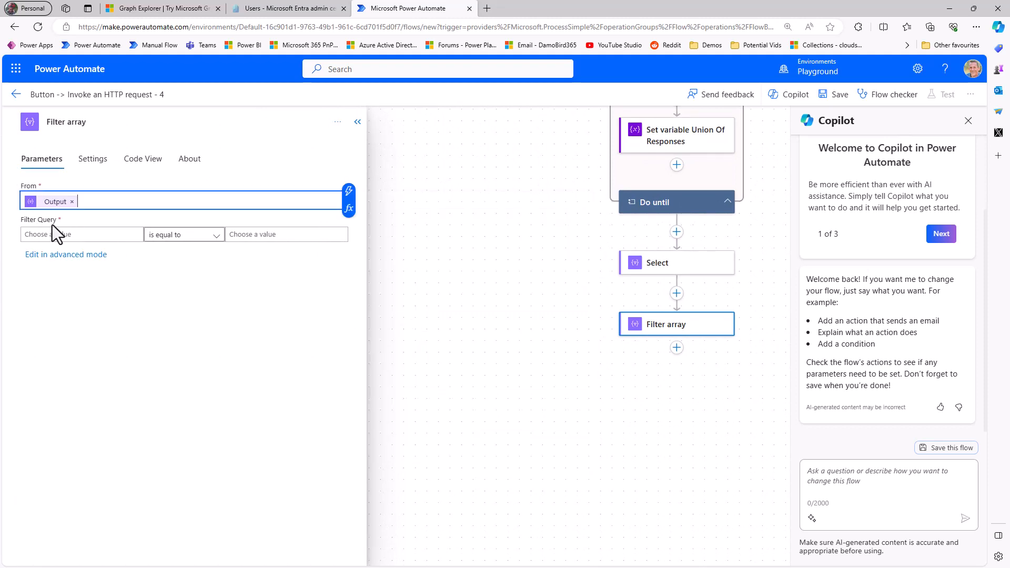
Set the first value of the filter query to the expression int(item()?['ownercount']), checking the key name in the Select map
left_click(57, 234)
left_click(677, 271)
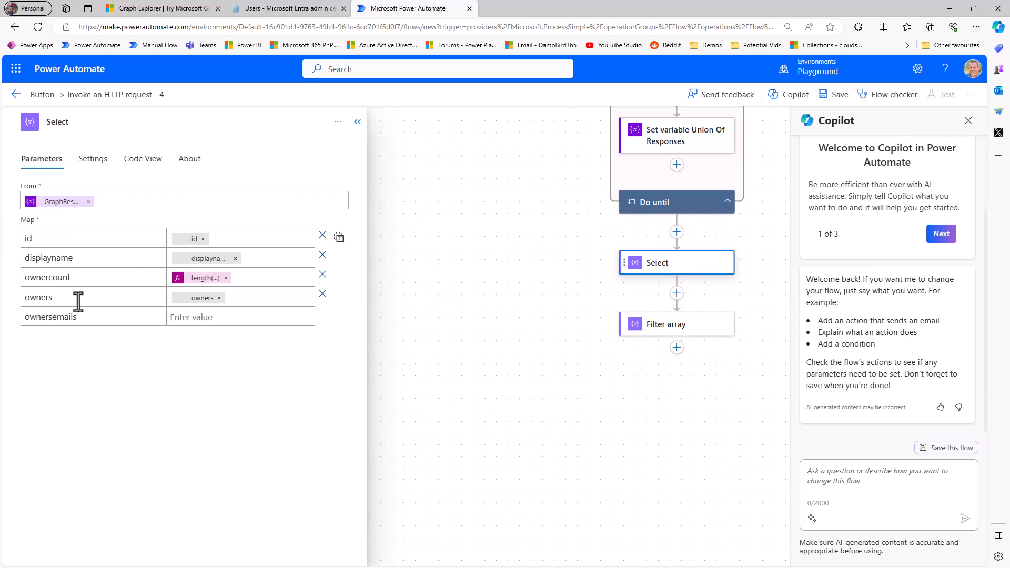
left_click_drag(94, 277, 4, 284)
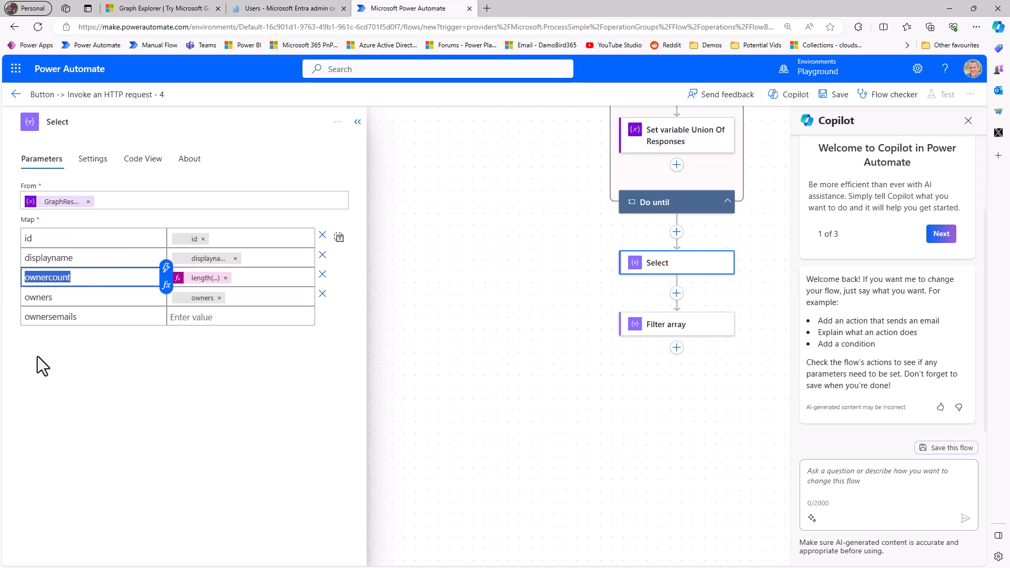
left_click(666, 329)
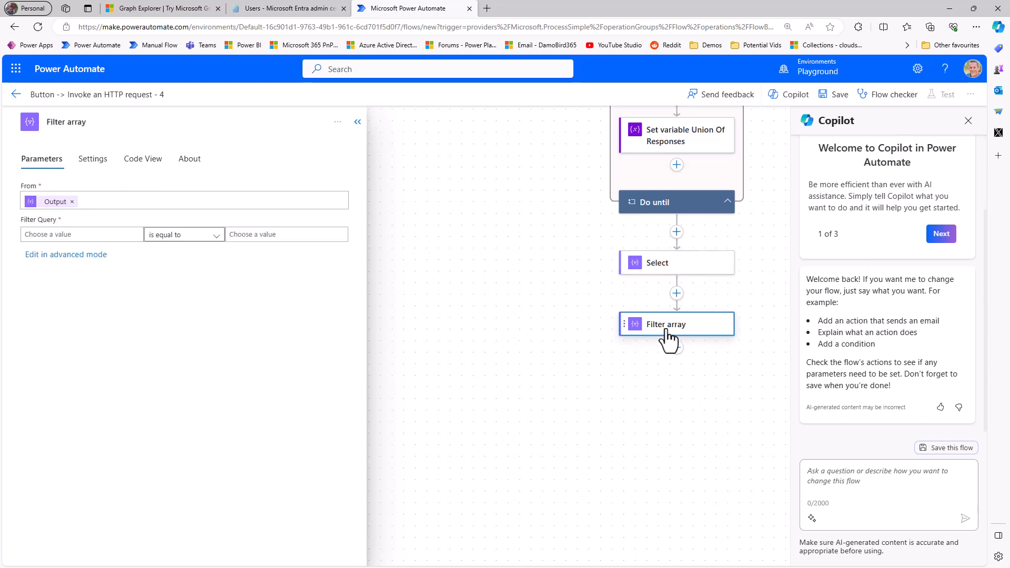
left_click(72, 235)
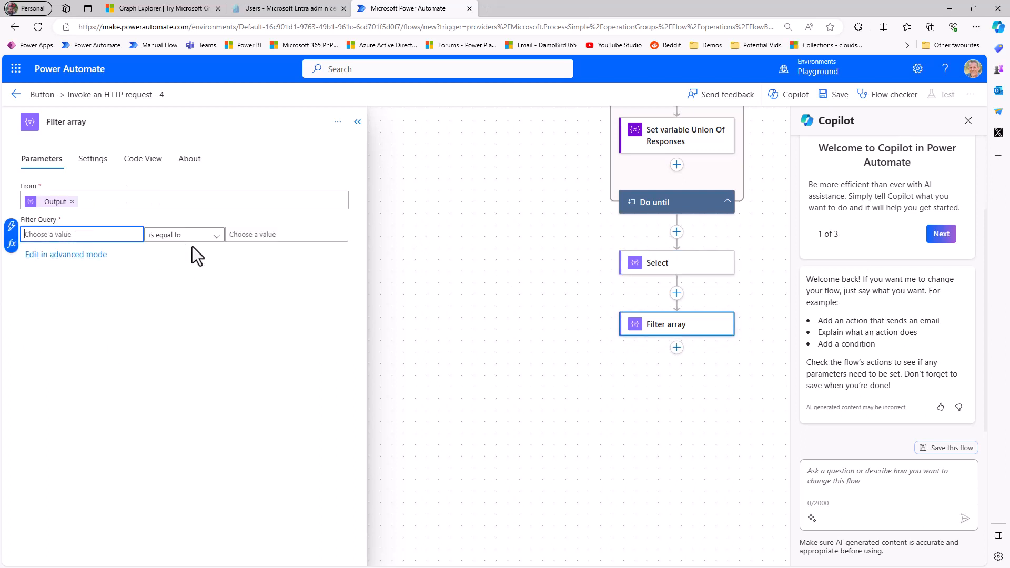
left_click(11, 244)
type("item")
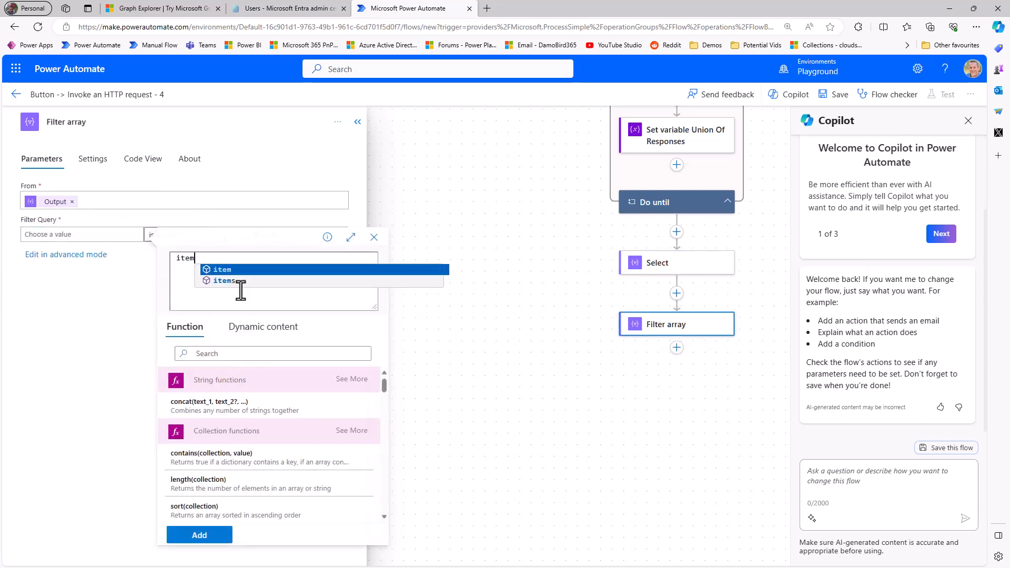
type("()?['")
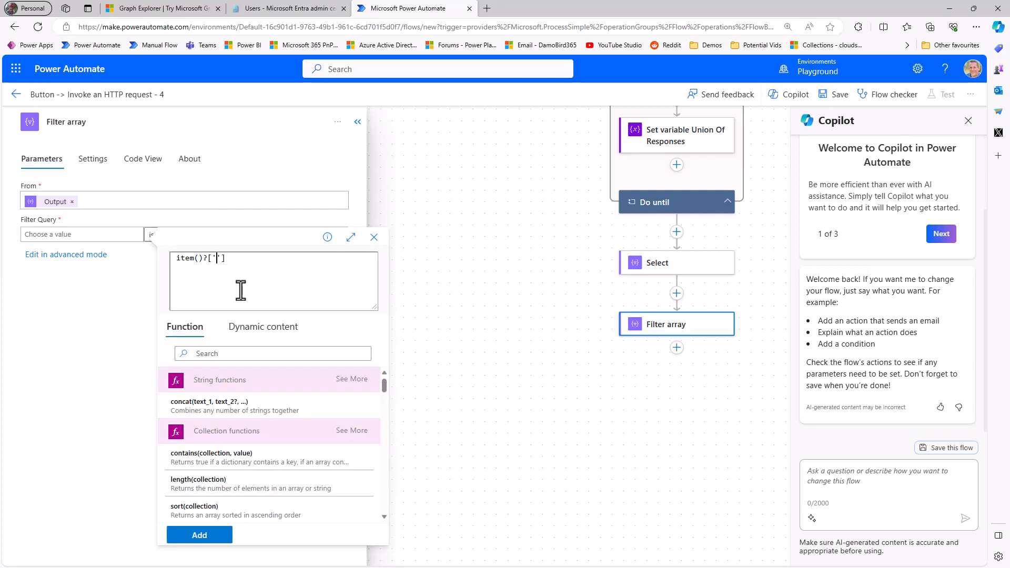
type("ownercount")
left_click(177, 257)
type("int(")
key("End")
type(")")
left_click(207, 535)
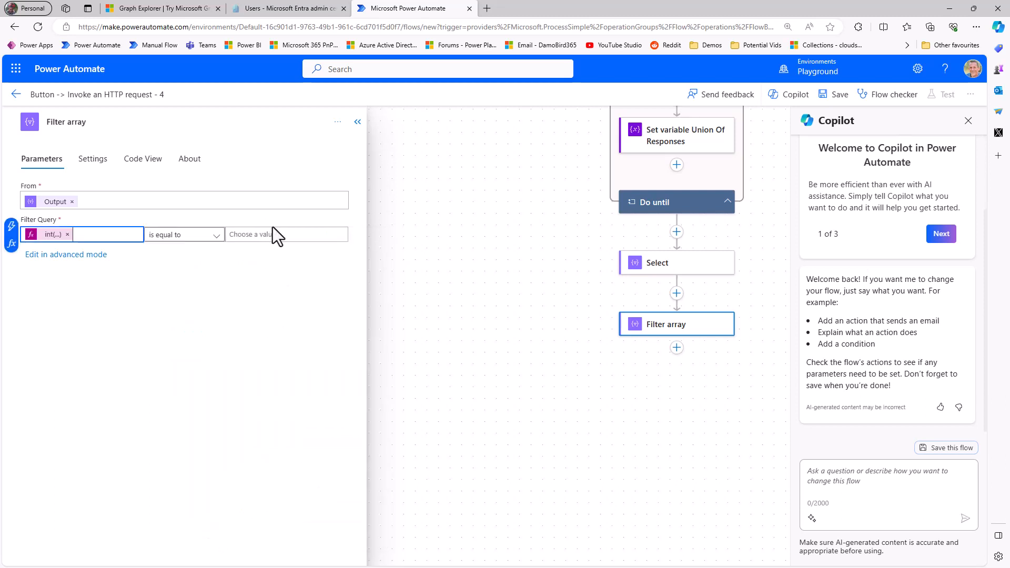
Complete the filter query so the owner count is equal to 0, and save the flow
left_click(271, 234)
type("0")
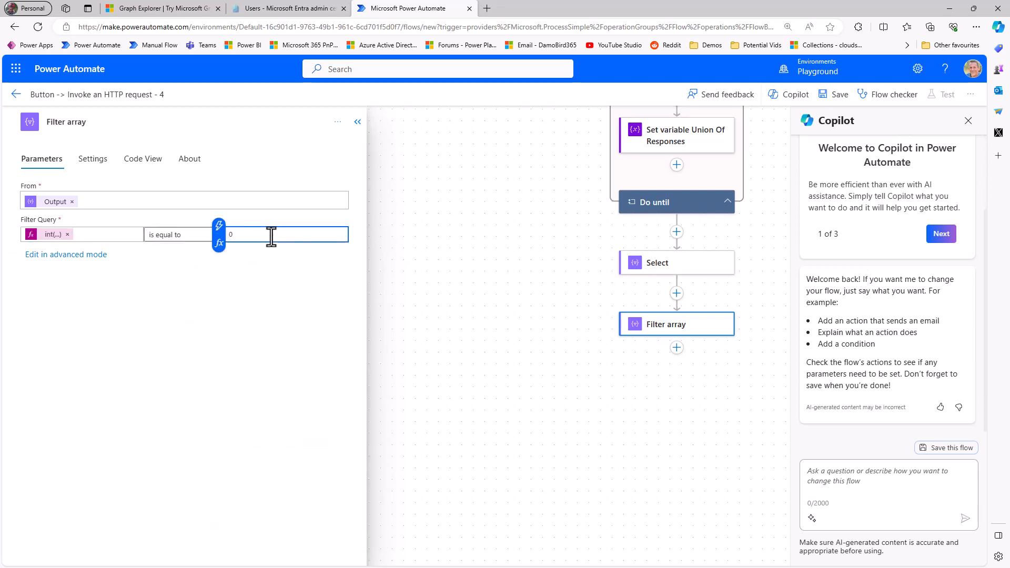
left_click(839, 96)
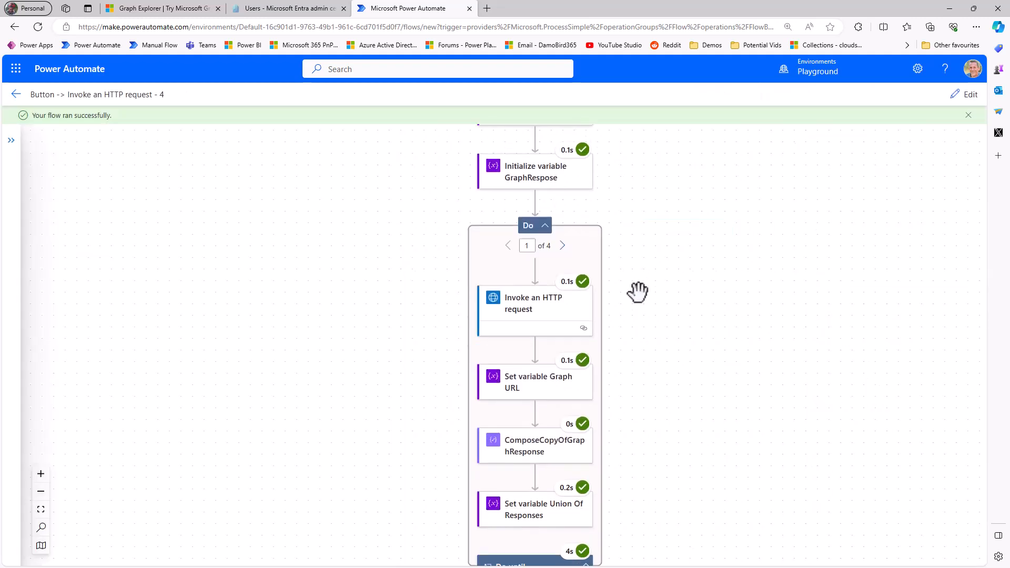
Examine the Filter array action's raw outputs and raw inputs in the flow run, comparing the owner counts of the teams
scroll(639, 288, "down", 4)
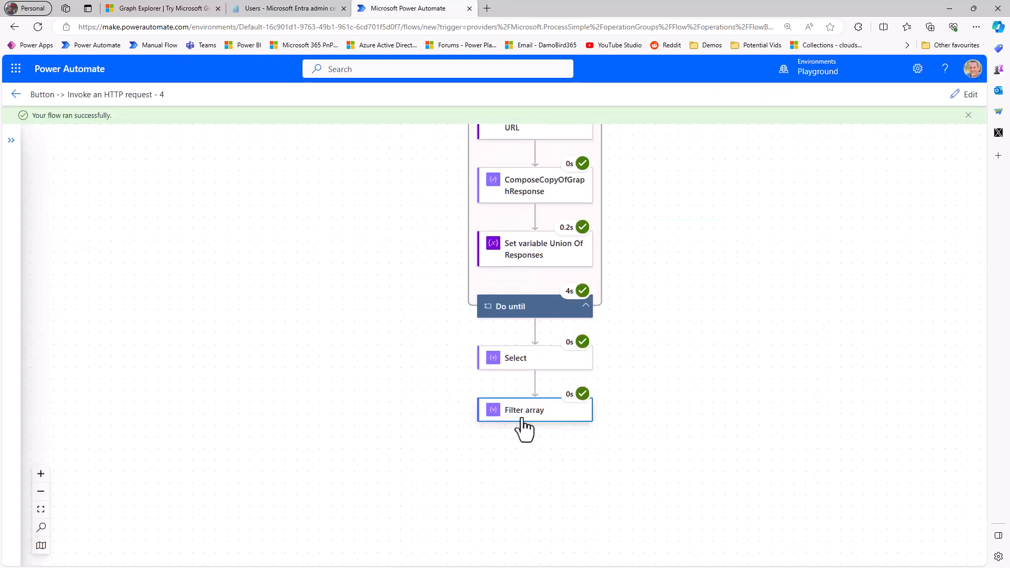
left_click(512, 415)
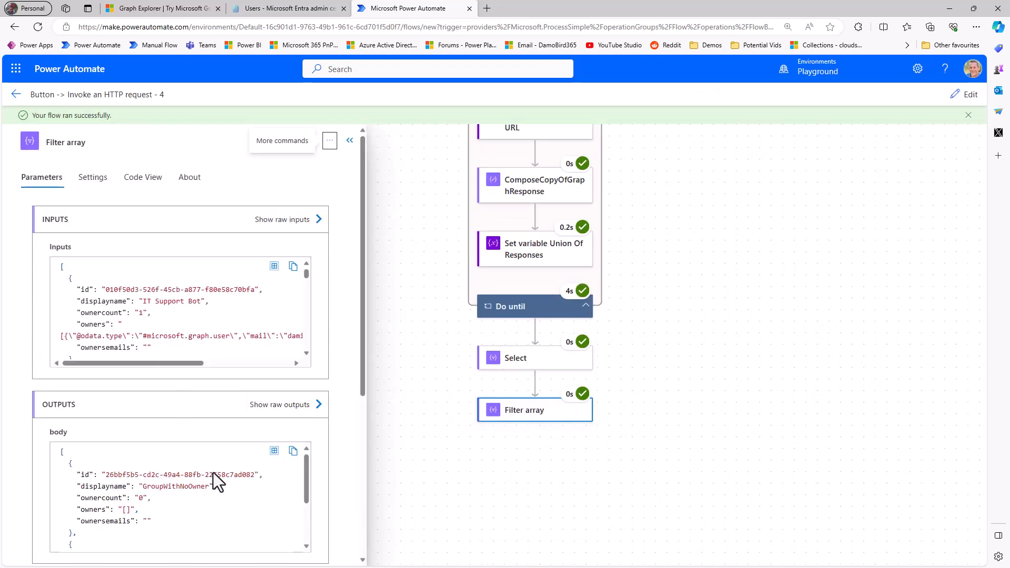
scroll(200, 476, "down", 1)
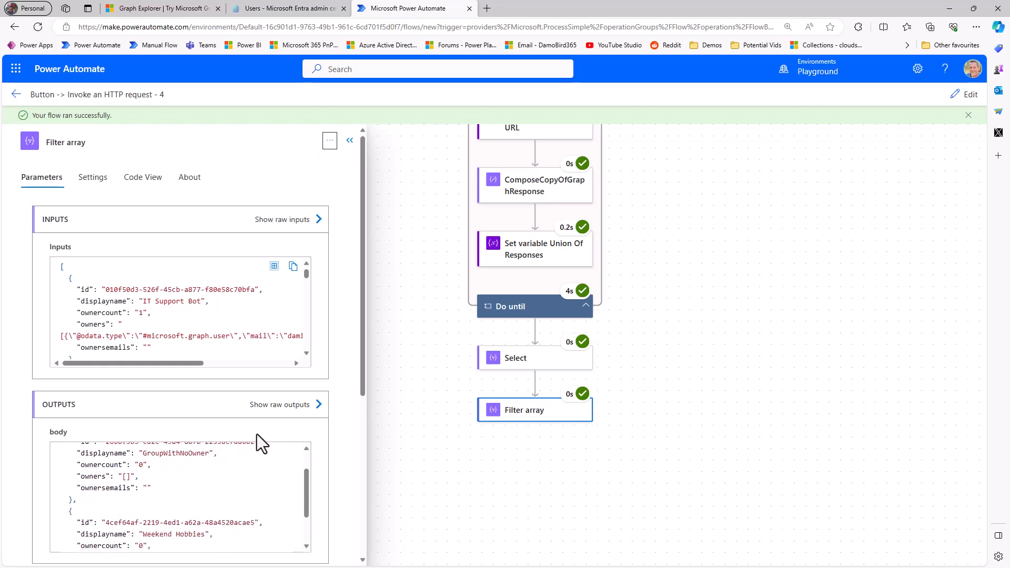
left_click(271, 416)
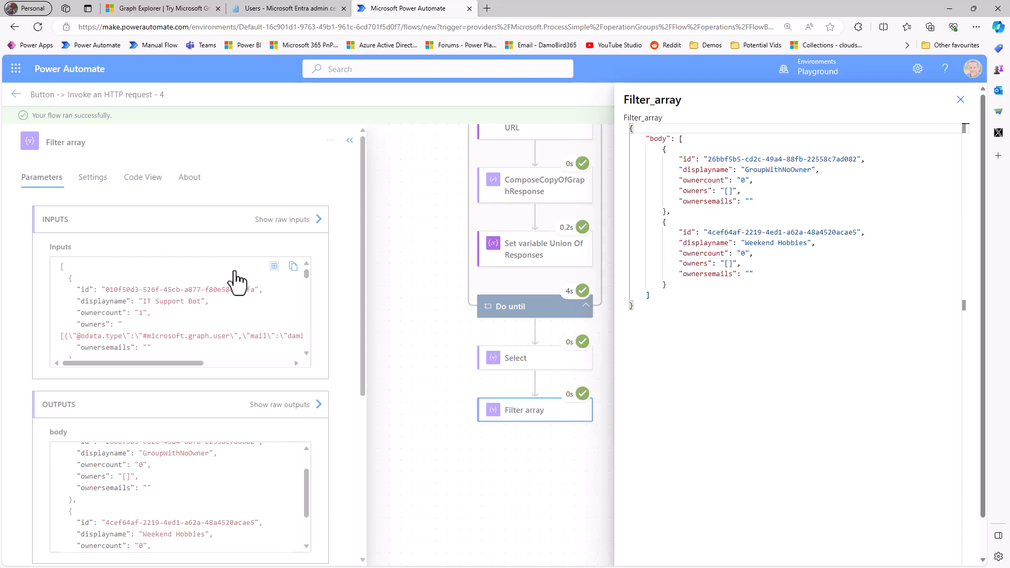
left_click(289, 220)
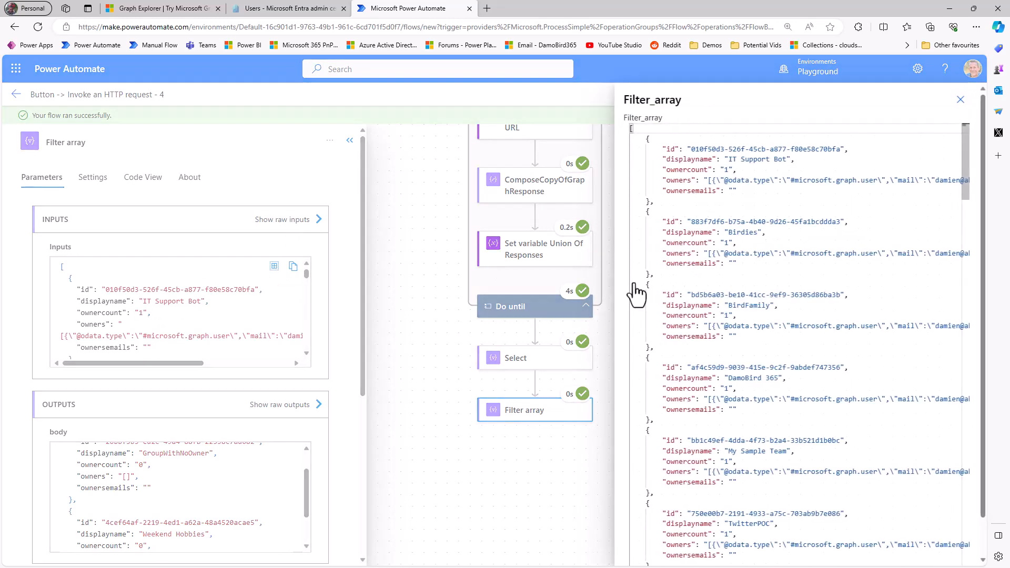
scroll(711, 287, "down", 10)
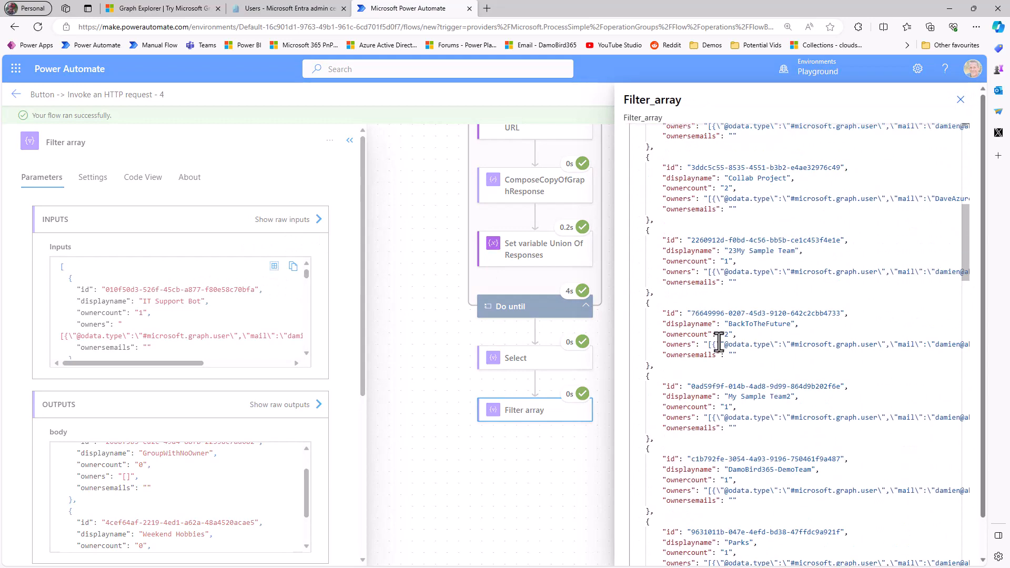
left_click_drag(965, 252, 970, 566)
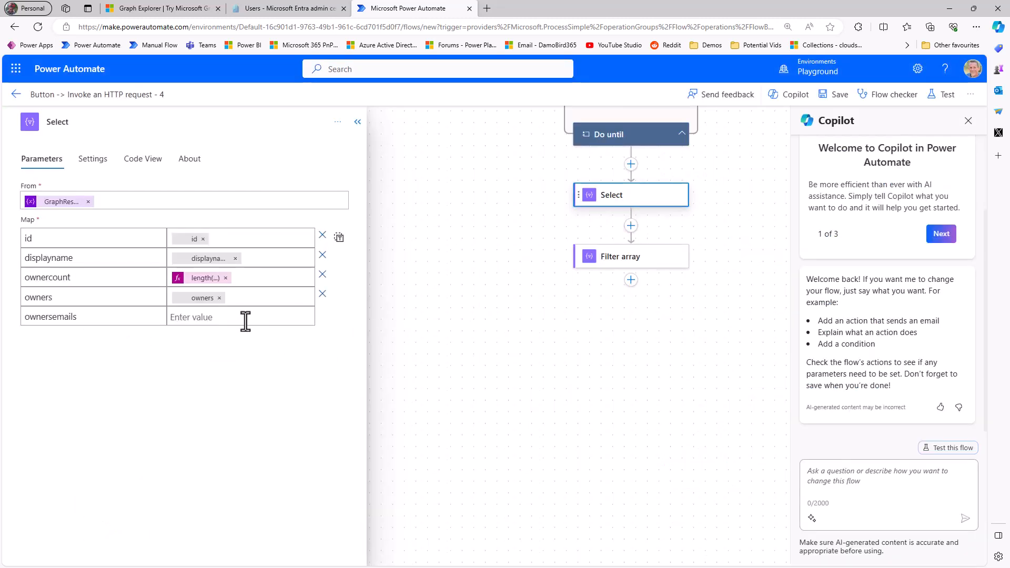
Switch to Graph Explorer and examine the owners array and its mail keys for the Collab Project team in the response
left_click(242, 319)
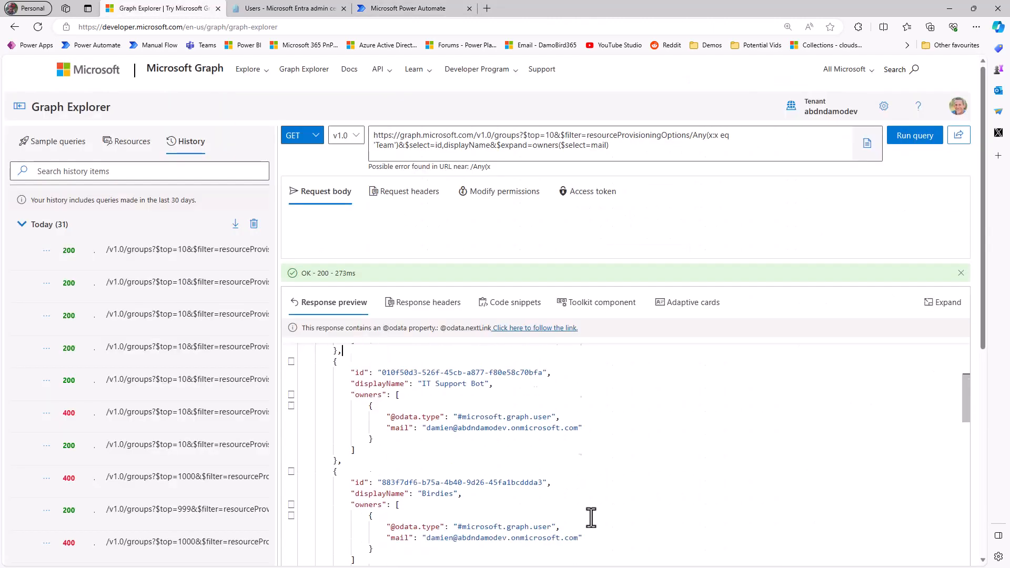
scroll(595, 510, "down", 8)
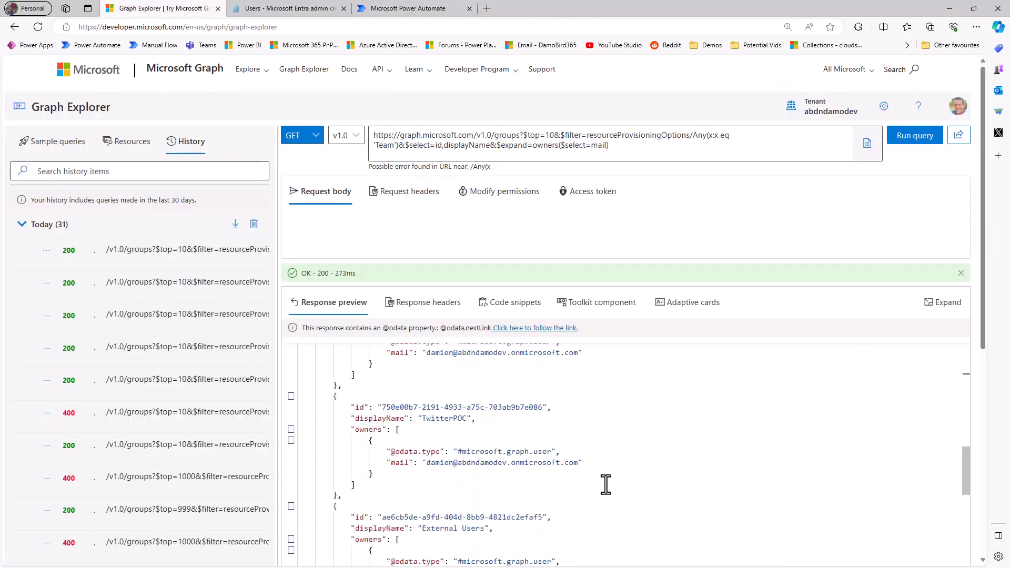
scroll(605, 483, "down", 5)
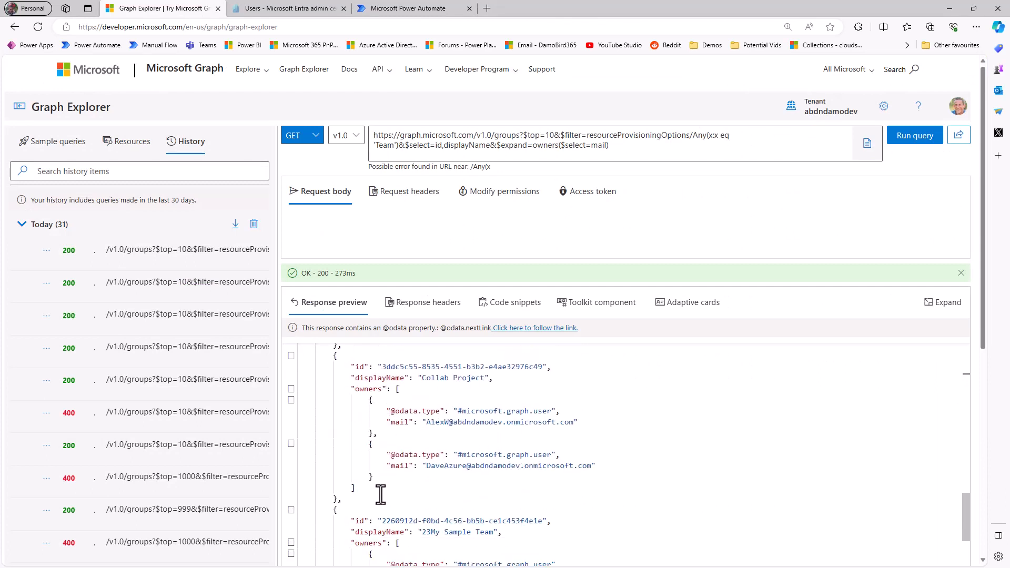
left_click_drag(398, 390, 380, 493)
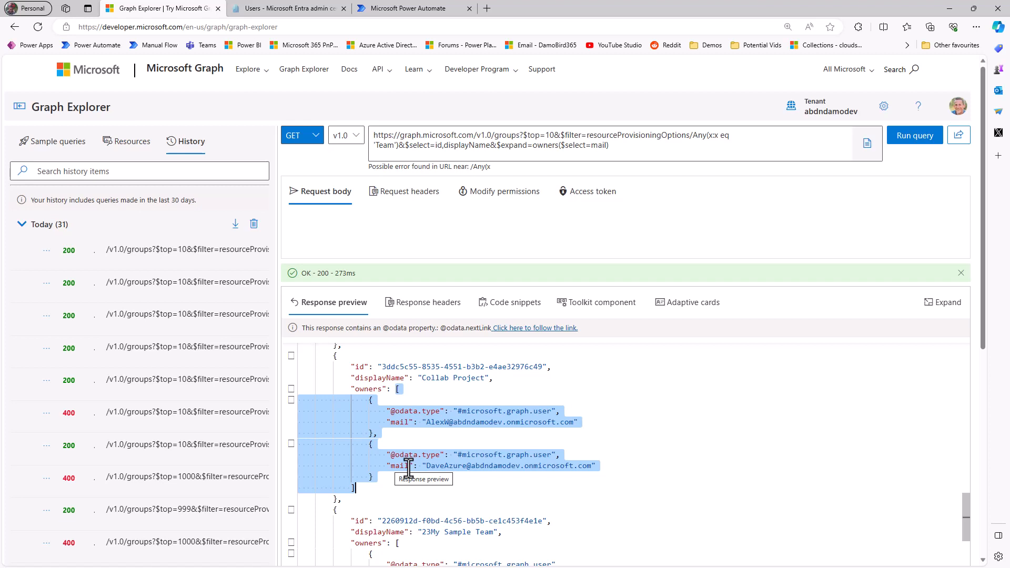
left_click(397, 493)
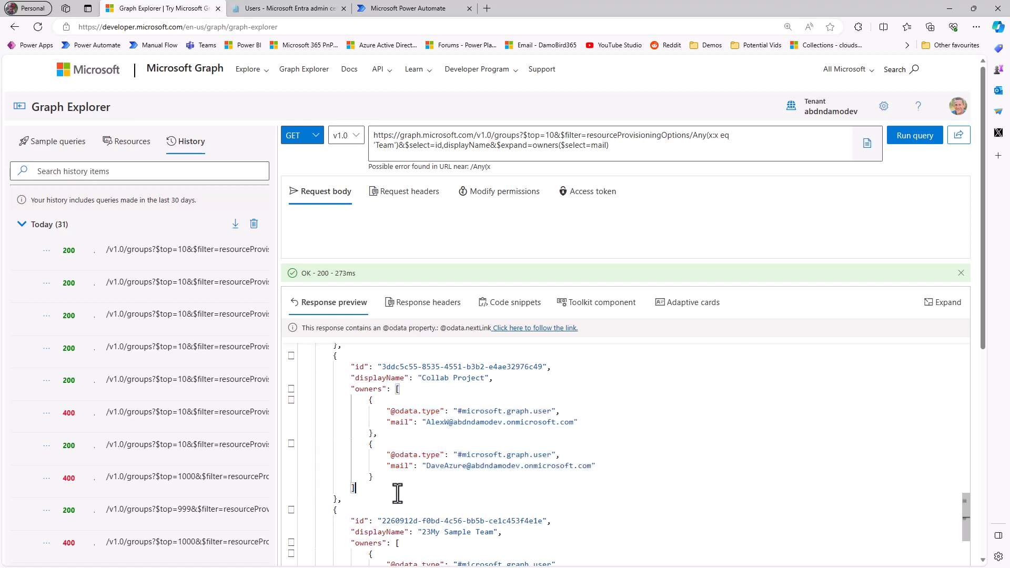
left_click_drag(368, 490, 398, 390)
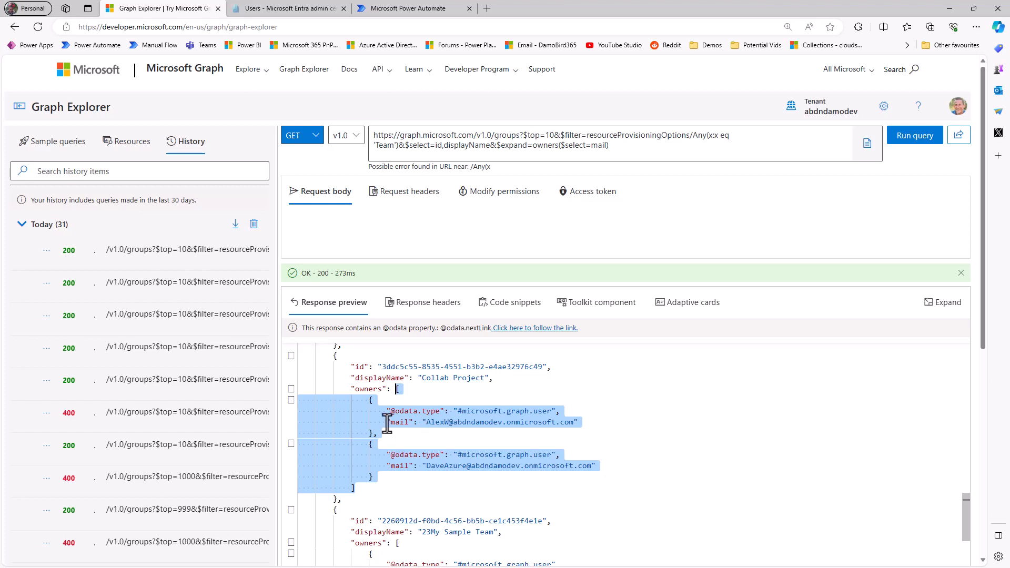
left_click_drag(391, 422, 410, 422)
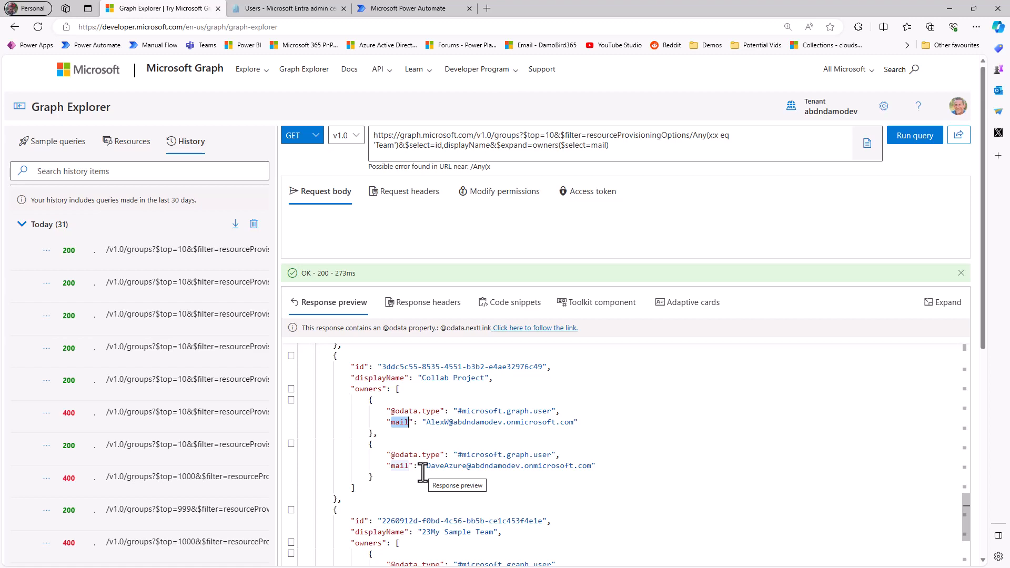
key("ctrl+shift+Tab")
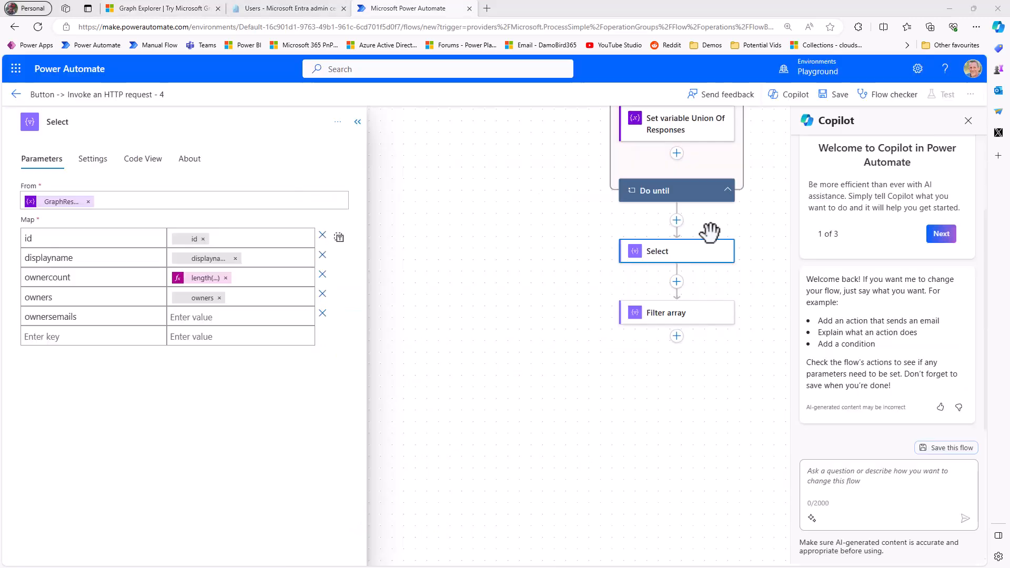
Add a Compose action named ComposeJSONObjectforXML between Do until and Select, with the inputs {"root":{"emails": []}}
left_click(677, 220)
left_click(675, 245)
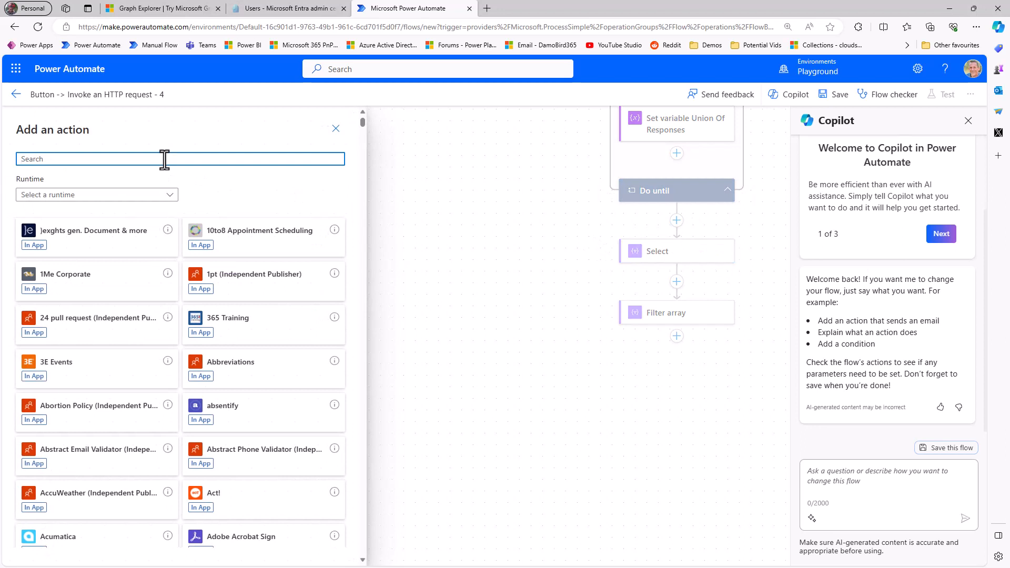
type("cop")
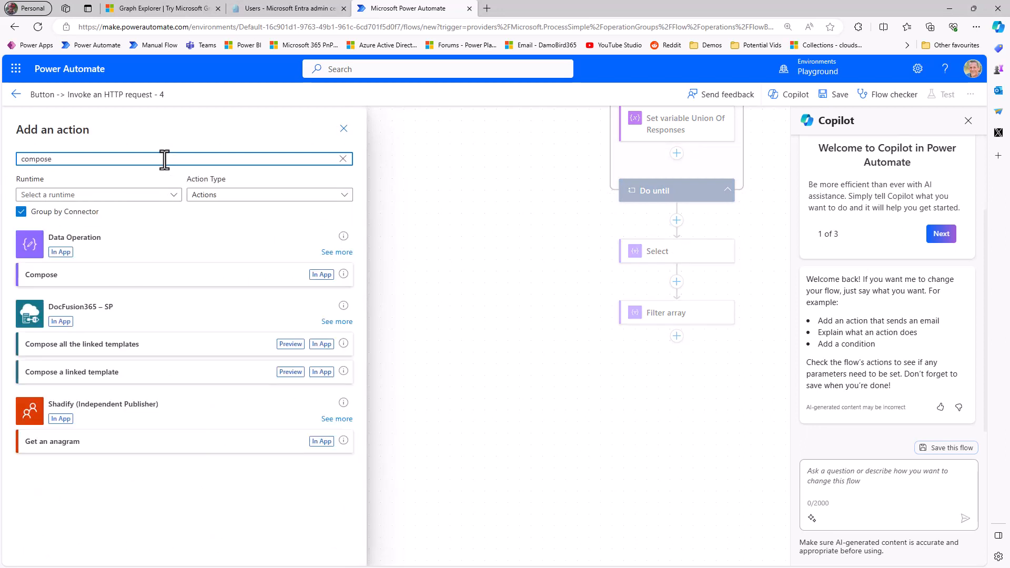
left_click(80, 277)
left_click(74, 201)
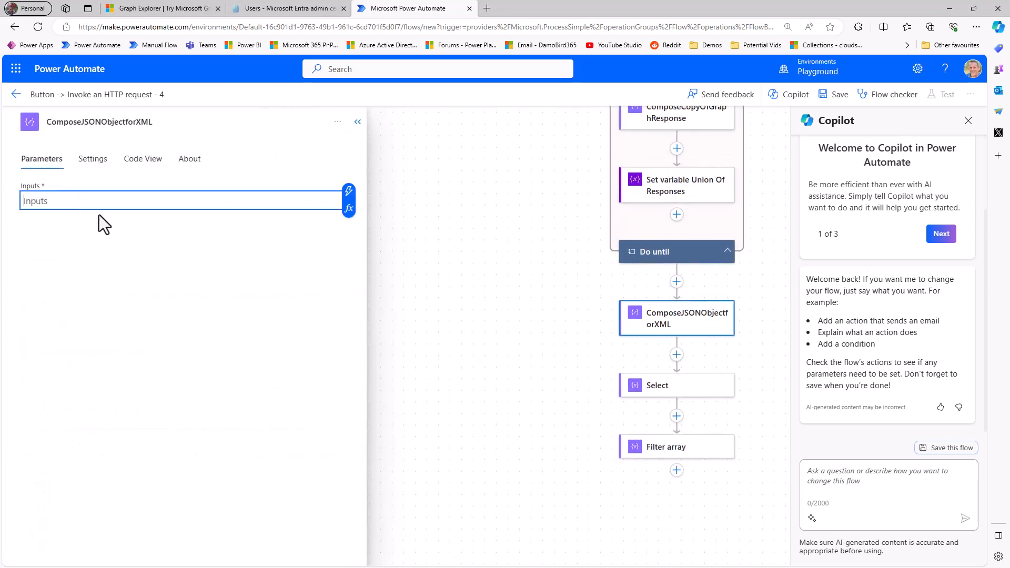
type("{ \"root\":{ \"emails\": [] } }")
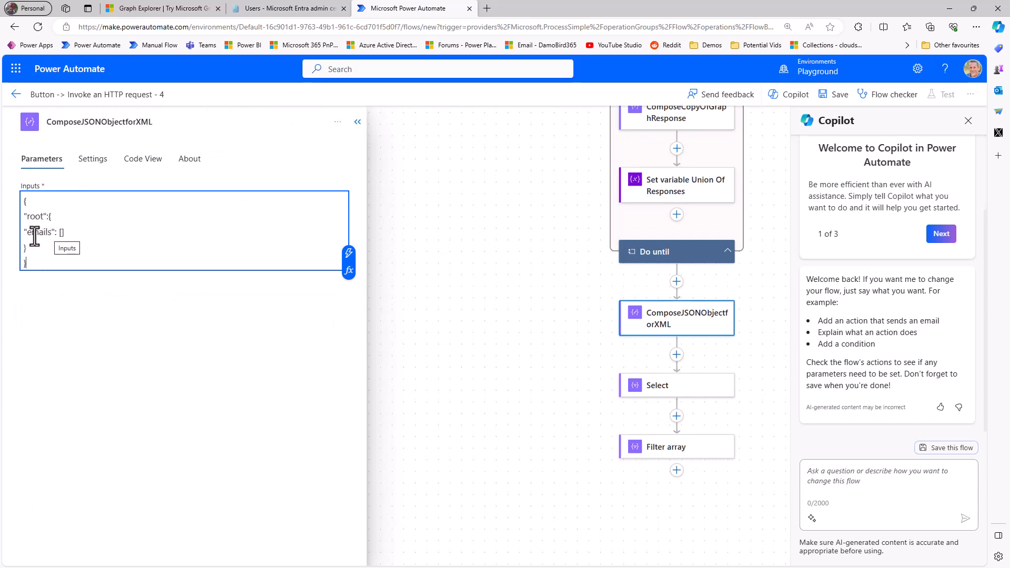
type("[]")
left_click(61, 232)
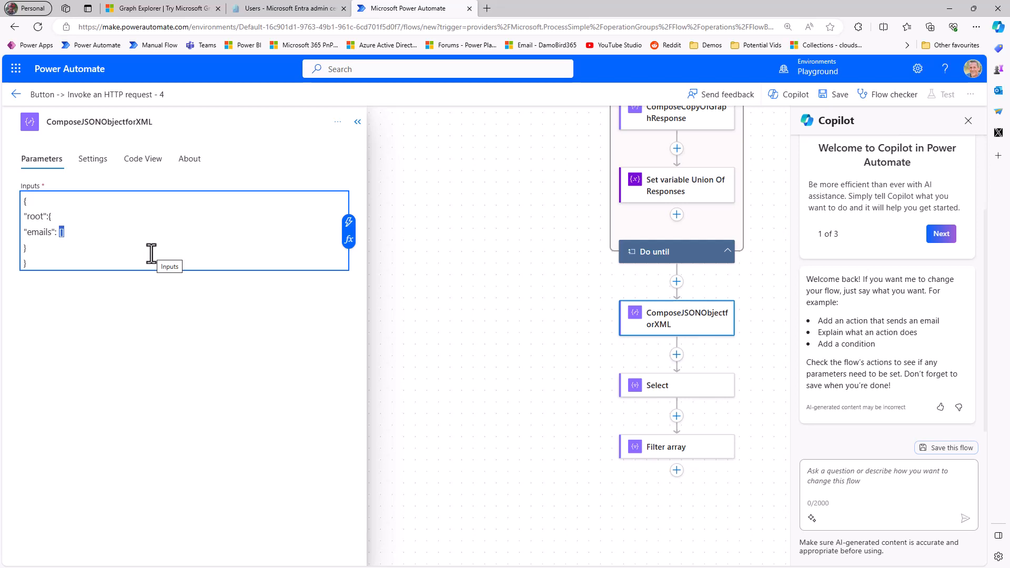
left_click(59, 258)
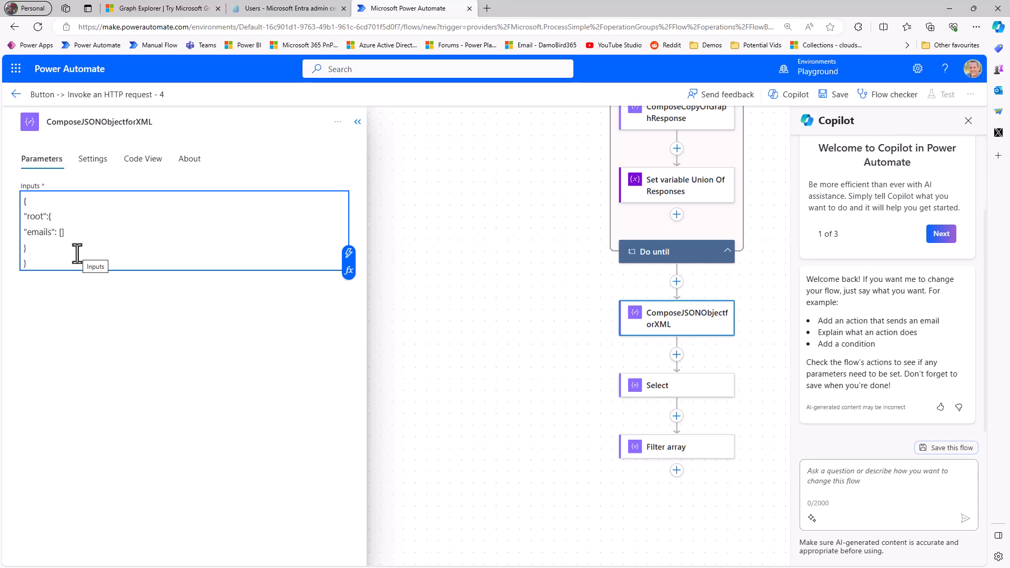
Start an expression for the ownersemails value in the Select action's map, using the setProperty( function
left_click(684, 394)
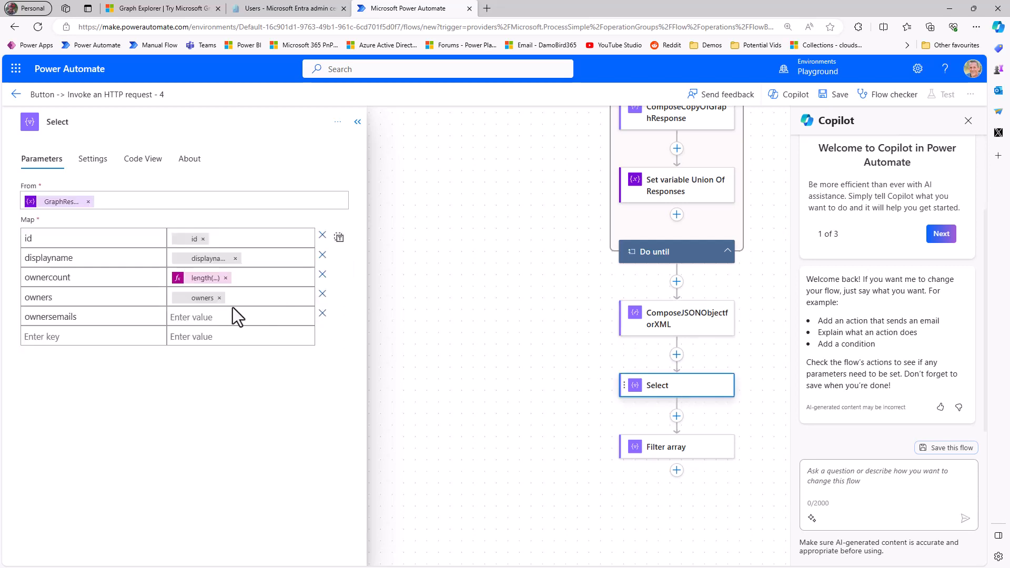
left_click(200, 317)
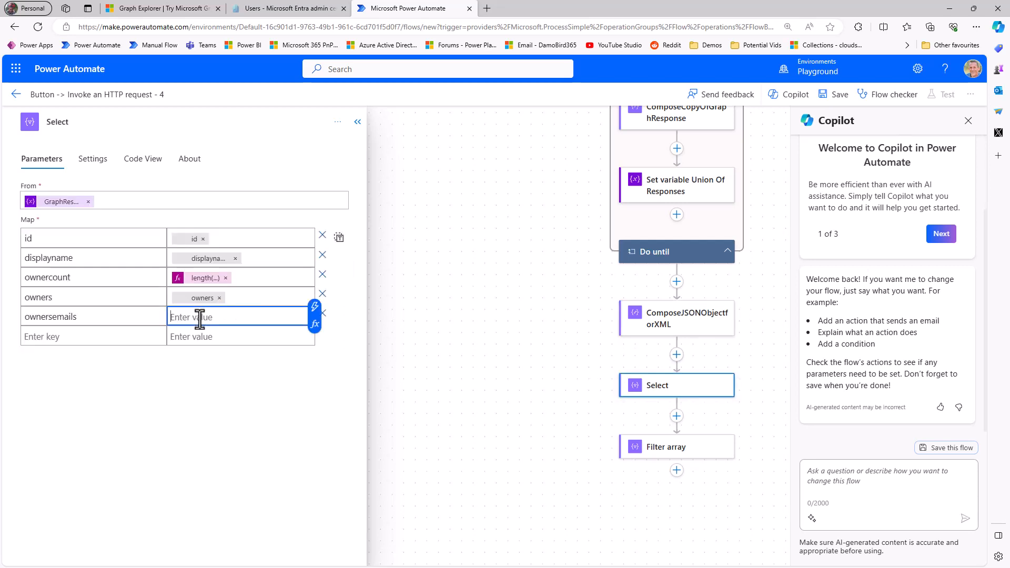
left_click(315, 323)
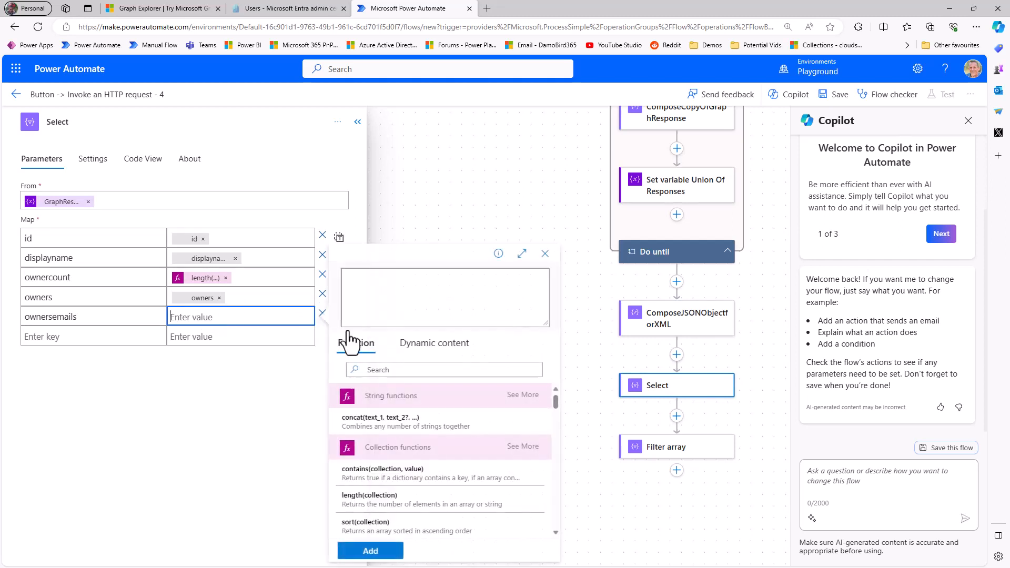
left_click(404, 297)
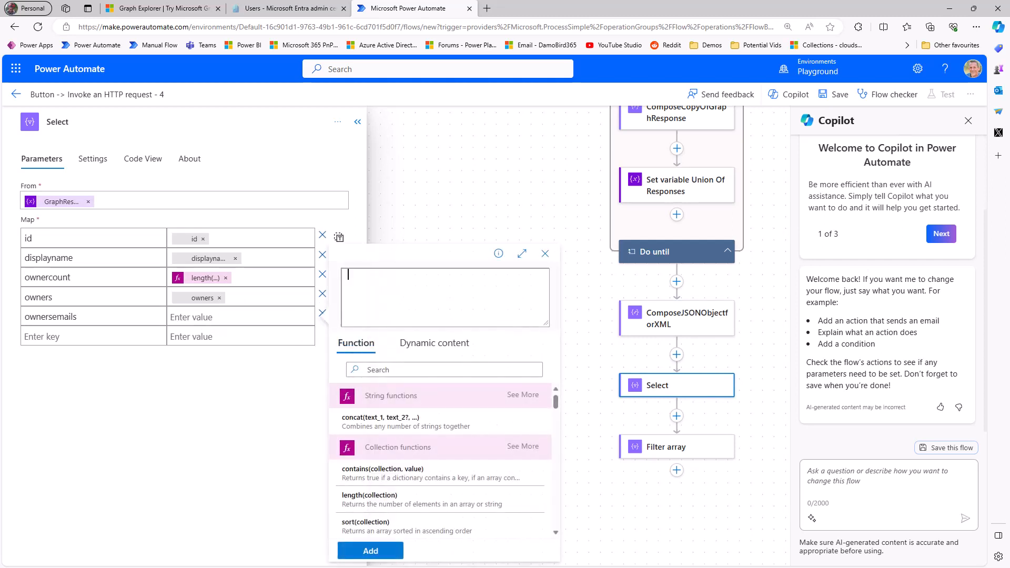
left_click(374, 291)
type("setp")
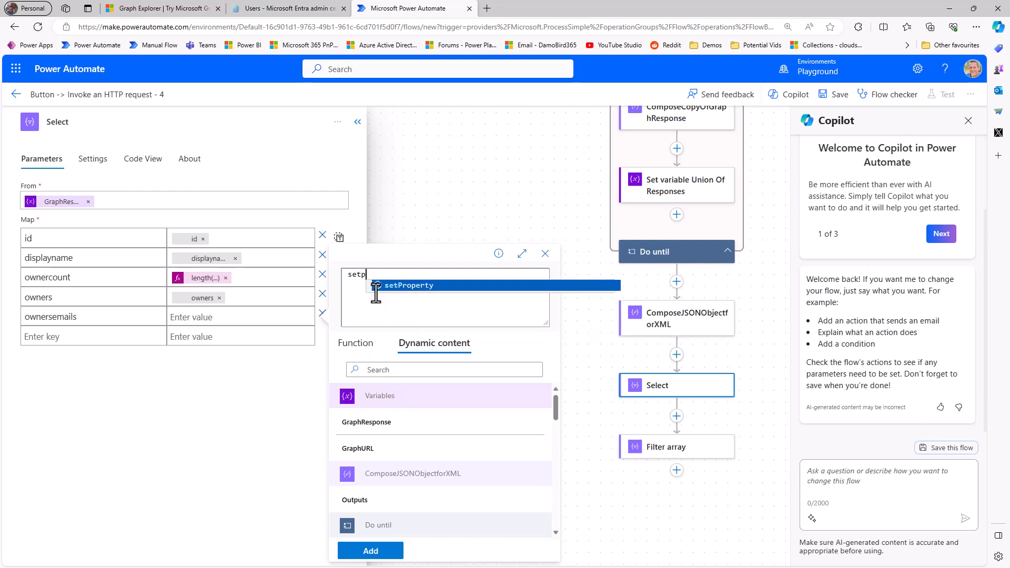
key("Tab")
type("(")
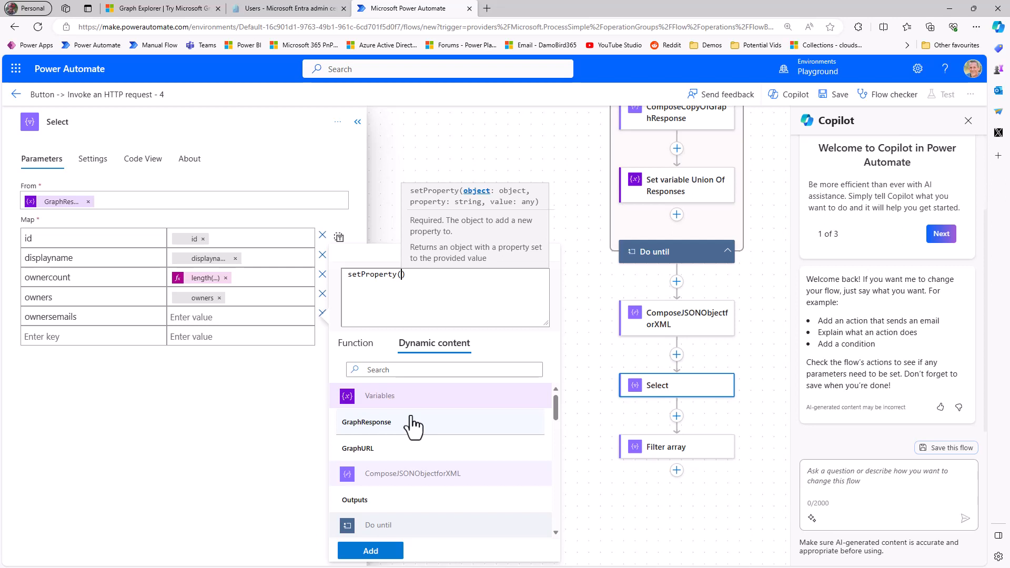
Fill setProperty's first two arguments with outputs('ComposeJSONObjectforXML')?['root'] and 'emails' in the ownersemails expression
left_click(383, 505)
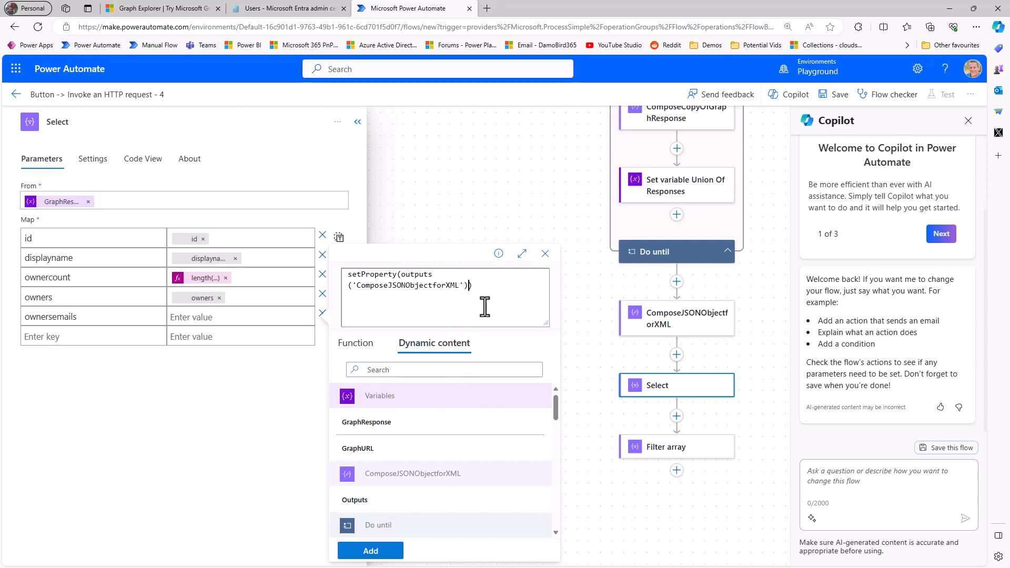
type("?['root")
type(", 'email")
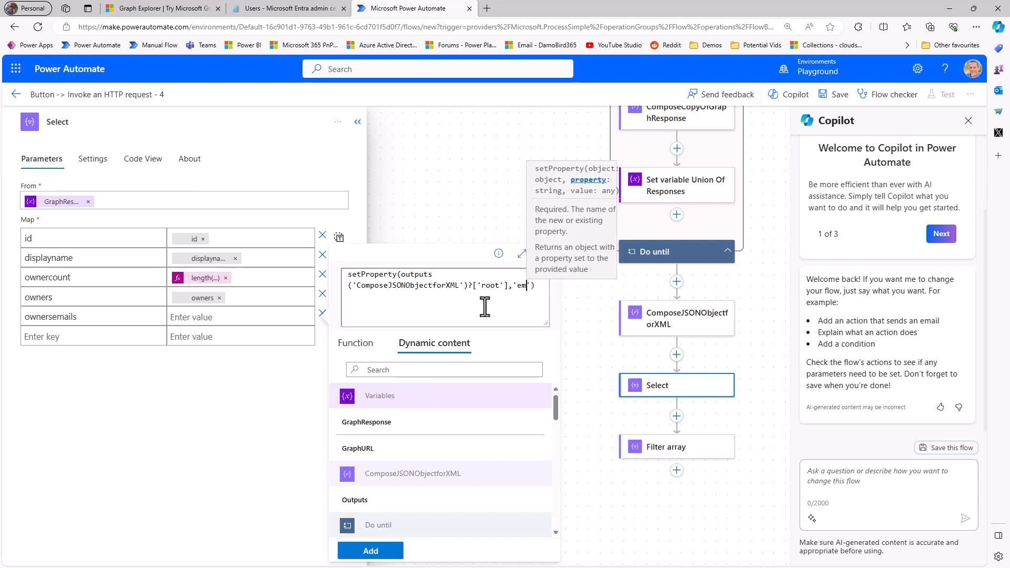
type("s")
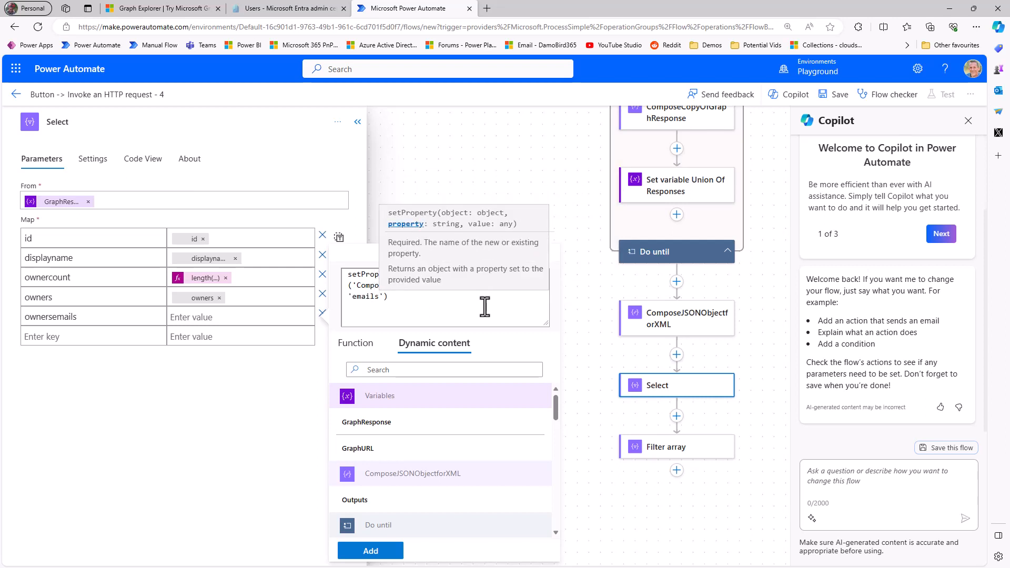
Add item()?['owners'] as setProperty's value argument, checking the property name against the Graph Explorer response
key("Right")
key("Right")
key("Left")
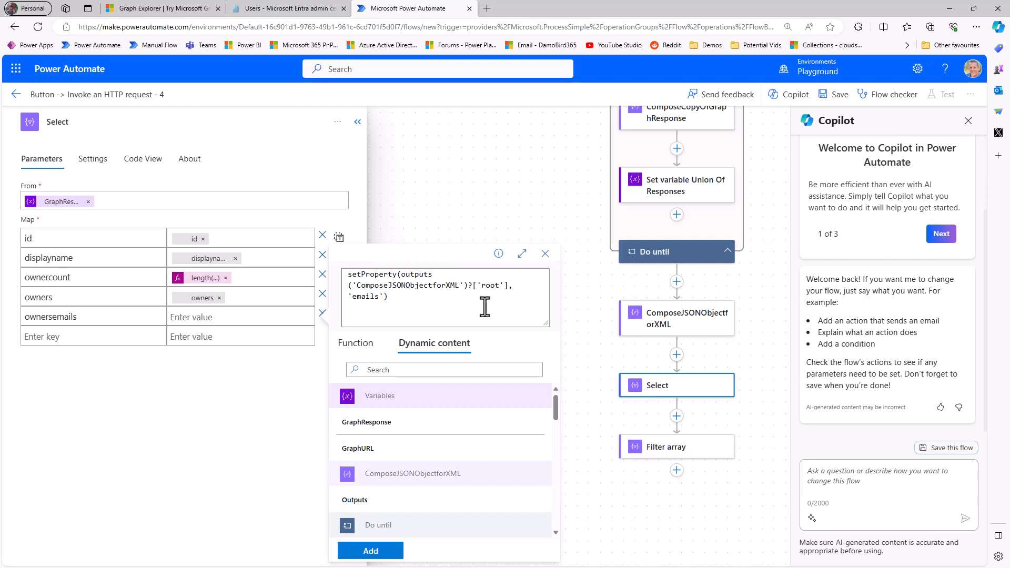
type(",item()")
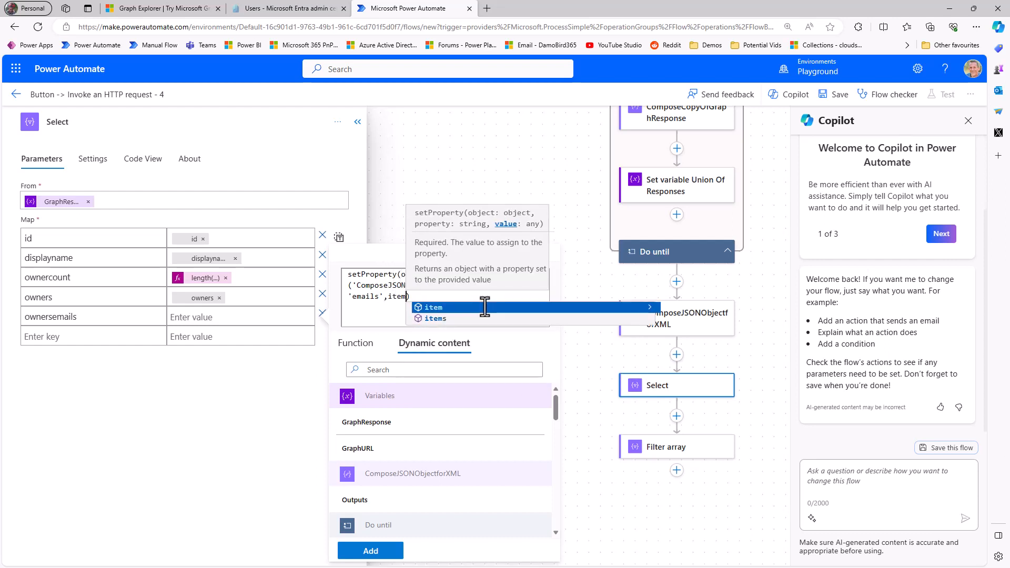
type("?['")
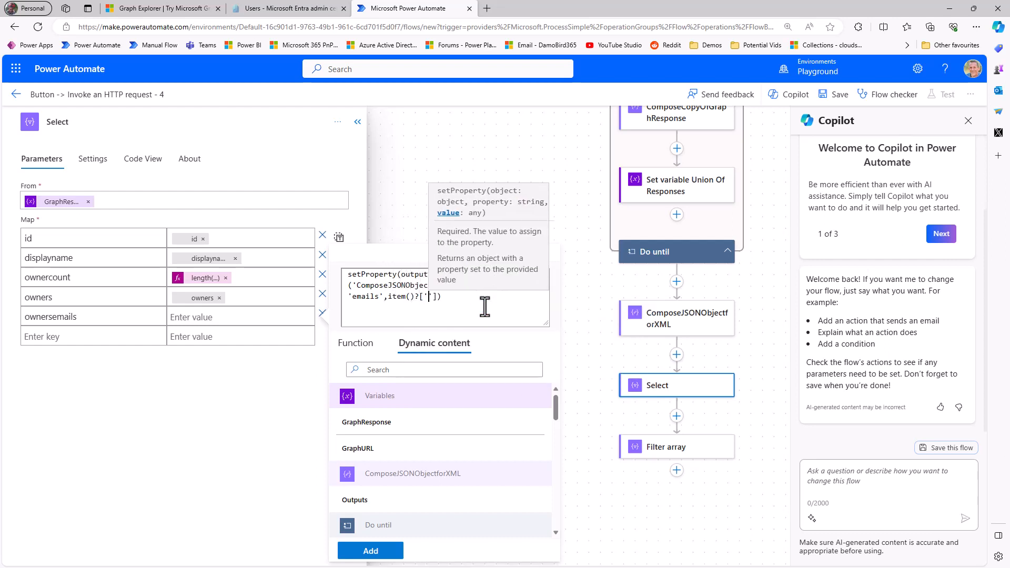
key("ctrl+Tab")
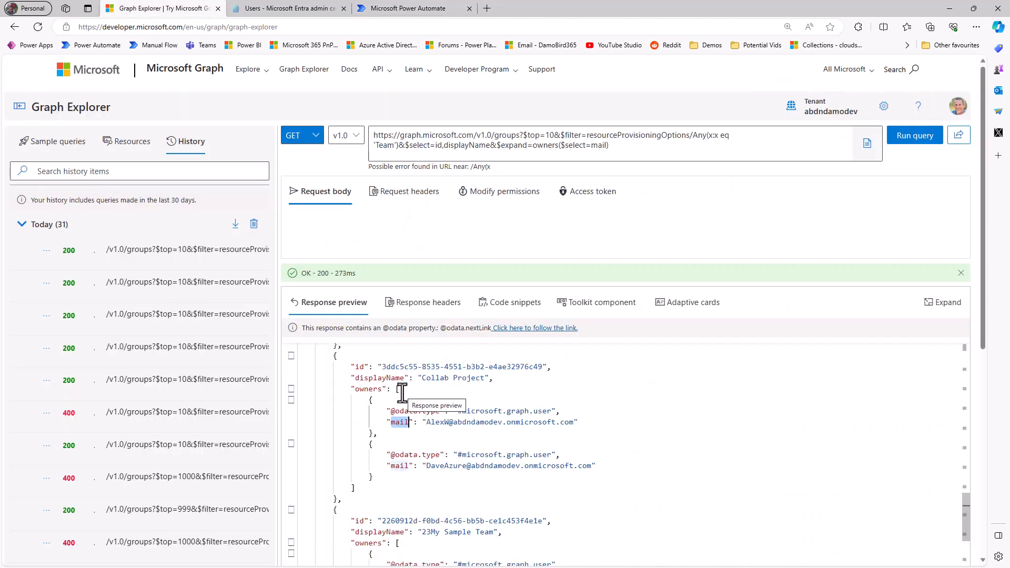
left_click_drag(347, 389, 390, 388)
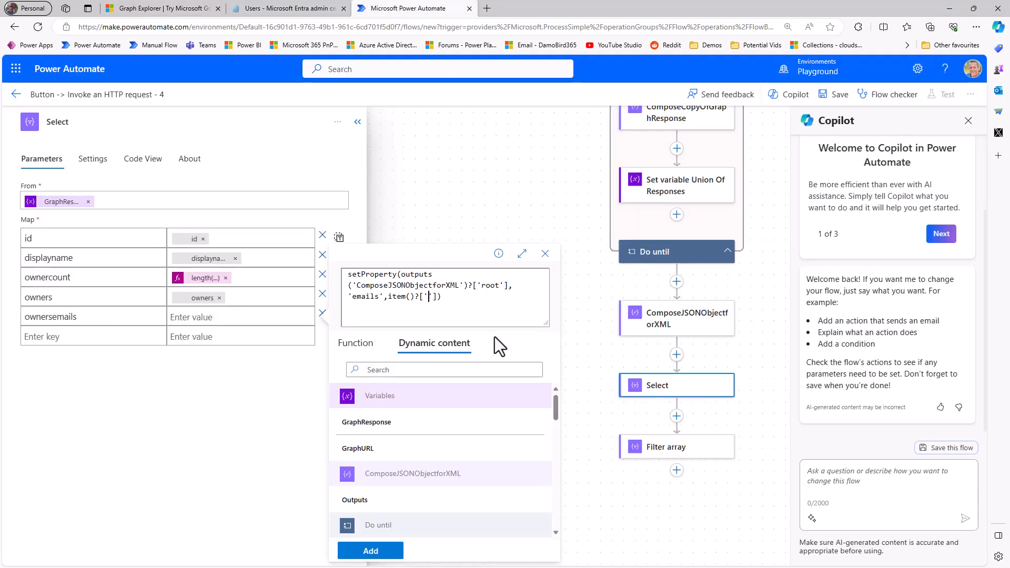
key("ctrl+shift+Tab")
type("owners")
Wrap the expression in an outer setproperty on outputs('ComposeJSONObjectforXML') targeting 'root', and add it as the ownersemails value
left_click(347, 275)
type("setproperty(")
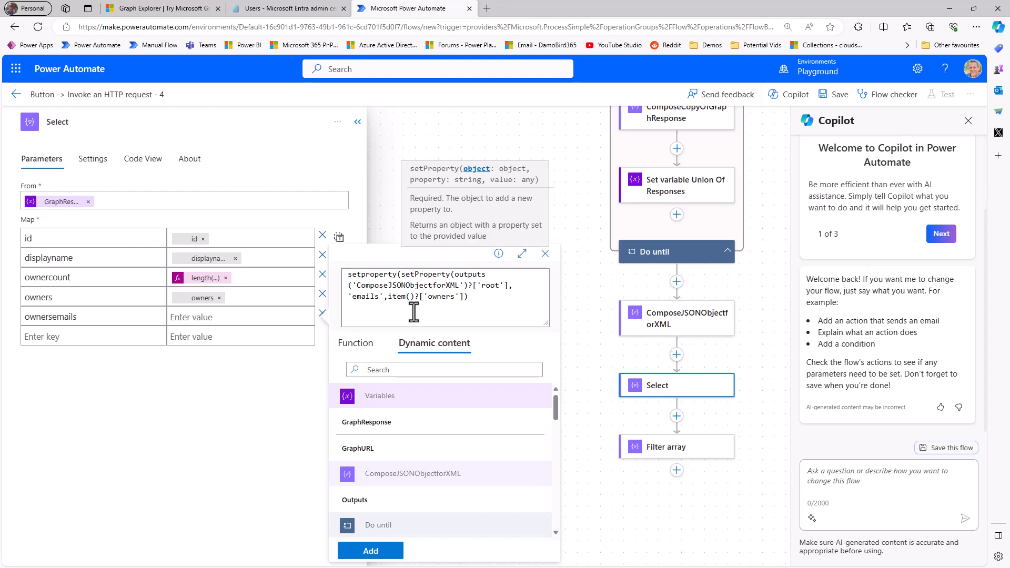
type("ou")
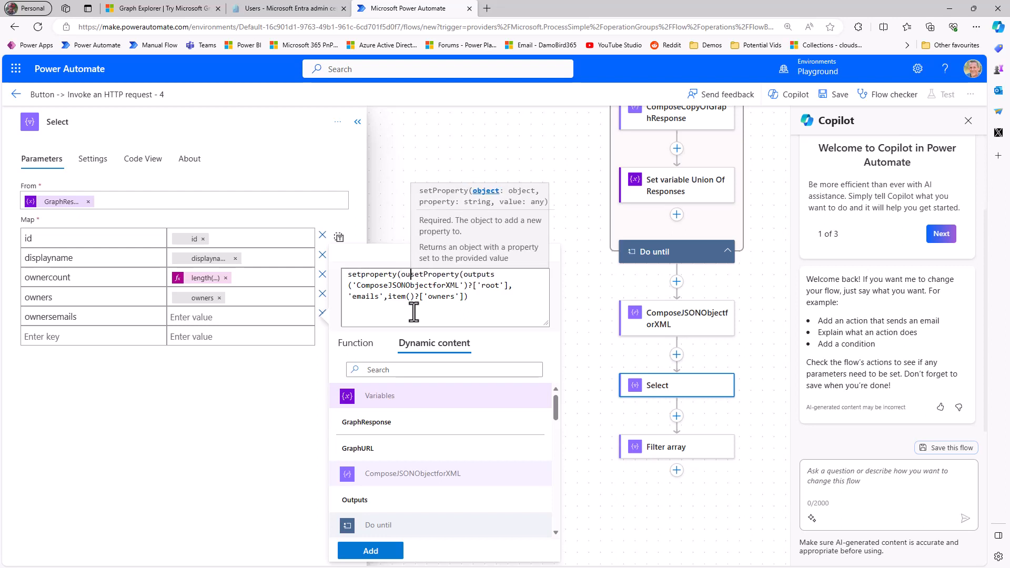
key("BackSpace")
key("BackSpace")
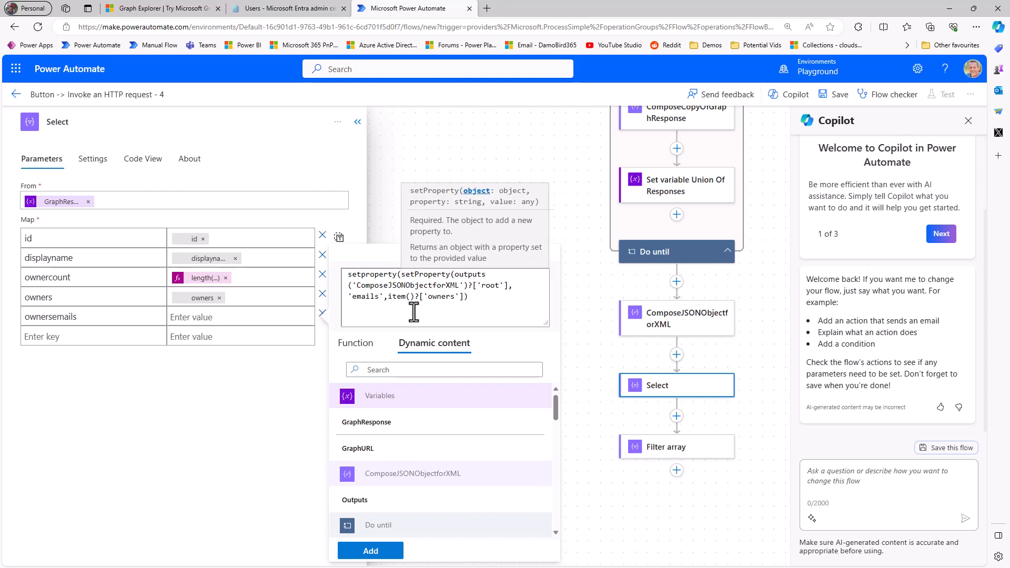
left_click(374, 504)
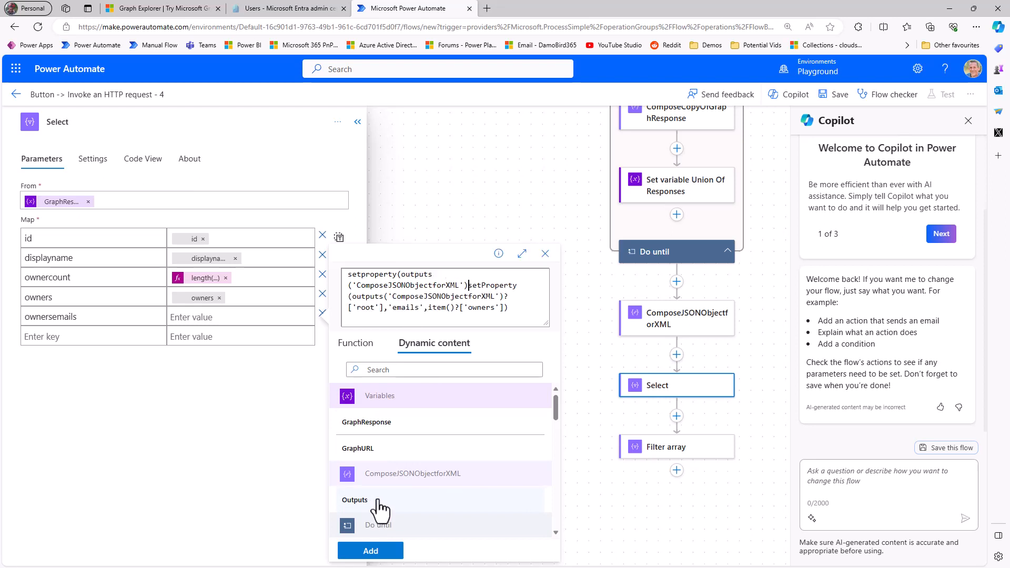
type(",'root")
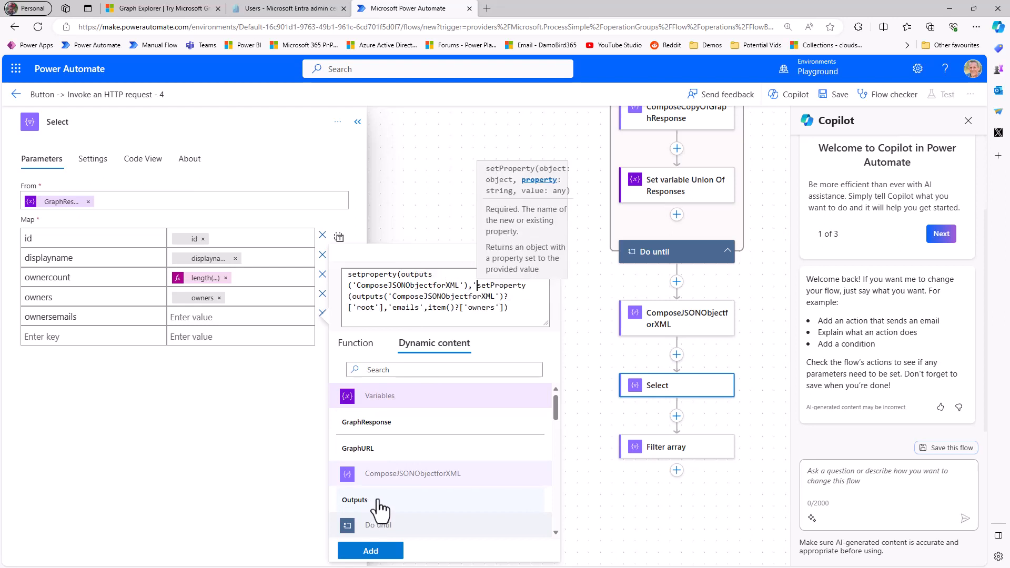
type("'")
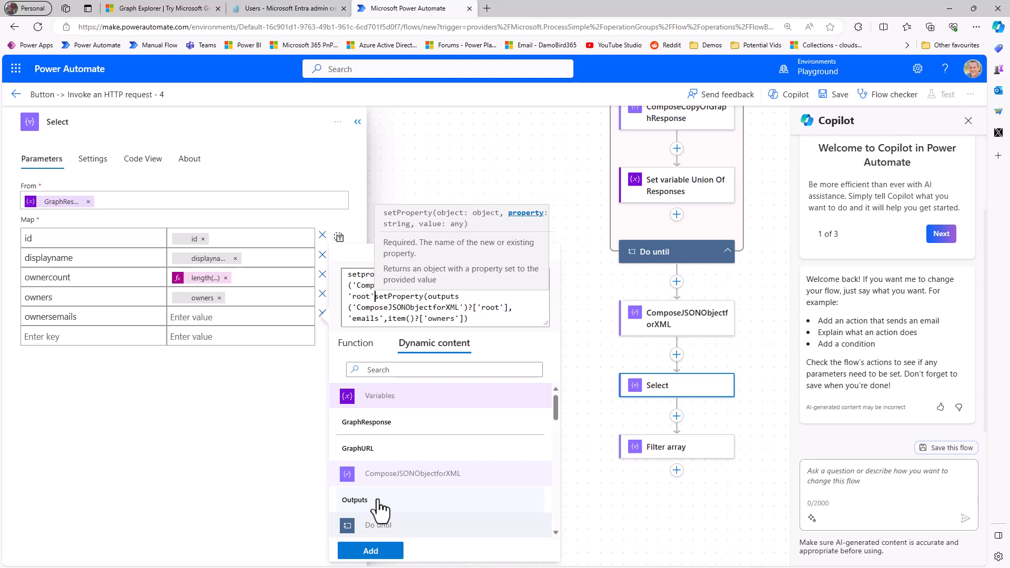
type(",")
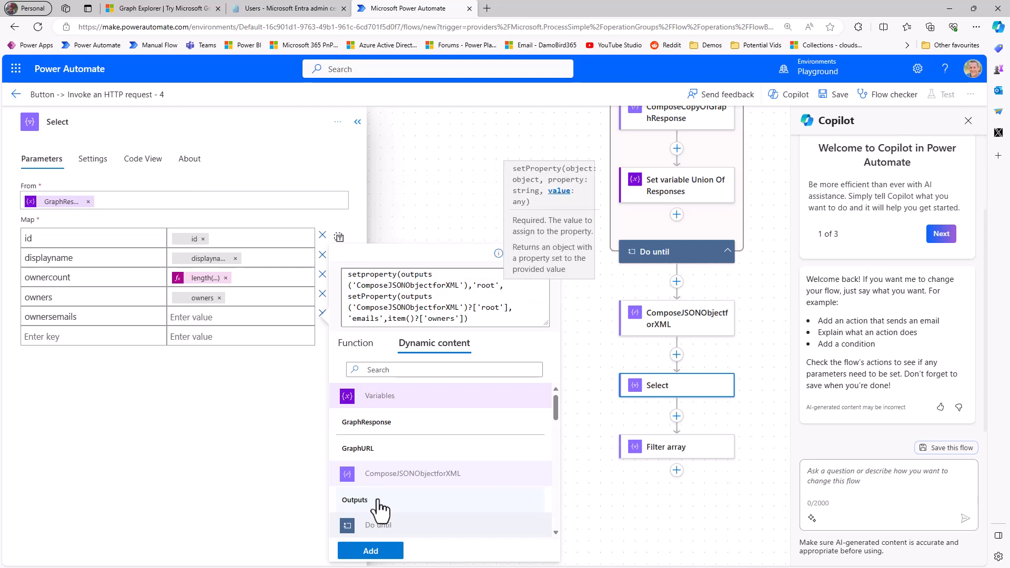
left_click(488, 318)
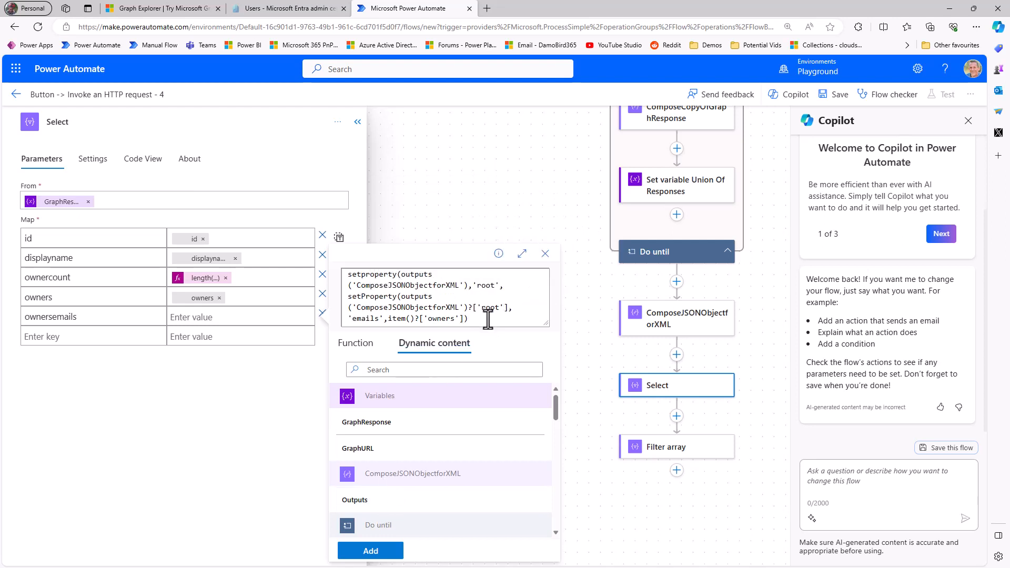
type(")")
left_click(390, 553)
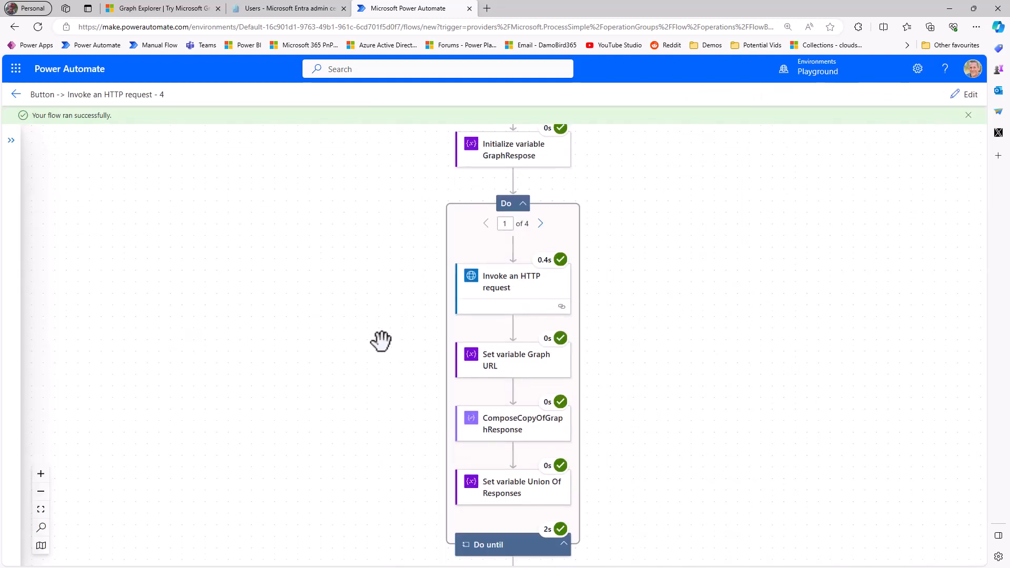
Examine the ownersemails values in the raw outputs of the Select action in the flow run
scroll(383, 339, "down", 7)
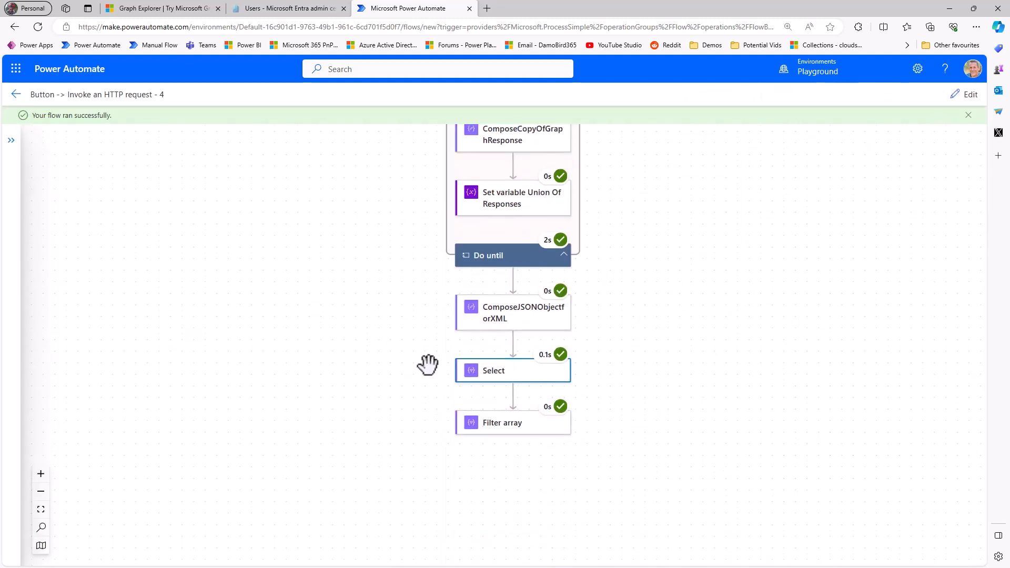
left_click(534, 381)
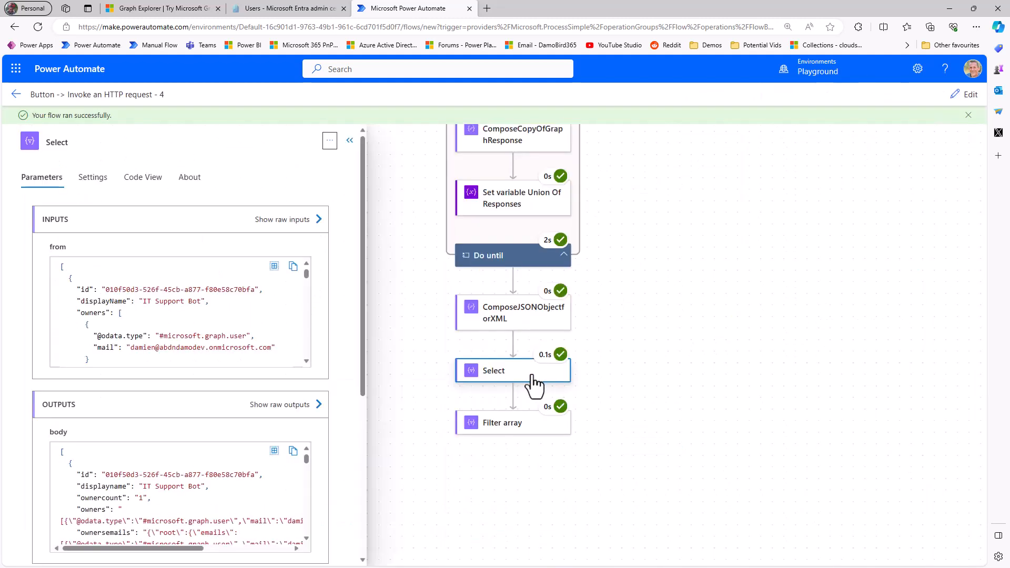
left_click(290, 420)
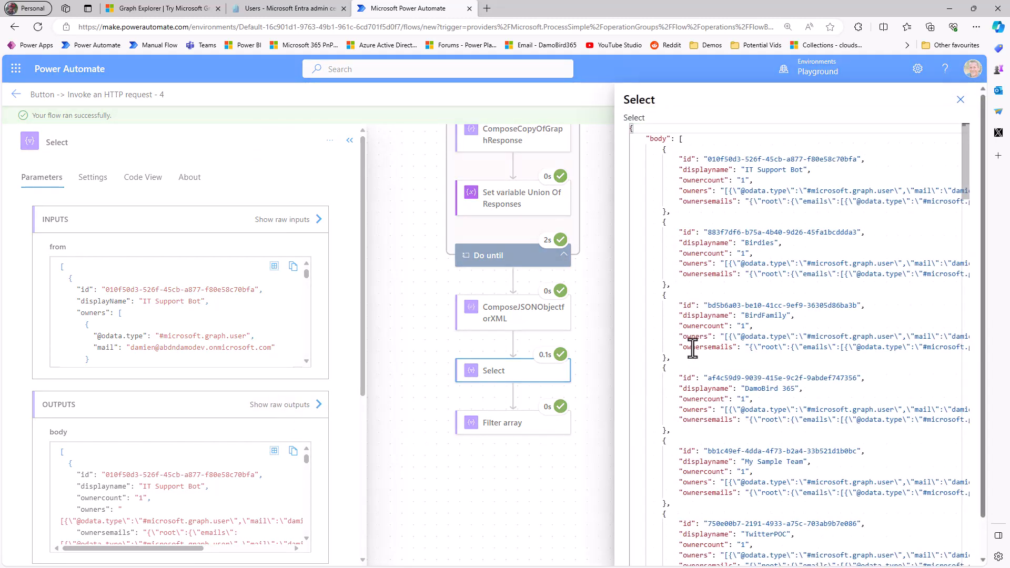
left_click_drag(683, 347, 937, 351)
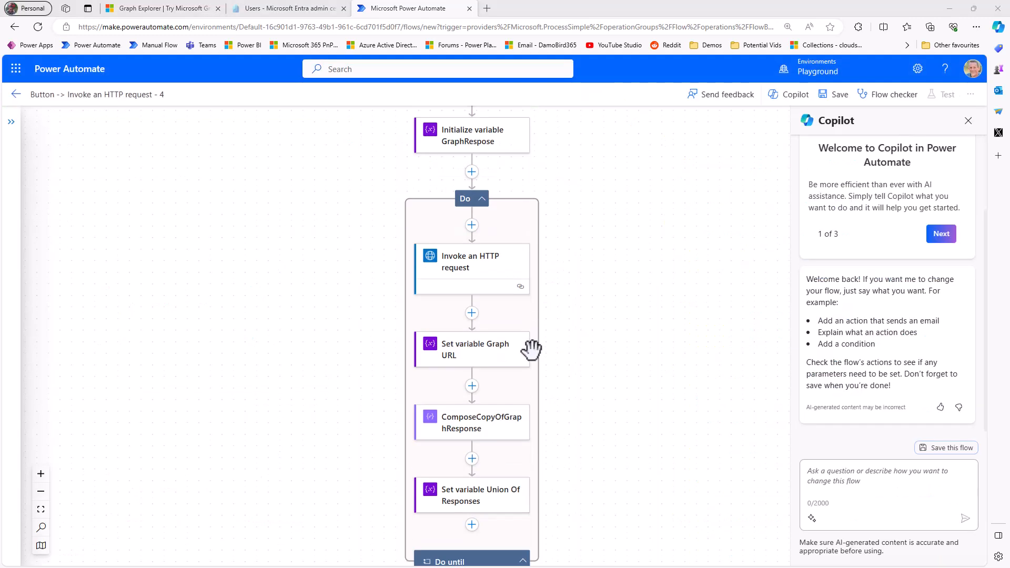
Review the Select action's mapping in the flow editor and insert another Data Operation Select action directly below it
scroll(532, 345, "down", 5)
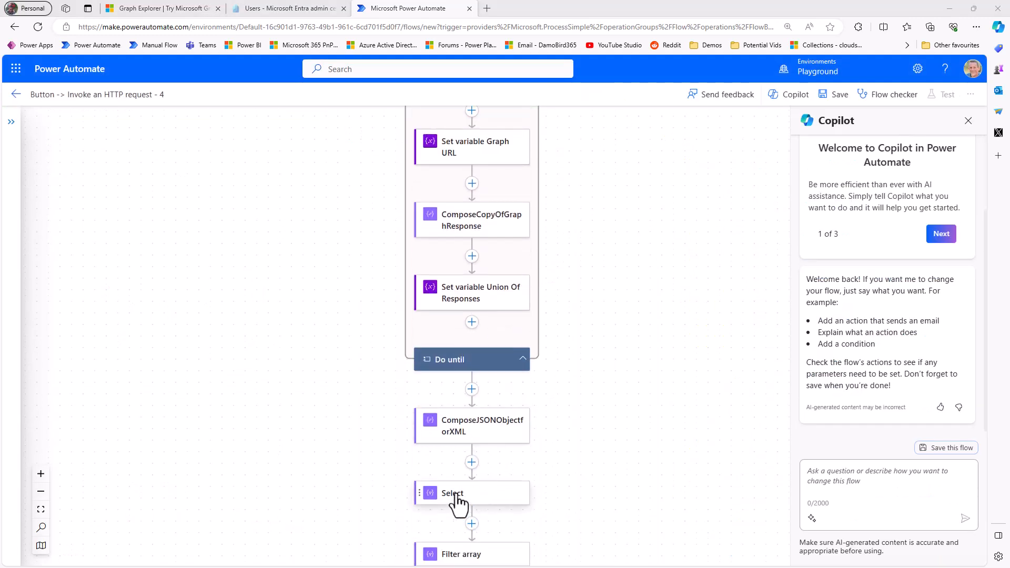
scroll(458, 500, "down", 1)
left_click(452, 436)
scroll(453, 447, "down", 1)
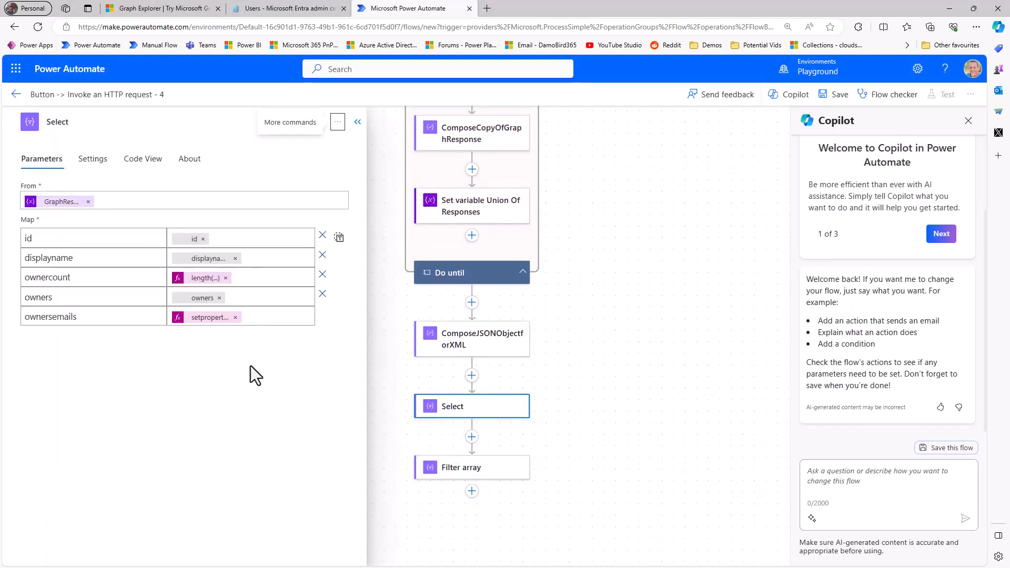
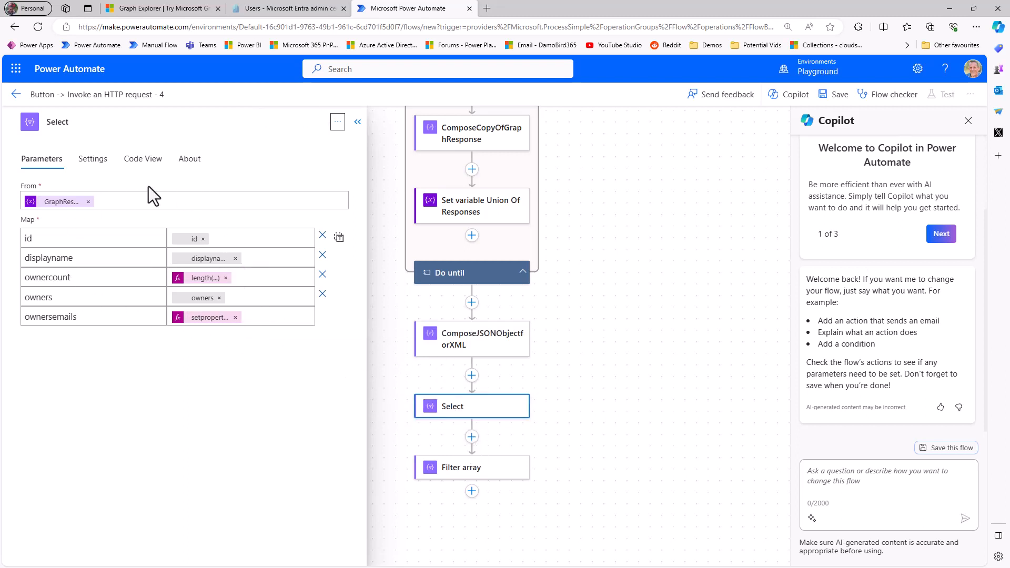
left_click(472, 436)
left_click(474, 462)
left_click(138, 160)
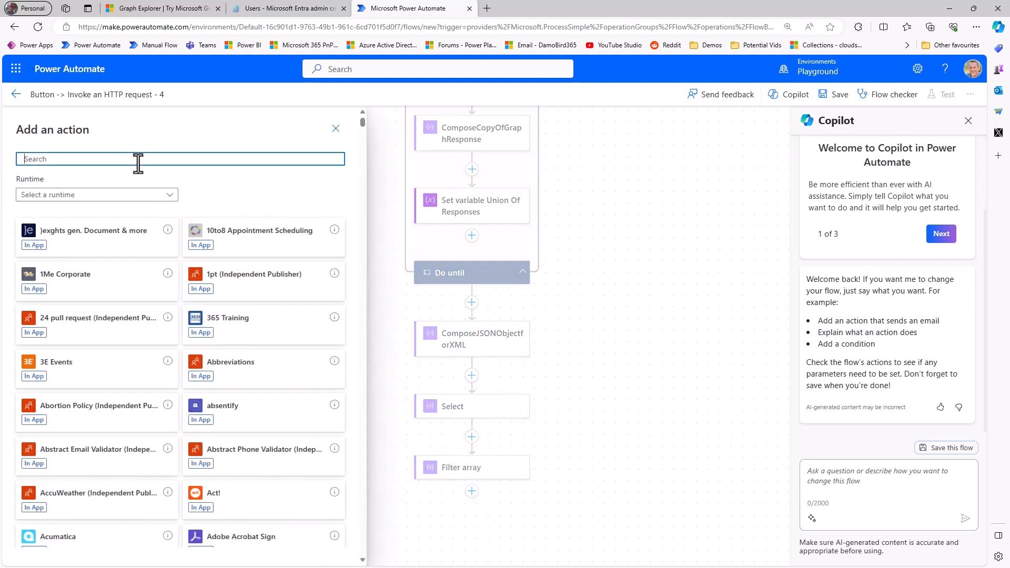
type("Select")
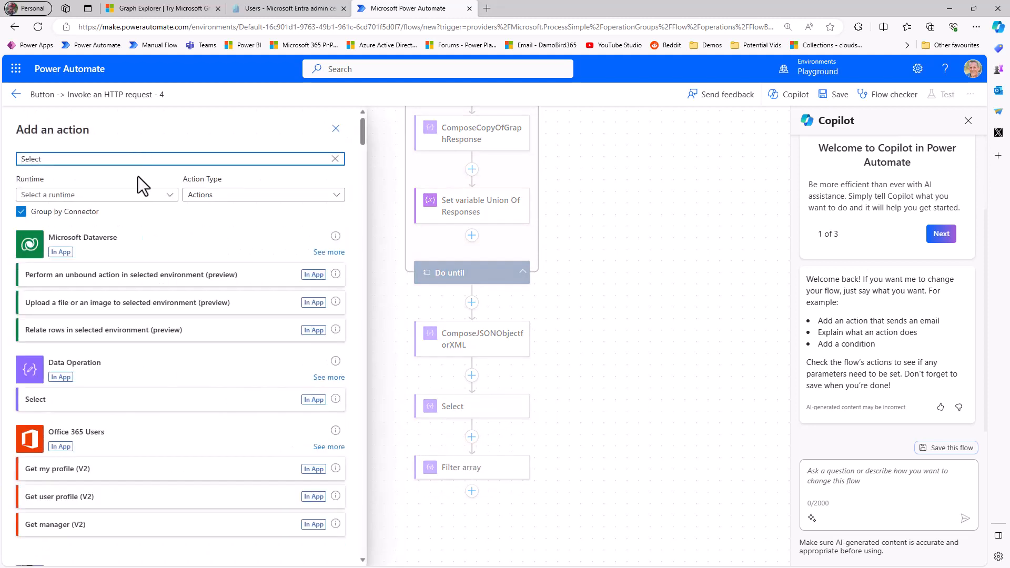
left_click(87, 416)
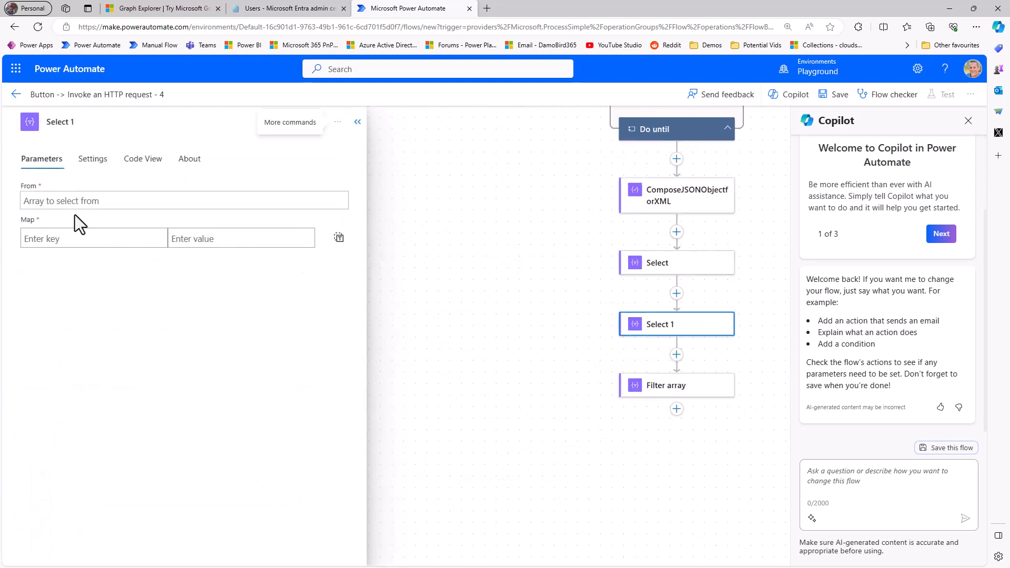
Set Select 1's From to the Output of the Select action, checking that action's mapped keys
left_click(72, 200)
left_click(349, 192)
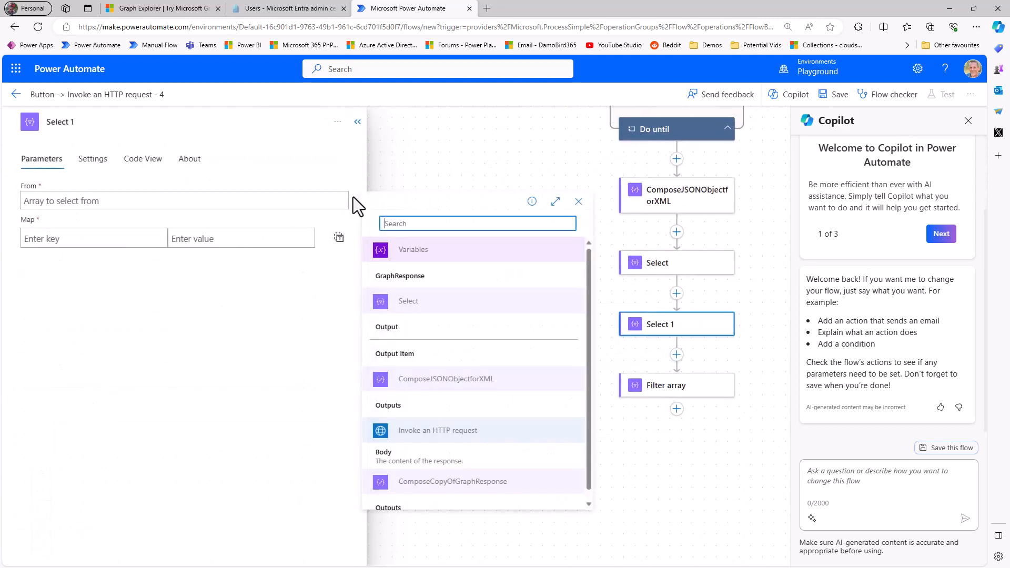
left_click(408, 339)
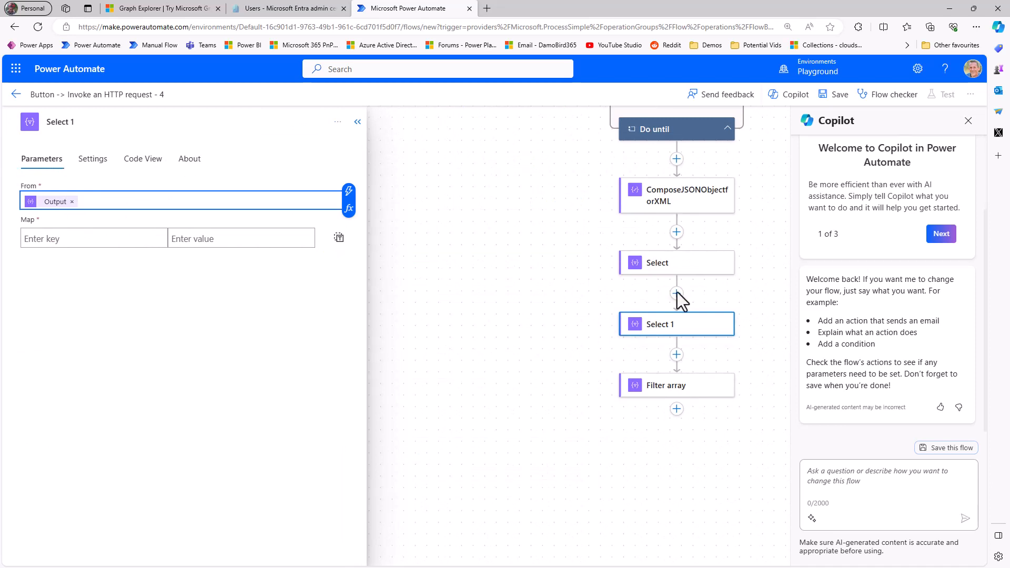
left_click(663, 270)
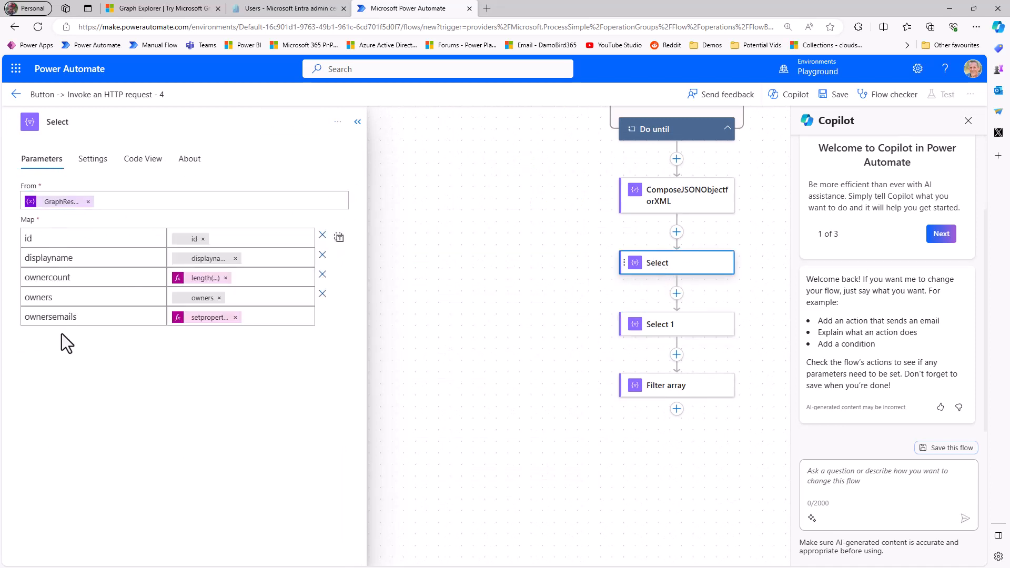
left_click(654, 330)
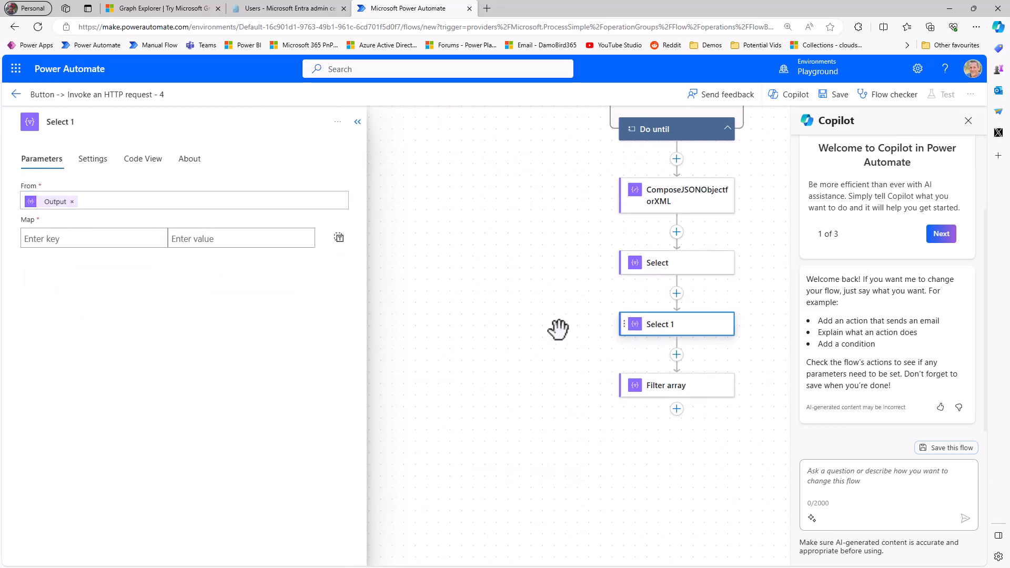
Switch Select 1's Map to text mode and start a setProperty expression on item() targeting 'ownersemails'
left_click(339, 238)
left_click(180, 237)
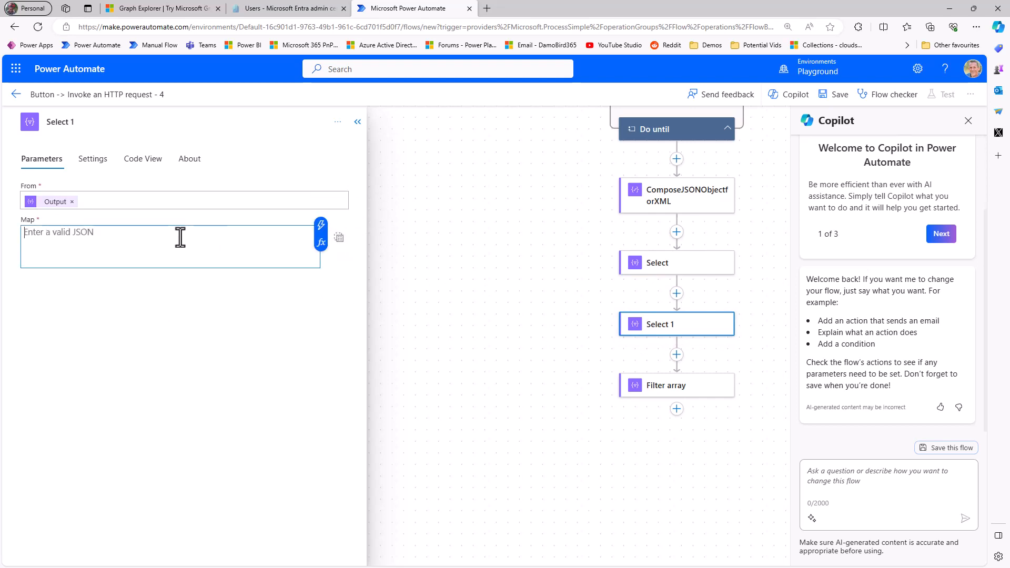
left_click(321, 243)
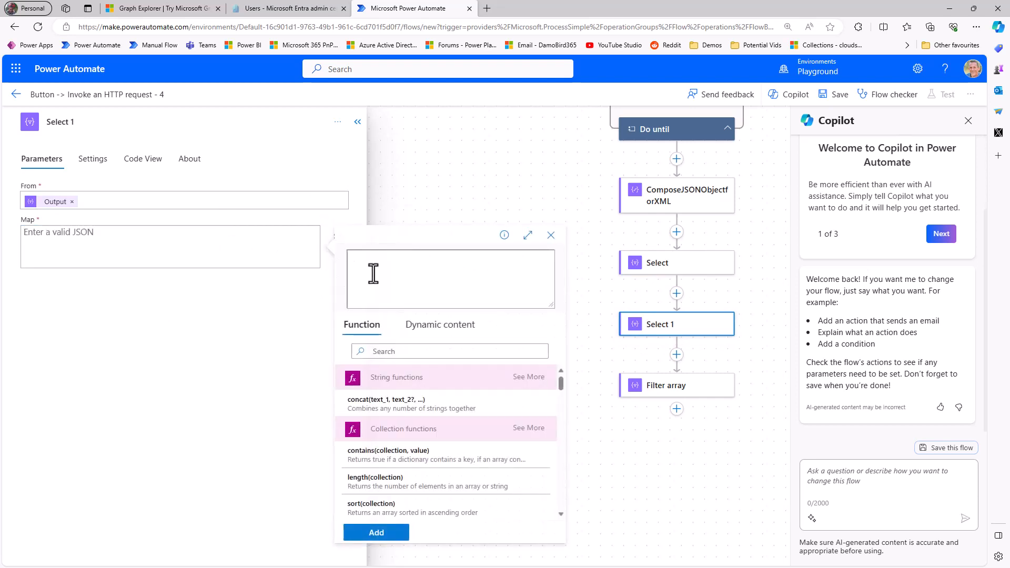
type("set")
key("Return")
type("(item")
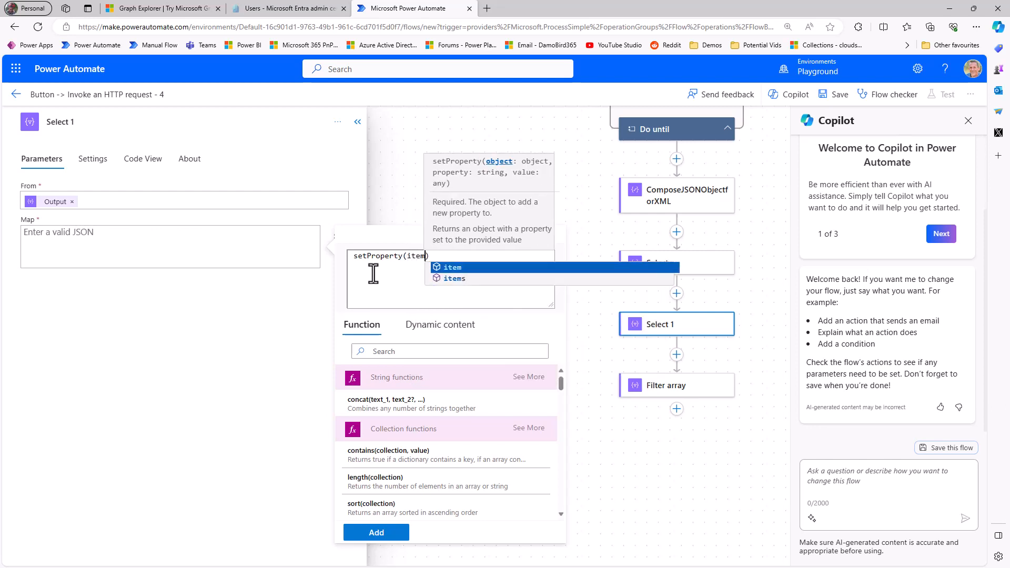
key("Return")
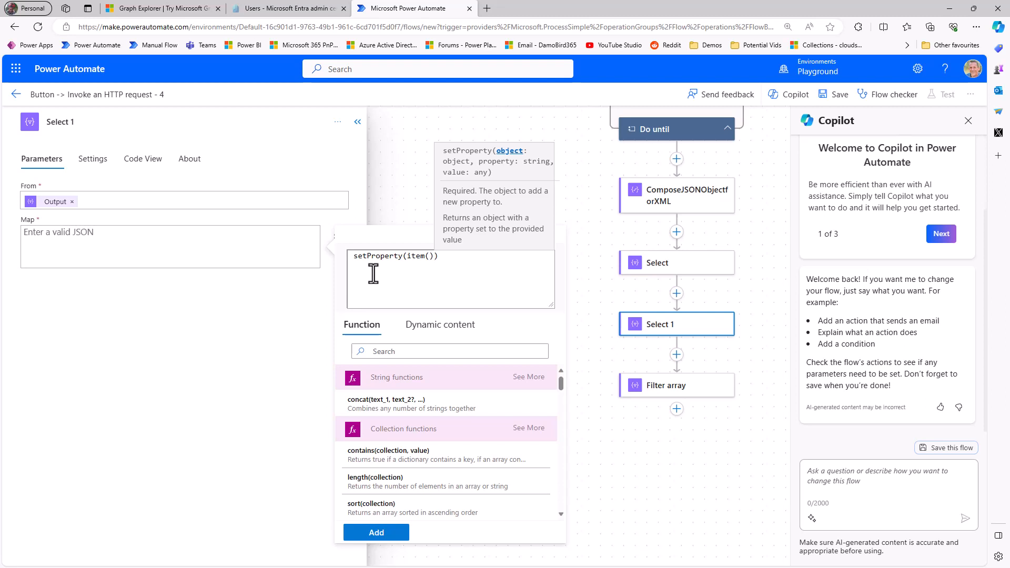
type(",")
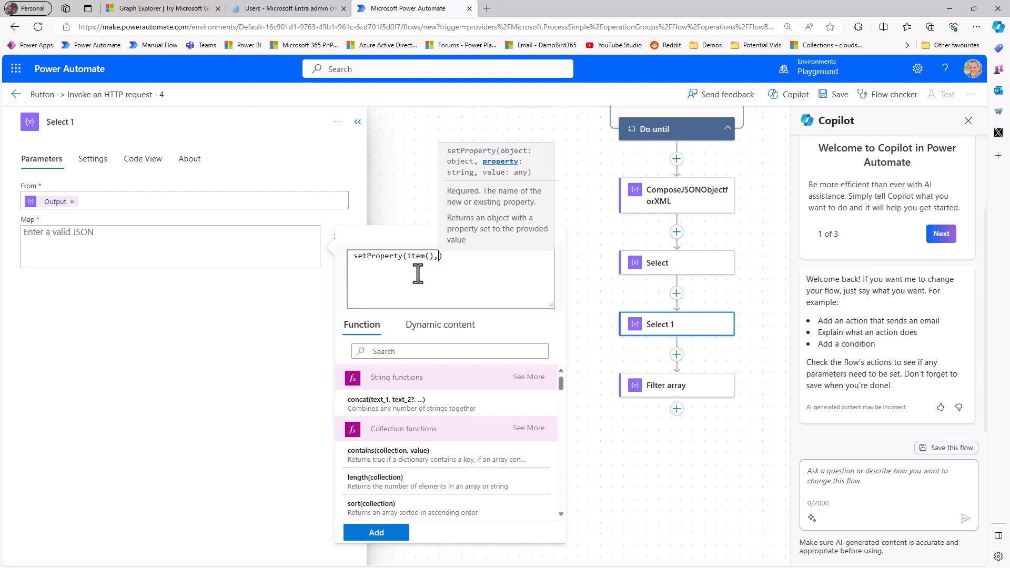
type("'owner")
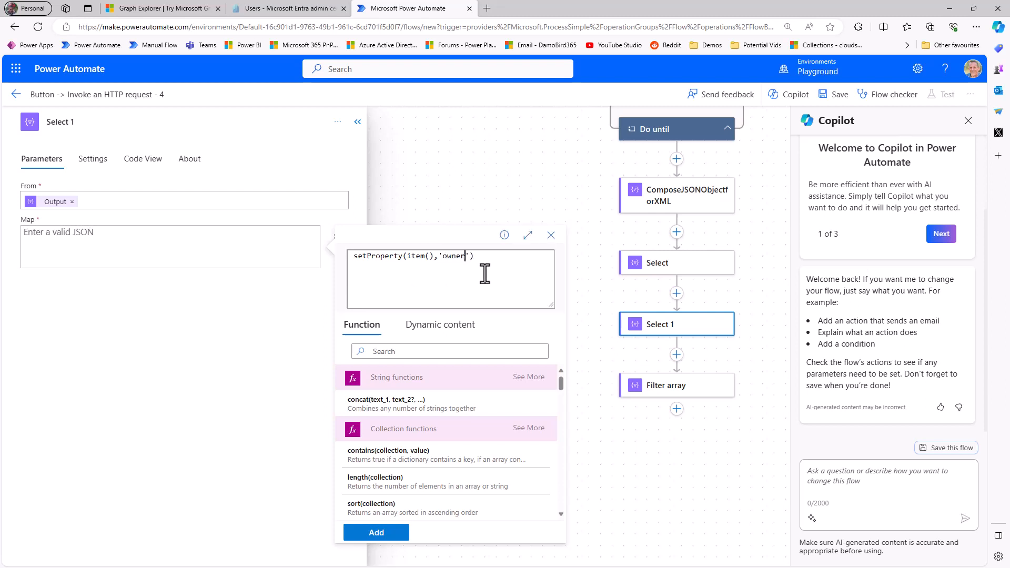
type("semails',")
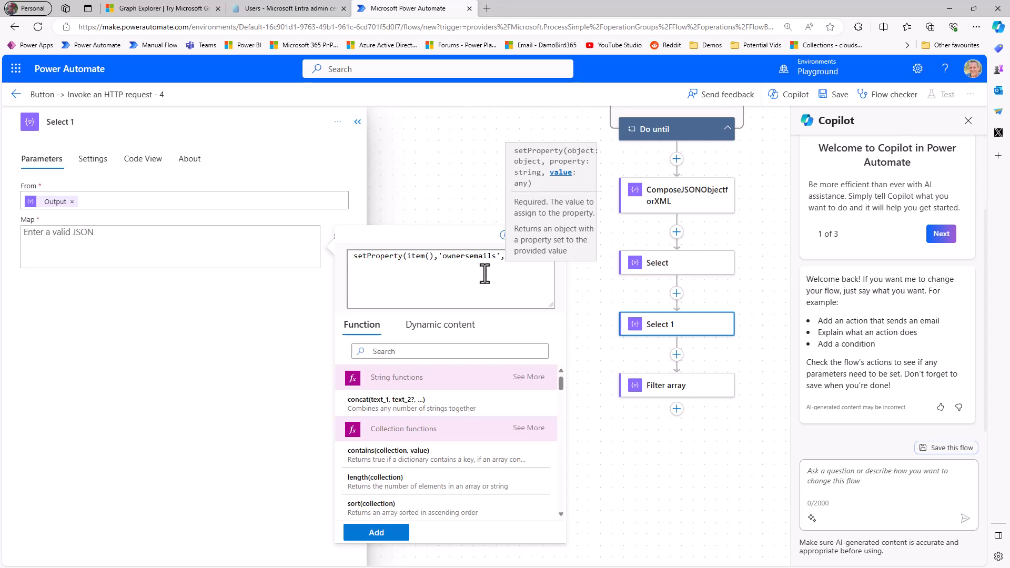
Put item()?['ownersemails'] on its own line as the value argument of the setProperty expression
key("Return")
key("Return")
key("Return")
key("Return")
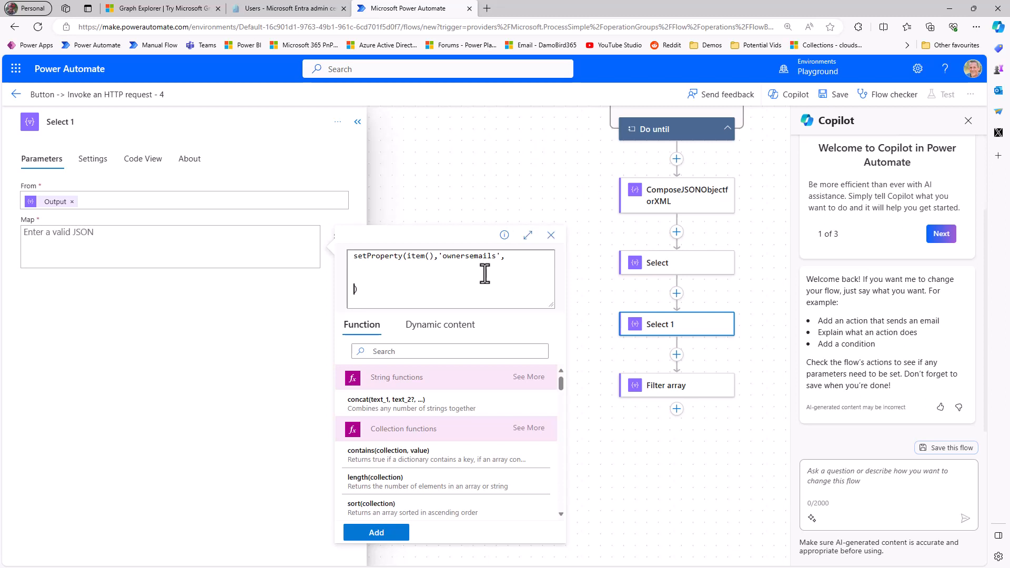
key("Up")
key("Up")
key("Up")
type("item()?['ownersemails")
Wrap item()?['ownersemails'] in an xml() function
key("Left")
key("Left")
key("Left")
key("Left")
key("Left")
key("Left")
key("Left")
key("Left")
key("Left")
key("Left")
key("Left")
key("Left")
key("Left")
key("Left")
key("Left")
key("Left")
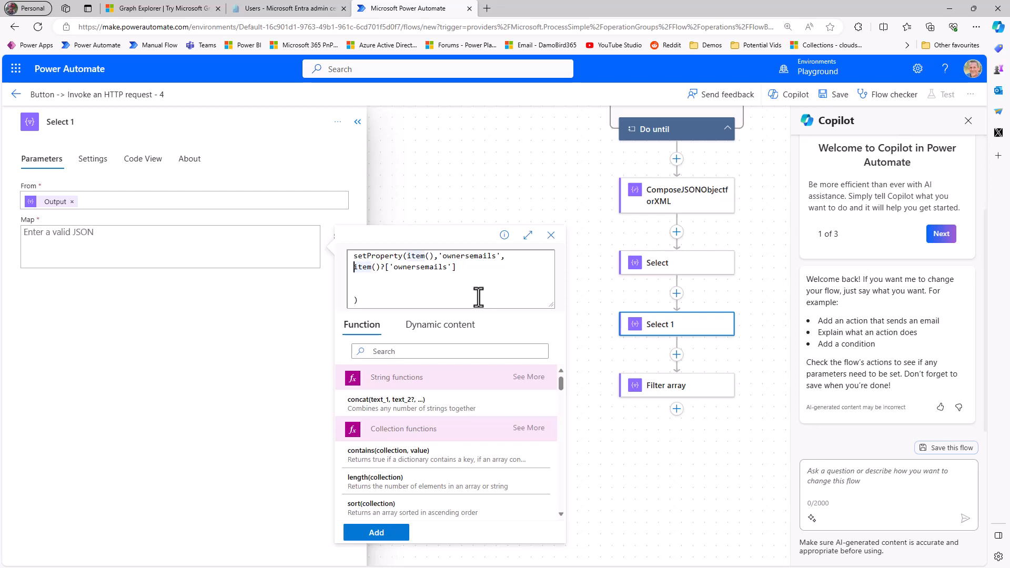
type("xml(")
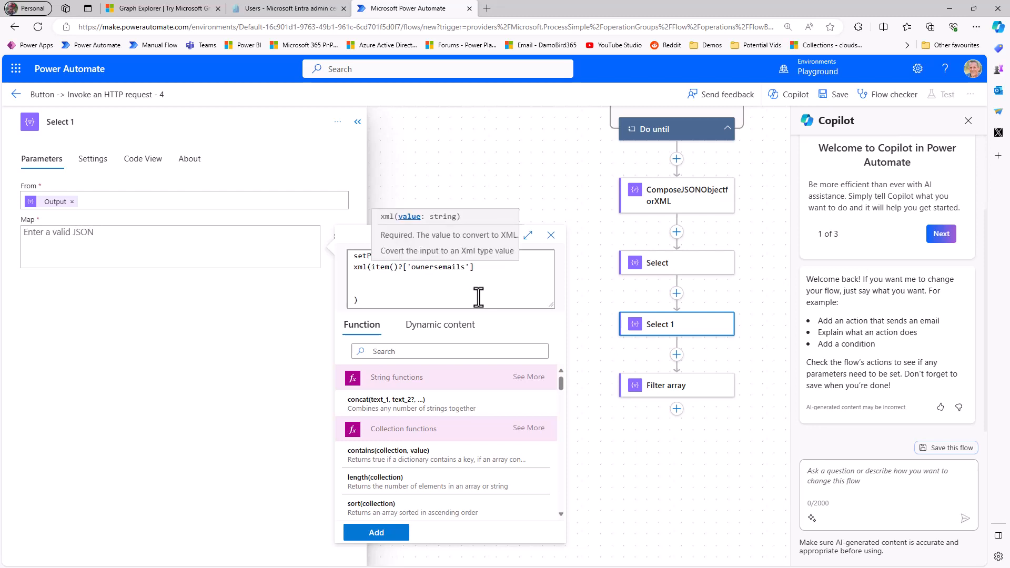
key("Right")
key("Right")
key("Right")
key("Right")
key("Right")
key("Right")
key("Right")
key("Right")
key("Right")
key("Right")
key("Right")
key("Right")
key("Right")
key("Right")
key("Right")
key("Right")
key("Right")
key("Right")
key("Right")
key("Right")
type(")")
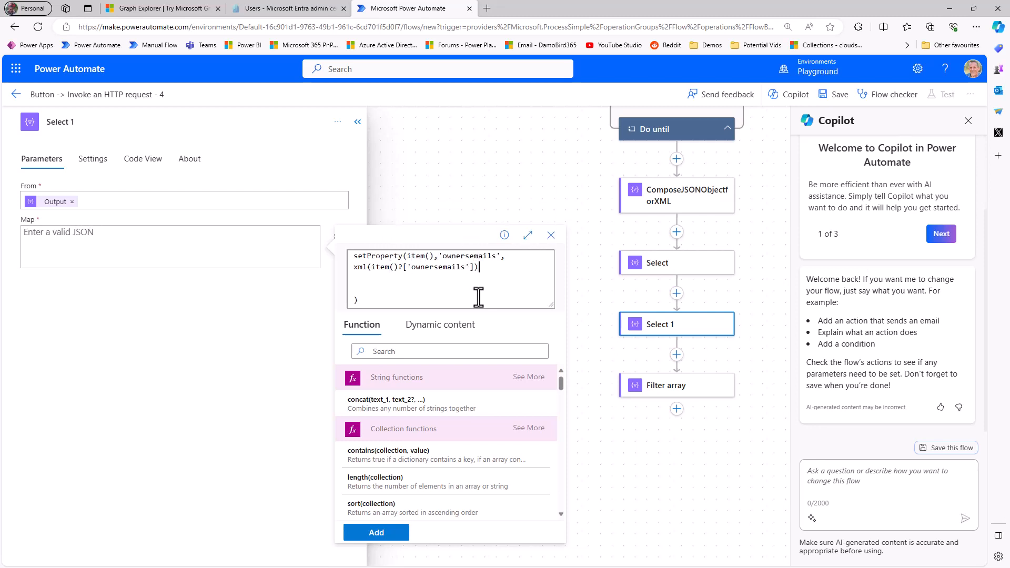
Wrap the xml() call in an xpath() function with the query '//mail/text()'
key("ctrl+Left")
key("ctrl+Left")
key("ctrl+Left")
key("ctrl+Left")
key("ctrl+Left")
key("Left")
type("xpath(")
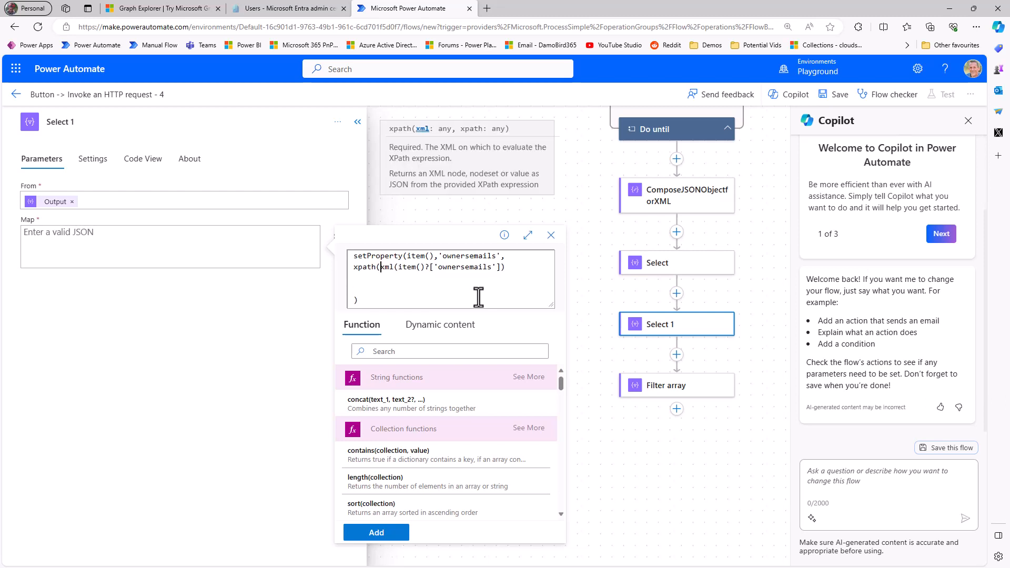
key("End")
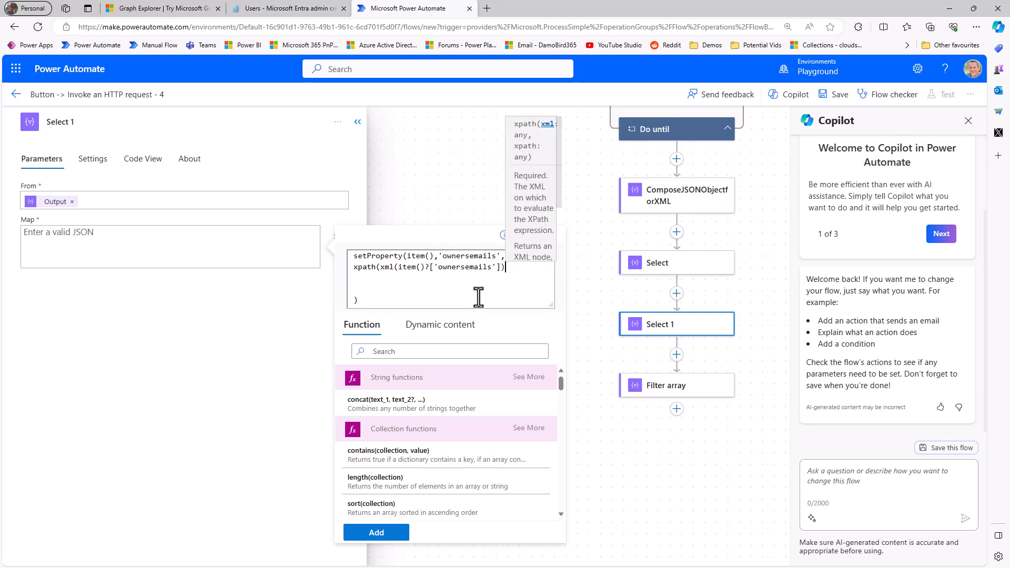
type(",")
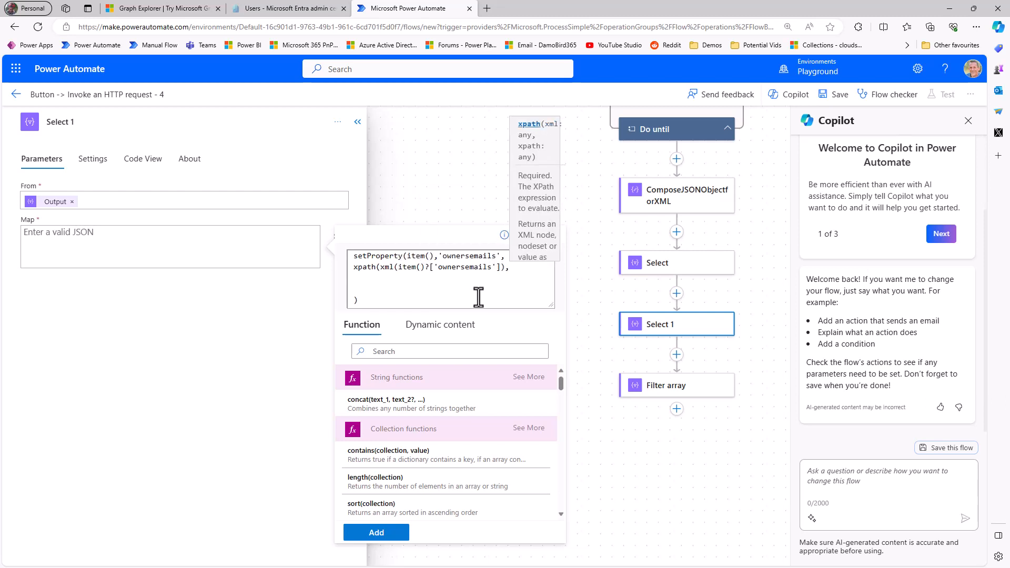
type("'")
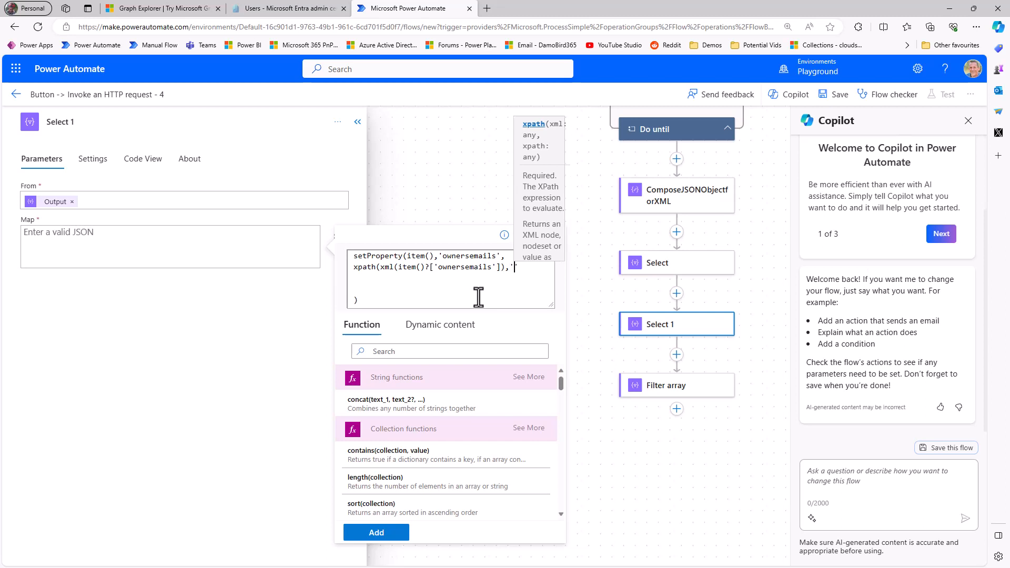
type("//")
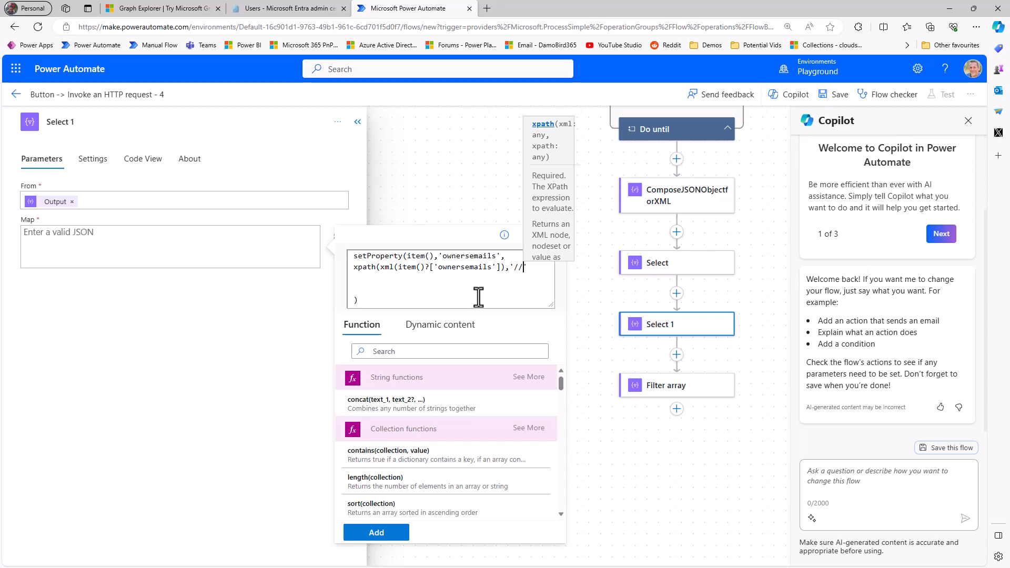
type("mail")
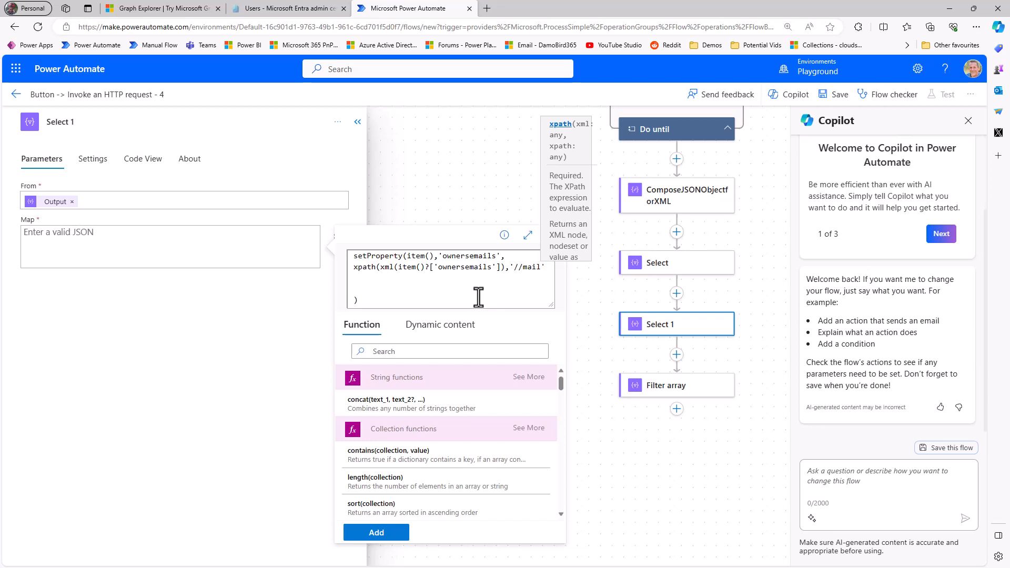
type("/text")
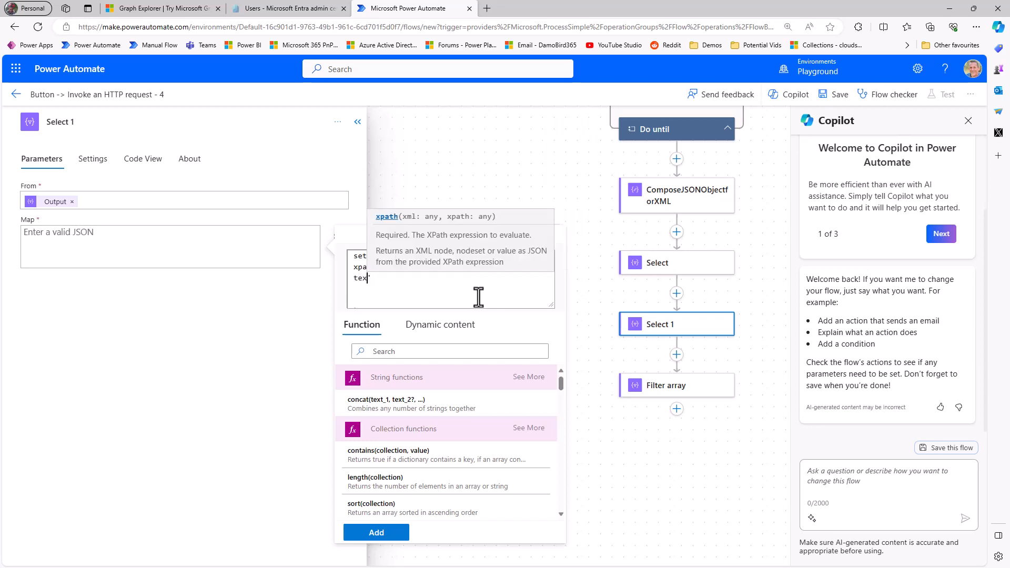
type("()")
key("Right")
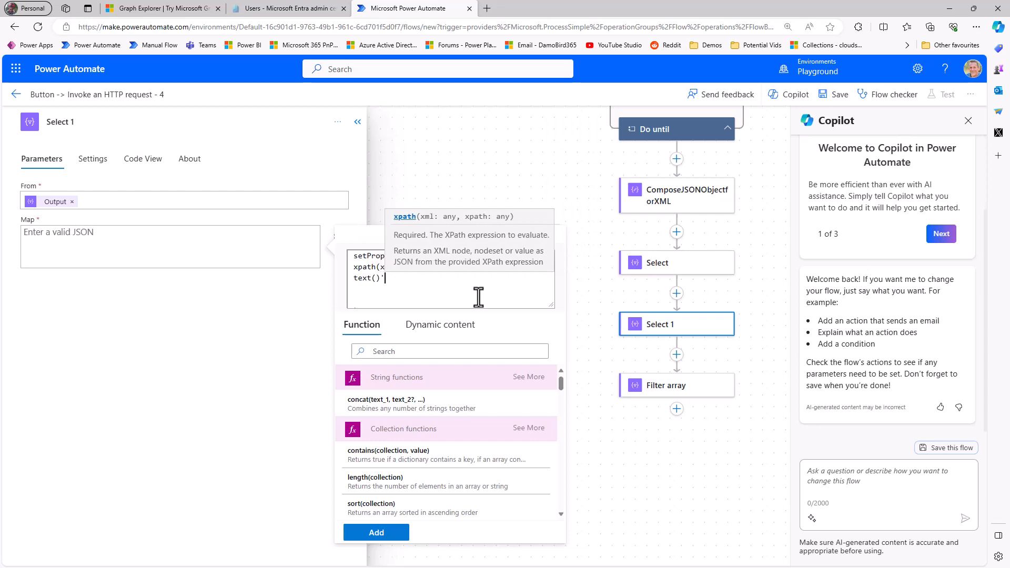
left_click(478, 297)
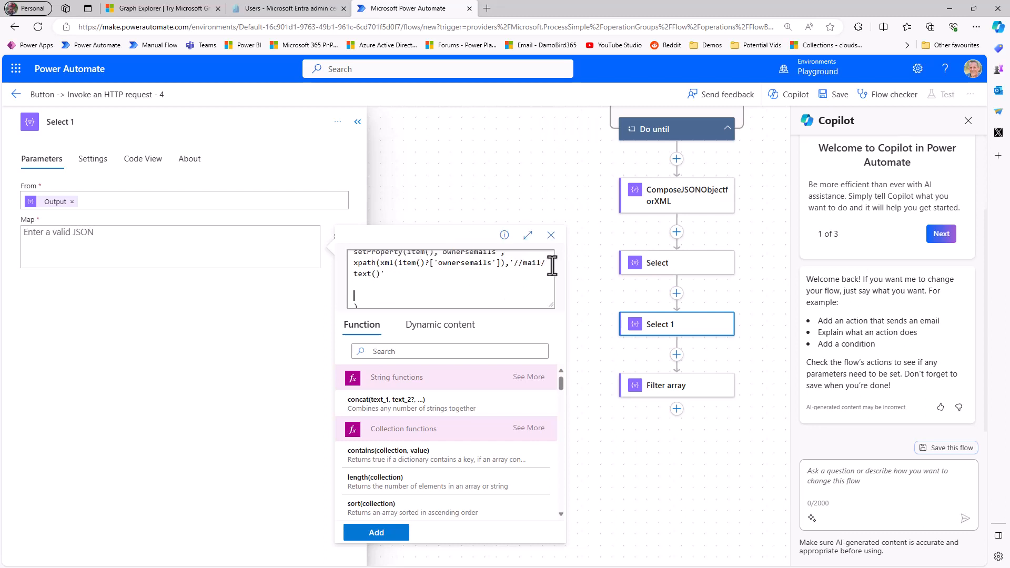
left_click(408, 276)
type(")")
Wrap the xpath() call in join() with ';' as the delimiter and add the complete setProperty expression as Select 1's Map value
key("Up")
key("Left")
key("Left")
key("Left")
key("Left")
key("Left")
key("Left")
key("Left")
type("join")
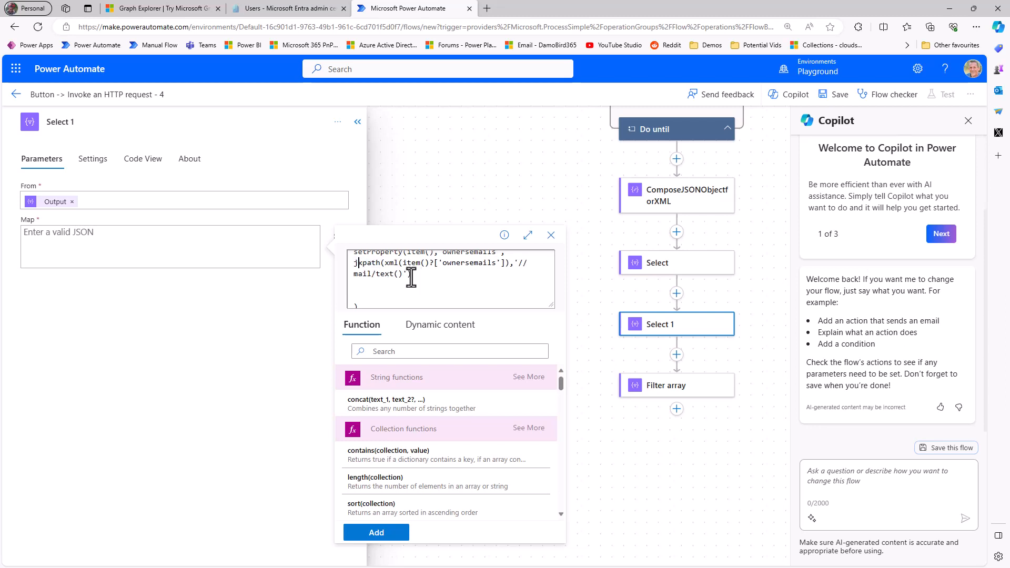
type("(")
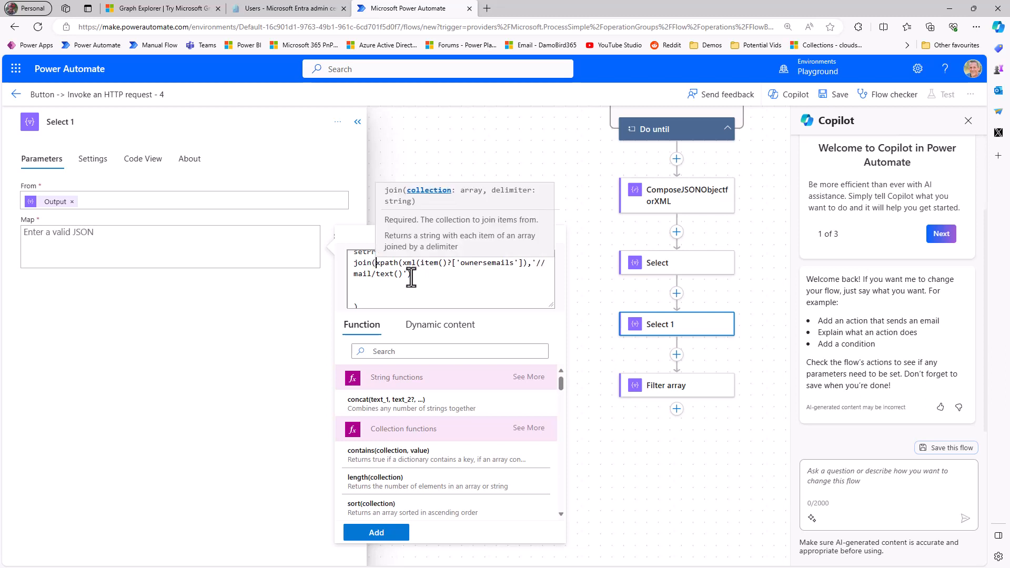
key("Down")
key("Right")
key("Right")
key("Right")
key("Right")
key("Right")
key("Right")
key("Right")
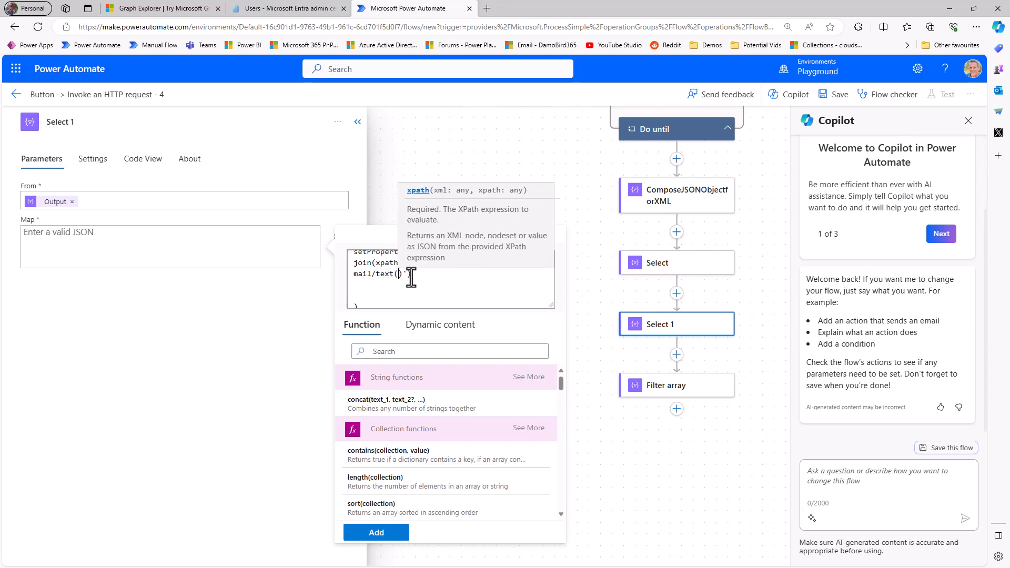
key("Right")
type(",")
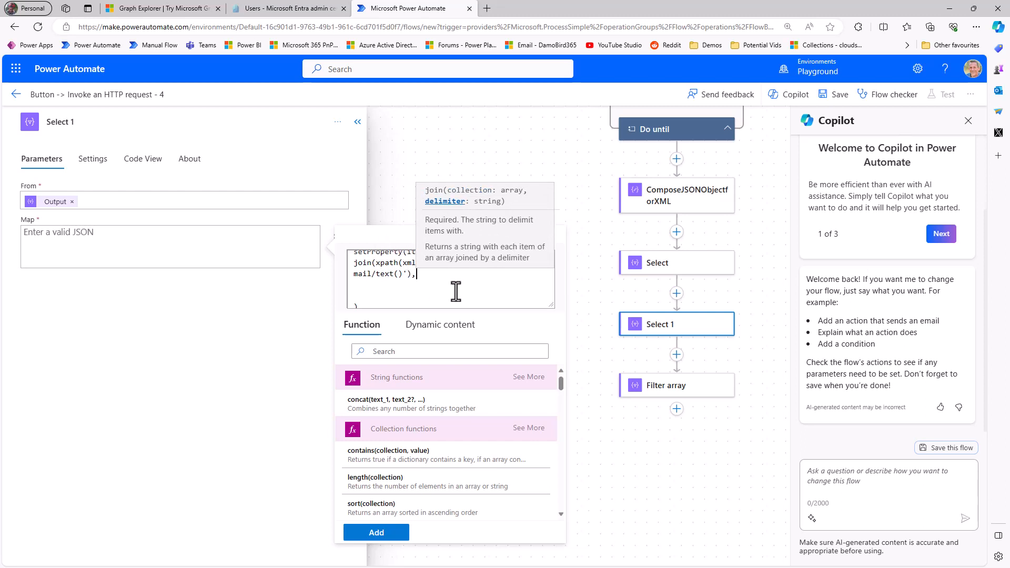
type("';")
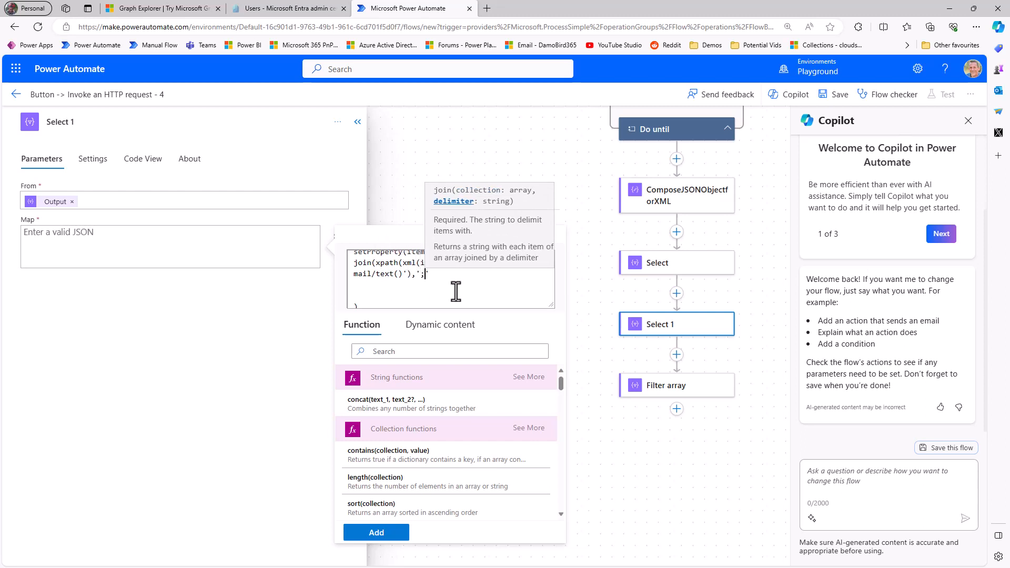
type("'")
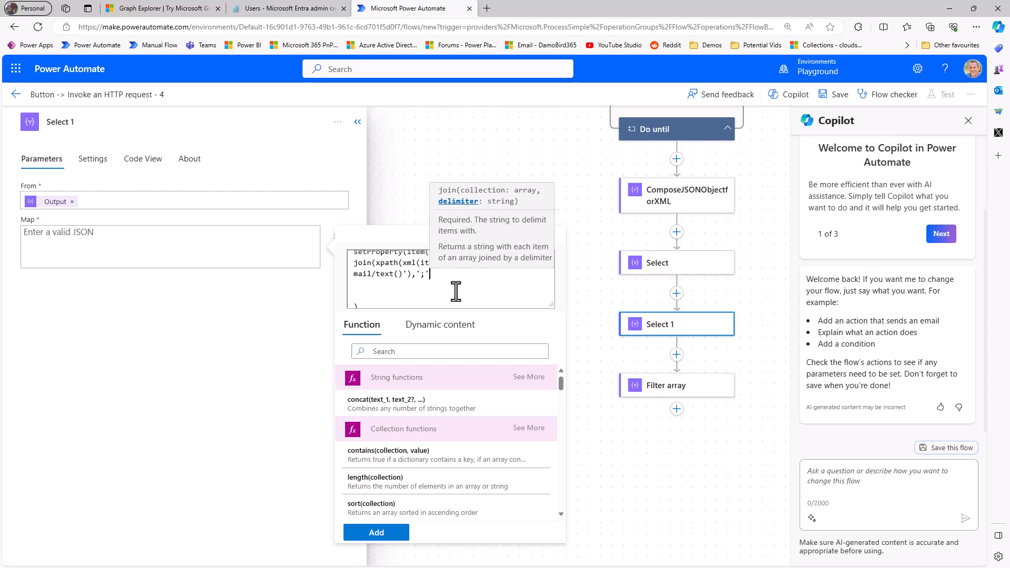
type(")")
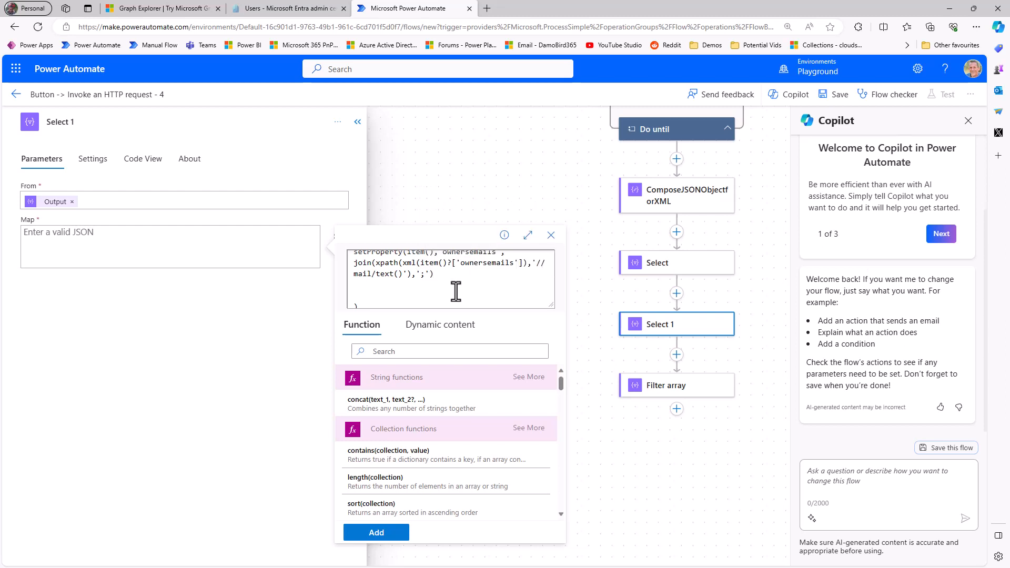
scroll(455, 291, "up", 1)
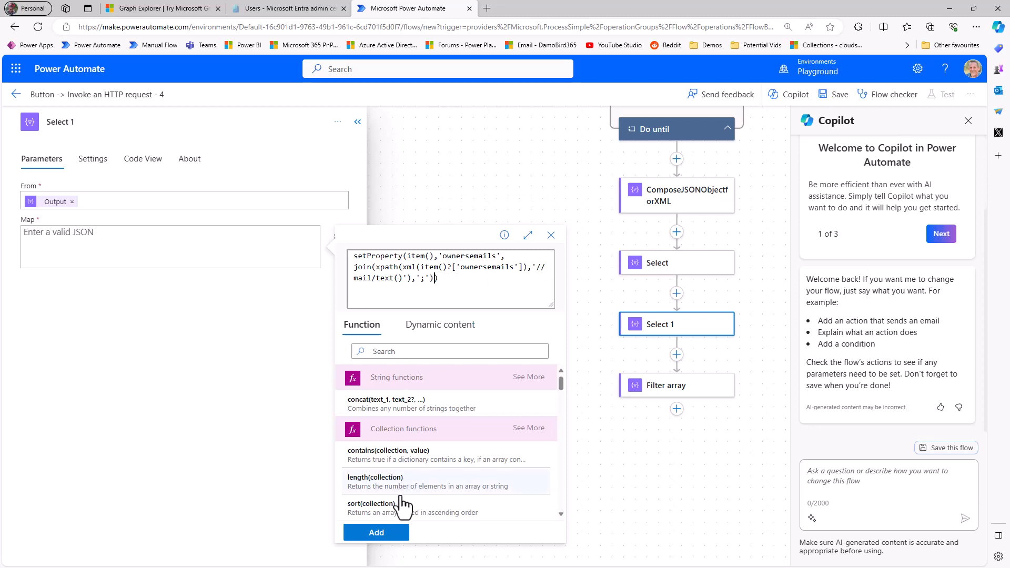
left_click(376, 533)
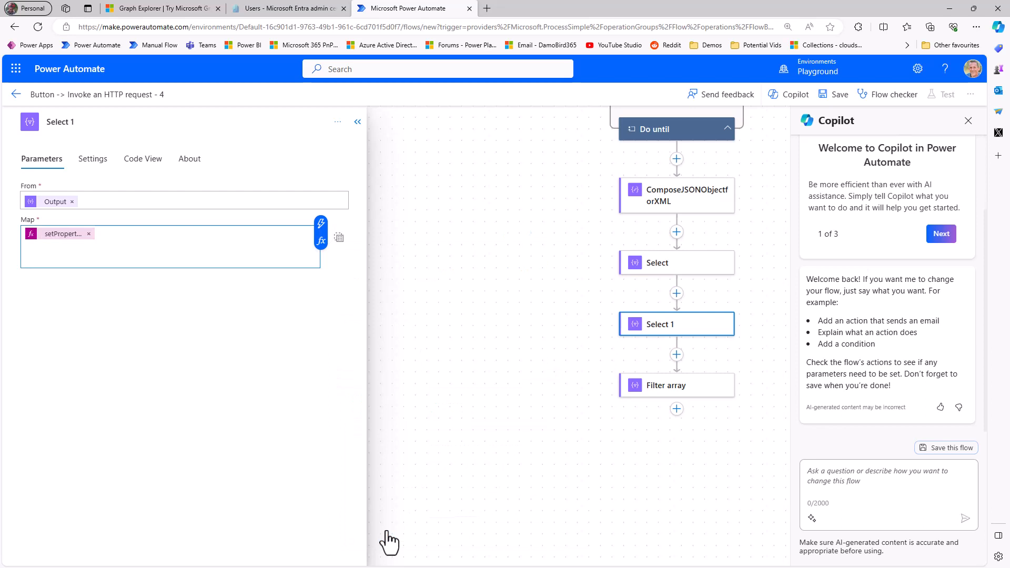
Reopen Select 1's Map expression and review its setProperty, join, xpath and xml parts
left_click(54, 236)
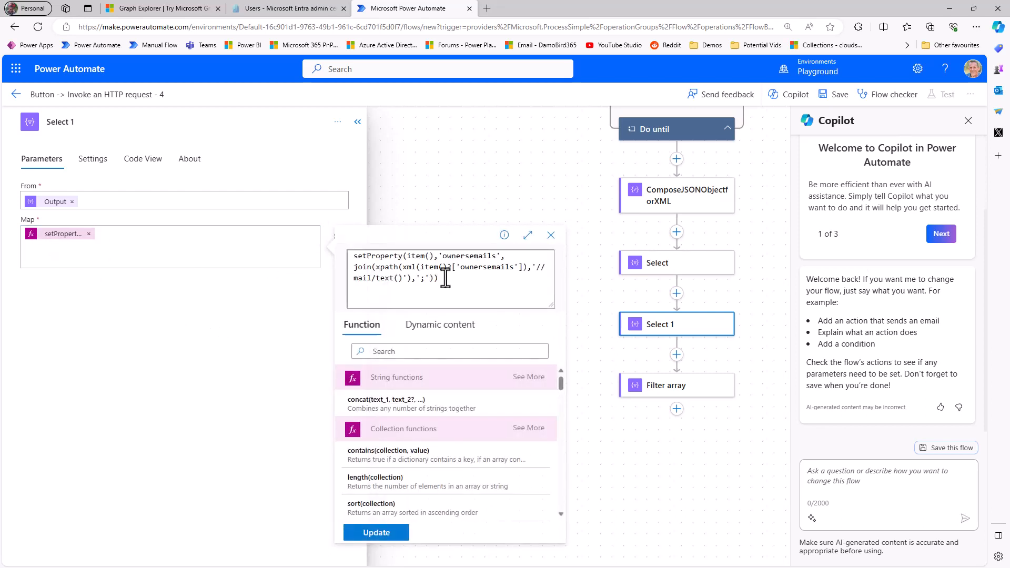
left_click_drag(407, 256, 496, 258)
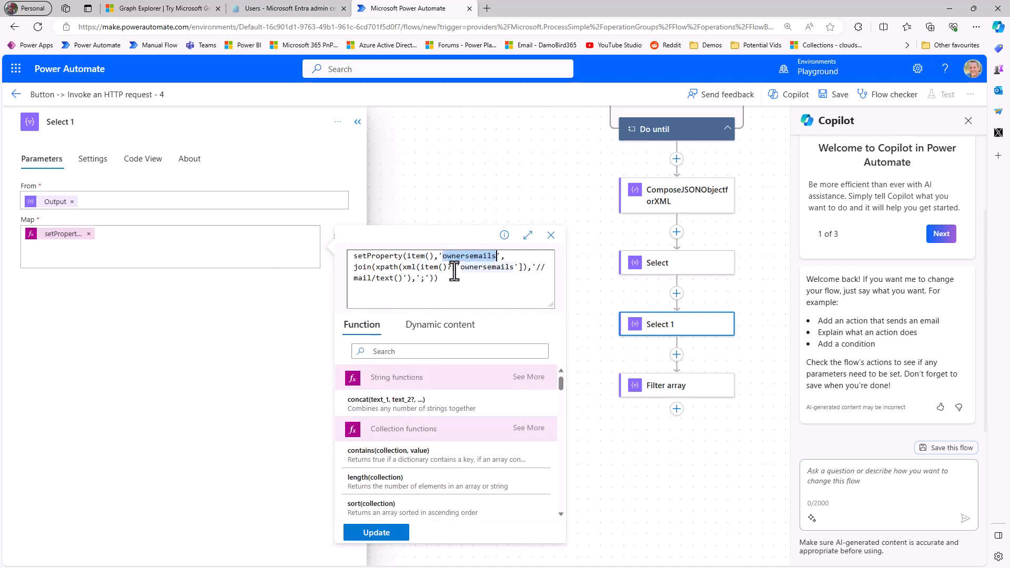
left_click_drag(420, 268, 524, 269)
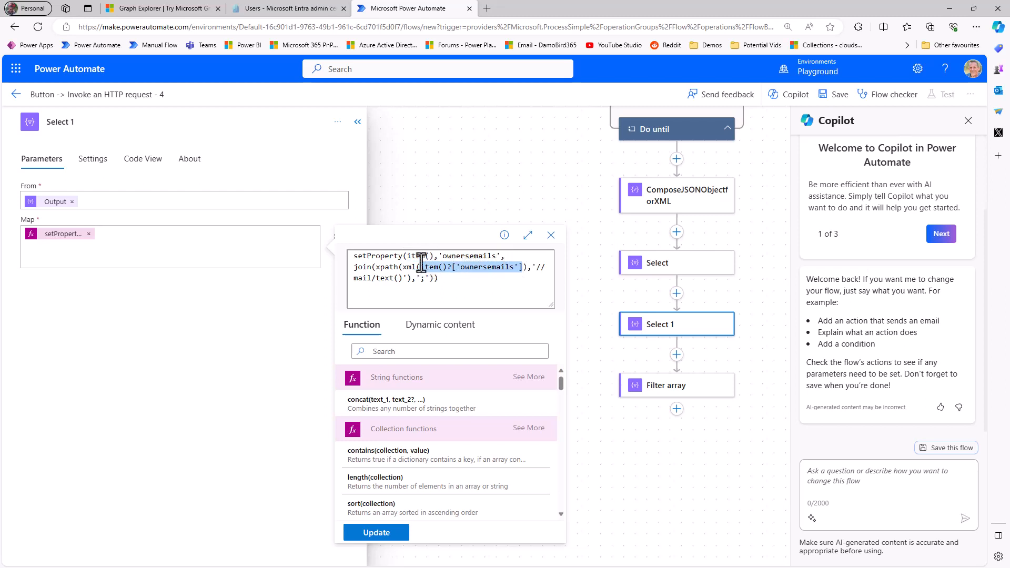
left_click_drag(402, 267, 525, 269)
left_click_drag(375, 268, 408, 278)
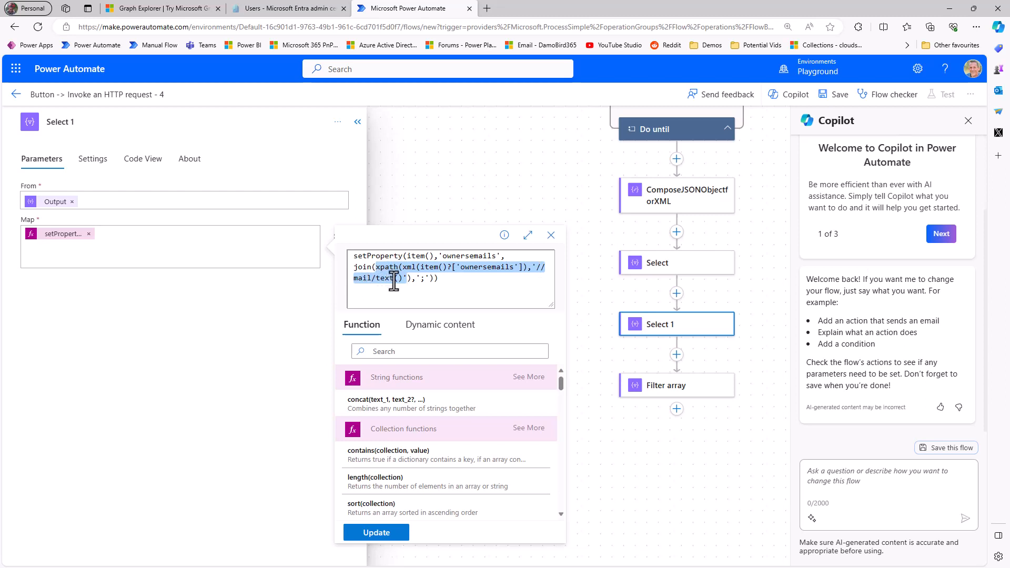
left_click_drag(354, 267, 441, 302)
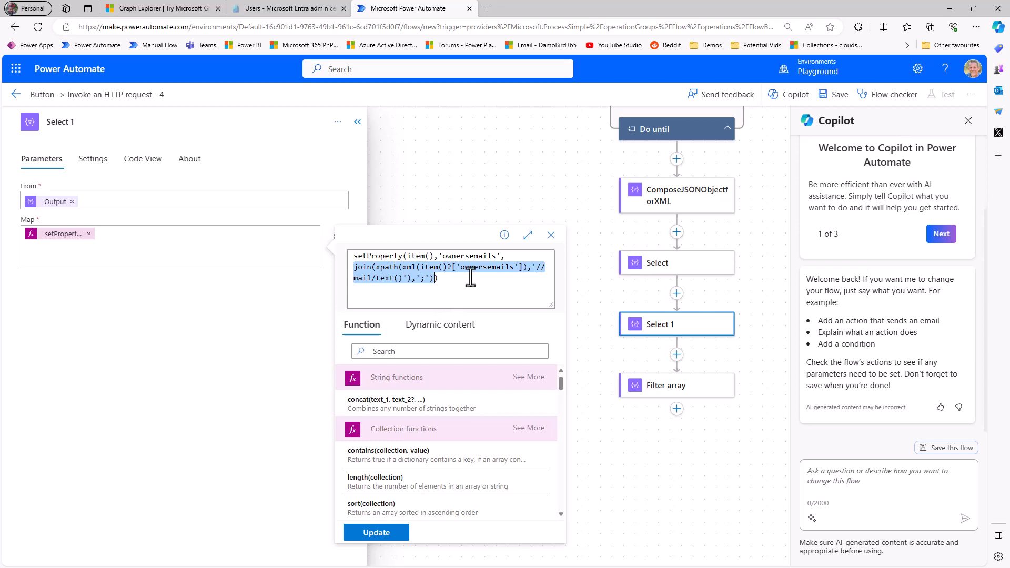
double_click(453, 256)
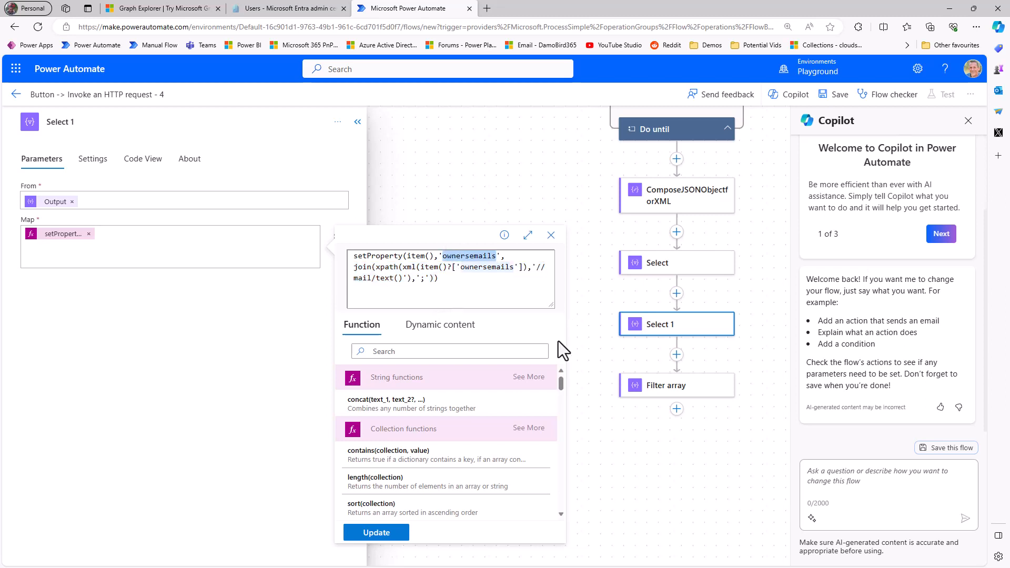
Compare the ownersemails references in Select 1's Map expression with the ownersemails key in Select's Map
double_click(478, 267)
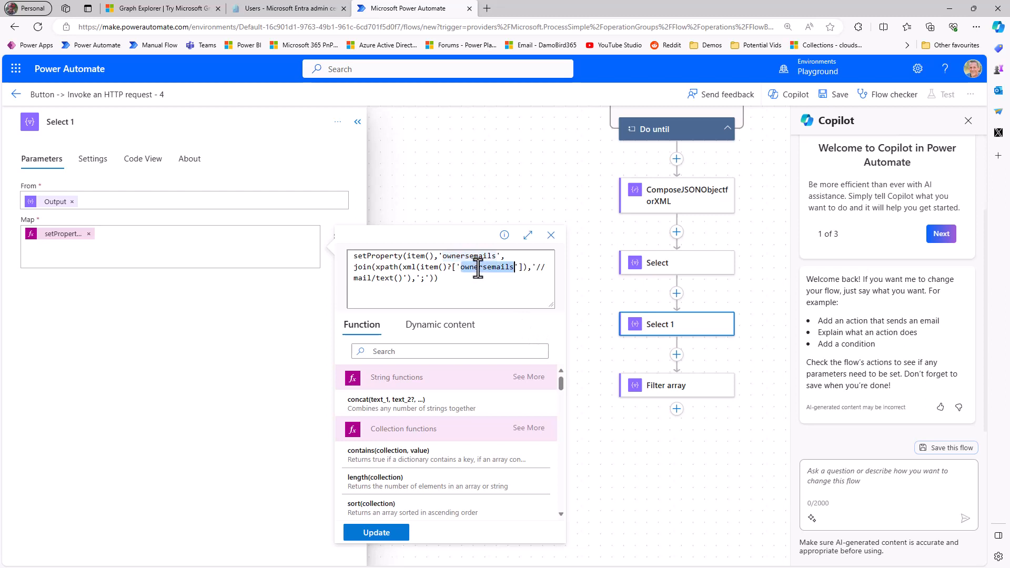
left_click(660, 271)
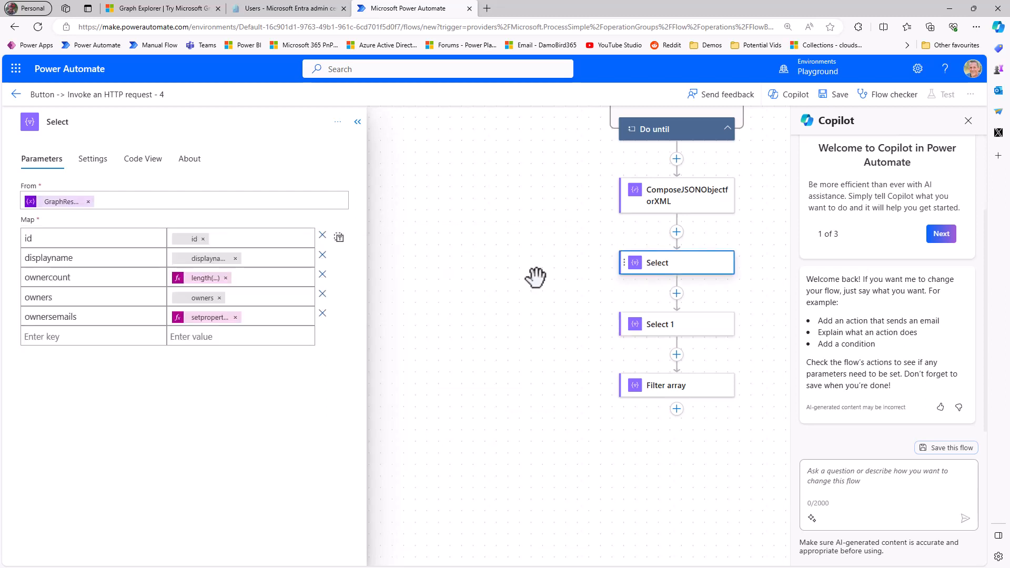
double_click(30, 321)
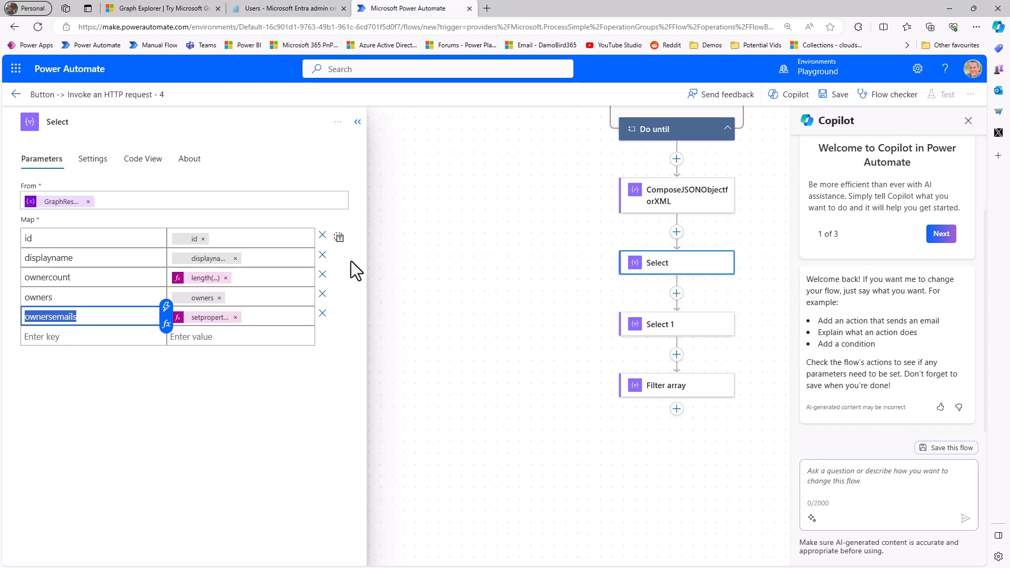
left_click(610, 324)
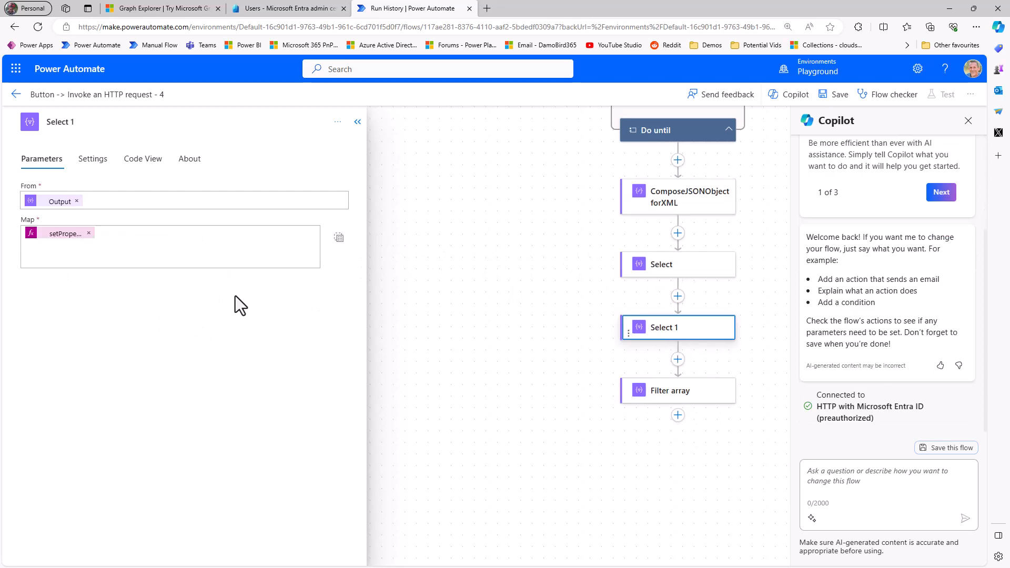
left_click(58, 234)
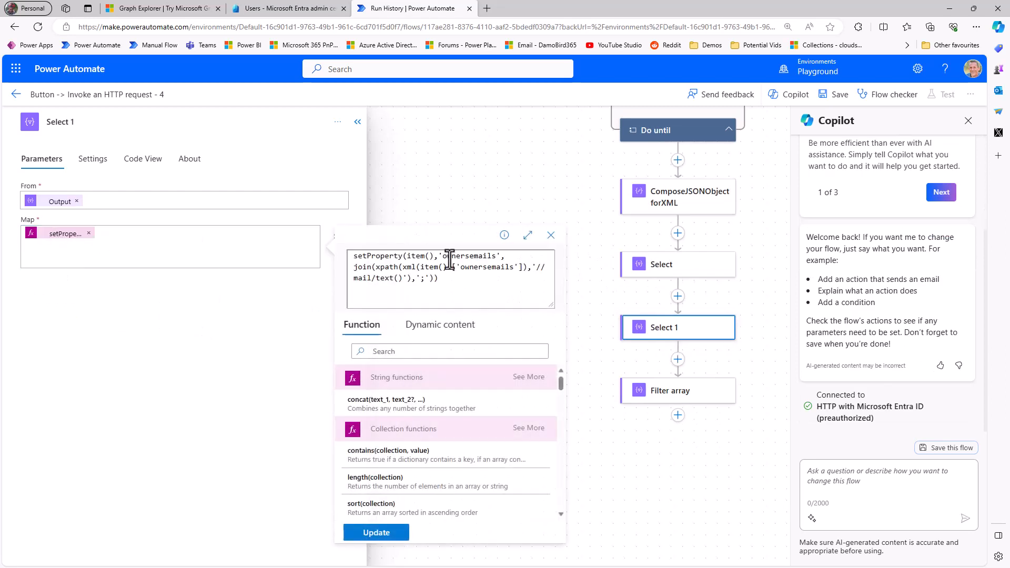
left_click_drag(443, 257, 511, 268)
left_click_drag(443, 256, 497, 256)
left_click_drag(421, 267, 522, 267)
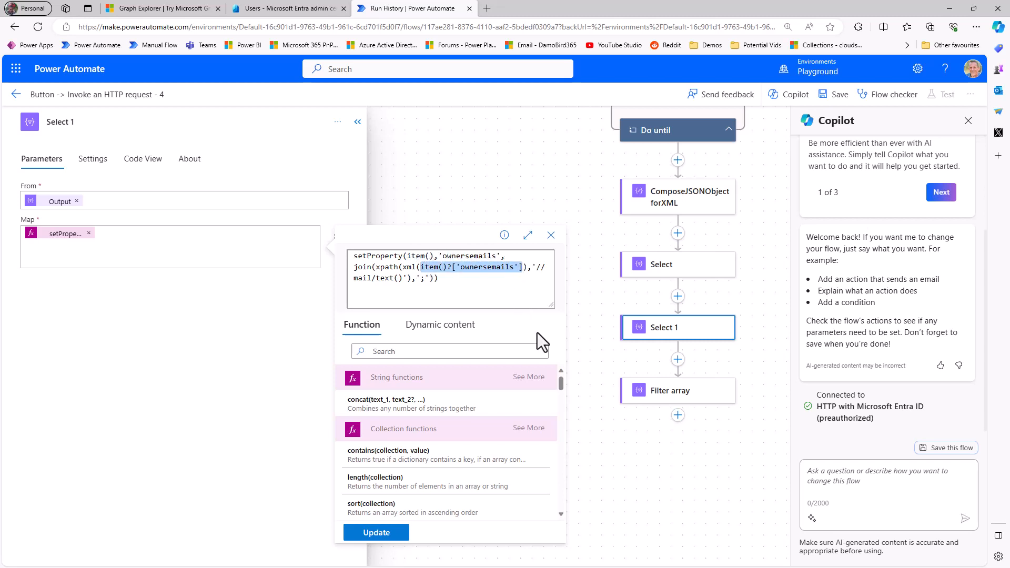
Save and test the flow, and open Select 1's details in the run
left_click(836, 96)
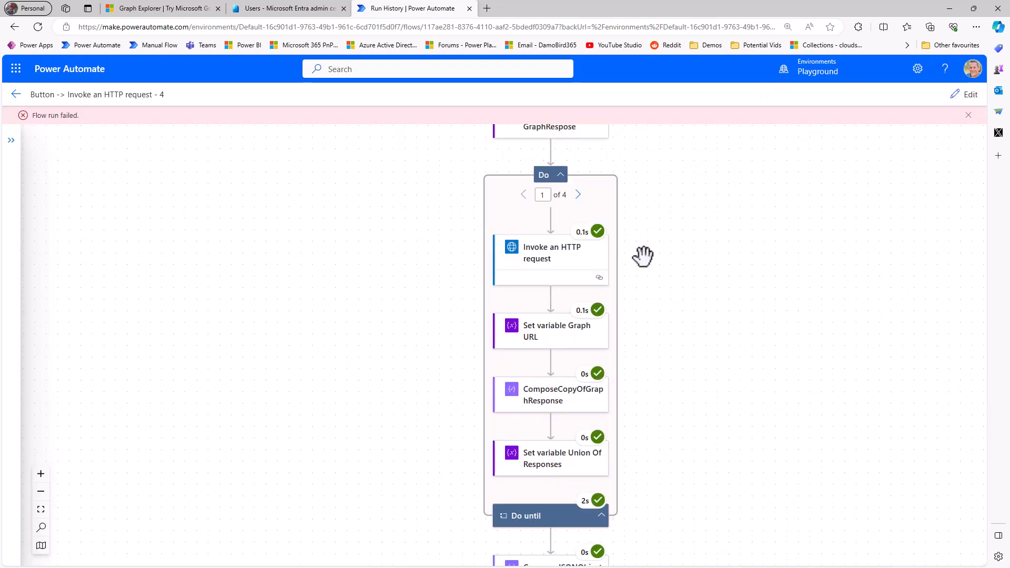
scroll(643, 256, "down", 5)
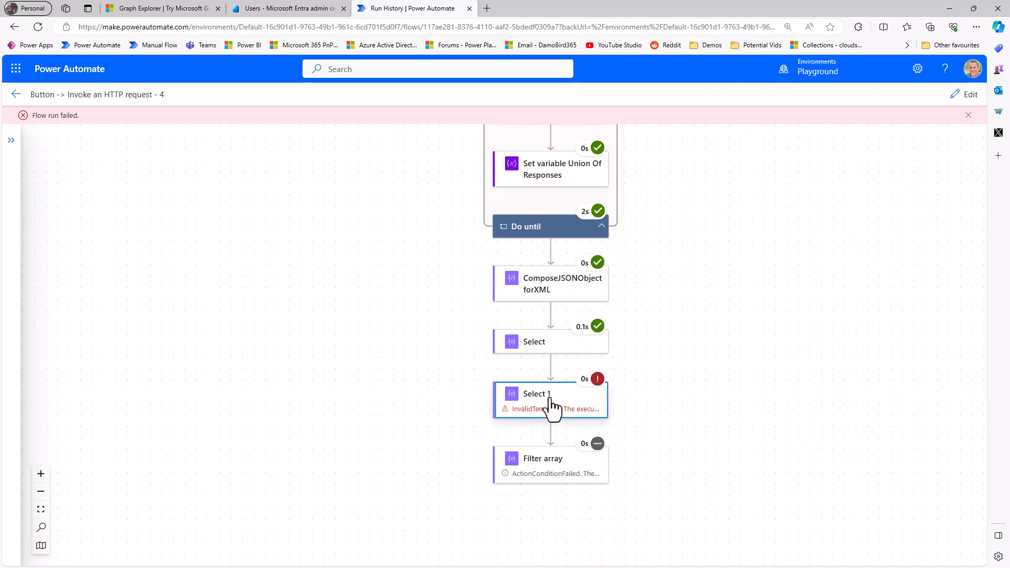
left_click(551, 408)
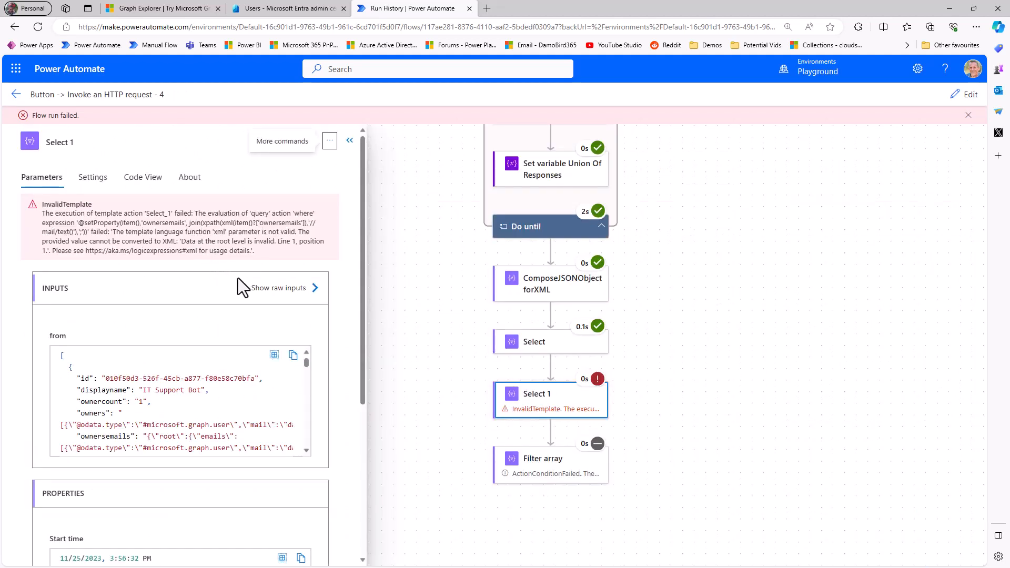
Inspect the ownersemails values in Select's raw outputs and return to Select 1's run details
left_click(534, 347)
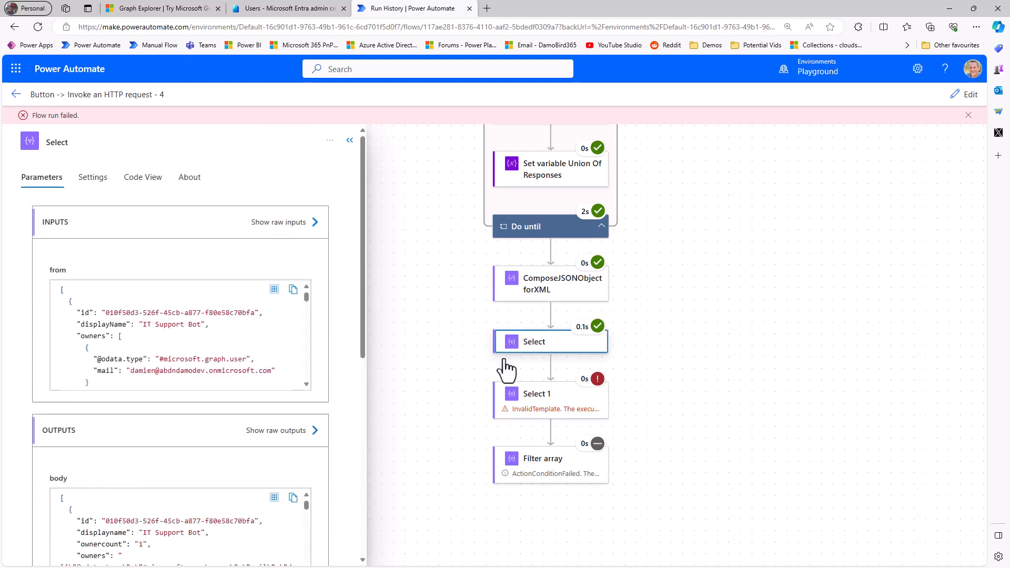
left_click(274, 435)
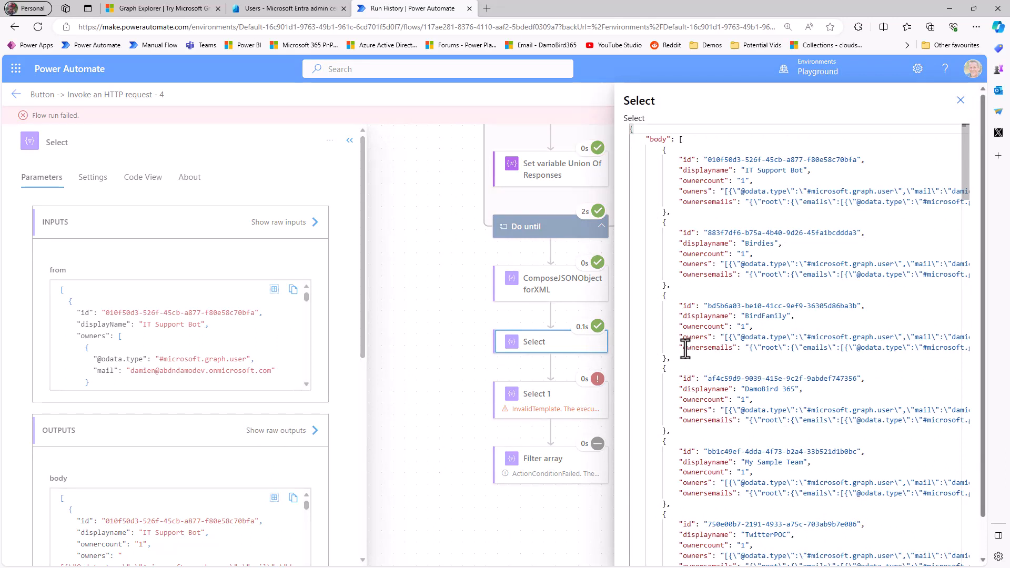
left_click_drag(682, 347, 911, 348)
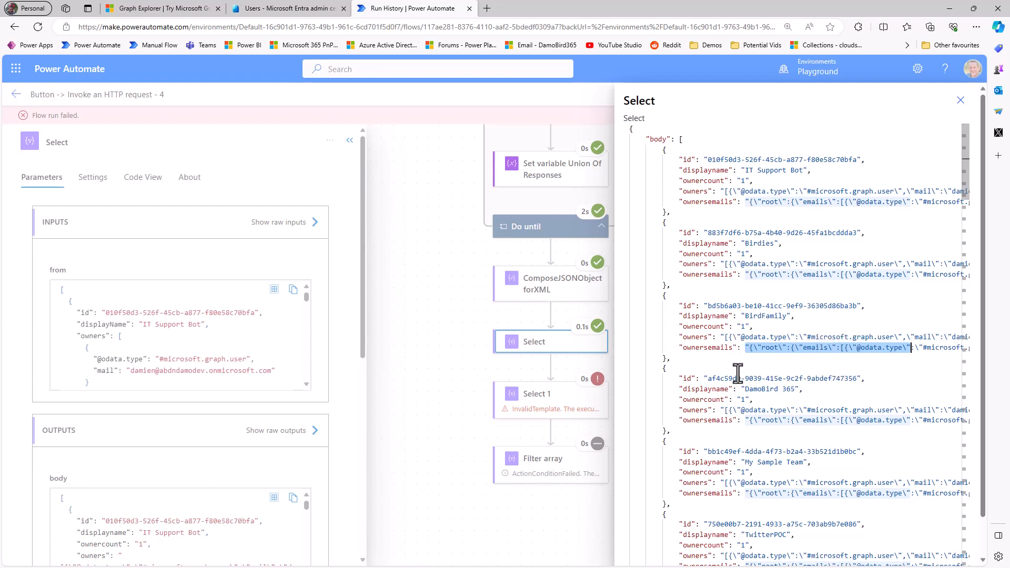
left_click(545, 413)
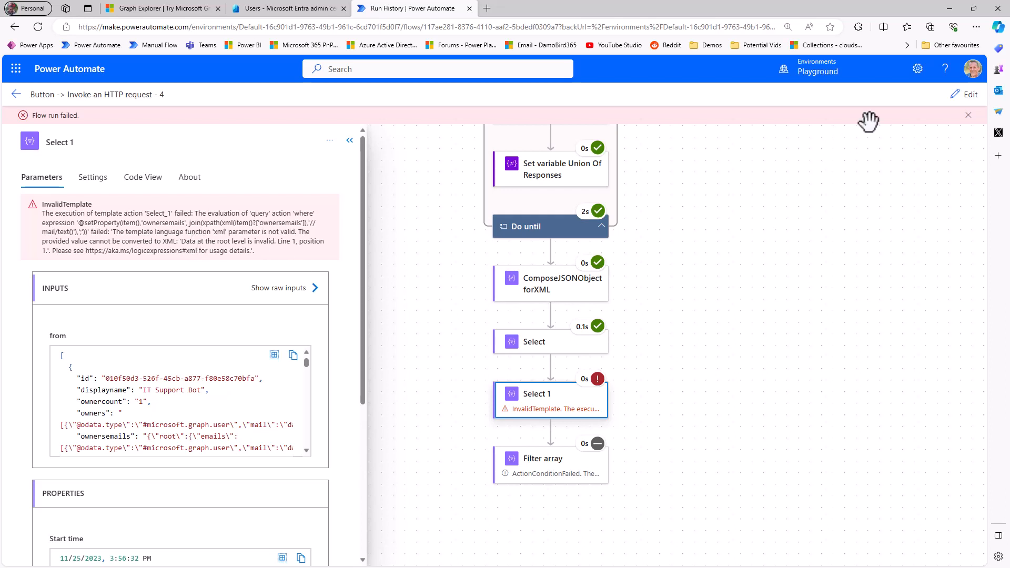
Edit the flow and wrap item()?['ownersemails'] in json() inside the xml() call of Select 1's Map expression, updating the expression
left_click(964, 108)
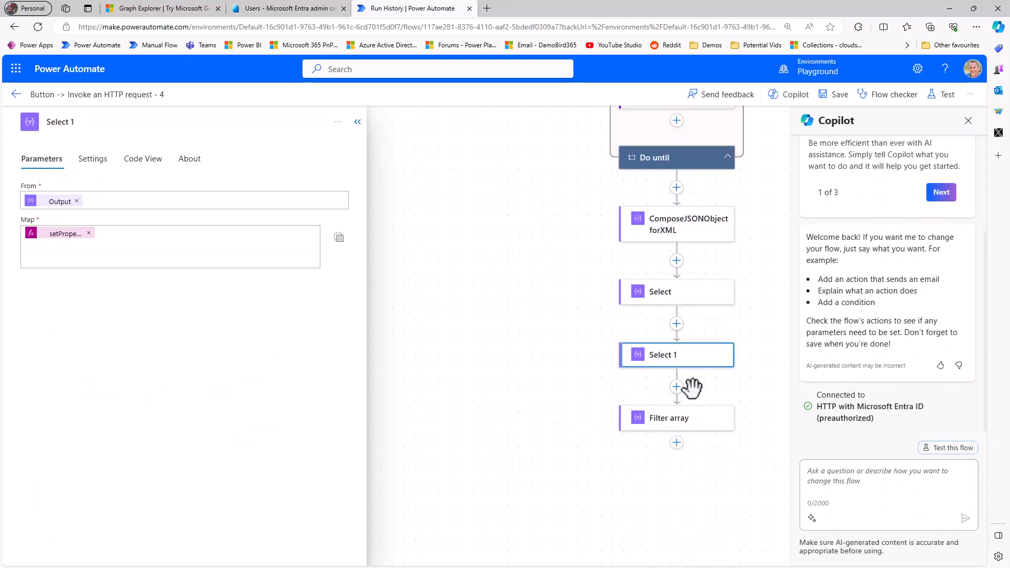
left_click(65, 237)
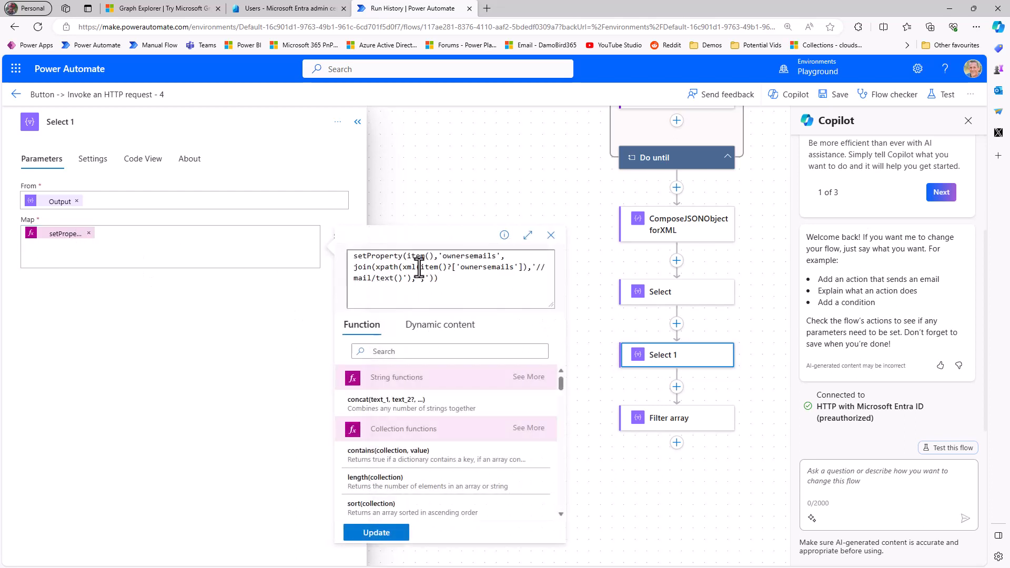
left_click_drag(421, 267, 520, 267)
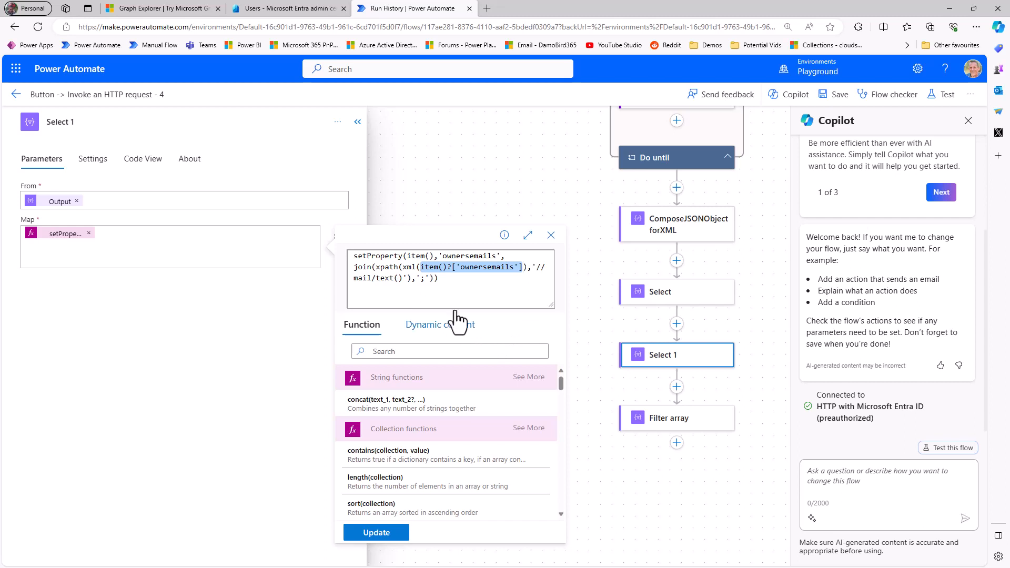
left_click(421, 266)
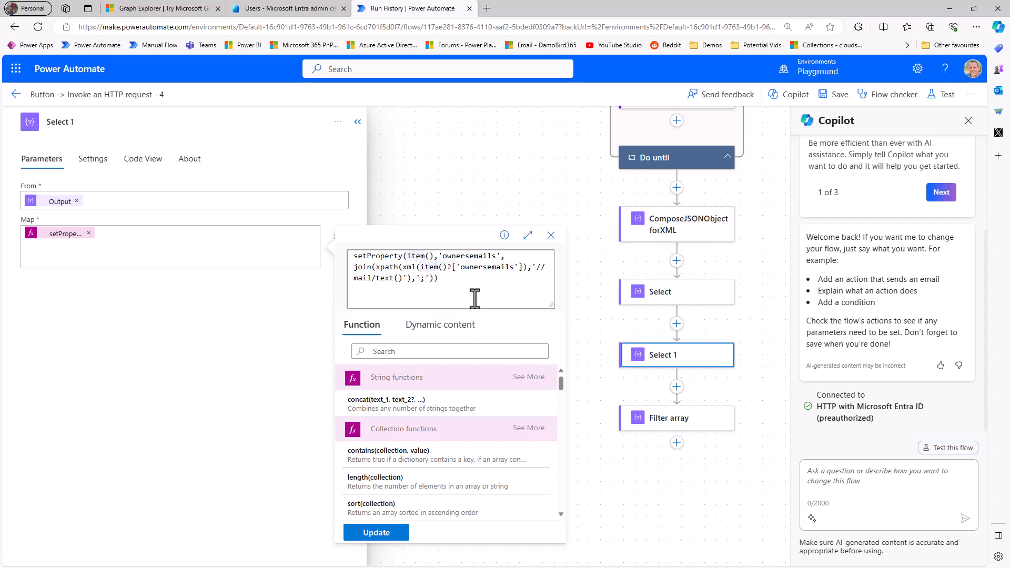
type("json(")
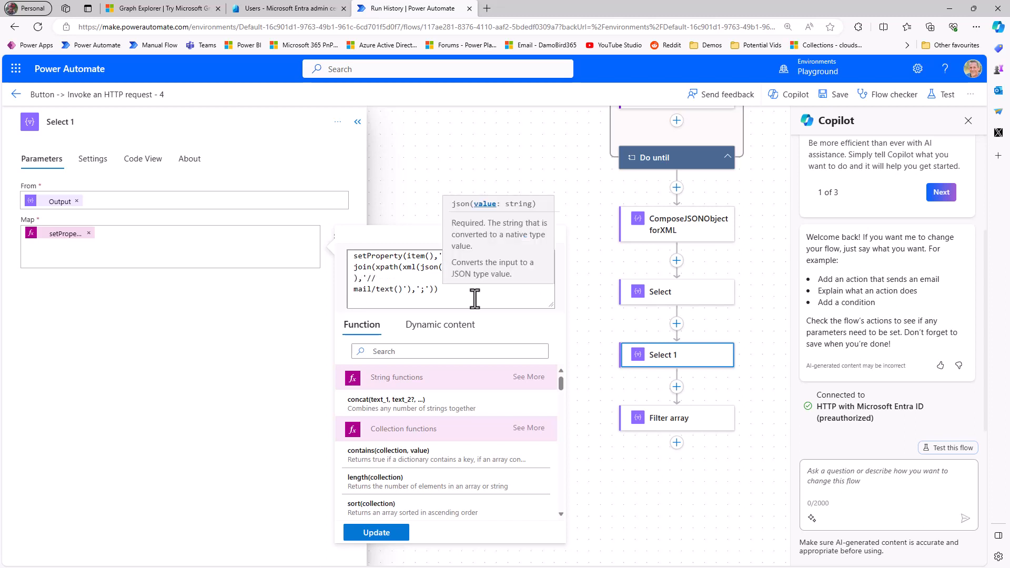
key("Right")
key("Right")
key("Right")
key("Right")
key("Right")
key("Right")
key("Right")
key("Right")
key("Right")
key("Right")
key("Right")
key("Right")
key("Right")
key("Right")
key("Right")
key("Right")
key("Right")
key("Right")
key("Right")
key("Right")
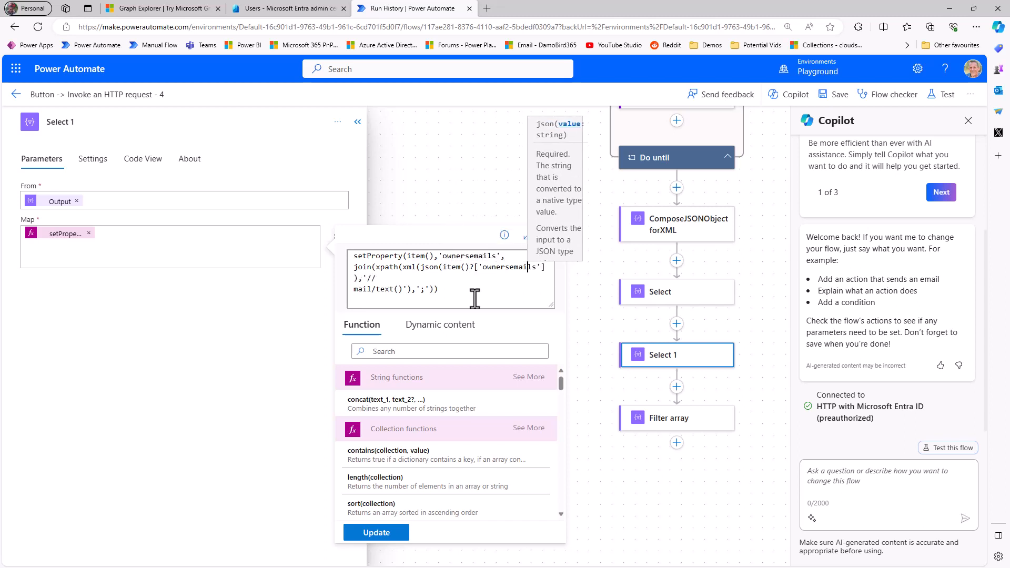
key("Right")
key("Right")
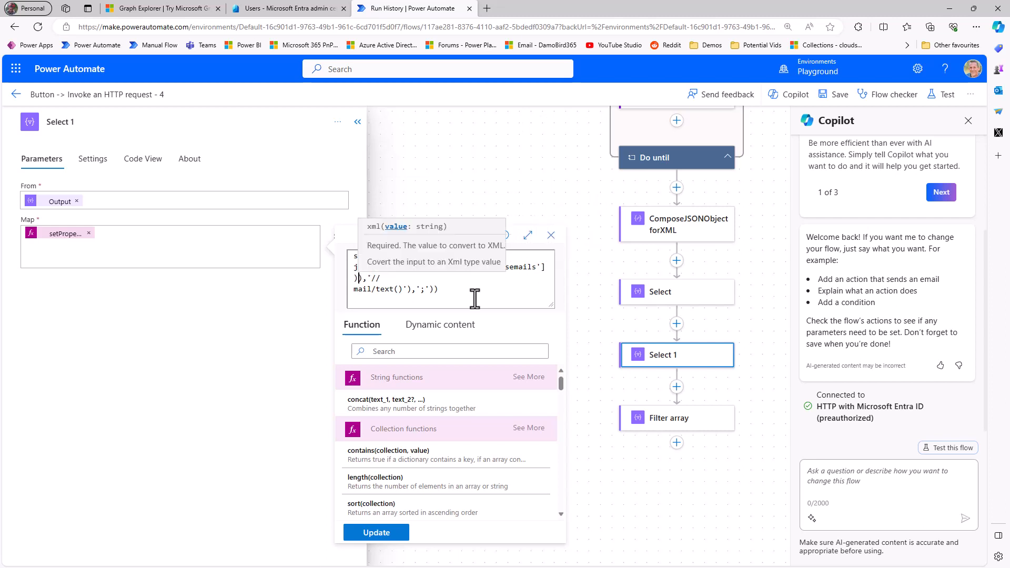
left_click(394, 535)
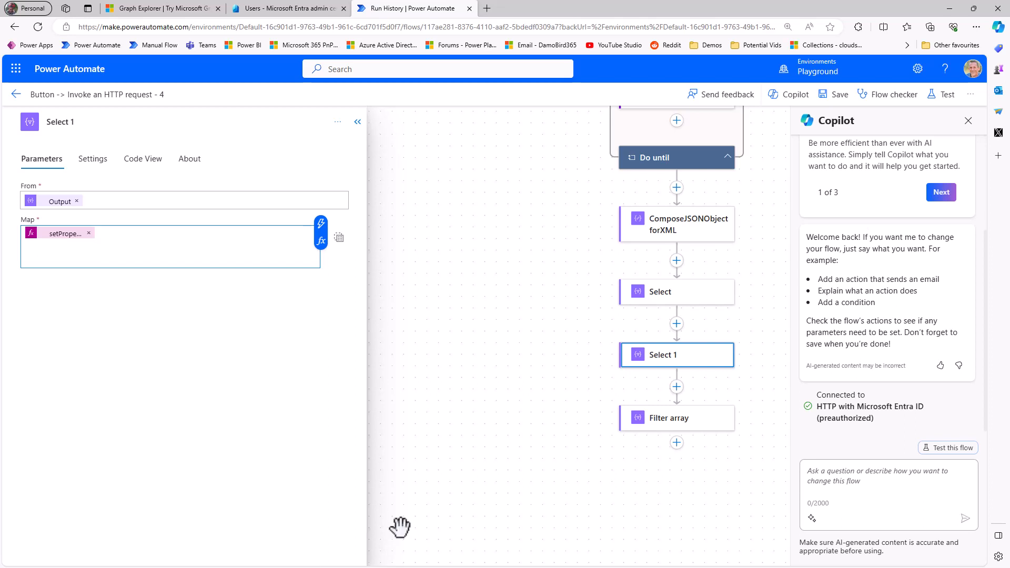
Show Select's Map as text and examine the quotes around its ownersemails and ownercount expressions
left_click(665, 294)
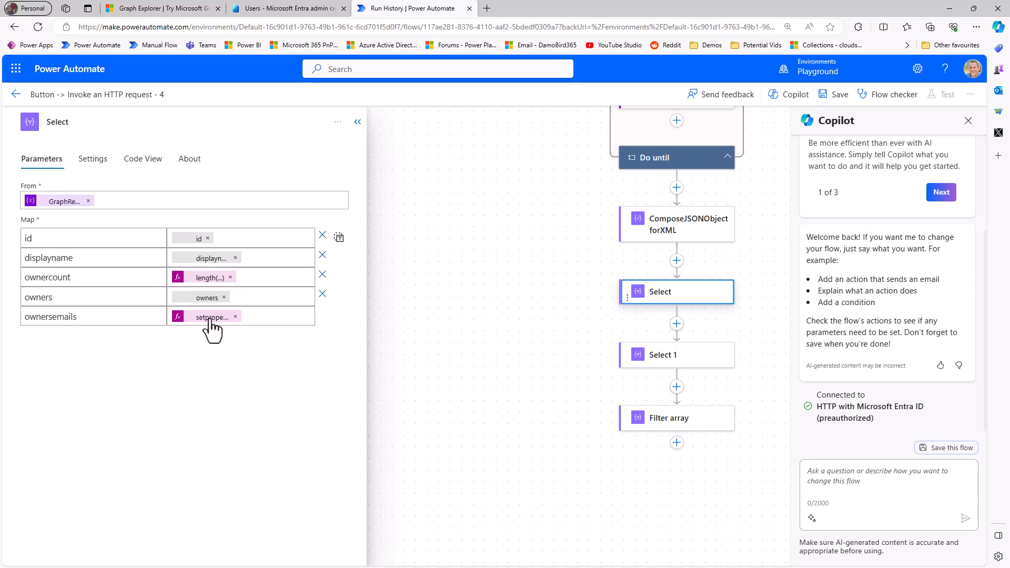
left_click(339, 238)
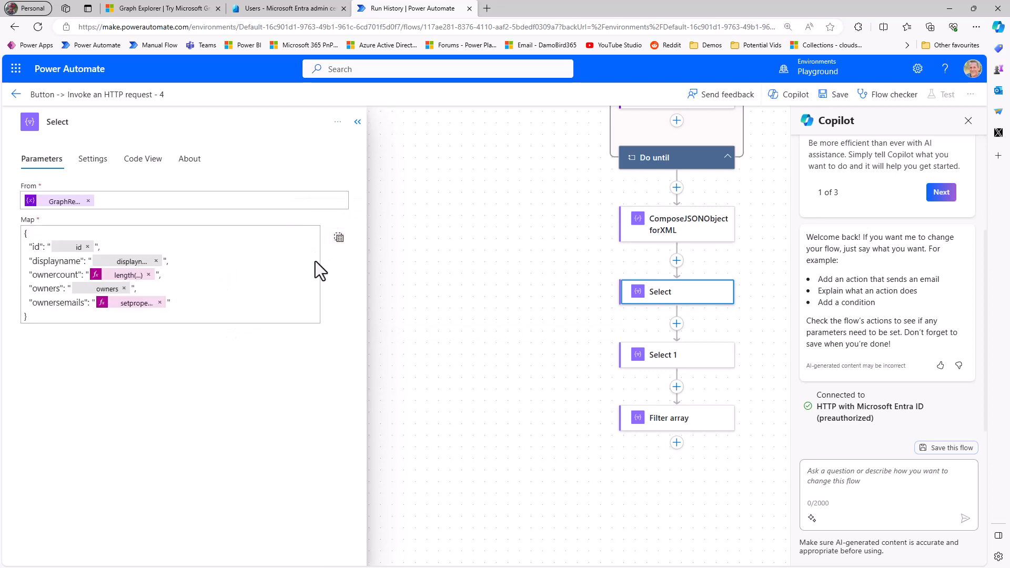
left_click(172, 303)
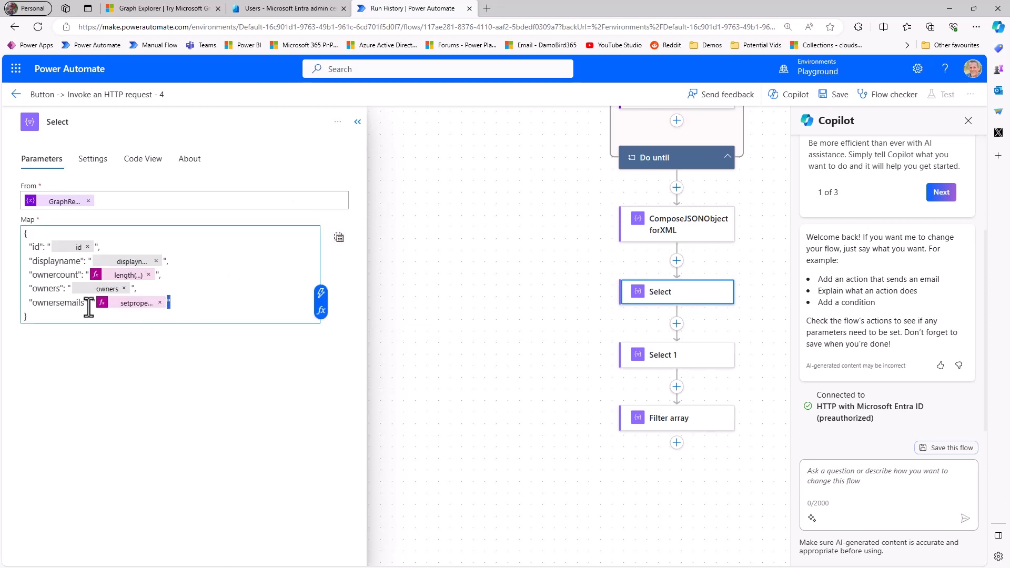
left_click(160, 275)
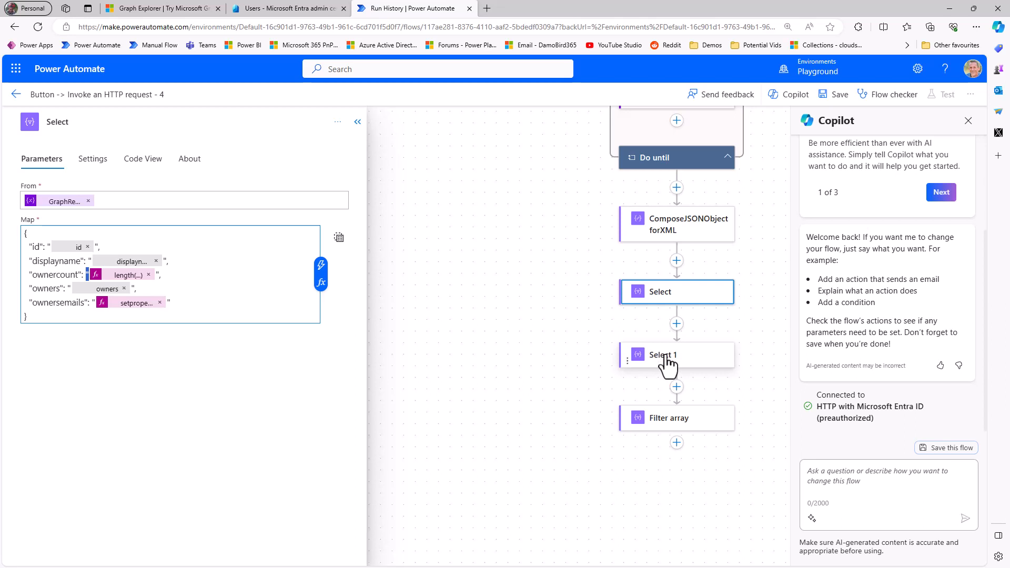
Save and test the flow, and open Select 1's raw outputs from the run
left_click(828, 100)
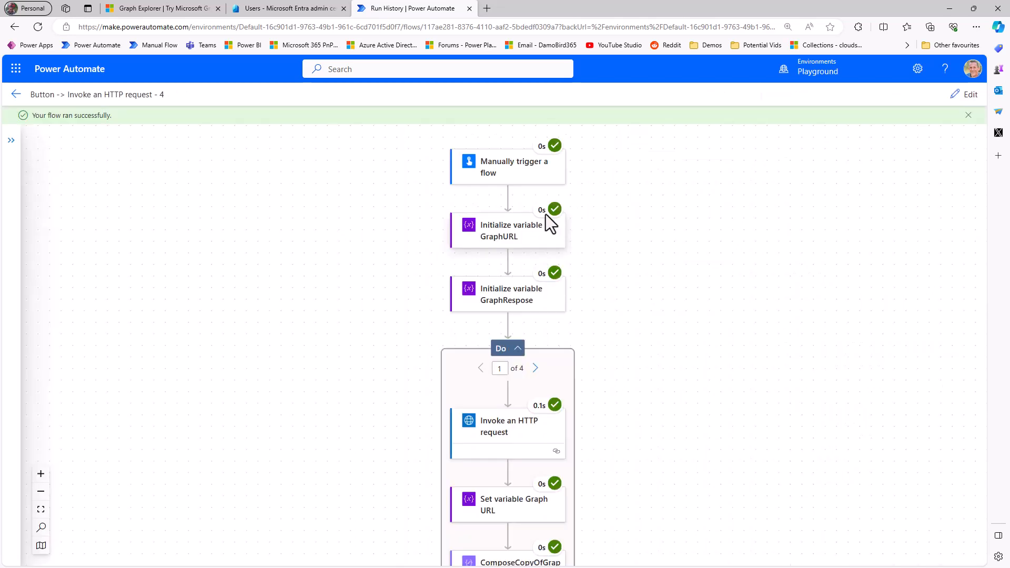
scroll(586, 266, "down", 4)
scroll(592, 277, "down", 5)
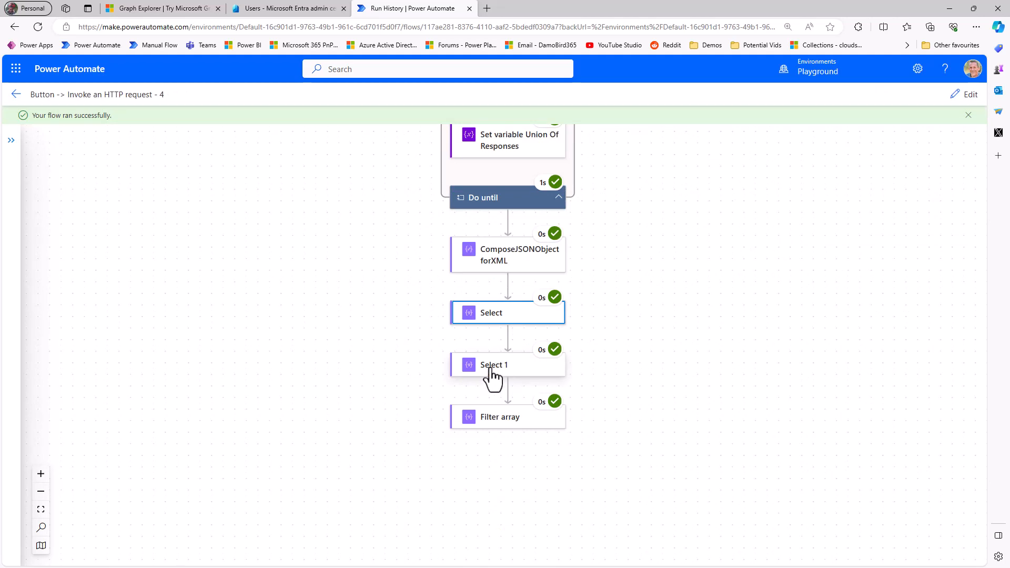
left_click(492, 371)
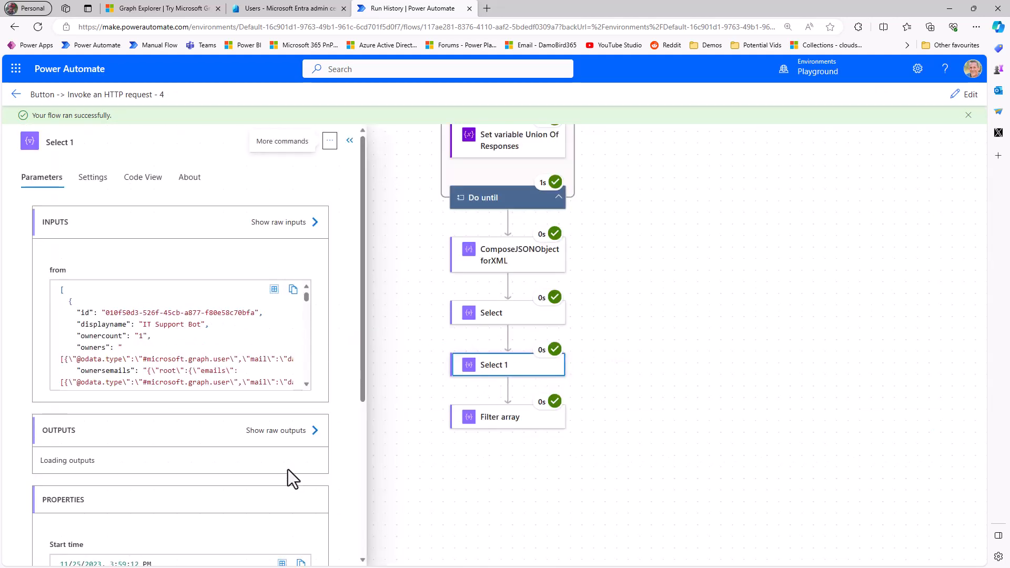
left_click(278, 431)
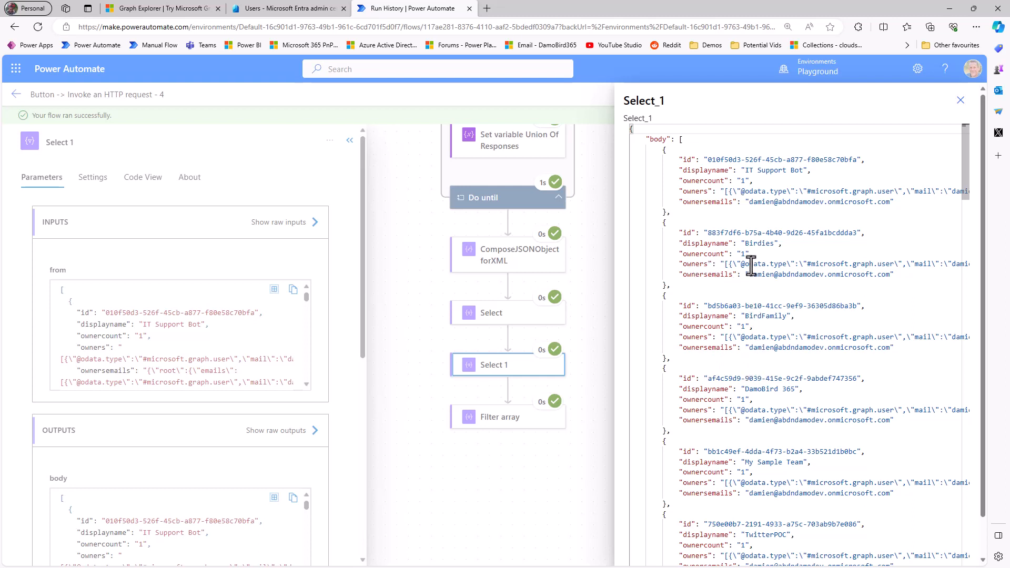
Examine the ownersemails values in Select 1's raw outputs, including the Collab Project entry, and close the outputs
left_click_drag(750, 274, 898, 279)
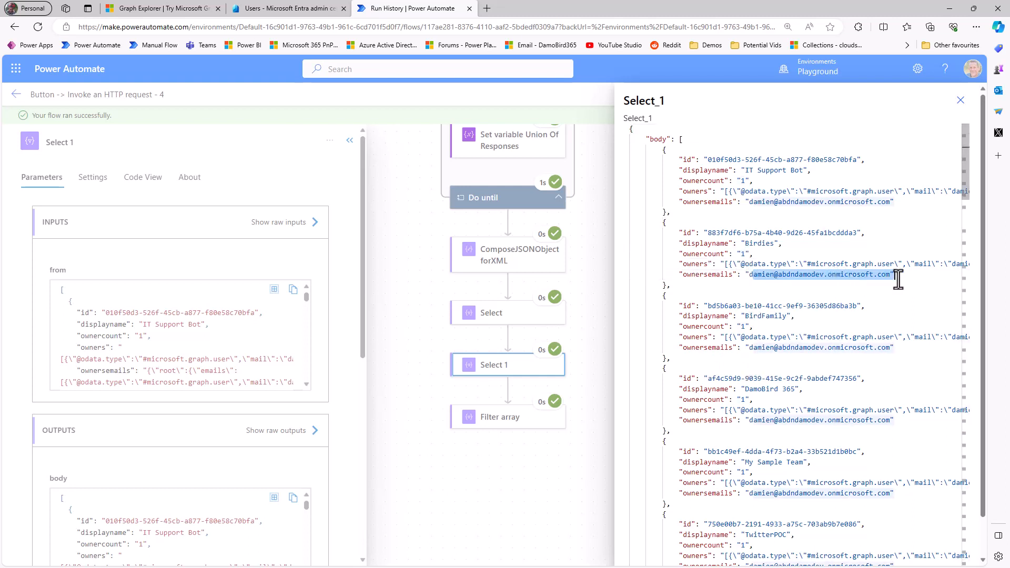
scroll(763, 408, "down", 3)
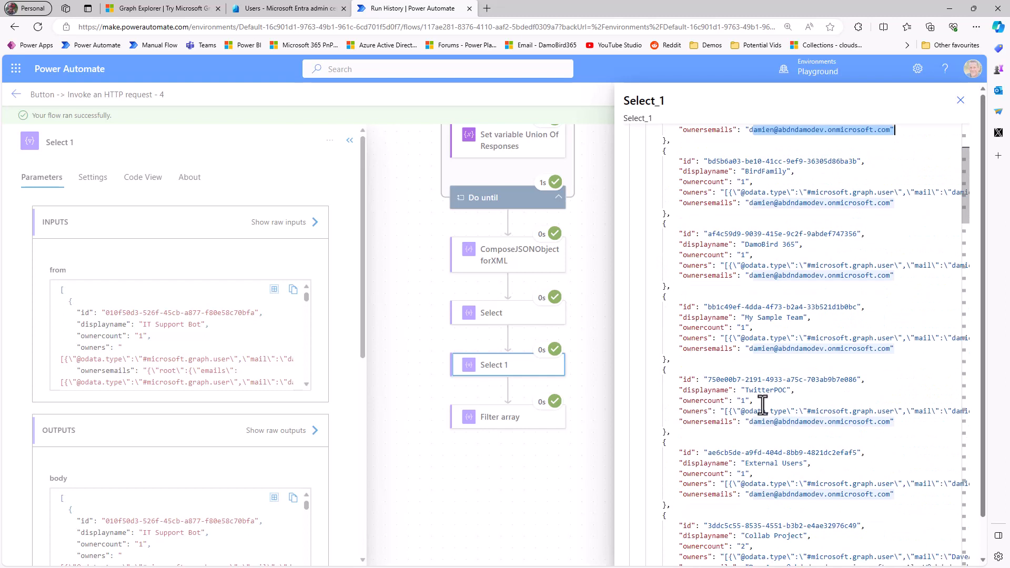
scroll(762, 407, "down", 2)
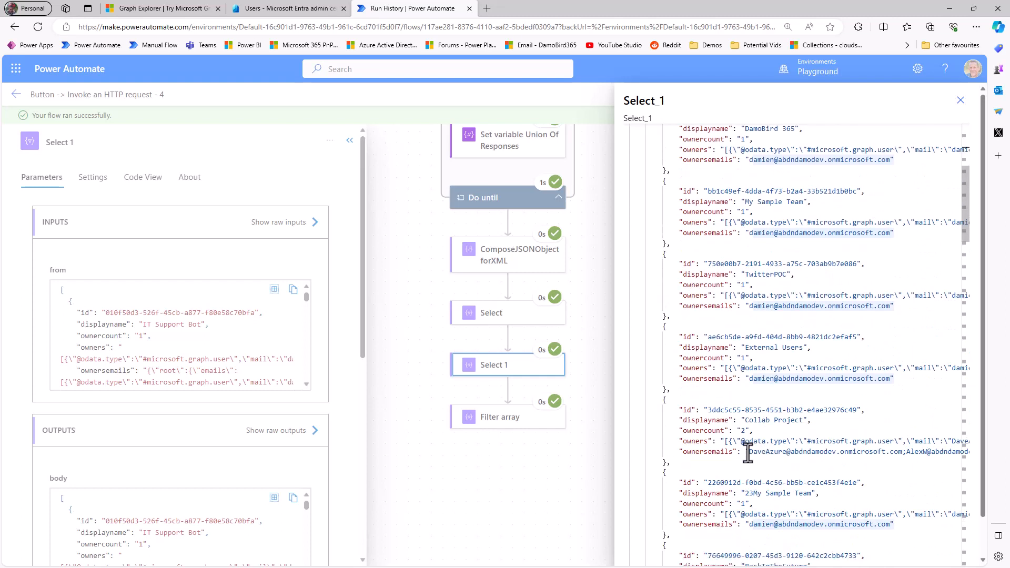
left_click_drag(748, 453, 913, 456)
left_click(906, 453)
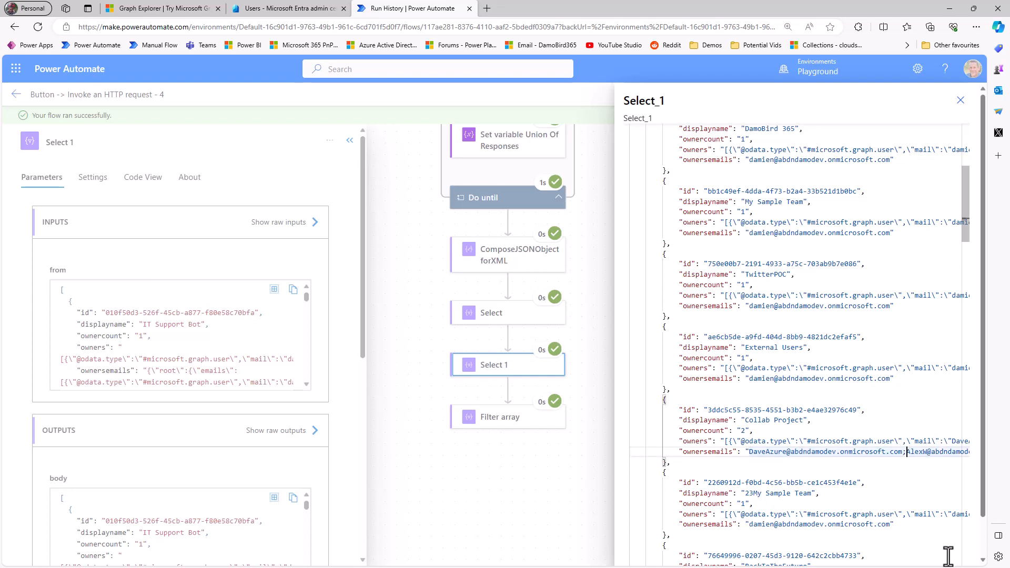
left_click_drag(747, 451, 907, 455)
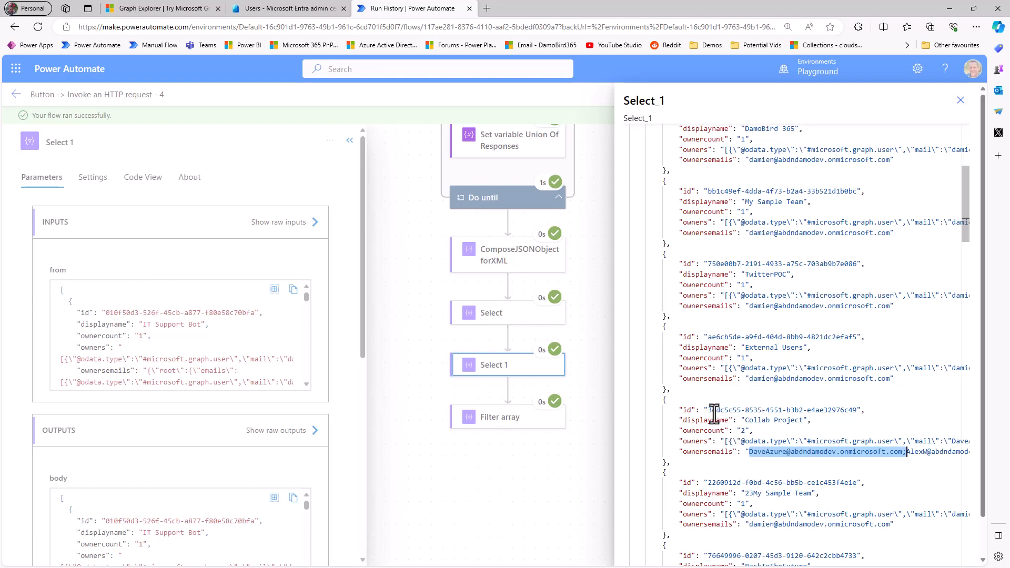
left_click(960, 101)
scroll(643, 344, "up", 10)
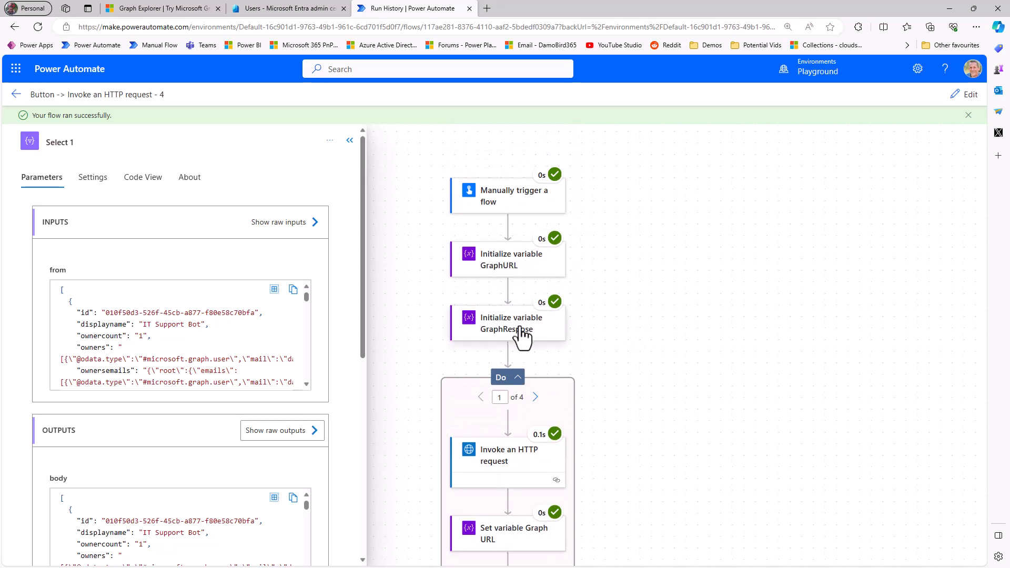
Open the flow for editing and add a parallel branch below the manual trigger with an Initialize variable action
scroll(536, 342, "down", 3)
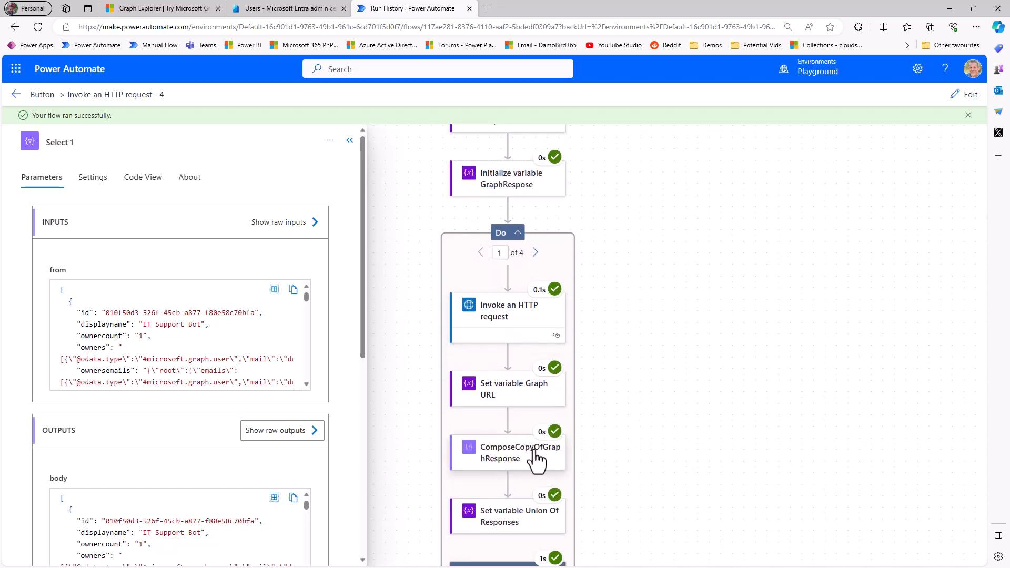
scroll(536, 420, "down", 2)
scroll(536, 384, "down", 4)
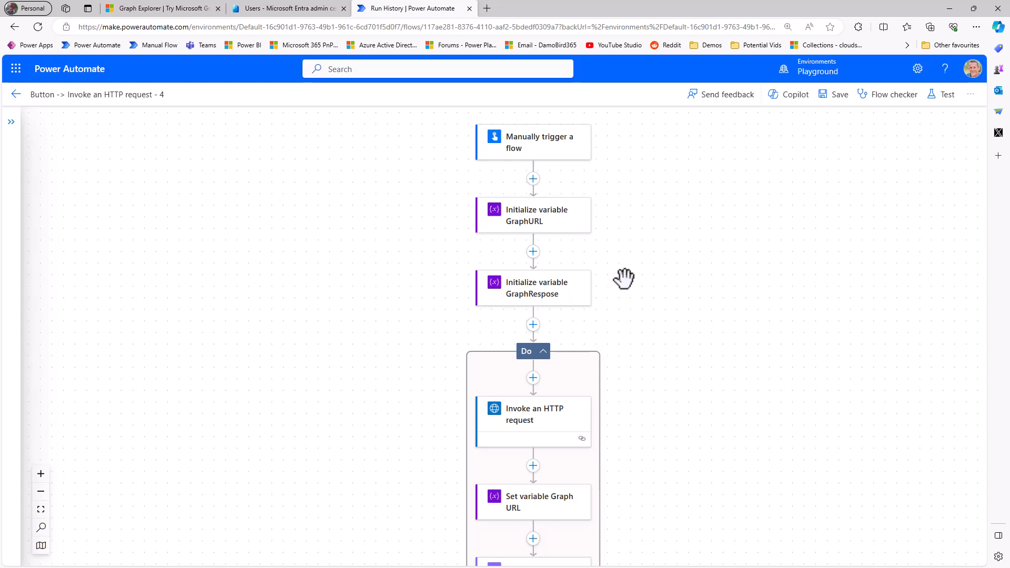
left_click(535, 173)
left_click(542, 195)
left_click(160, 157)
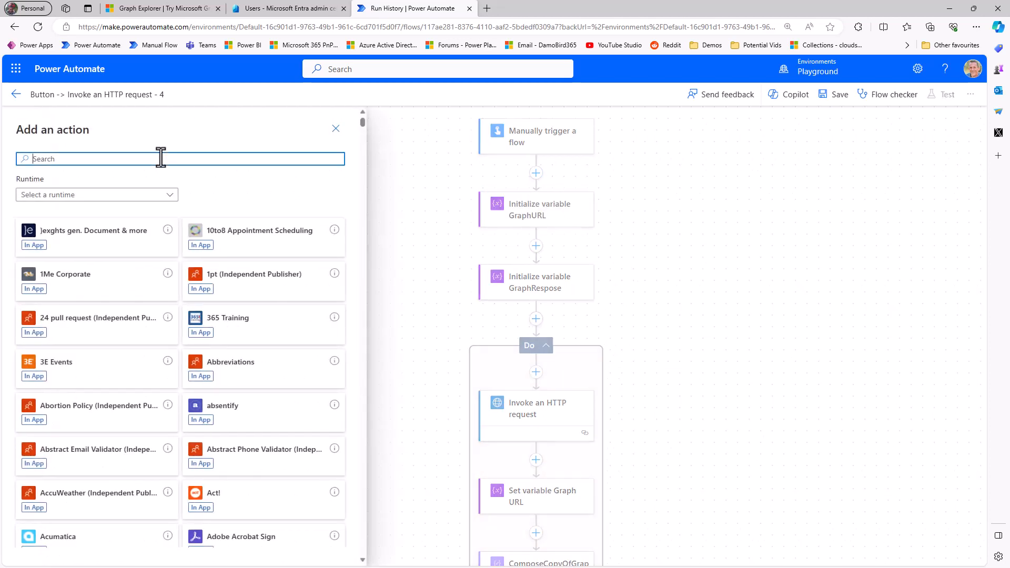
type("init variable")
left_click(321, 260)
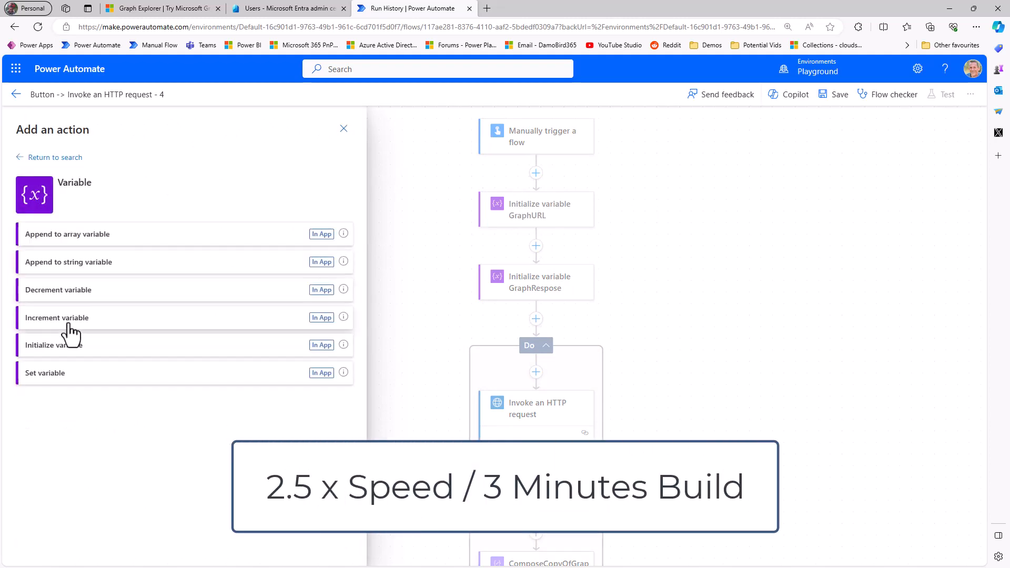
left_click(69, 343)
Add a second Initialize variable action below the first one in the new parallel branch
left_click(678, 371)
left_click(119, 158)
type("initi vari")
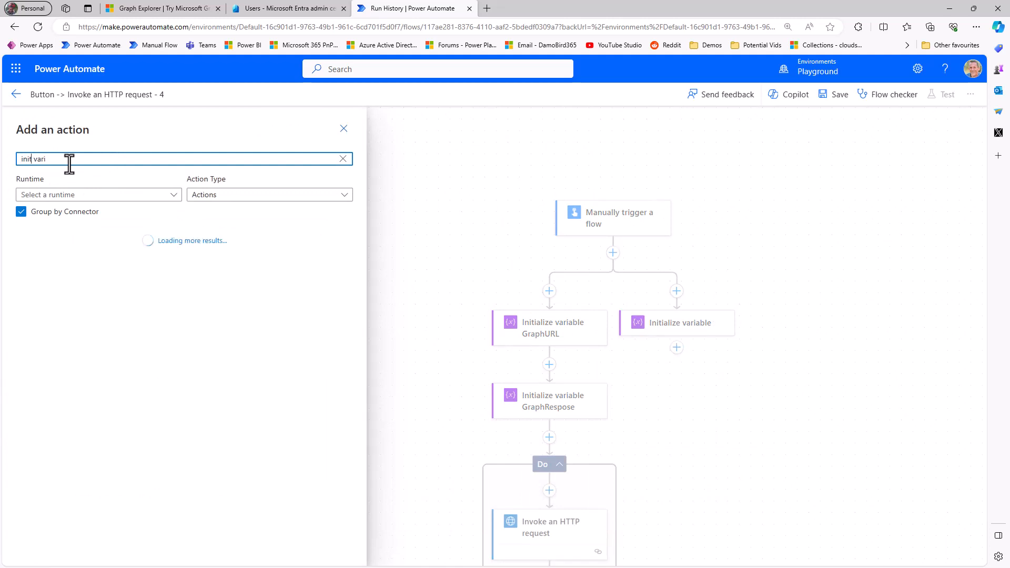
left_click(328, 257)
left_click(95, 354)
Rename the branch's two actions as Initialize variable Graph URL for Members and Initialize variable GraphResponse For Members
left_click(683, 168)
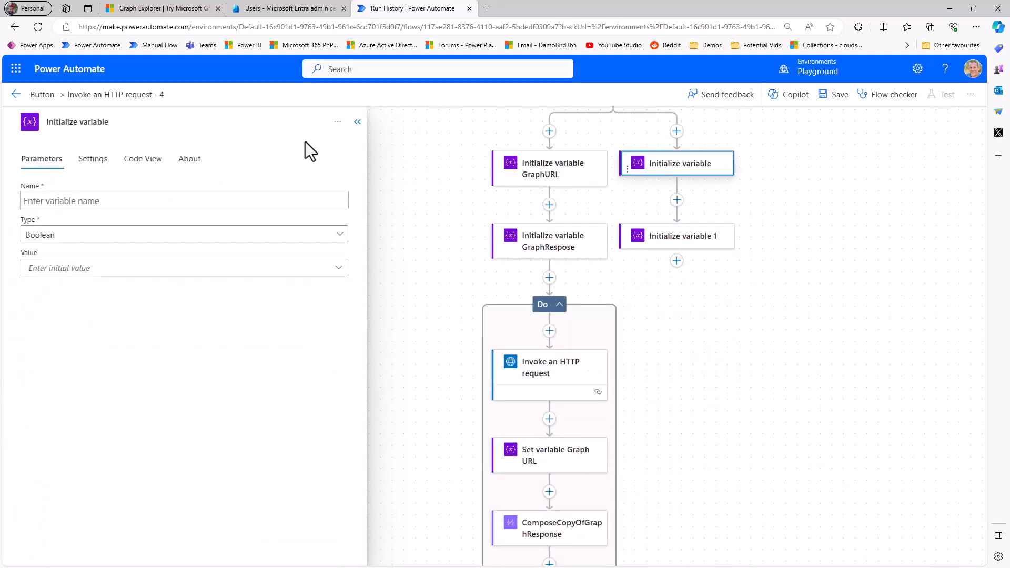
left_click(123, 124)
type("Graph URL for Mem")
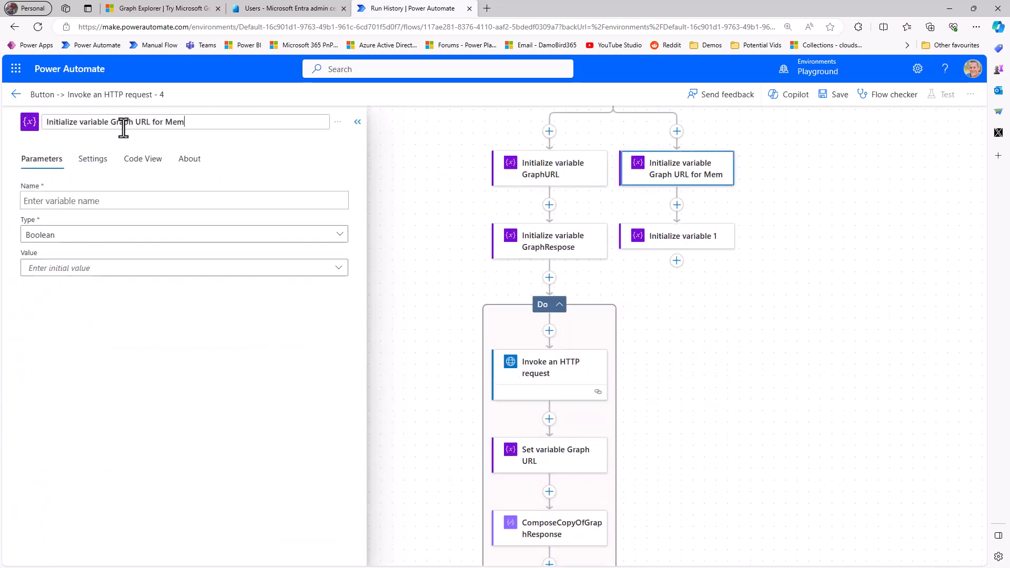
type("bers")
left_click(707, 256)
left_click(121, 125)
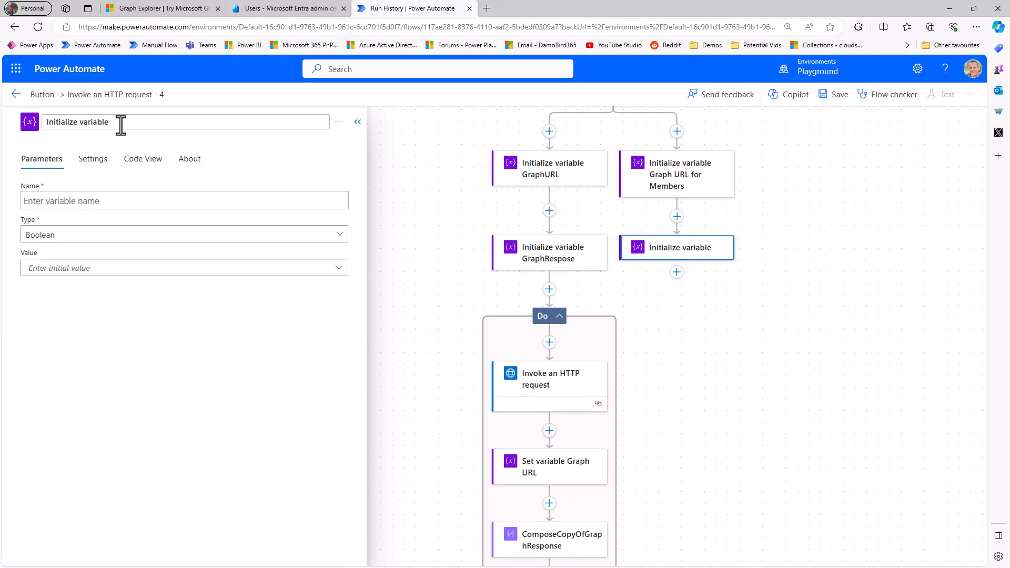
type("GraphResponse For Members")
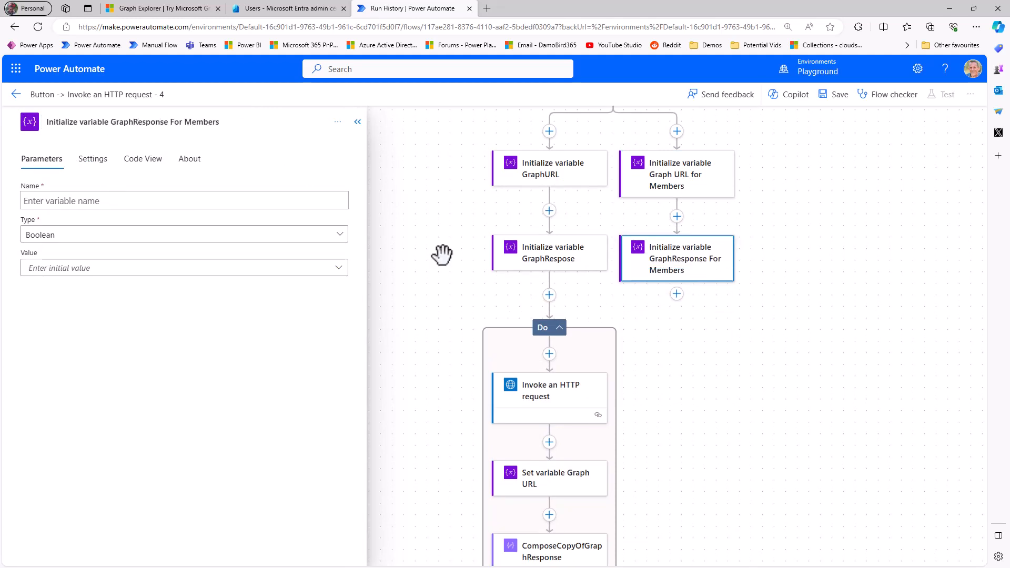
Name the variable in Initialize variable Graph URL for Members GraphURLMembers, reusing the GraphURL name from the original branch
left_click(674, 187)
left_click(133, 202)
left_click(553, 176)
double_click(63, 202)
key("ctrl+c")
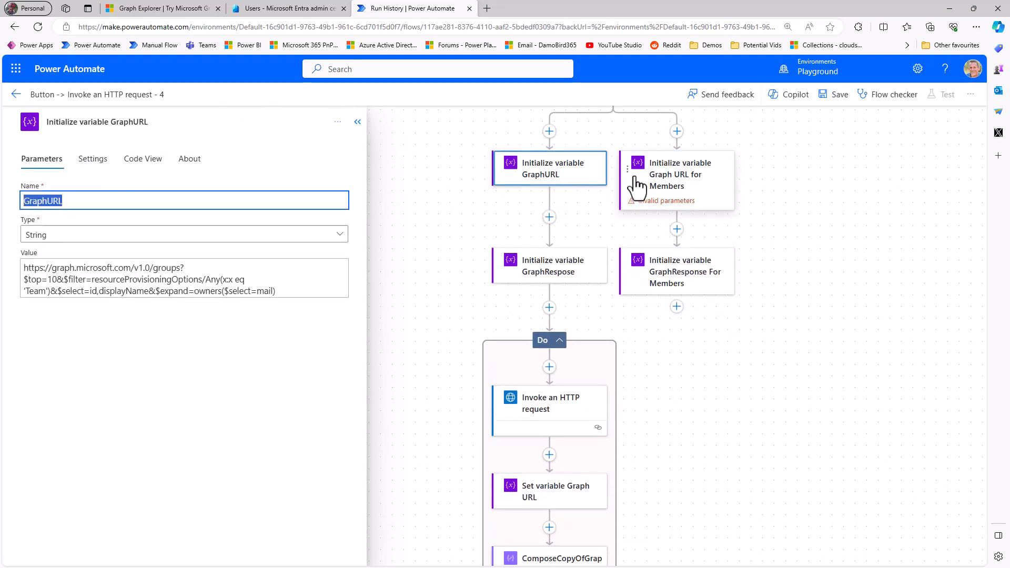
left_click(638, 187)
left_click(125, 202)
key("ctrl+v")
type("Members")
Set Initialize variable GraphResponse For Members to name GraphResponseMembers, type Array and value [], reusing the original variable's name
left_click(559, 270)
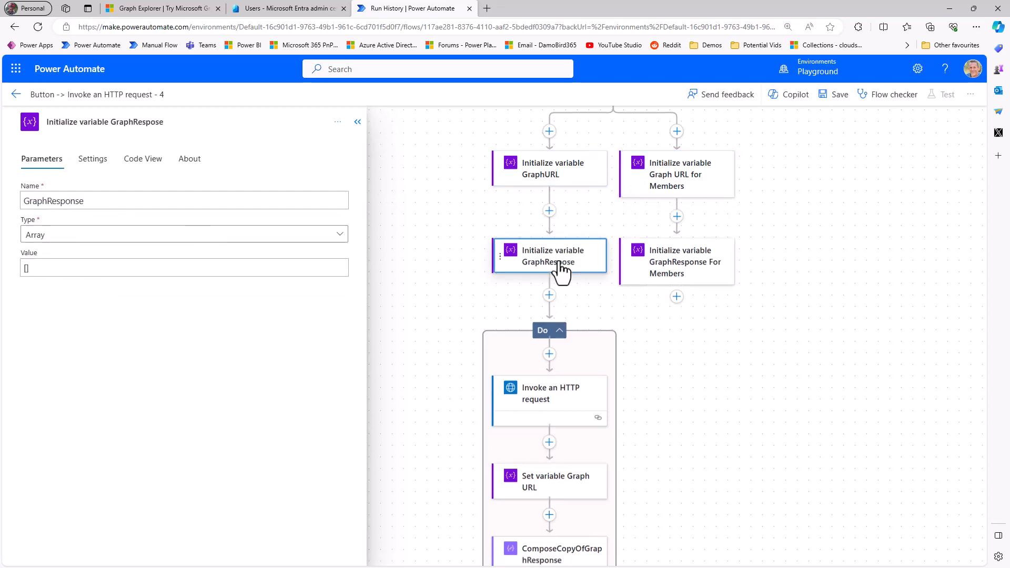
double_click(173, 200)
left_click(676, 263)
left_click(104, 201)
key("ctrl+v")
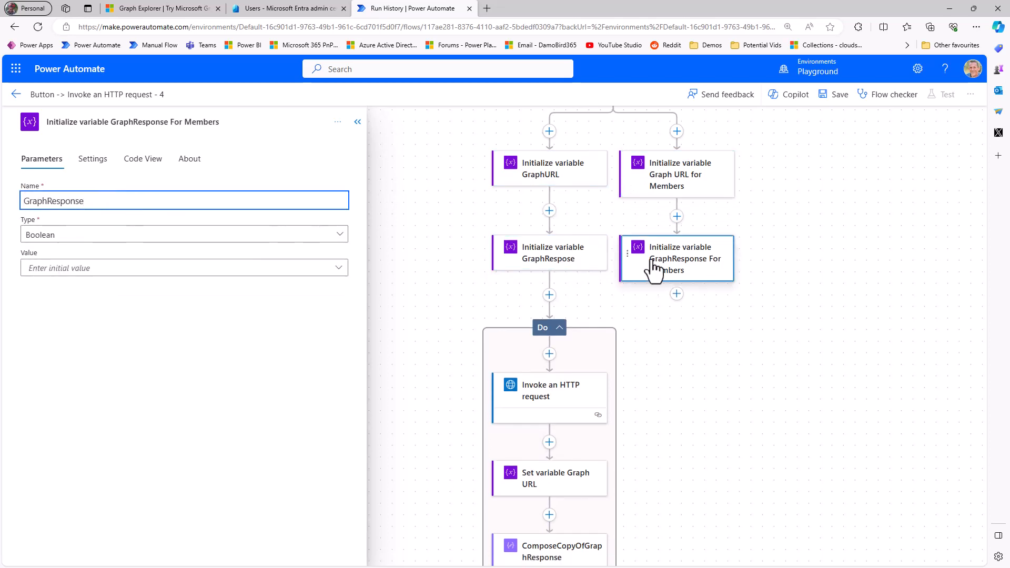
type("Members")
left_click(337, 234)
left_click(42, 356)
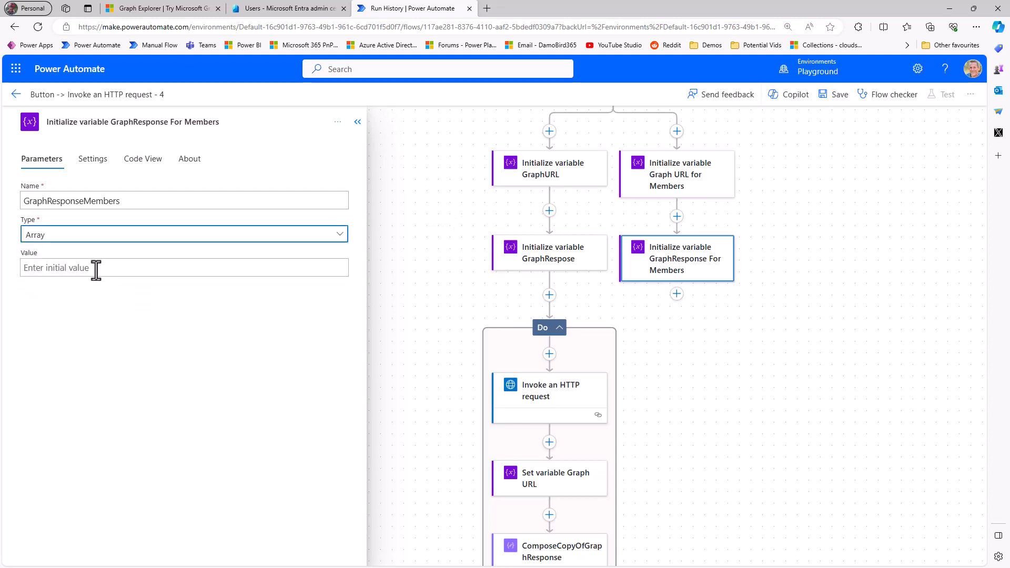
left_click(95, 268)
type("[]")
Set the type of the GraphURLMembers variable to String
left_click(670, 181)
left_click(158, 234)
left_click(37, 313)
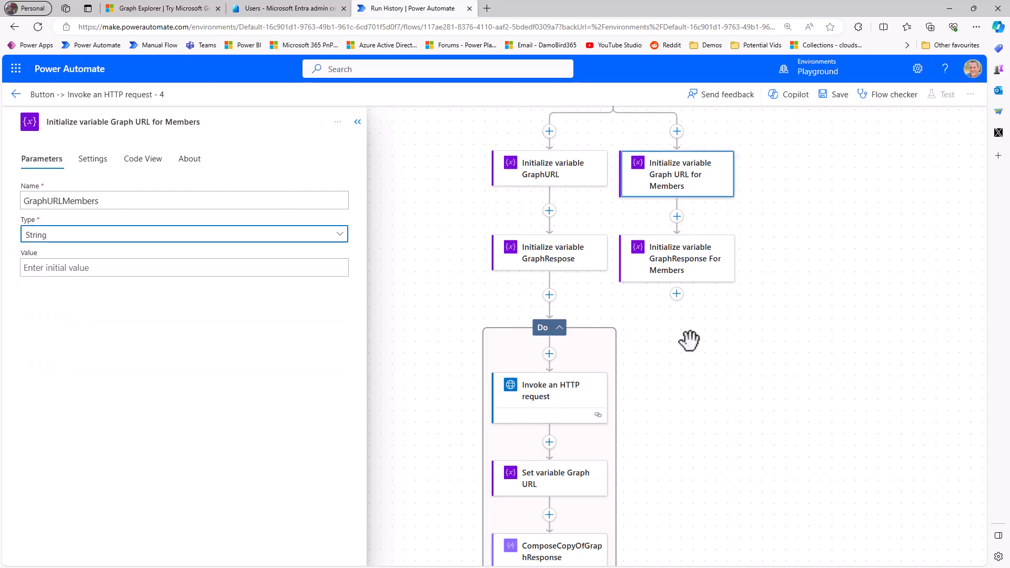
Add a Do until loop below Initialize variable GraphResponse For Members
left_click(674, 294)
left_click(671, 317)
type("do until")
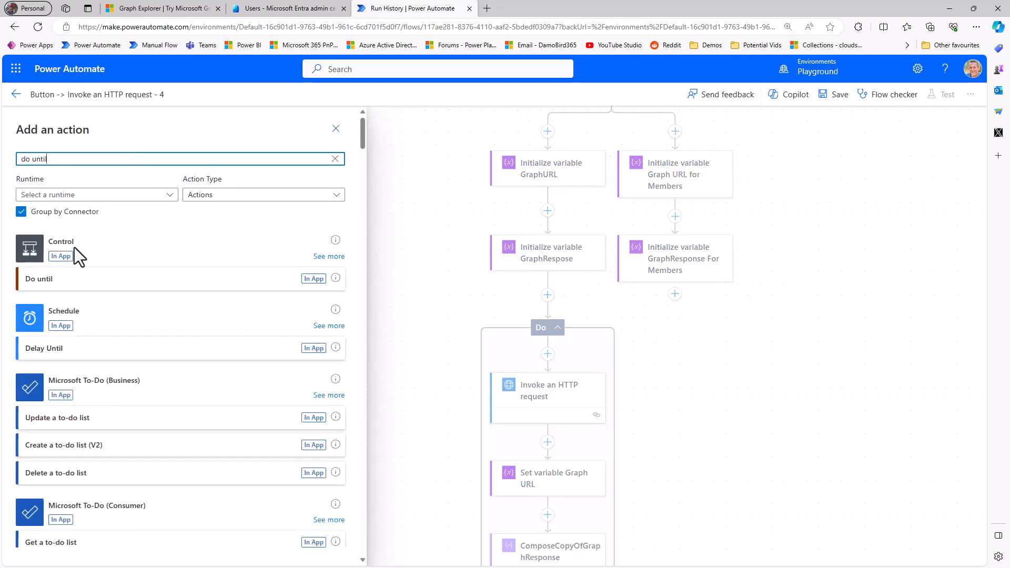
left_click(63, 279)
Check the original Do until's condition and set Do until 1 to loop on the GraphURLMembers variable
scroll(642, 395, "down", 5)
left_click(526, 479)
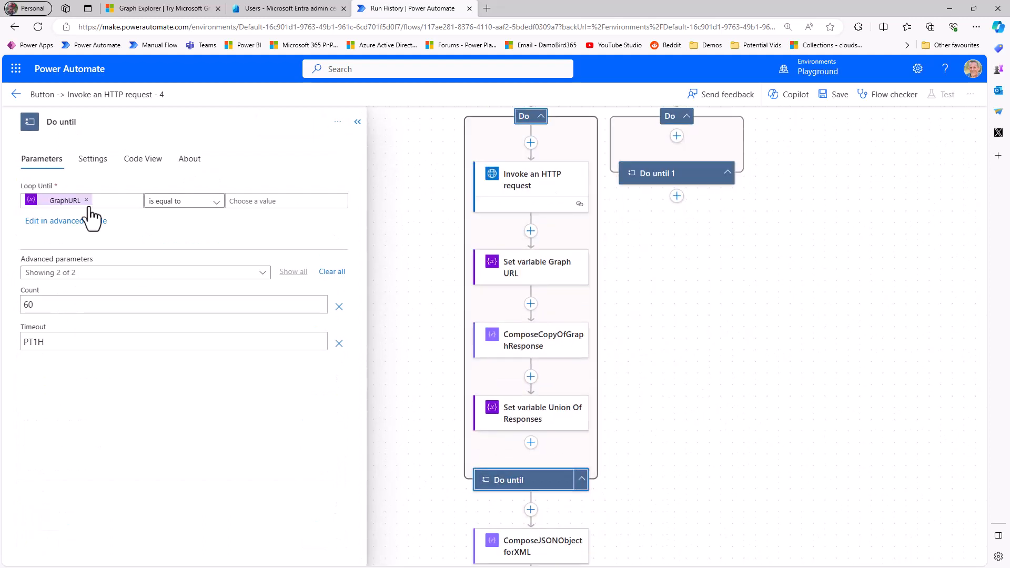
left_click(691, 181)
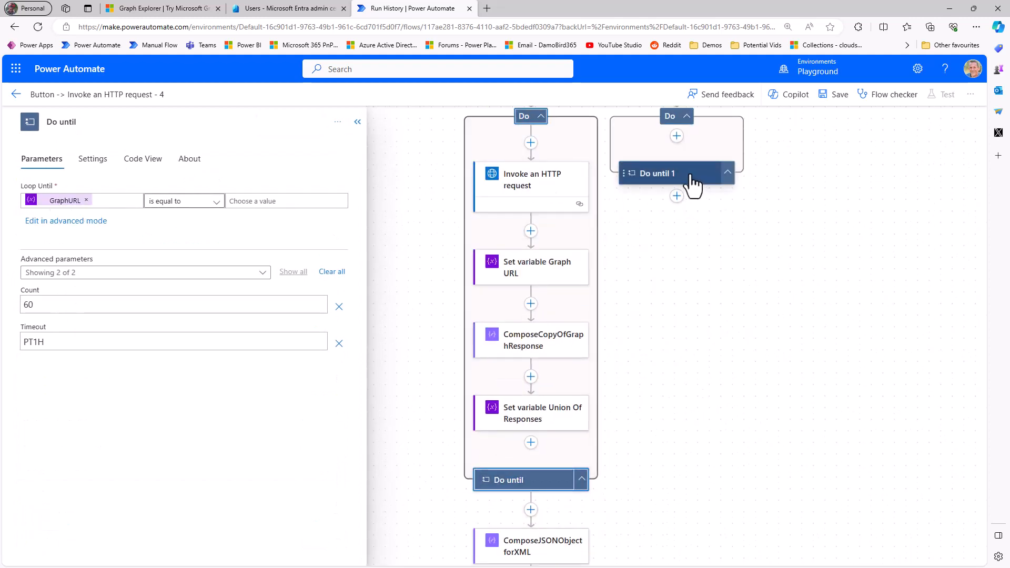
left_click(24, 200)
left_click(231, 305)
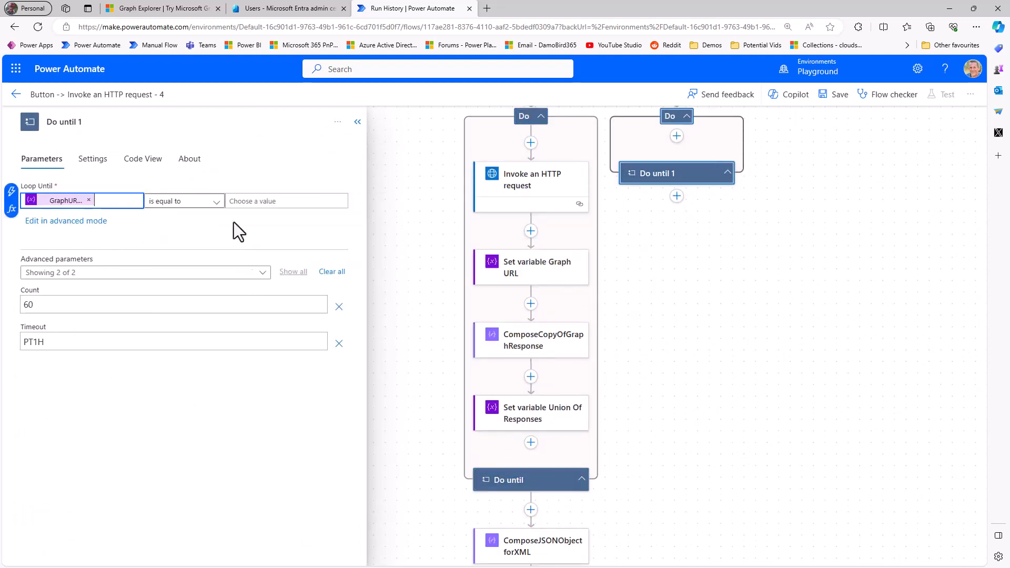
Add an Invoke an HTTP request action from HTTP with Microsoft Entra ID (preauthorized) inside Do until 1
left_click(679, 137)
left_click(188, 159)
type("invoke")
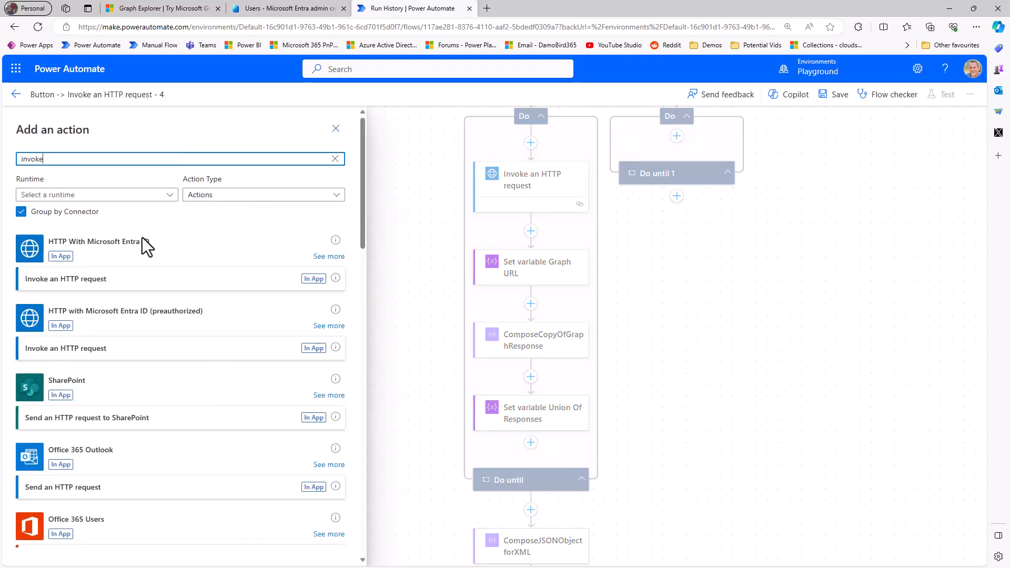
left_click(108, 348)
Configure Invoke an HTTP request 1 with method GET and the GraphURLMembers variable as the request URL, mirroring the original request
left_click(544, 310)
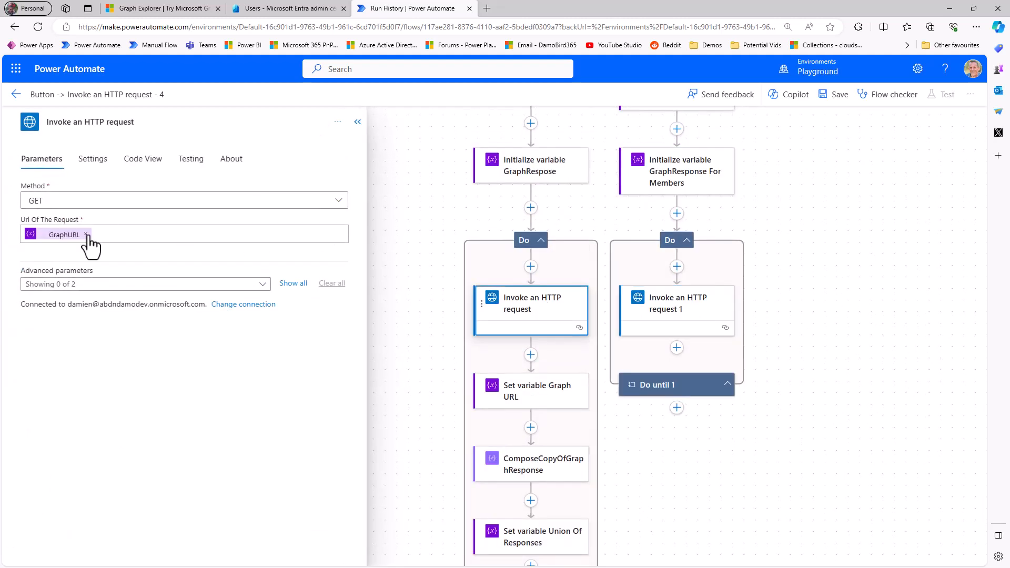
left_click(652, 309)
left_click(158, 200)
left_click(45, 221)
left_click(60, 233)
left_click(348, 225)
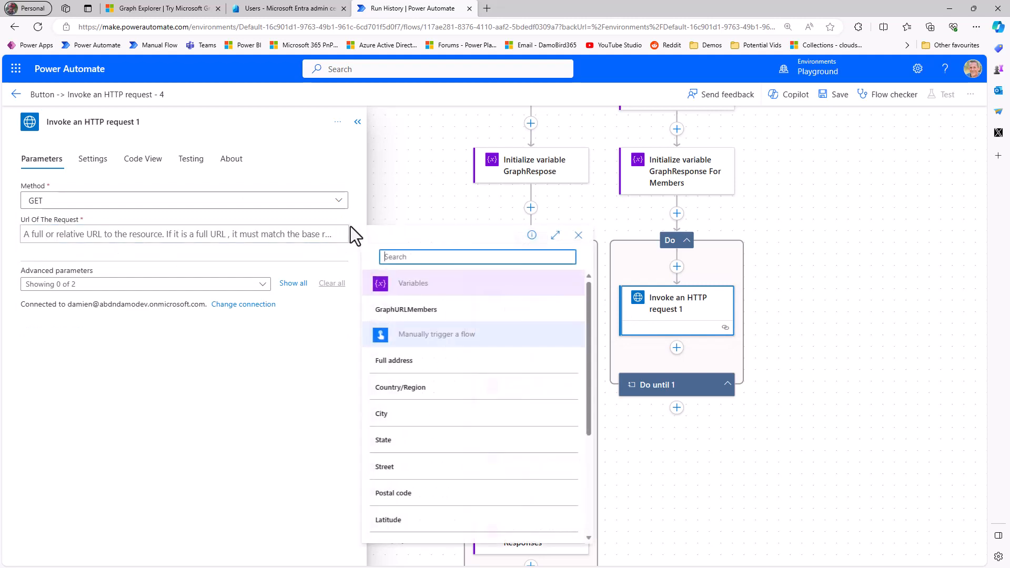
left_click(424, 312)
Add a Set variable action below Invoke an HTTP request 1 in the members loop
left_click(676, 347)
left_click(668, 371)
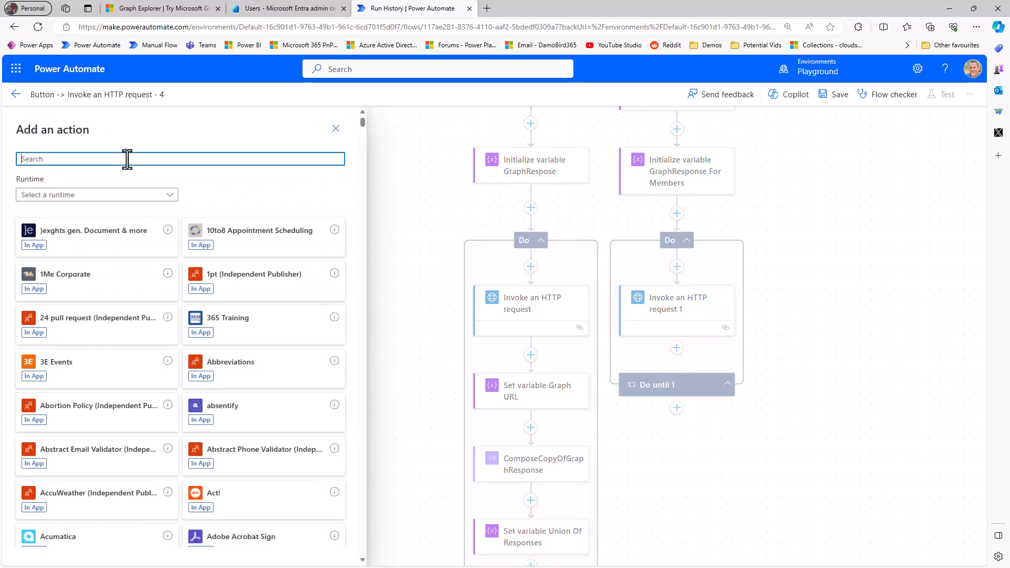
type("Set Variab")
left_click(47, 460)
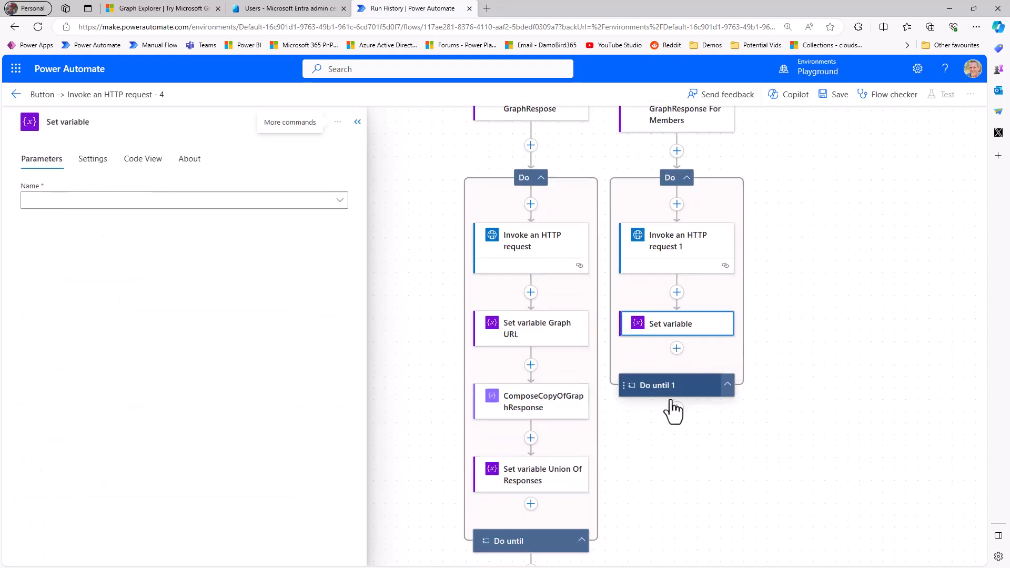
Add a Compose action and a second Set variable action at the end of the Do until 1 loop
left_click(676, 347)
left_click(679, 371)
left_click(92, 158)
type("compose")
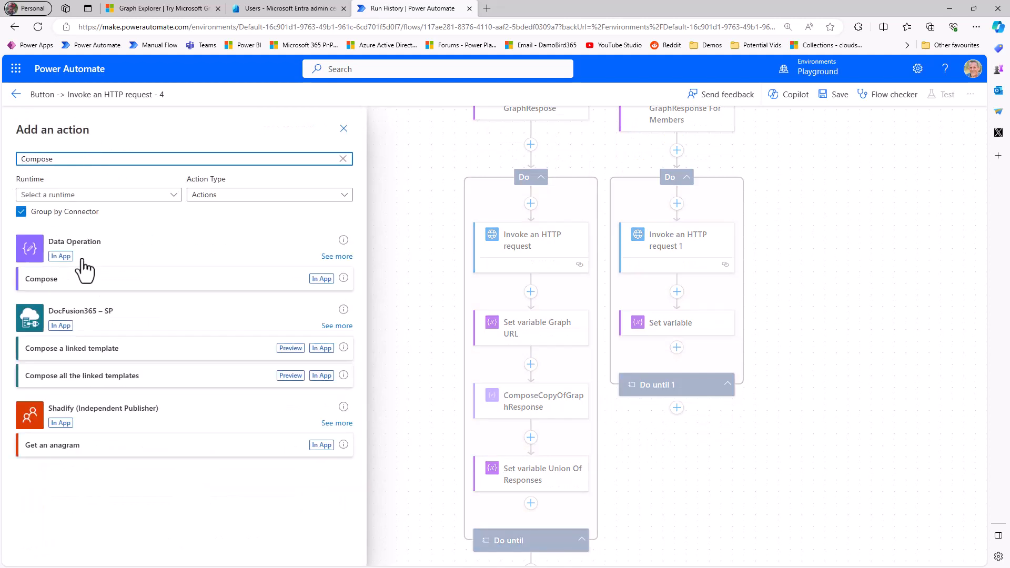
left_click(79, 268)
left_click(666, 372)
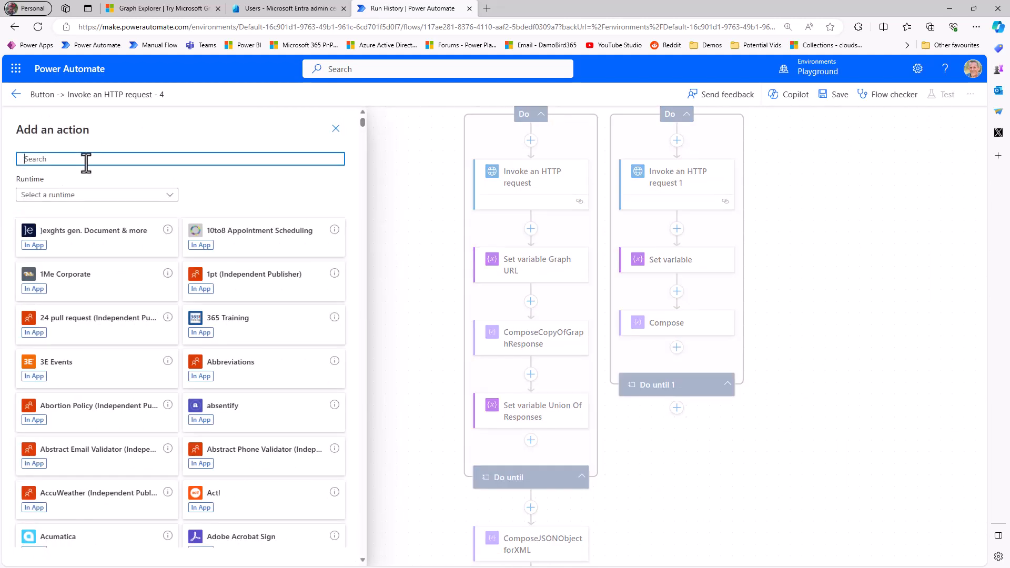
type("Set Vari")
left_click(79, 528)
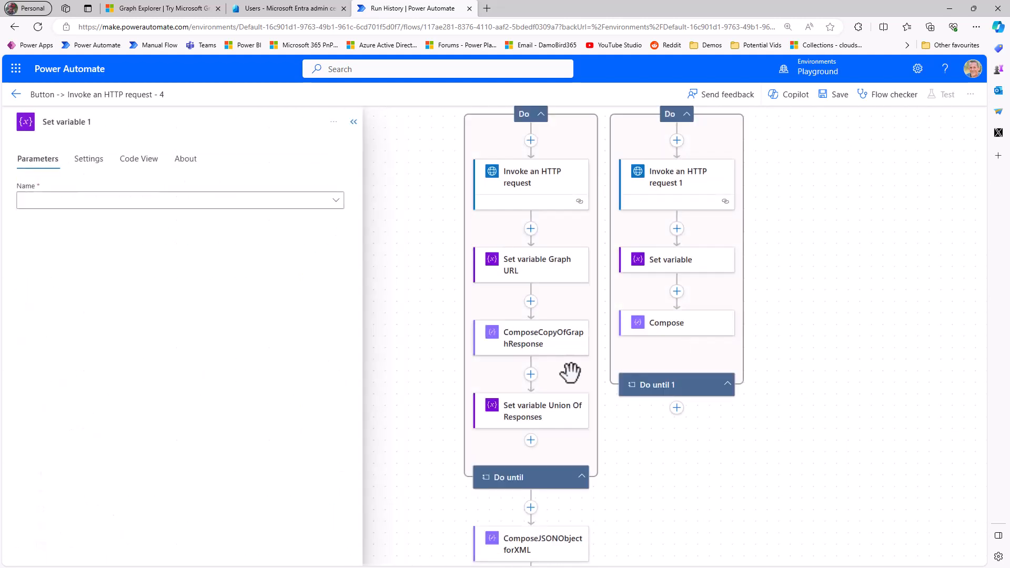
Rename the first Set variable action in Do until 1 as Set variable Graph URL Mmembers
left_click(651, 198)
left_click(164, 121)
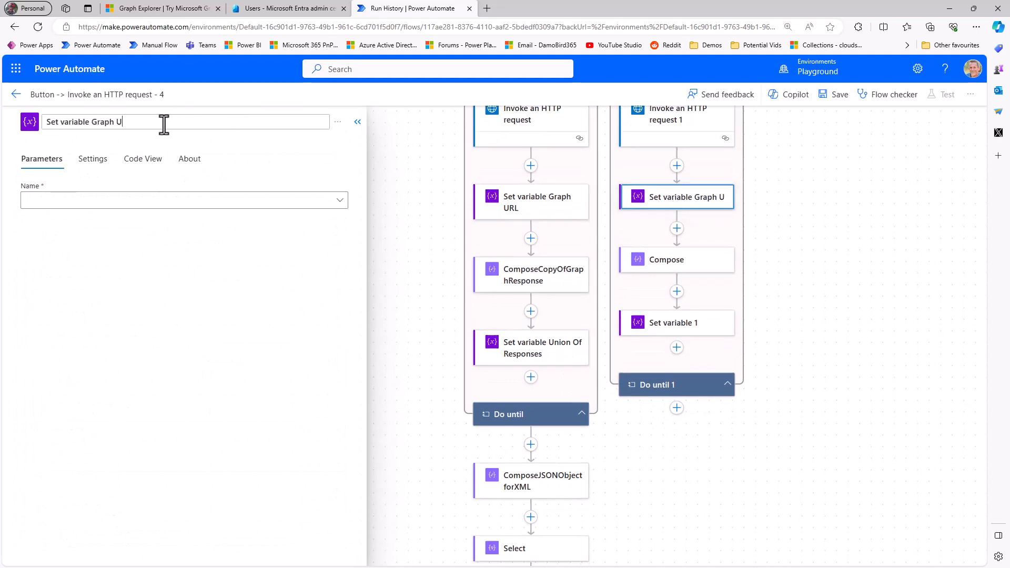
type("RL Mmembers")
Rename the loop's Compose as ComposeCopyOfGraphResponseMembers and its last action as Set variable Union Of Responses Members
left_click(668, 271)
left_click(112, 121)
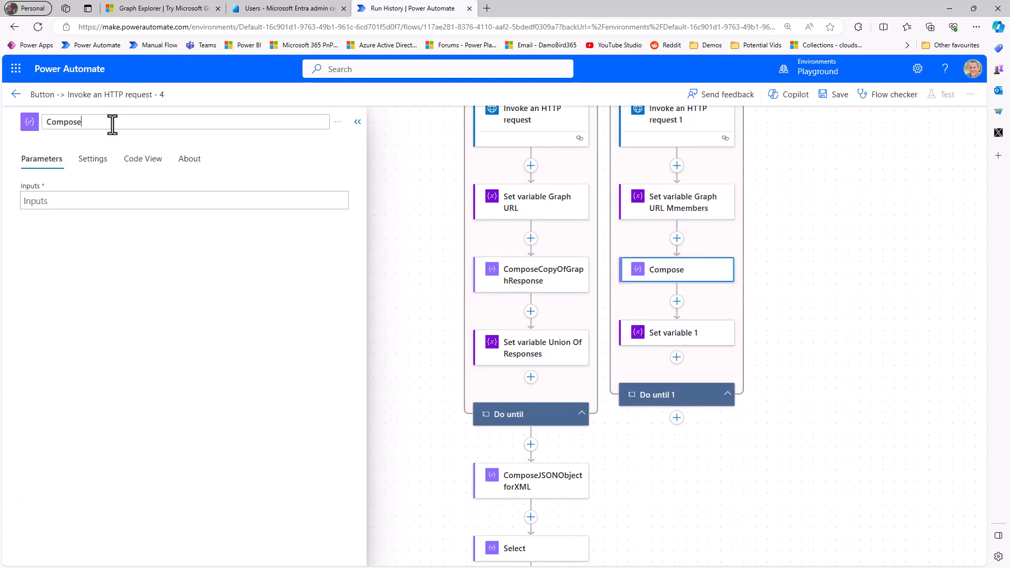
type("hResponseMembers")
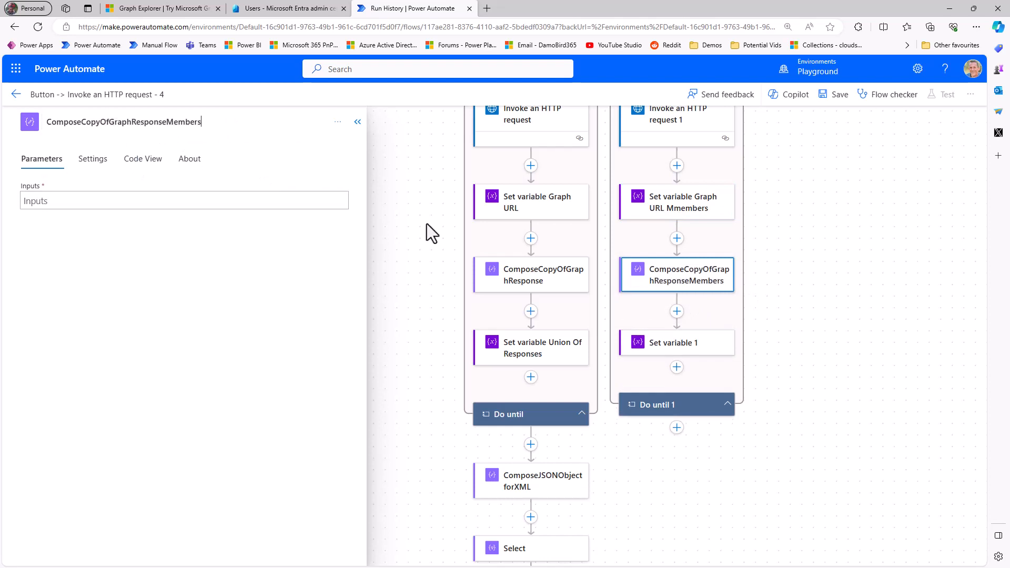
left_click(671, 343)
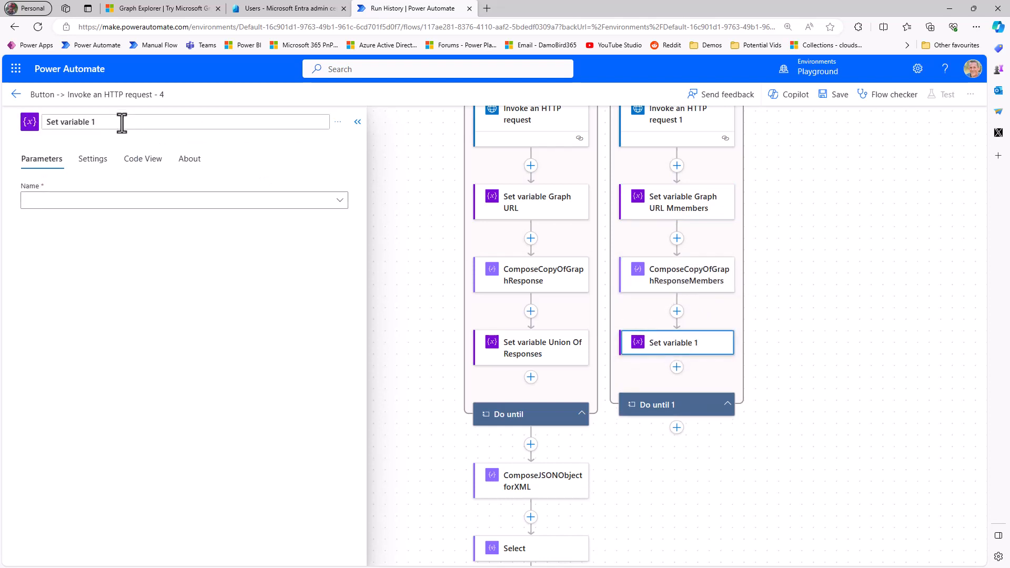
type("Union Of Responses Members")
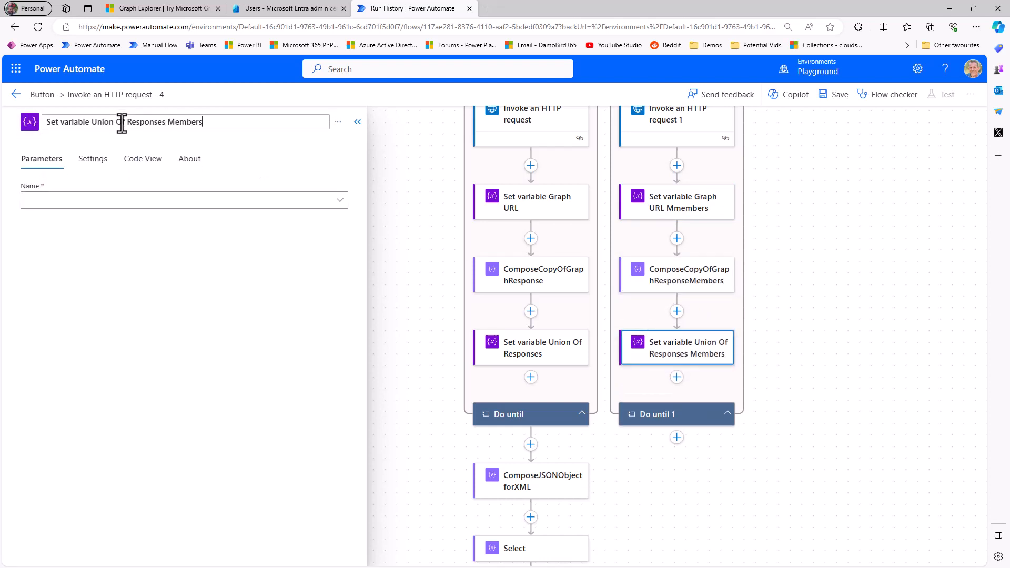
left_click(542, 208)
left_click(51, 238)
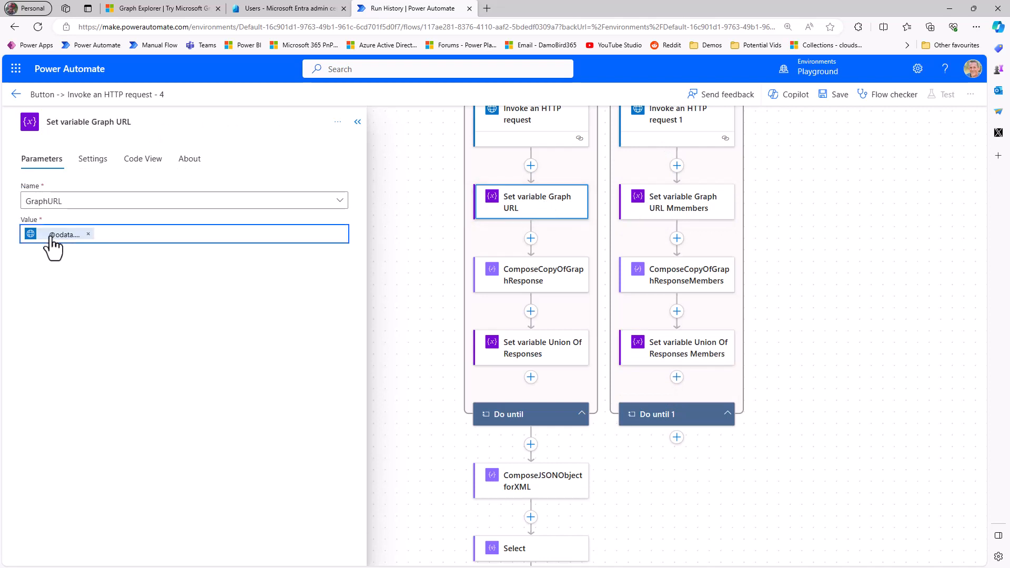
left_click(652, 210)
left_click(147, 200)
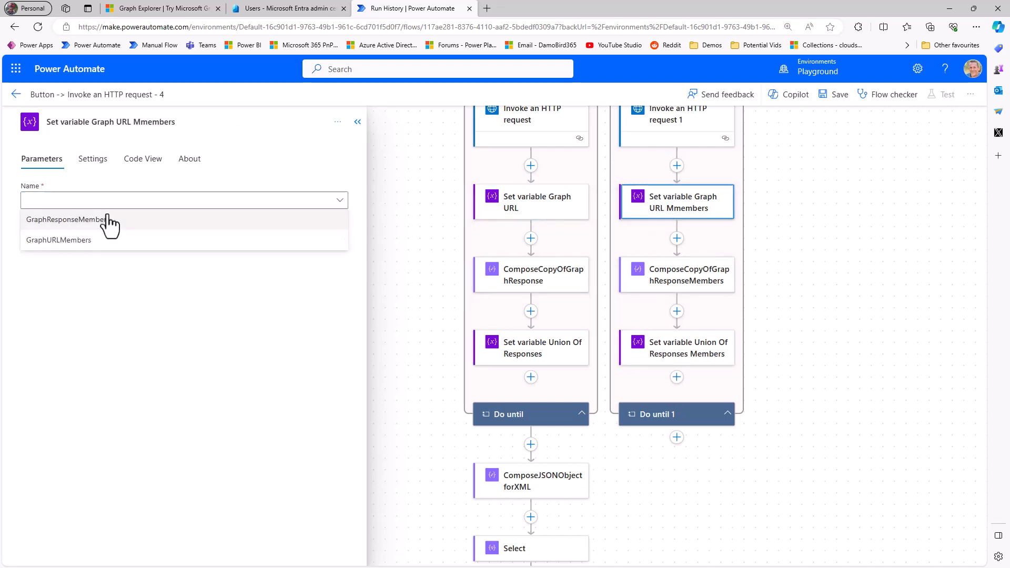
left_click(97, 241)
left_click(70, 234)
key("ctrl+v")
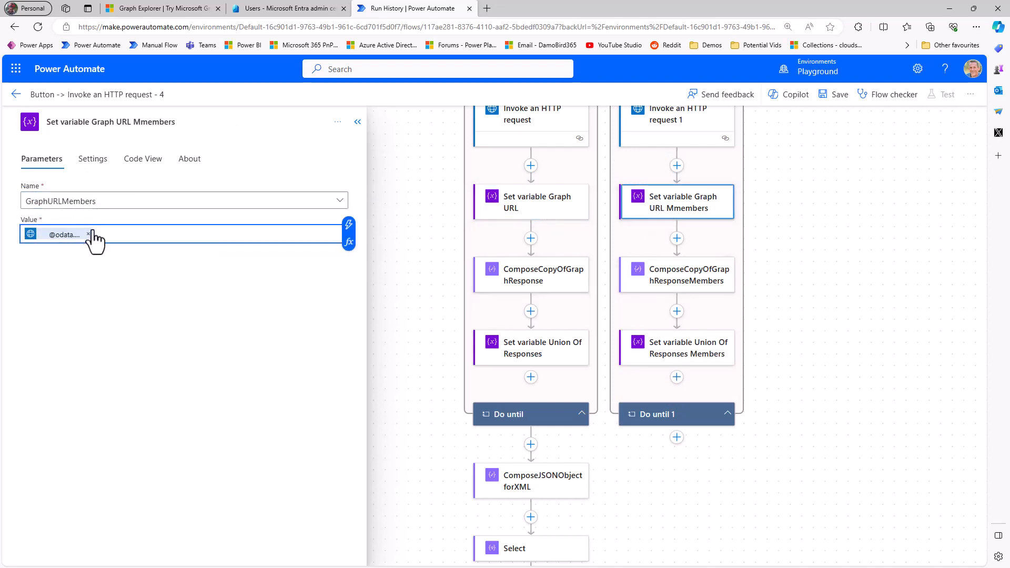
key("BackSpace")
left_click(348, 242)
key("ctrl+v")
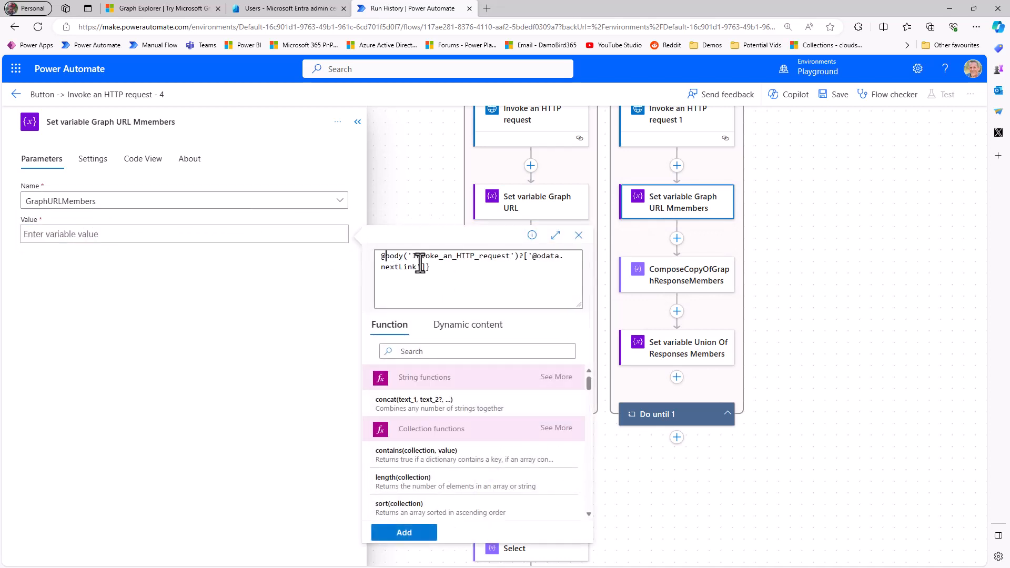
key("BackSpace")
key("End")
left_click(502, 256)
type("_")
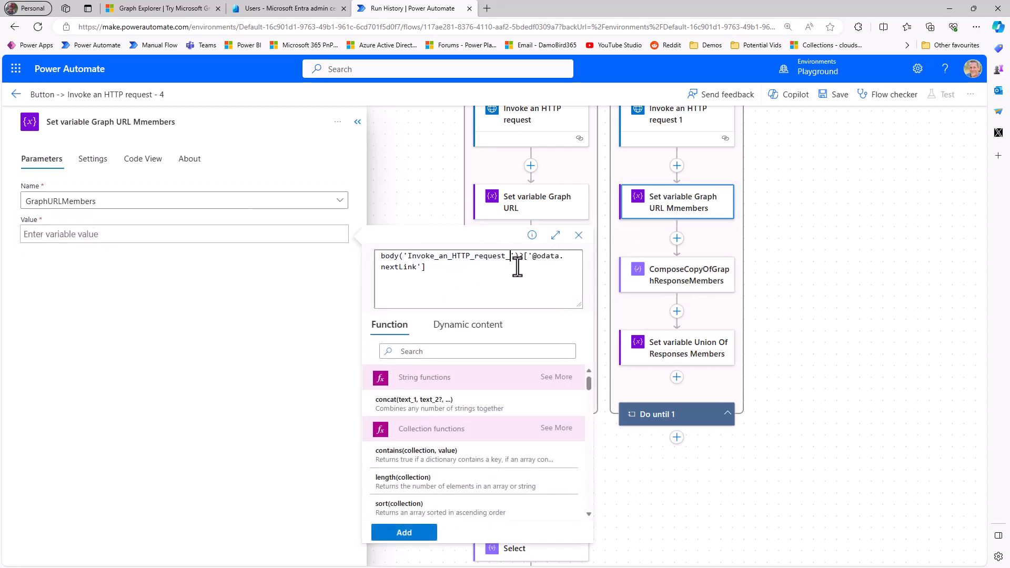
left_click(404, 532)
Set the inputs of ComposeCopyOfGraphResponseMembers to the GraphResponseMembers variable
left_click(663, 280)
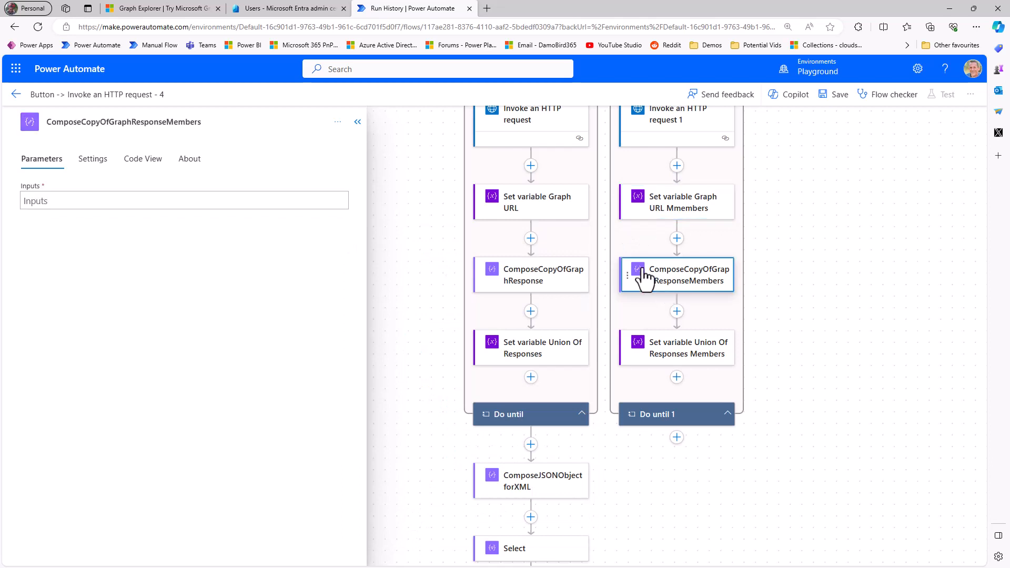
left_click(531, 269)
left_click(678, 273)
left_click(149, 200)
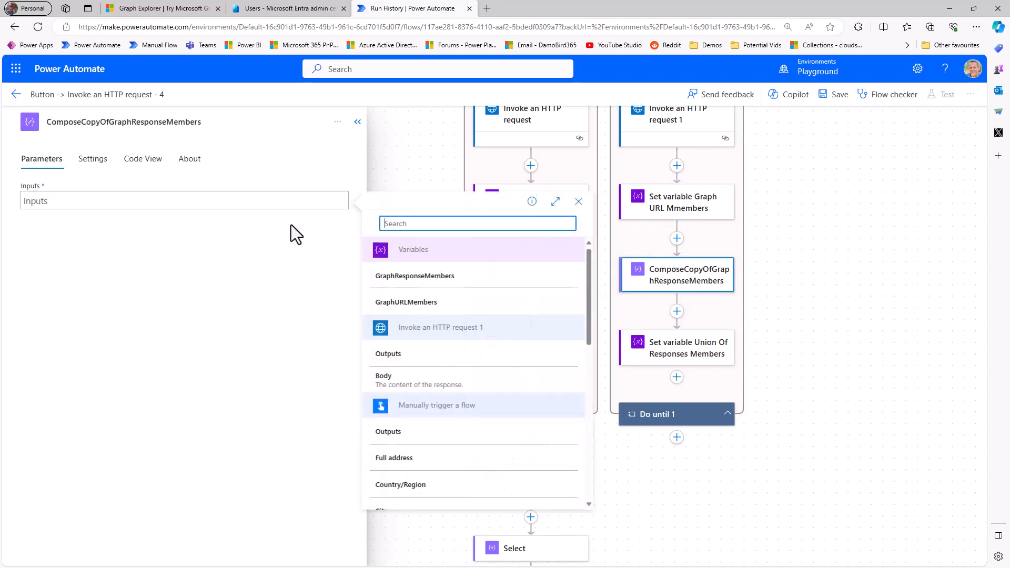
left_click(415, 276)
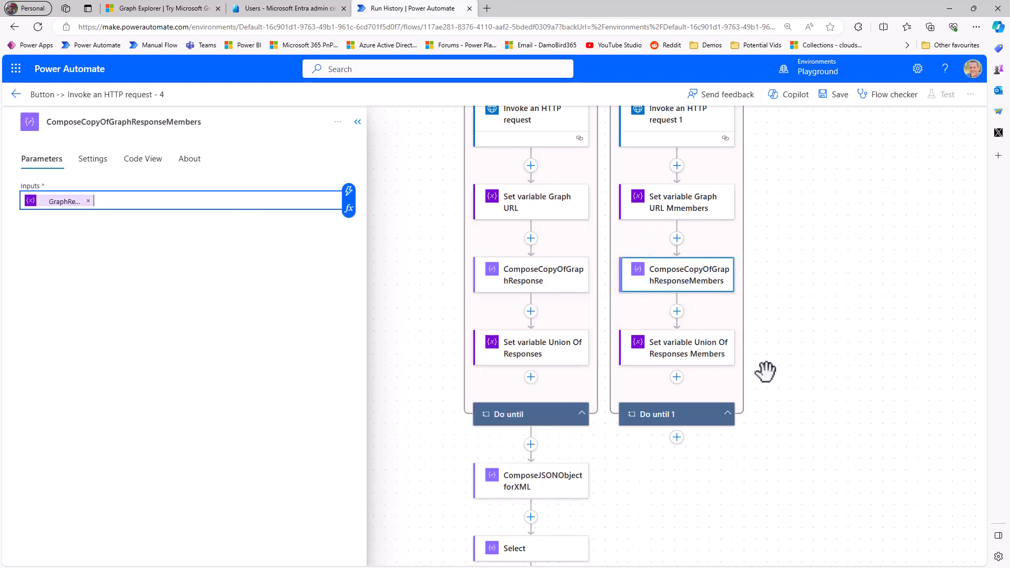
Copy the union expression from Set variable Union Of Responses and select GraphResponseMembers as the variable in Set variable Union Of Responses Members
left_click(677, 351)
left_click(531, 350)
left_click(55, 245)
left_click_drag(539, 284, 383, 248)
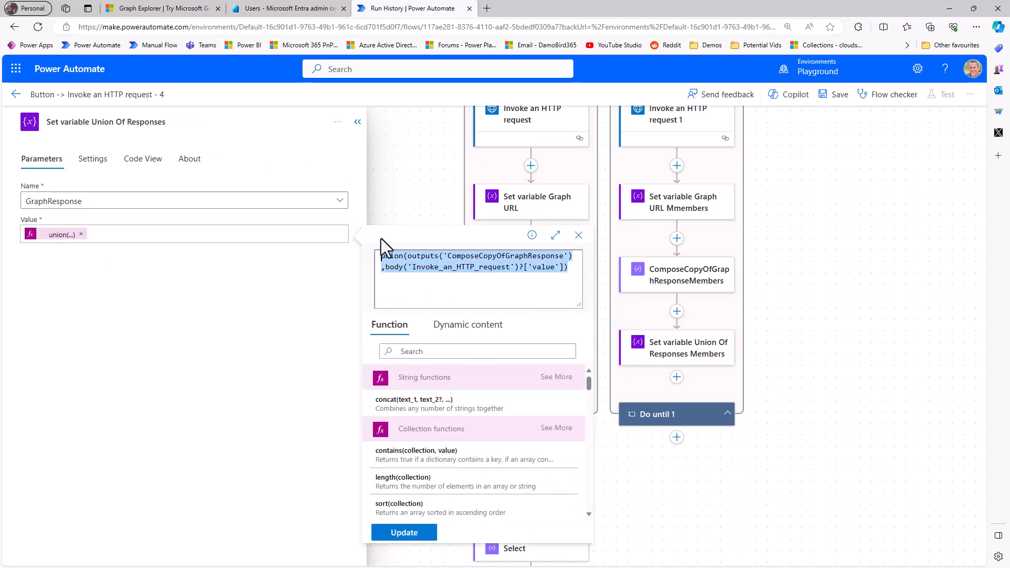
left_click(679, 354)
left_click(106, 202)
left_click(69, 224)
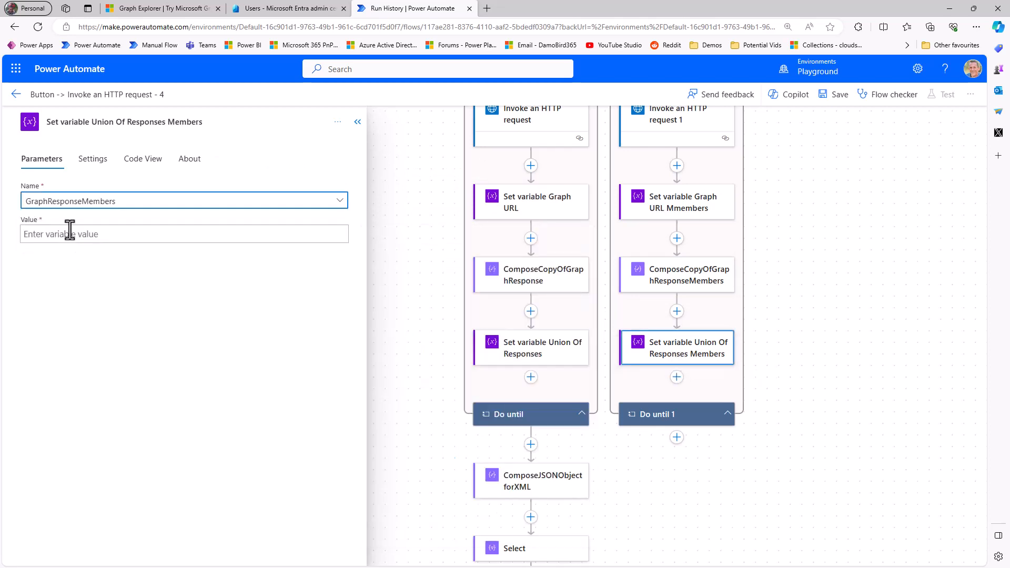
Set the value of Set variable Union Of Responses Members to union(outputs('ComposeCopyOfGraphResponseMembers'),body('Invoke_an_HTTP_request_1')?['value'])
left_click(70, 233)
left_click(350, 241)
left_click(519, 267)
type("union(outputs('ComposeCopyOfGraphResponse'),body('Invoke_an_HTTP_request')?['value'])")
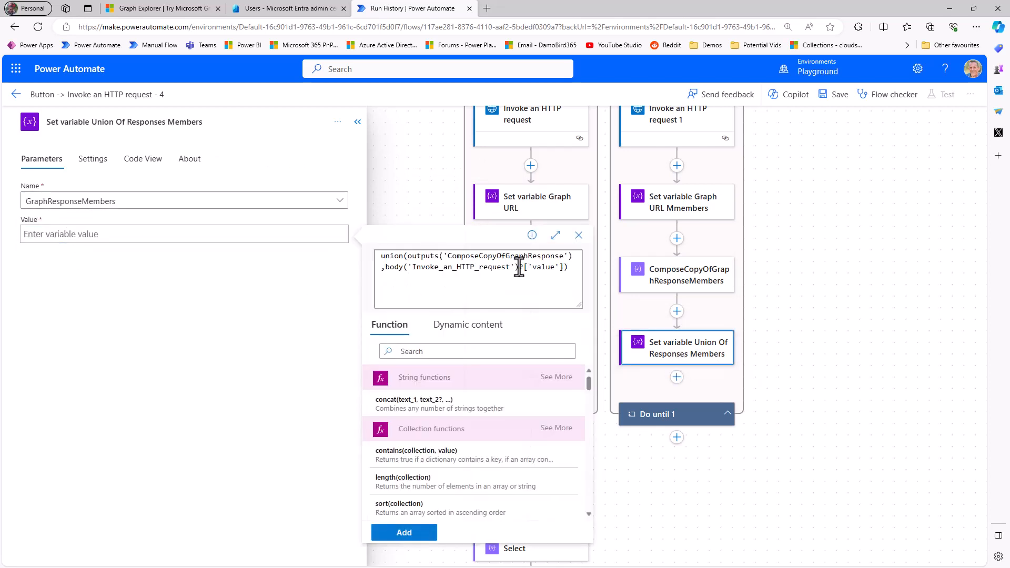
left_click(562, 258)
type("Members")
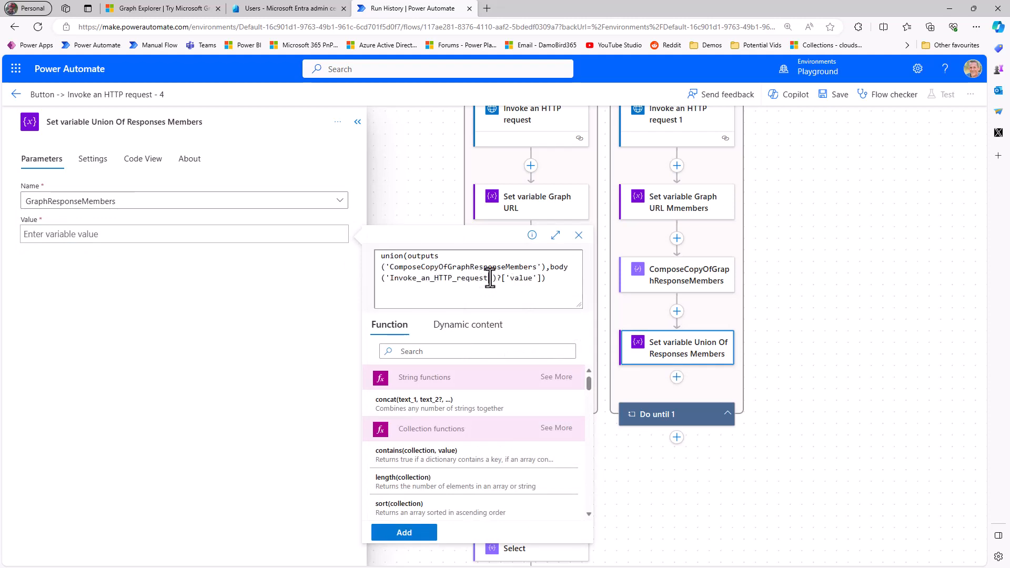
left_click(490, 278)
type("_1")
left_click(404, 533)
Copy the groups query URL from the value of Initialize variable GraphURL
scroll(733, 279, "up", 3)
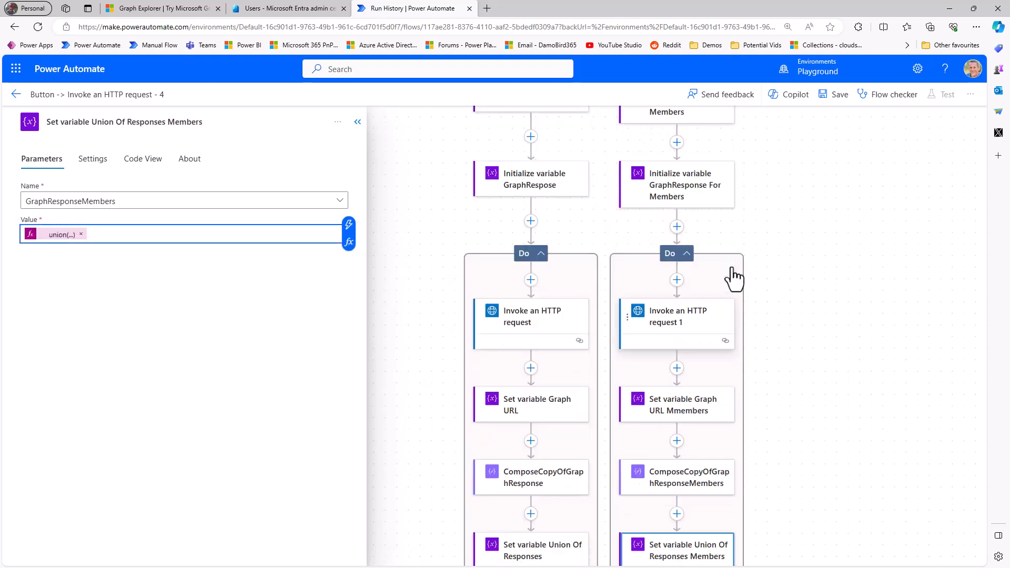
scroll(732, 279, "up", 2)
left_click(682, 157)
left_click(279, 9)
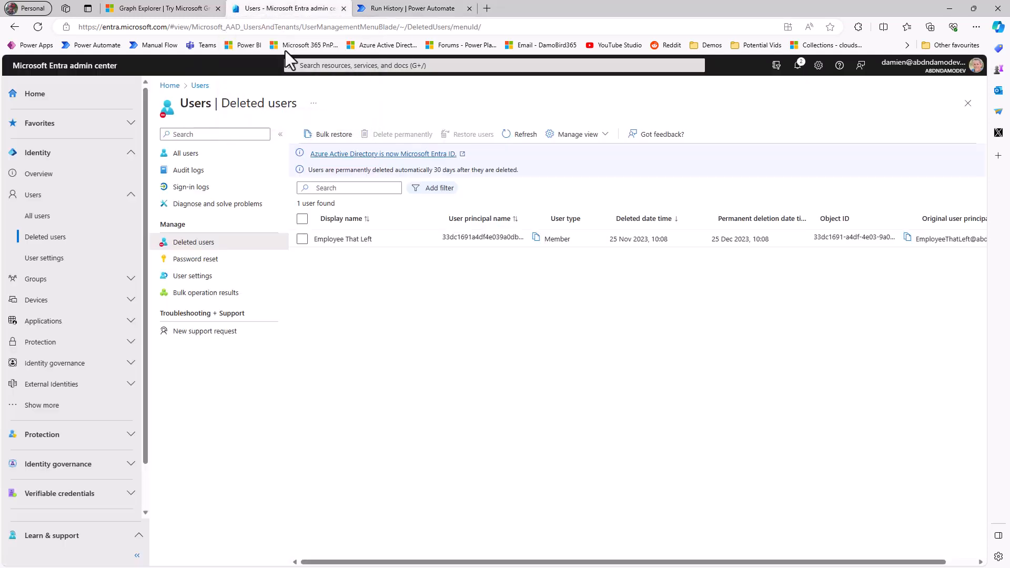
left_click(413, 8)
left_click(530, 152)
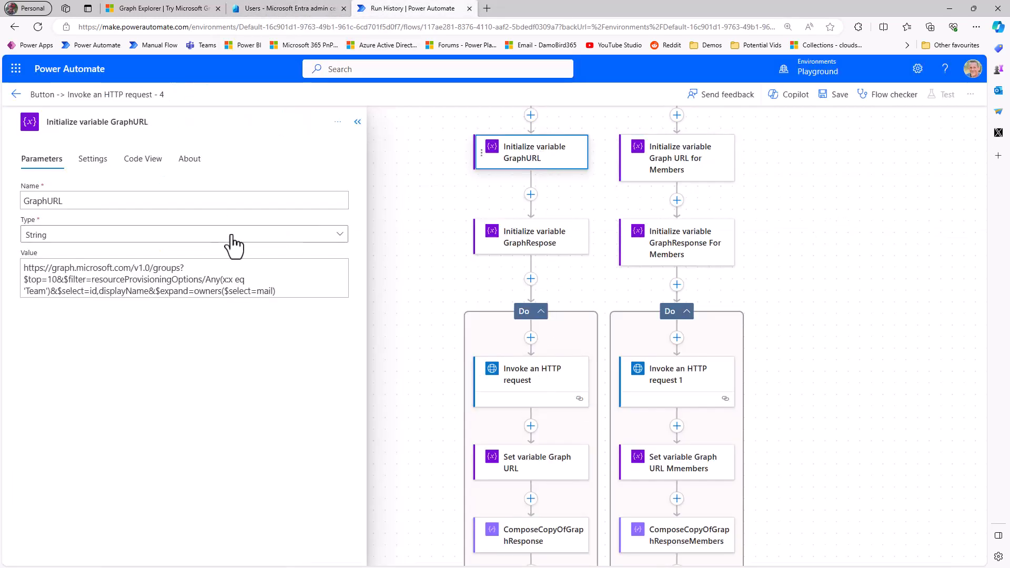
left_click_drag(307, 290, 11, 266)
key("ctrl+c")
Set the initial value of GraphURLMembers to the copied groups URL, expanding members instead of owners
left_click(660, 162)
left_click(117, 273)
key("ctrl+v")
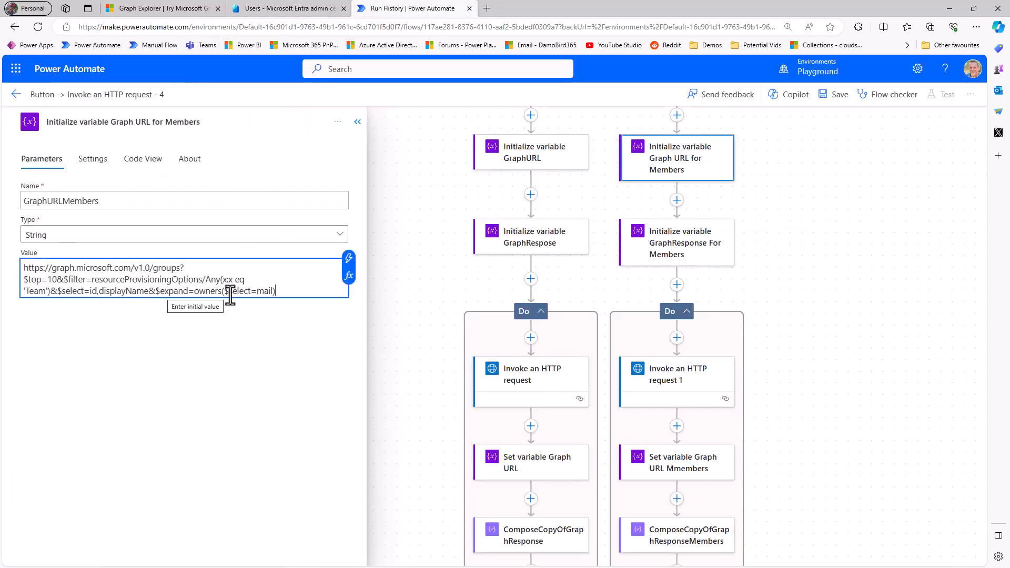
left_click(222, 290)
key("ctrl+shift+Left")
type("members")
Review the settings of Initialize variable GraphResponse For Members and the actions inside Do until 1
left_click(661, 247)
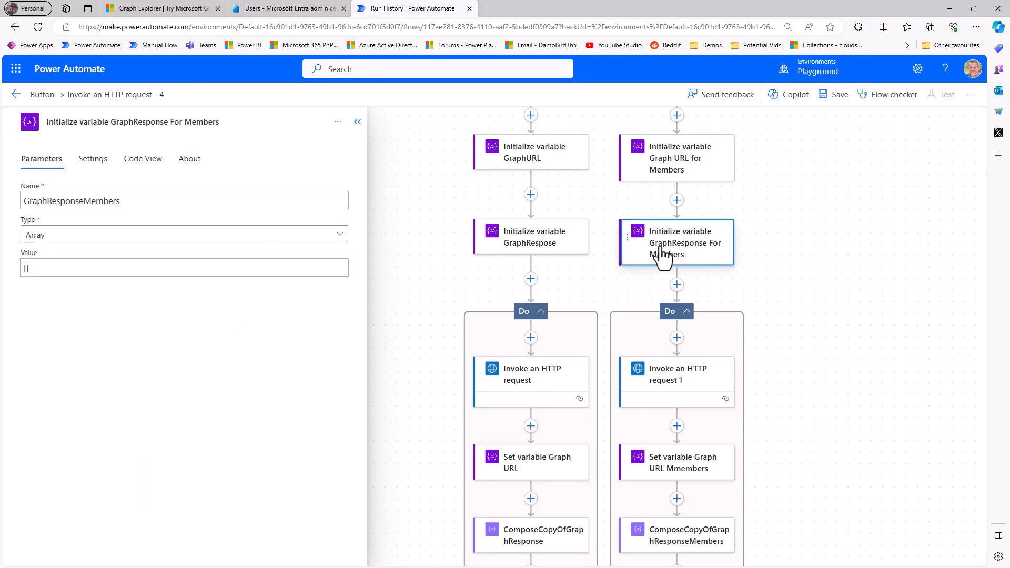
left_click(677, 384)
scroll(677, 389, "down", 1)
left_click(677, 400)
scroll(677, 400, "down", 2)
left_click(669, 387)
scroll(670, 387, "down", 2)
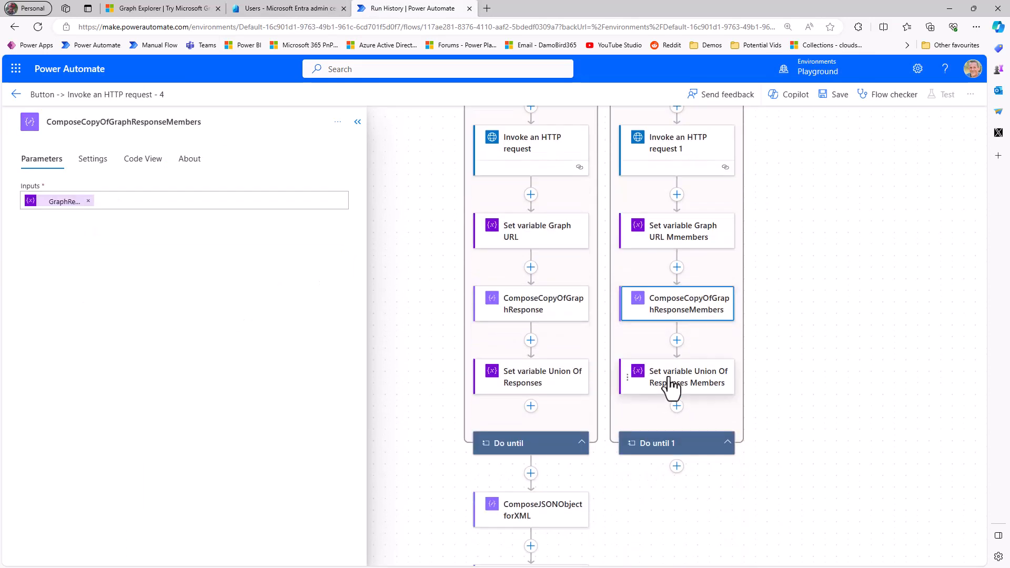
left_click(671, 387)
Add a Compose action below the Do until 1 loop
scroll(683, 363, "down", 2)
left_click(677, 322)
left_click(155, 163)
type("c")
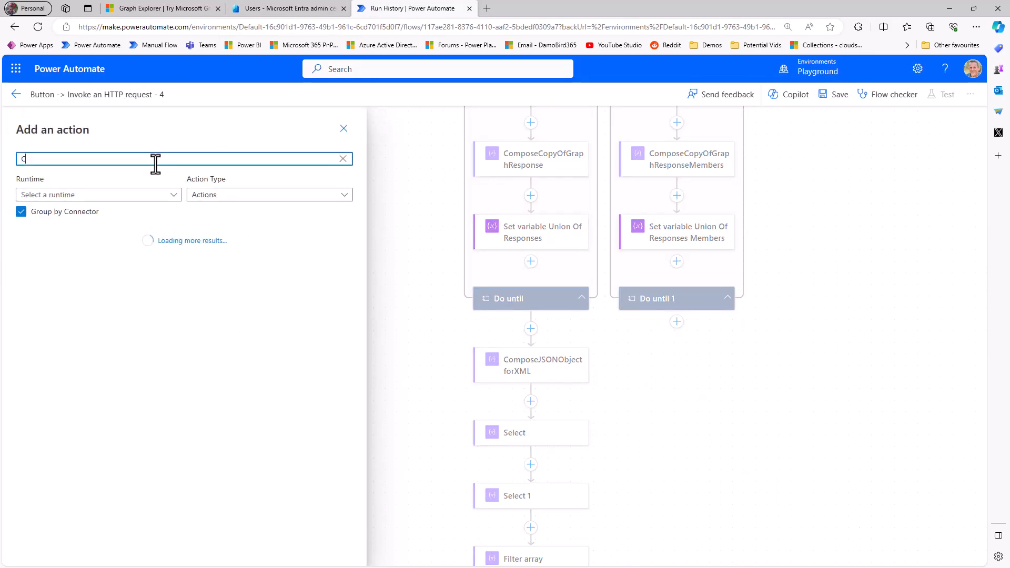
type("ompose")
left_click(31, 277)
Copy the root/emails JSON object from ComposeJSONObjectforXML into the new Compose action and rename it as ComposeJSONObjectForXMLMembers
left_click(545, 337)
left_click_drag(158, 263, 17, 194)
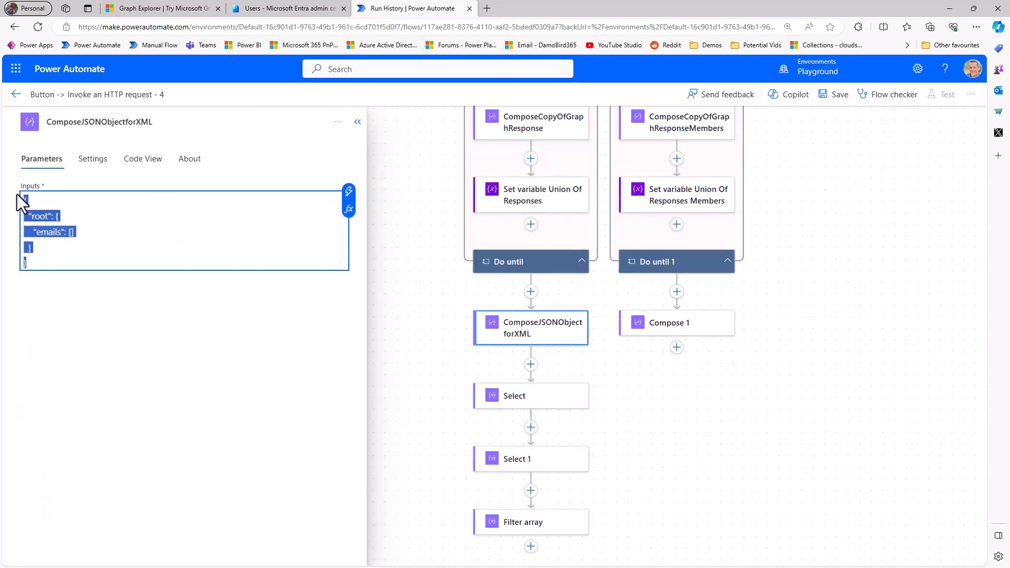
left_click(662, 326)
left_click(77, 203)
key("ctrl+v")
left_click(107, 122)
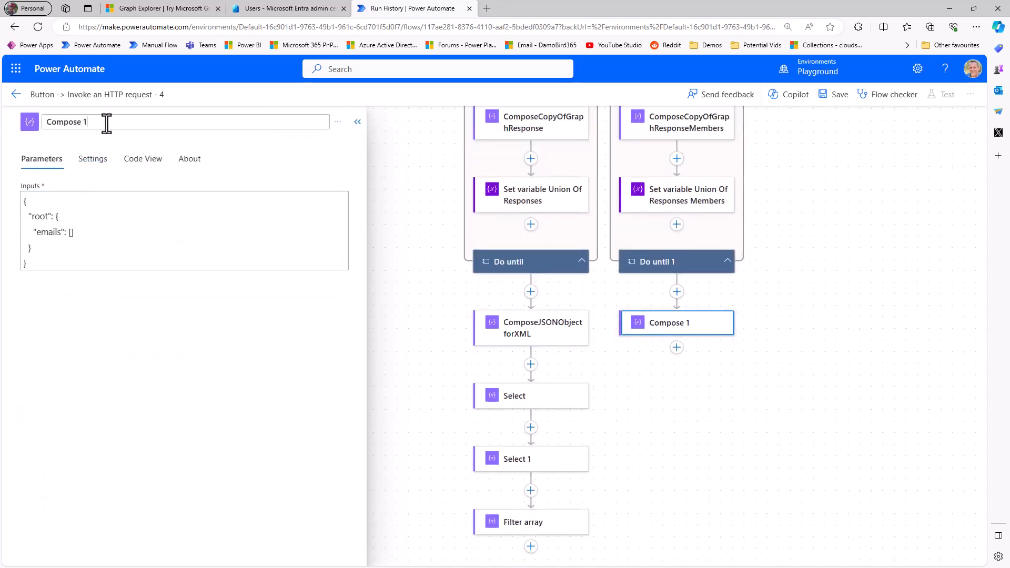
type("JSONObjectFo")
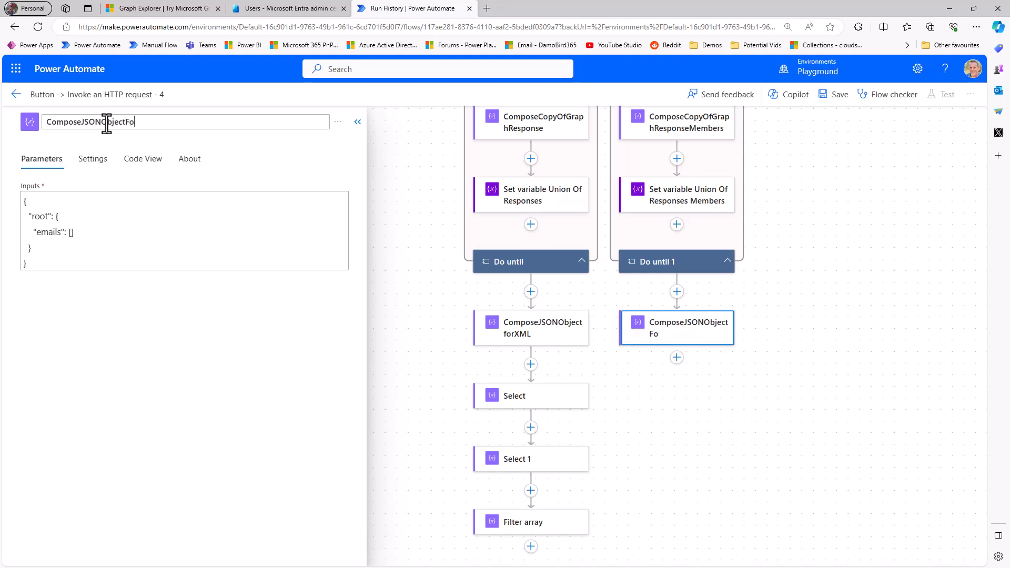
type("rXMLMembers")
Add a Select action below ComposeJSONObjectForXMLMembers and name it Select Members
left_click(676, 358)
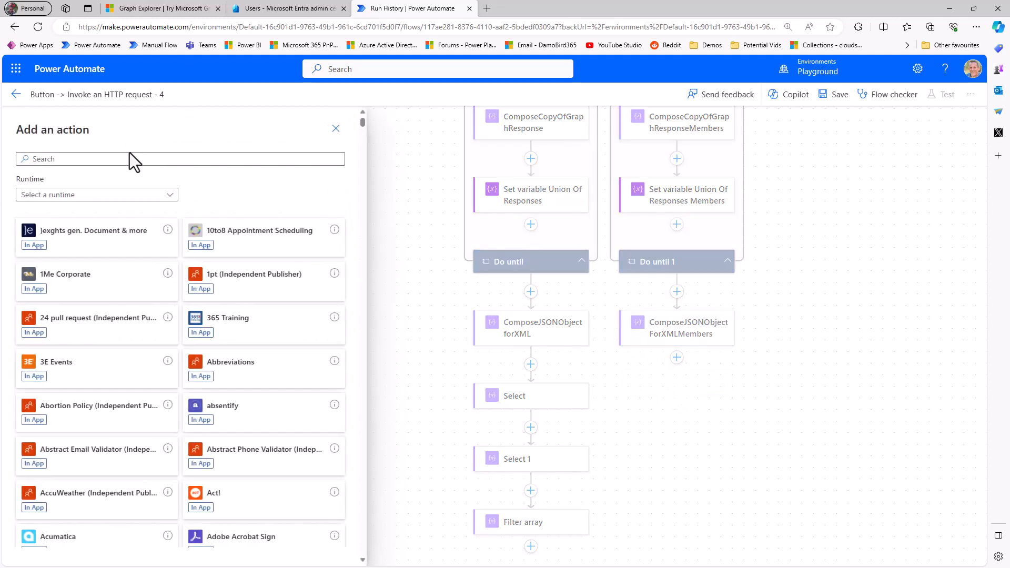
type("Select")
left_click(32, 401)
scroll(667, 421, "down", 2)
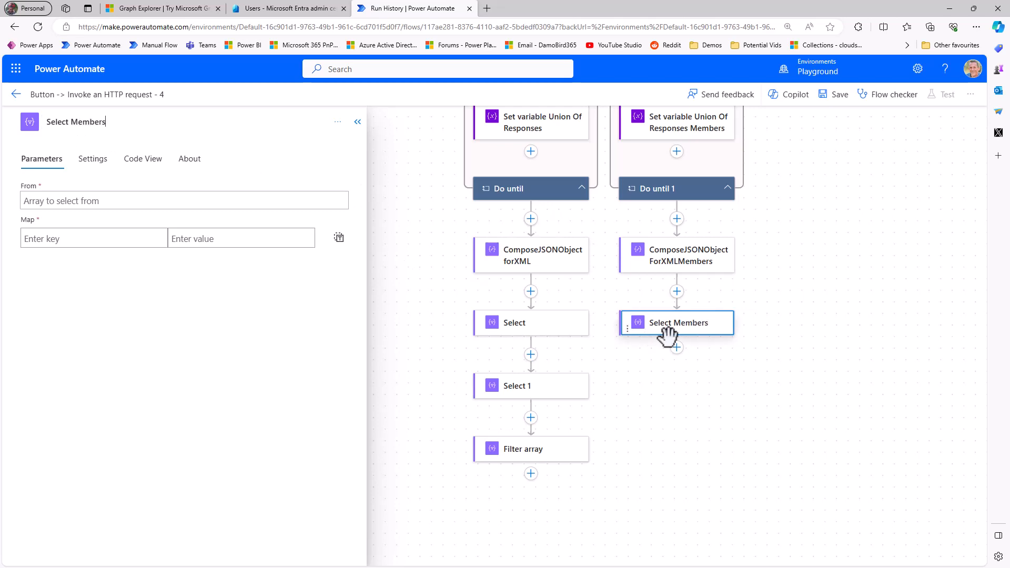
Add another Select action below Select Members and name it Select Members WIth EMail
left_click(676, 348)
type("Sele")
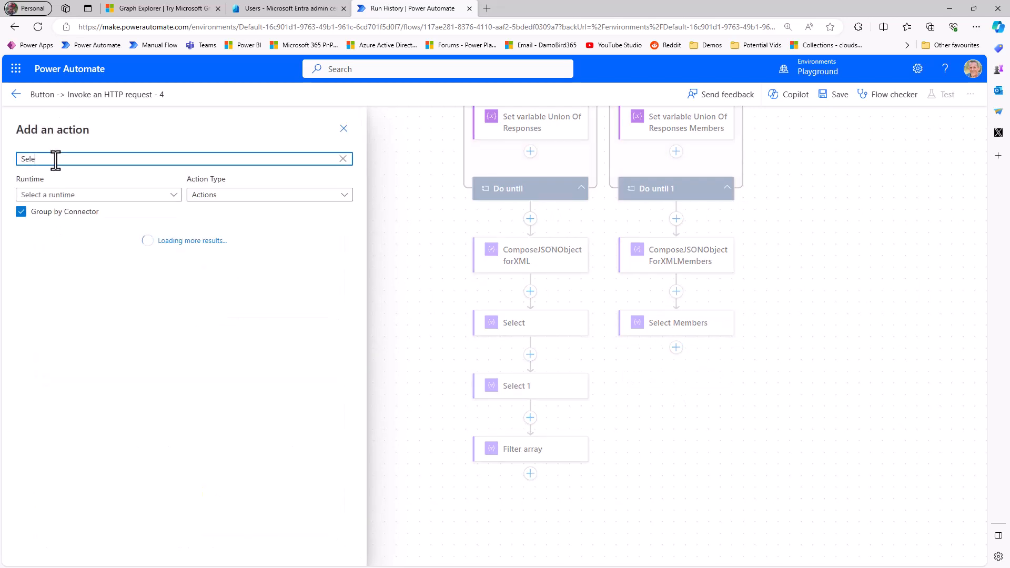
type("ct Members With Email")
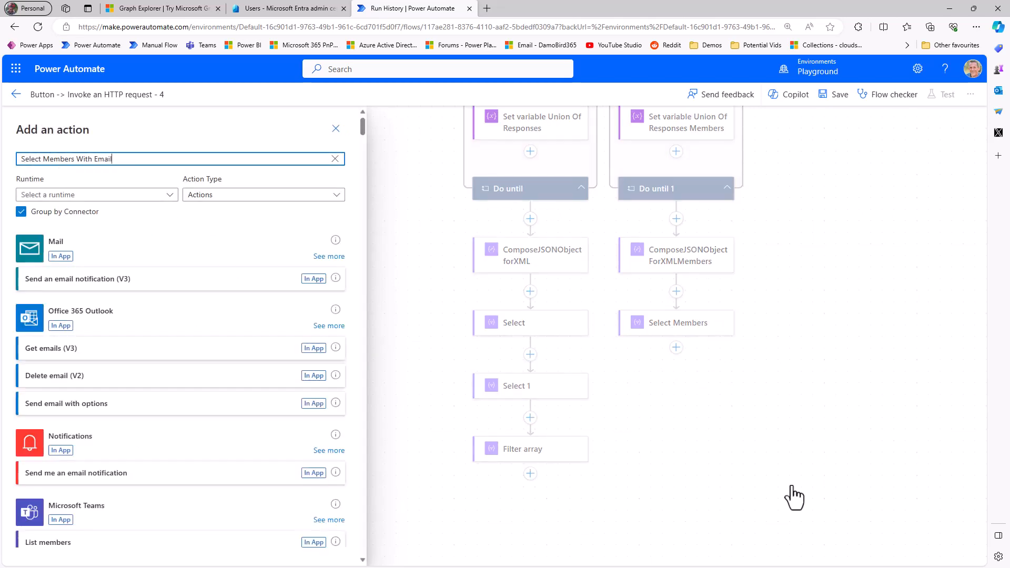
left_click_drag(44, 159, 130, 161)
key("BackSpace")
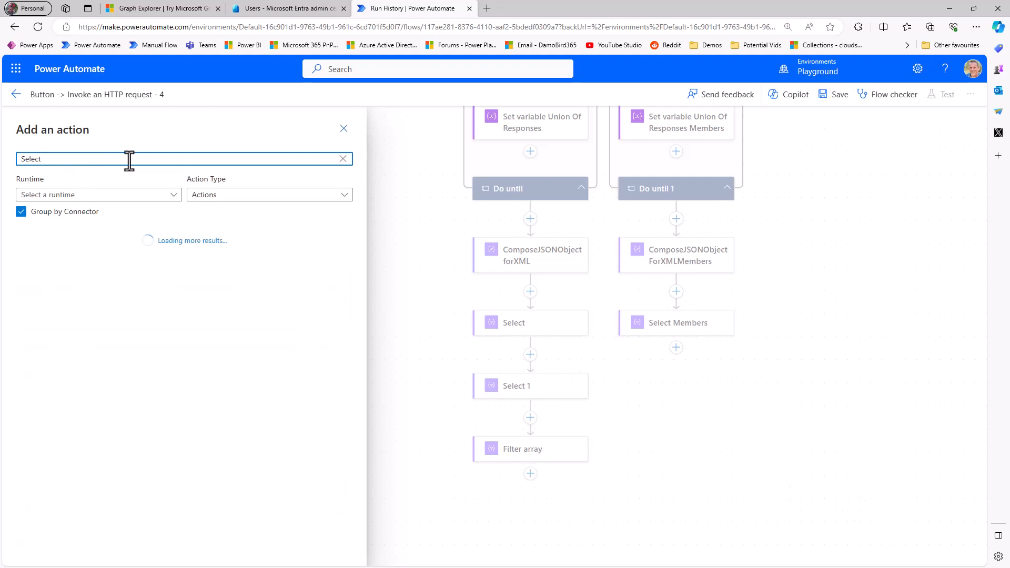
left_click(63, 401)
type("Members WIth EMail")
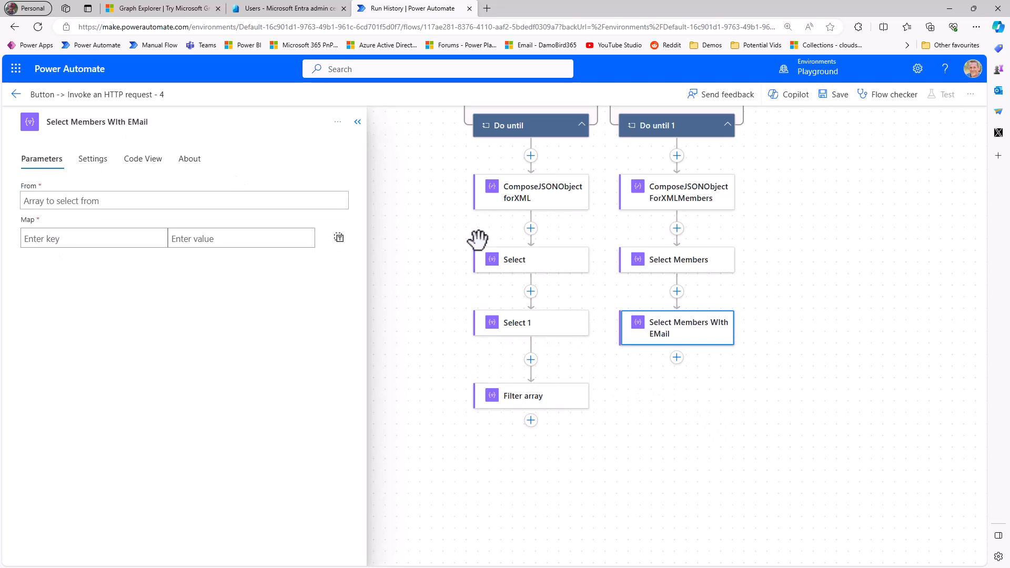
Rename the owners branch's Select as Select Owners and its Select 1 as Select Owners With EMail
left_click(505, 259)
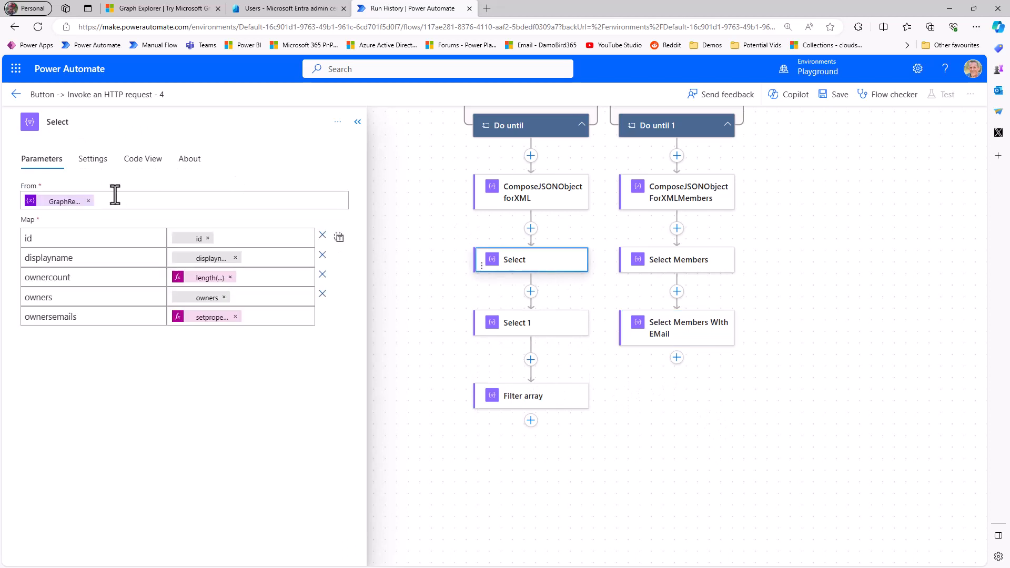
left_click(112, 121)
type("Owners")
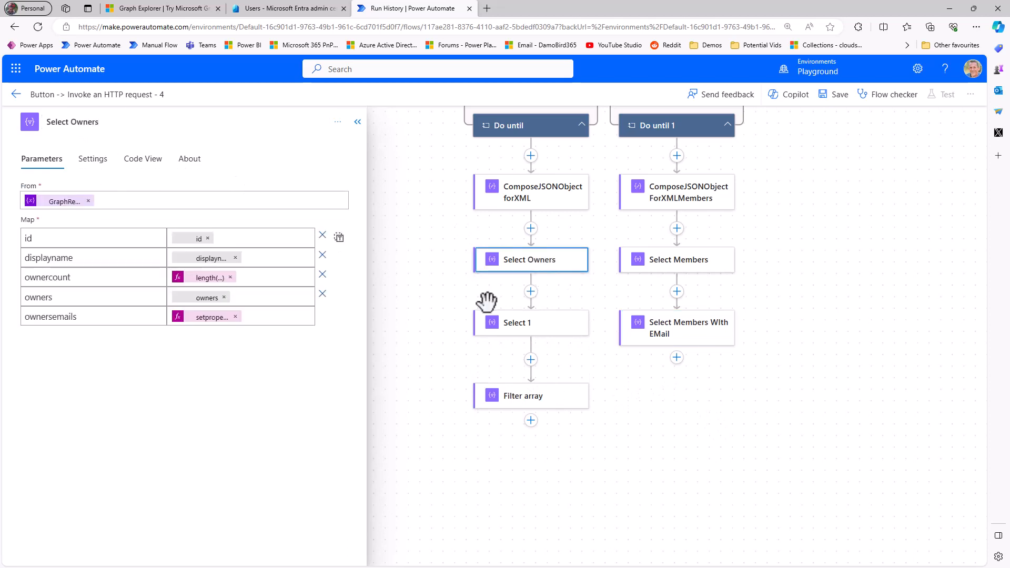
left_click(491, 318)
left_click(96, 124)
key("BackSpace")
key("BackSpace")
type("Owners With EMail")
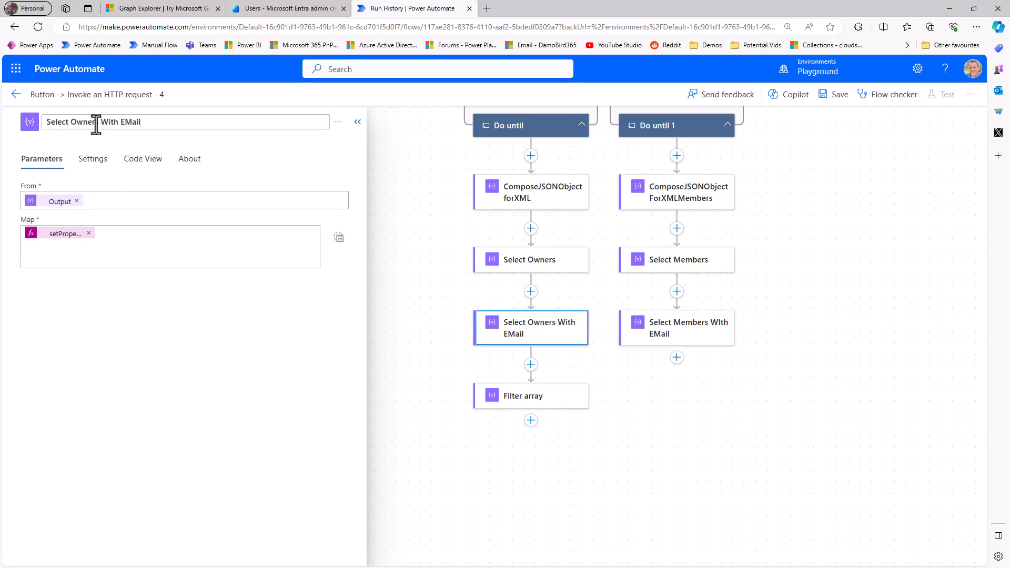
key("Return")
Copy the whole map of Select Owners in text mode into the map of Select Members
left_click(553, 272)
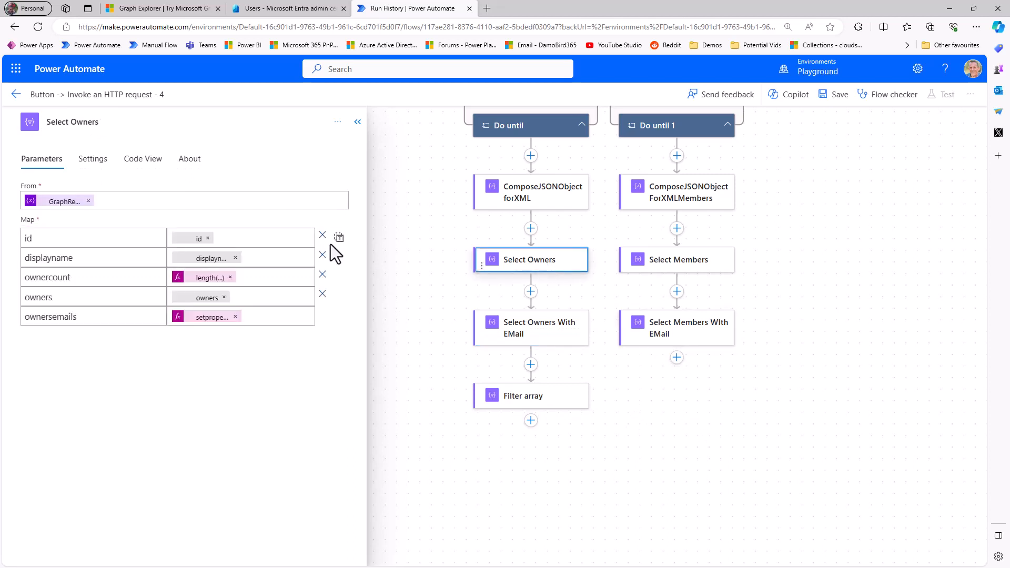
left_click(338, 237)
key("ctrl+a")
key("ctrl+c")
left_click(652, 271)
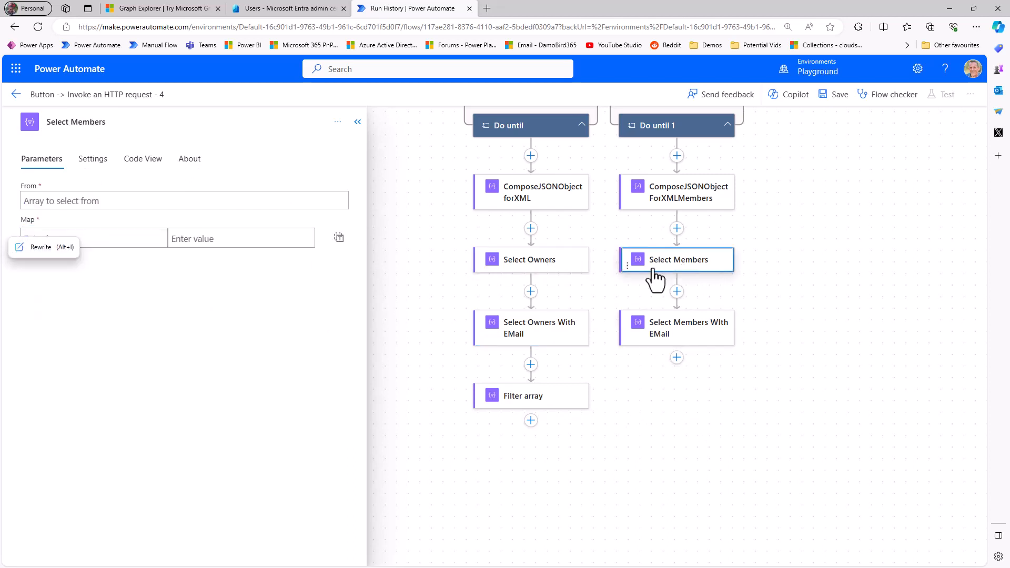
left_click(338, 237)
left_click(185, 244)
key("ctrl+v")
left_click(338, 237)
left_click(510, 274)
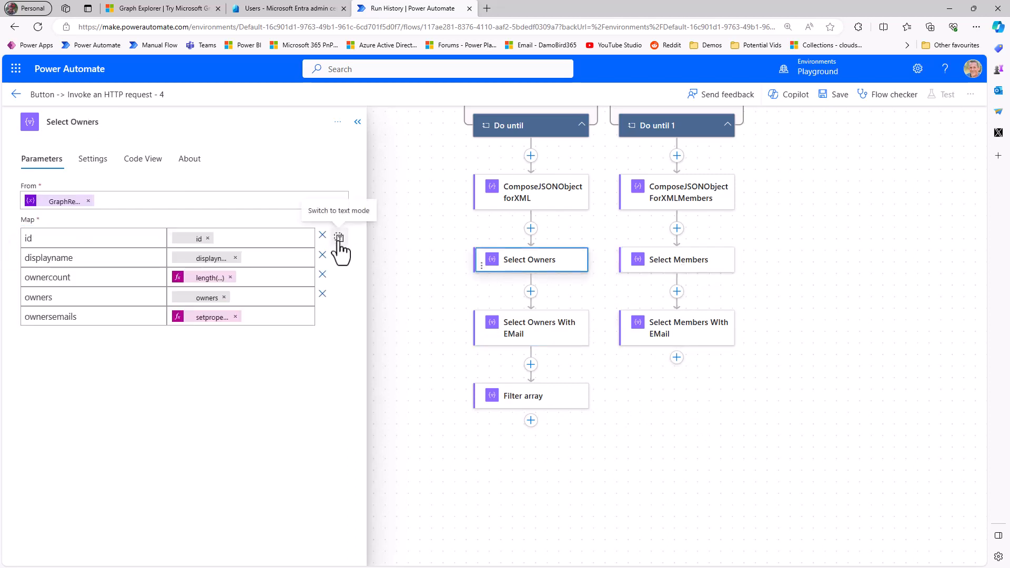
Copy the map expression of Select Owners With EMail into a new map expression for Select Members WIth EMail
left_click(542, 332)
left_click(66, 233)
key("ctrl+a")
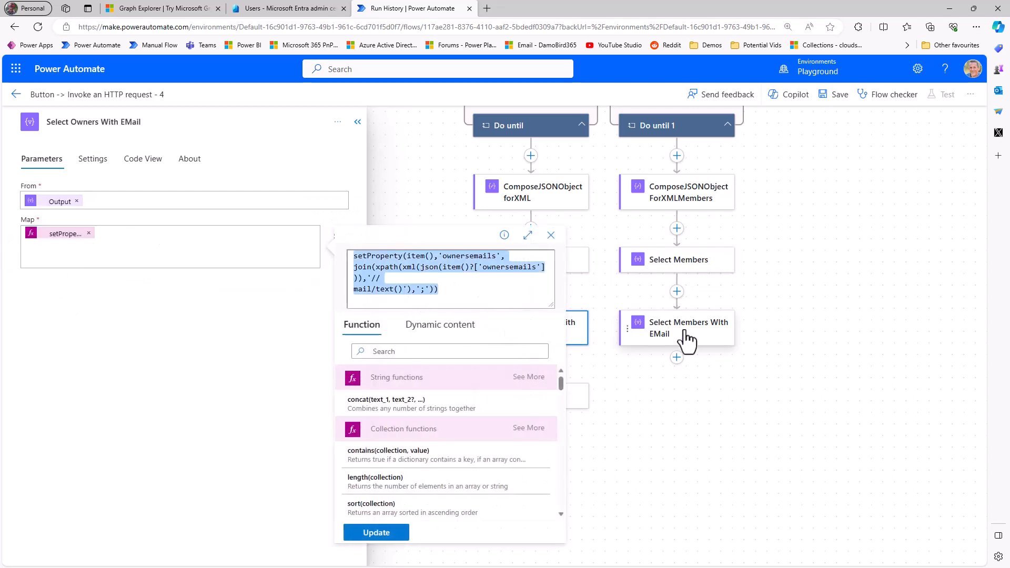
left_click(683, 331)
left_click(315, 255)
type("setProperty(item(),'ownersemails', join(xpath(xml(json(item()?['ownersemails'] )),'// mail/text()'),';'))")
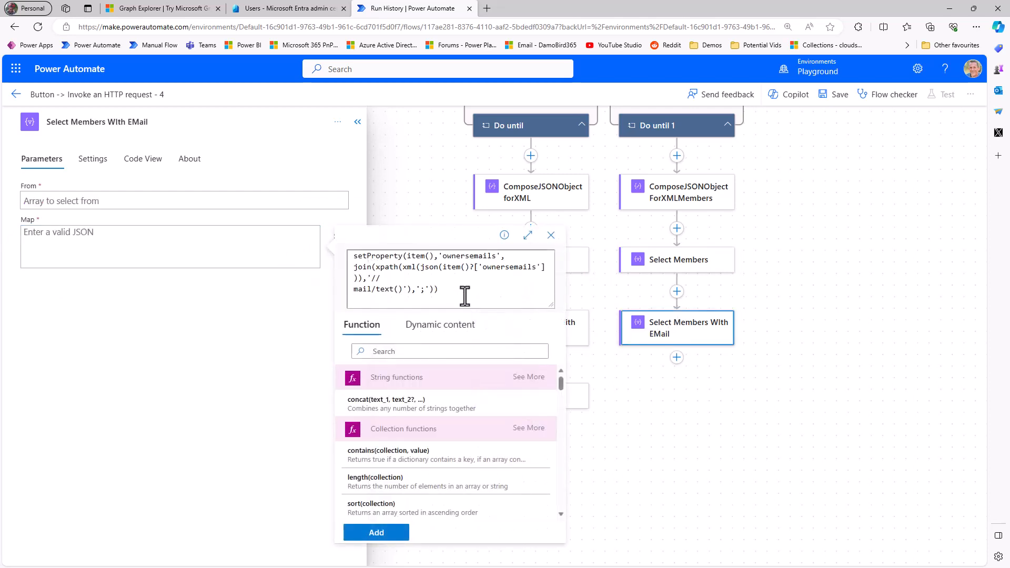
Change both ownersemails references in the copied setProperty expression to membersemails and add the expression to the map of Select Members WIth EMail
left_click_drag(443, 256, 463, 260)
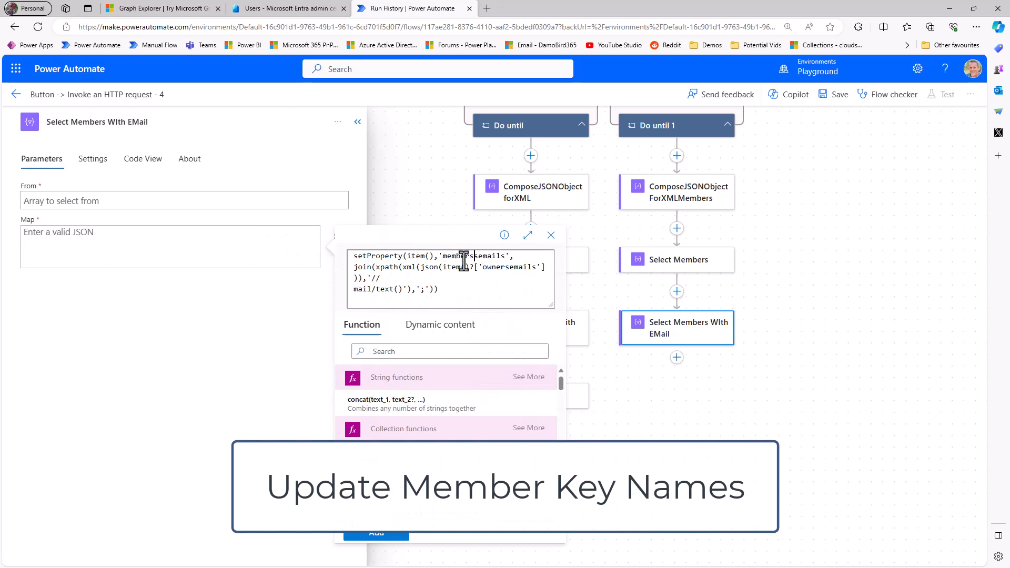
type("members")
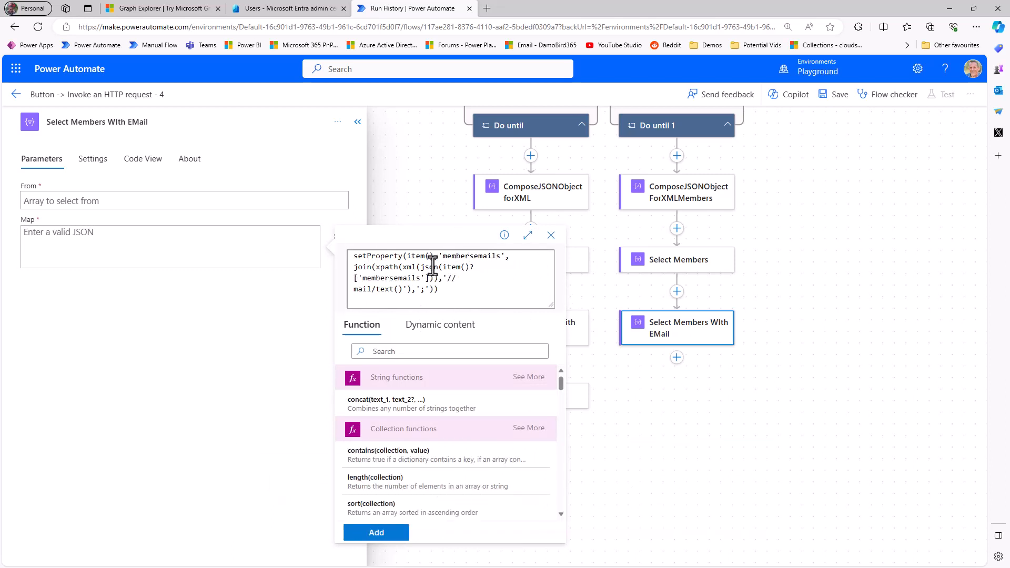
left_click(395, 533)
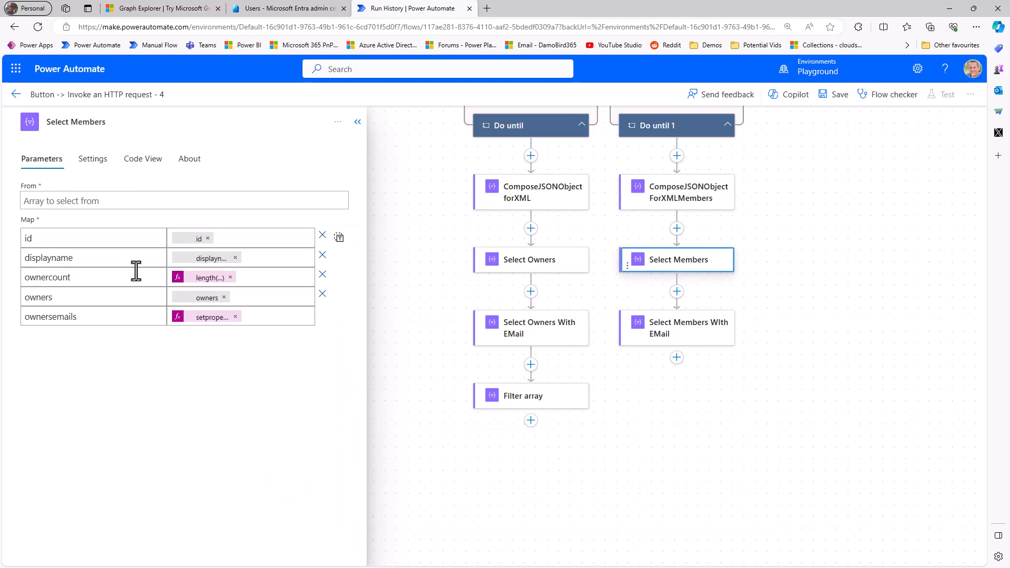
Rename the owner keys in the Select Members map to memberscount, members and membersemails
left_click(21, 298)
double_click(21, 299)
type("membe")
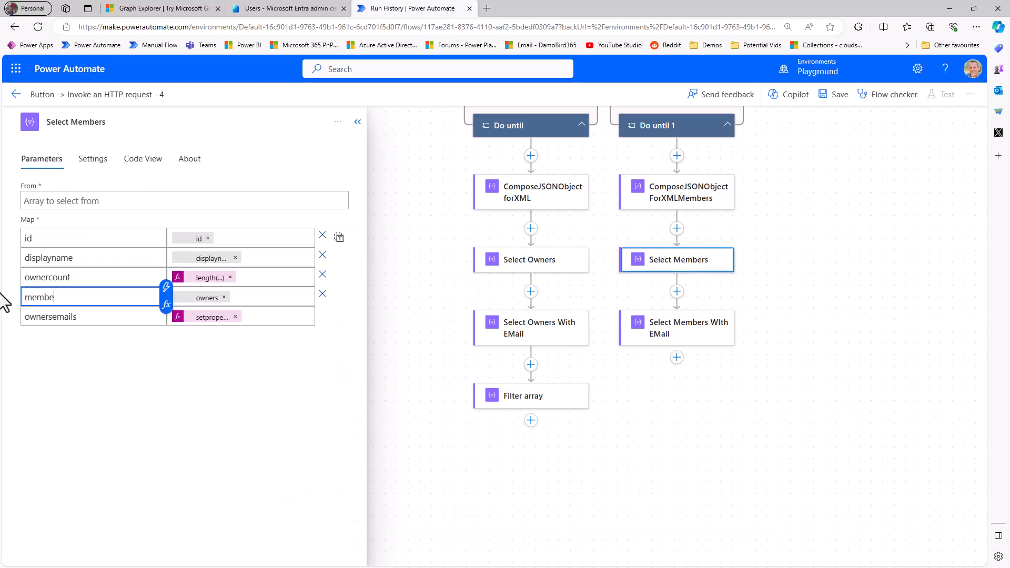
type("rs")
left_click_drag(52, 317, 15, 314)
type("members")
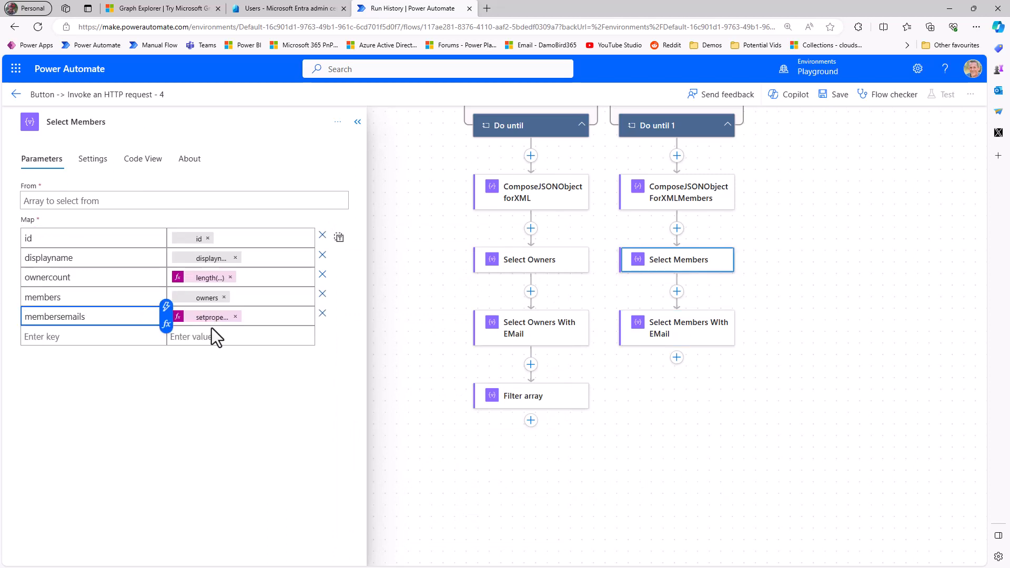
left_click(205, 277)
left_click_drag(53, 277, 5, 284)
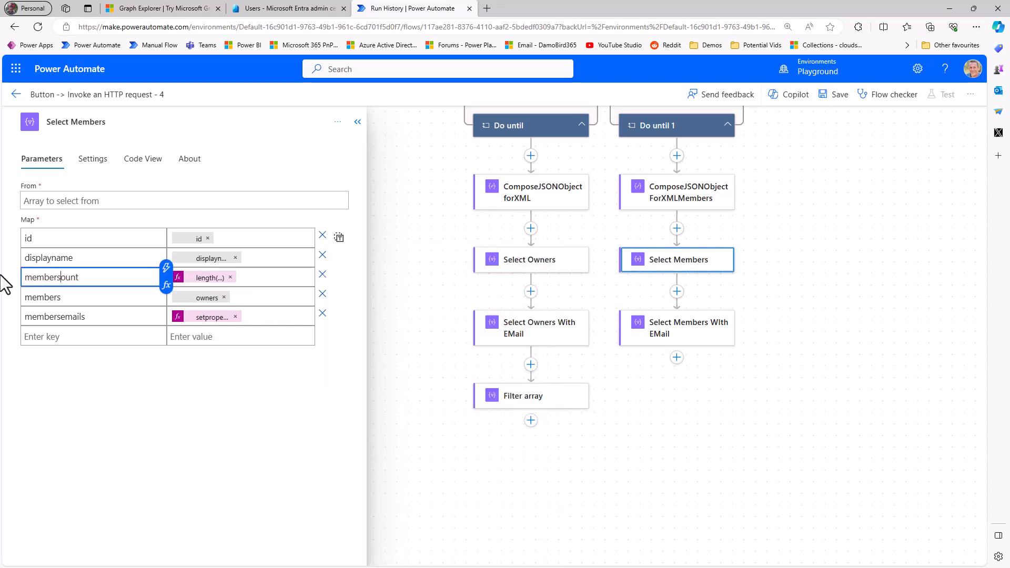
Update the memberscount value in Select Members to the expression length(item()?['members'])
left_click(208, 277)
left_click_drag(446, 274, 430, 277)
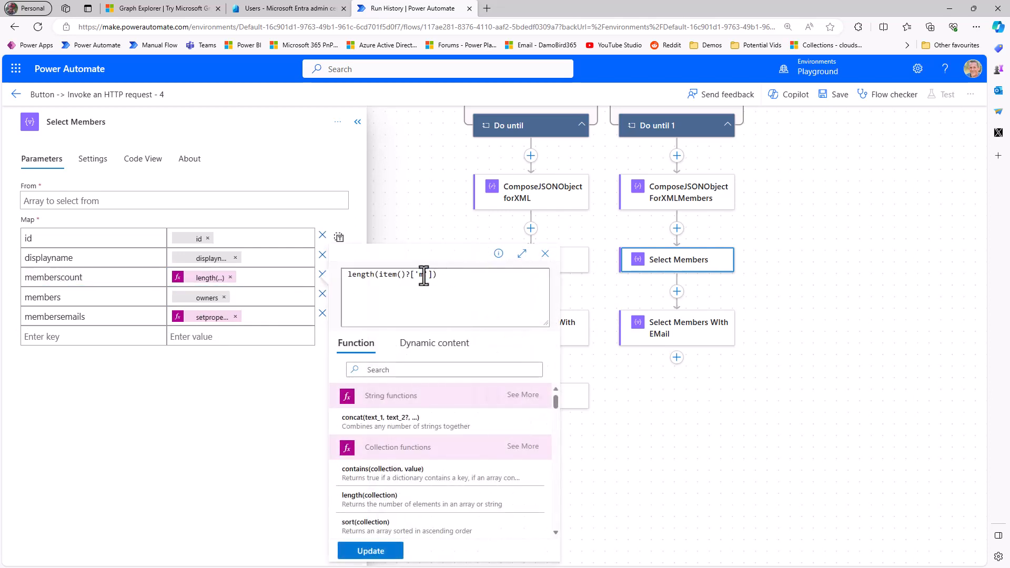
left_click(382, 549)
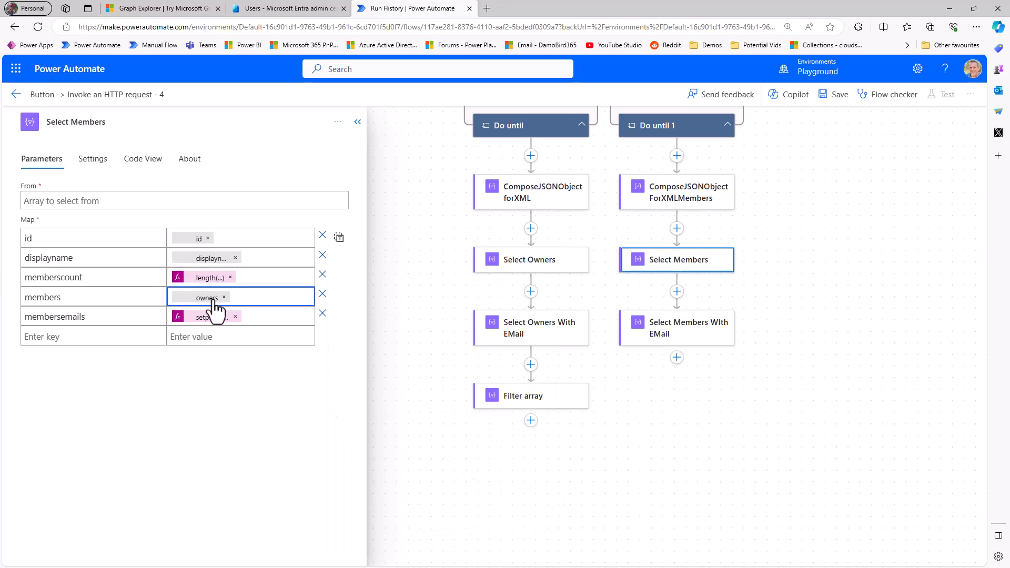
Replace the owners value of the members key with the expression item()?['members']
left_click(224, 298)
left_click(314, 304)
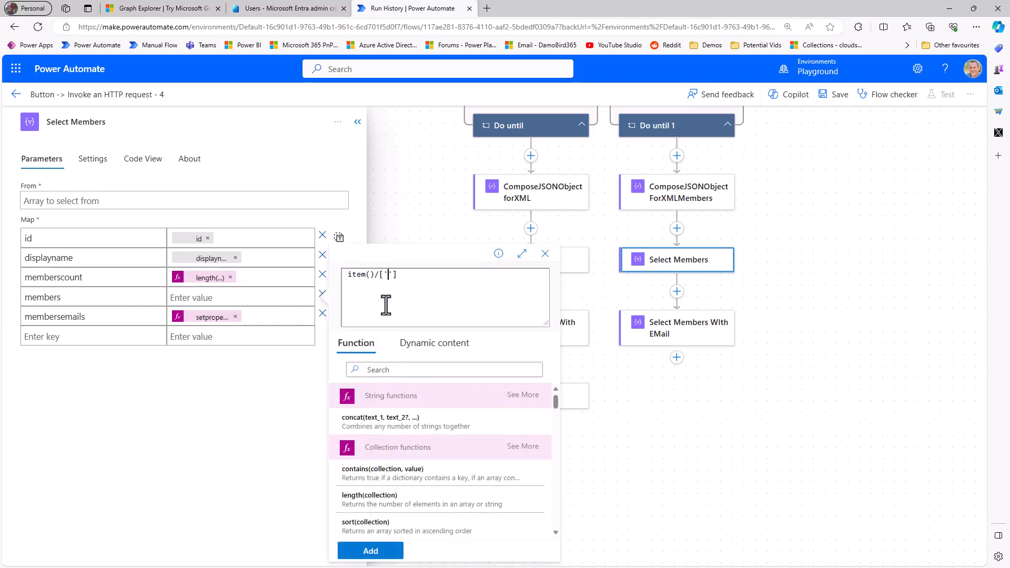
type("item()?['members")
left_click(390, 551)
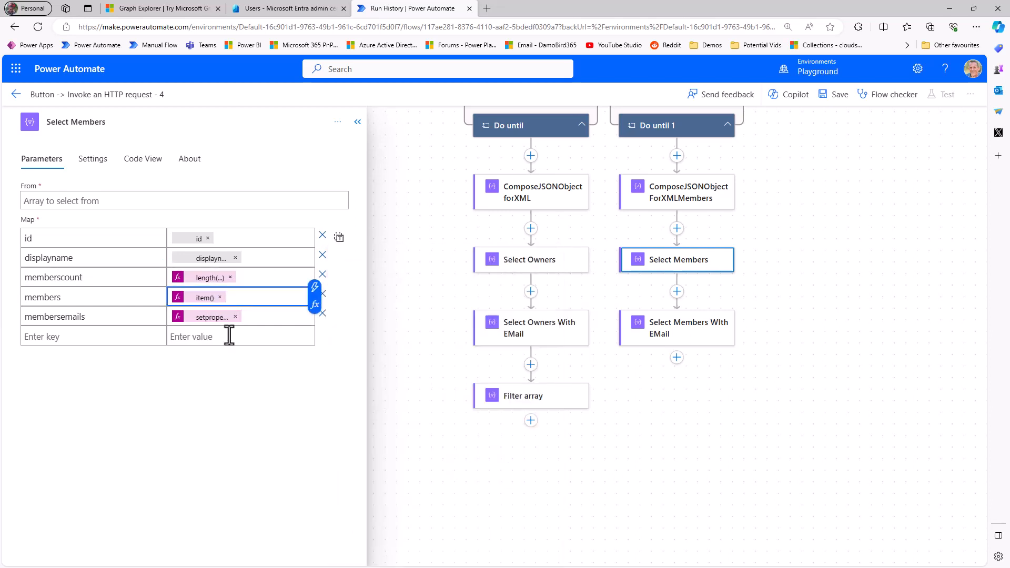
Point both outputs references in the membersemails expression to ComposeJSONObjectforXMLMembers and update the expression
left_click(213, 317)
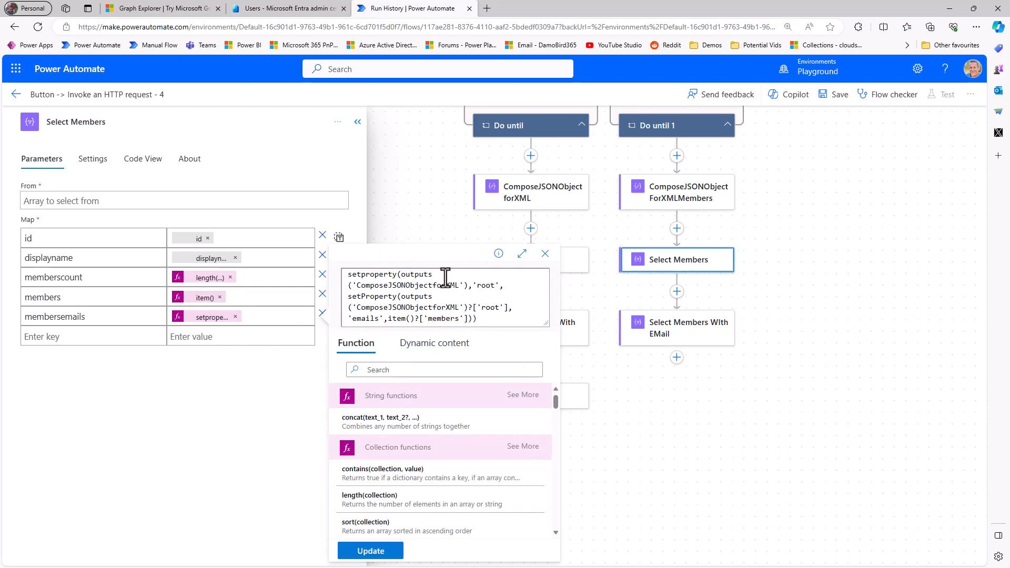
left_click(459, 285)
left_click(460, 307)
type("Memb")
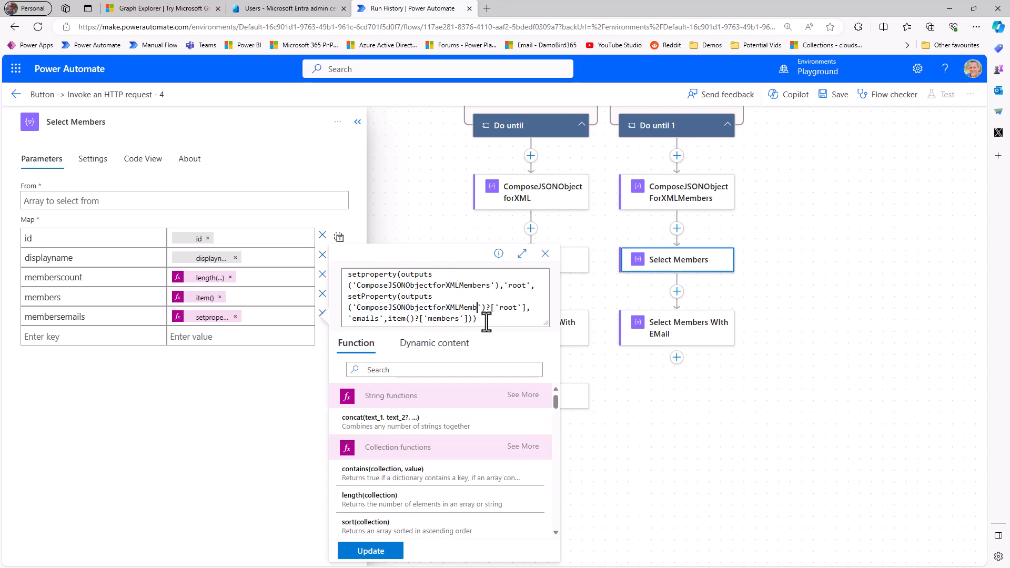
type("ers")
left_click(388, 552)
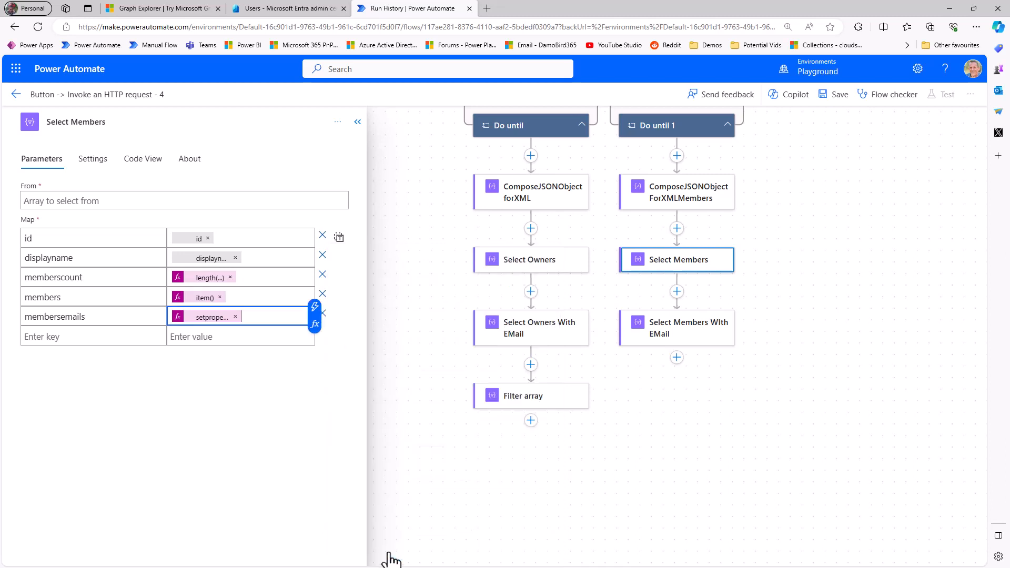
Add a Filter array action below Select Members WIth EMail, using the Output of Select Members WIth EMail as its source
left_click(659, 341)
left_click(677, 357)
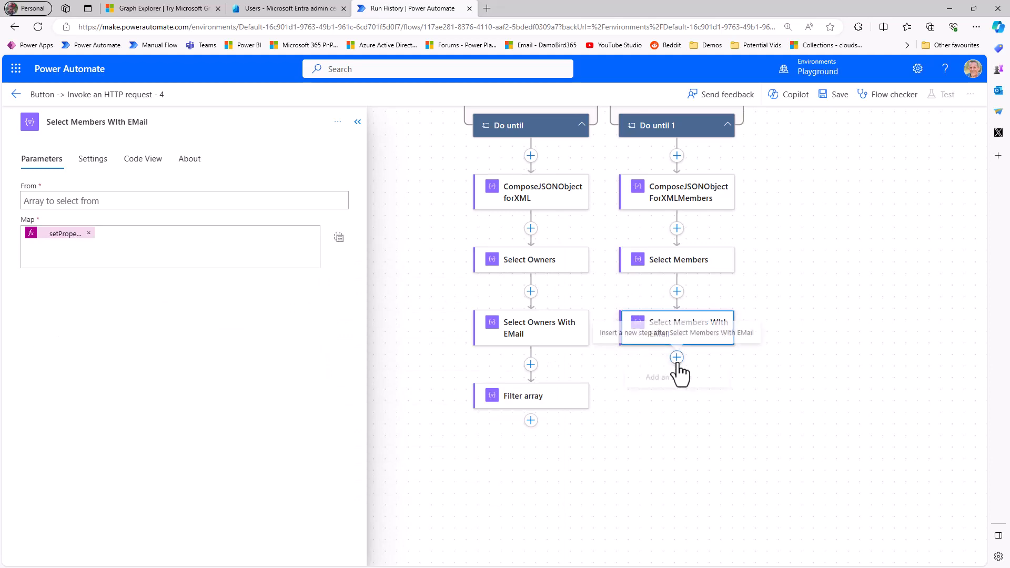
left_click(677, 372)
type("Filter Array")
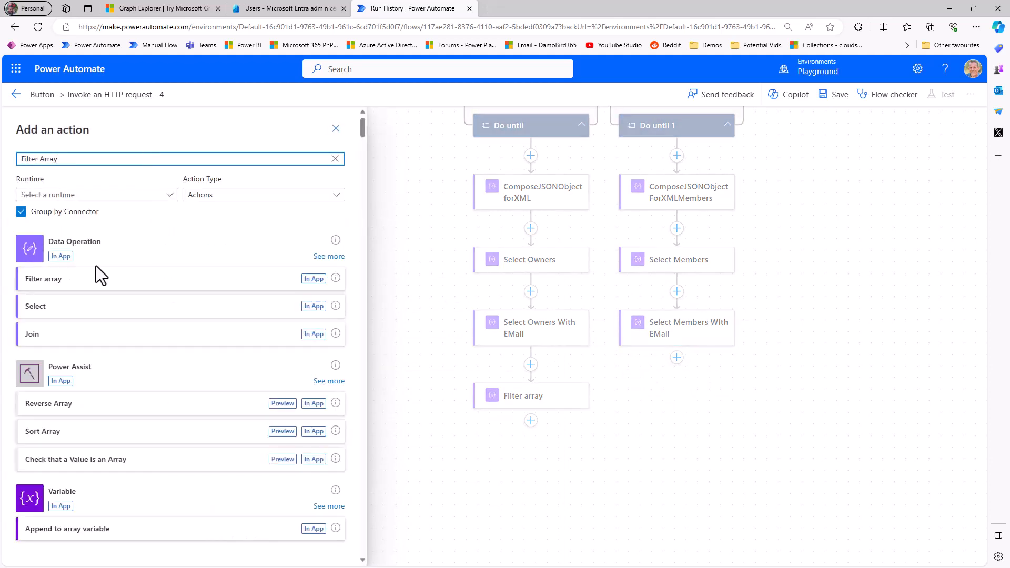
left_click(96, 273)
left_click(347, 195)
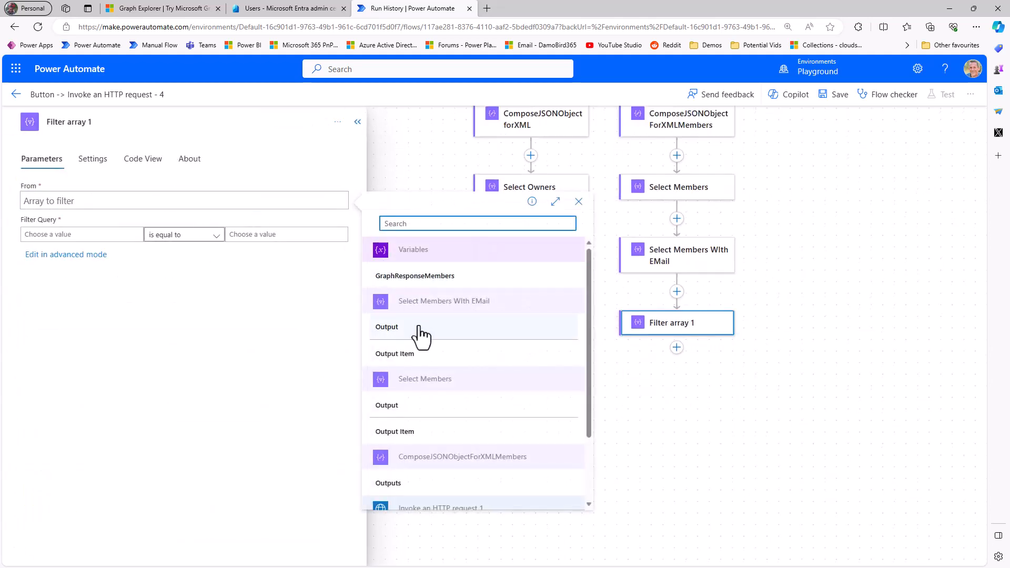
left_click(412, 416)
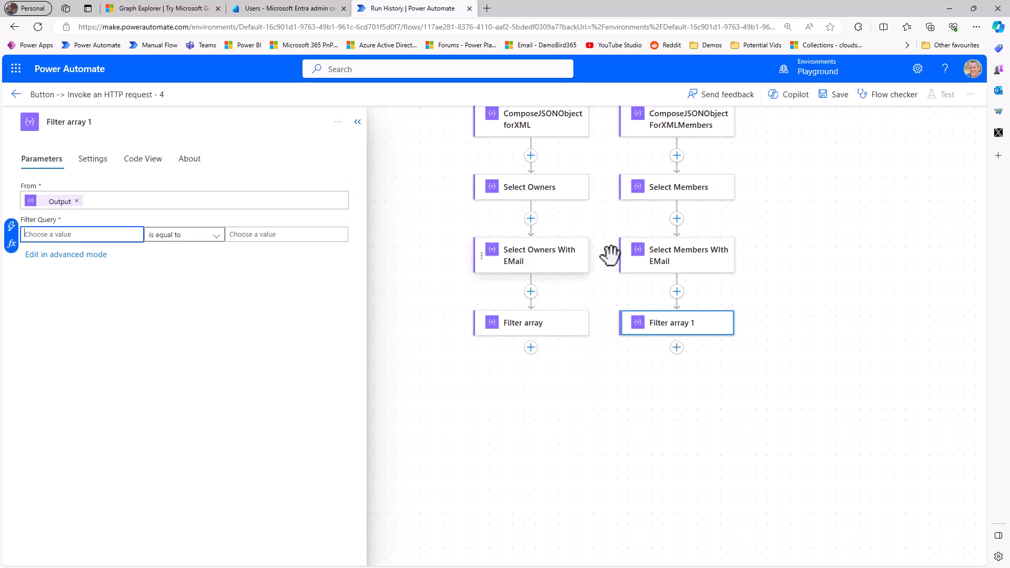
Set the first value of the Filter array 1 query to an int() expression using the memberscount key copied from Select Members
left_click(629, 257)
left_click(664, 187)
left_click_drag(85, 277, 20, 280)
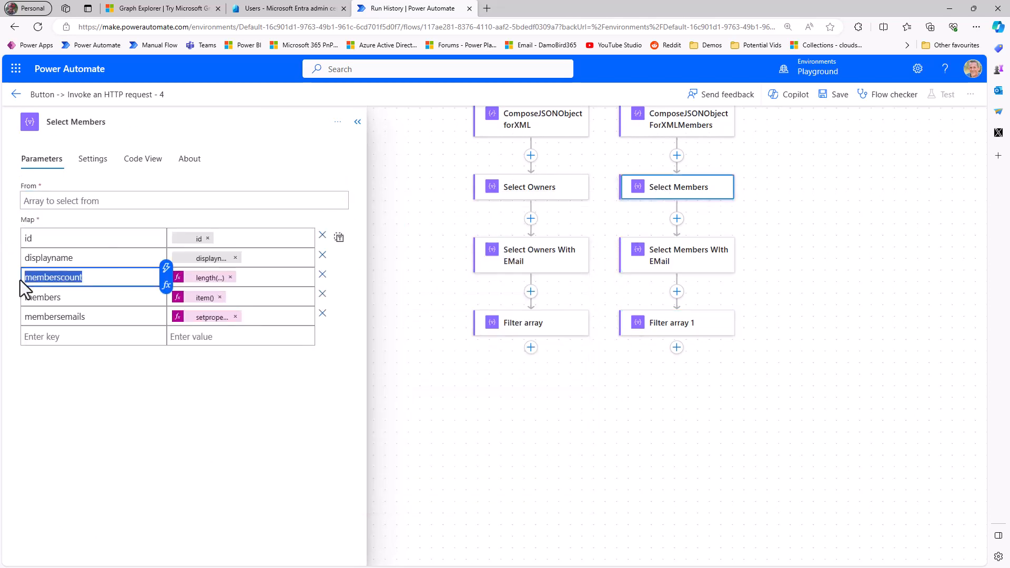
left_click(677, 323)
left_click(76, 235)
left_click(9, 243)
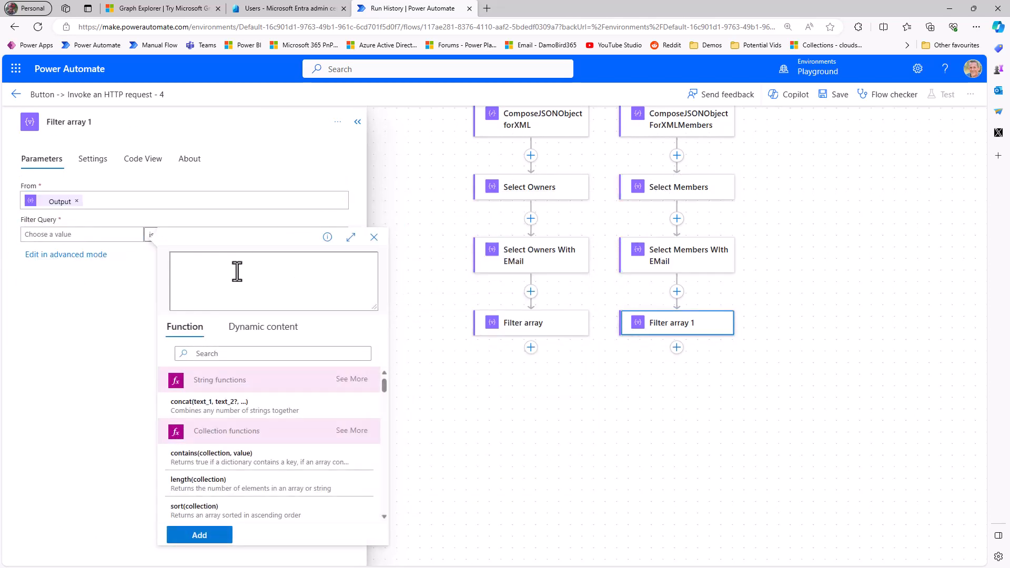
key("Home")
type("int(")
key("End")
type(")")
left_click(202, 536)
Complete the Filter array 1 query as is equal to 0 and try to save the flow
left_click(241, 231)
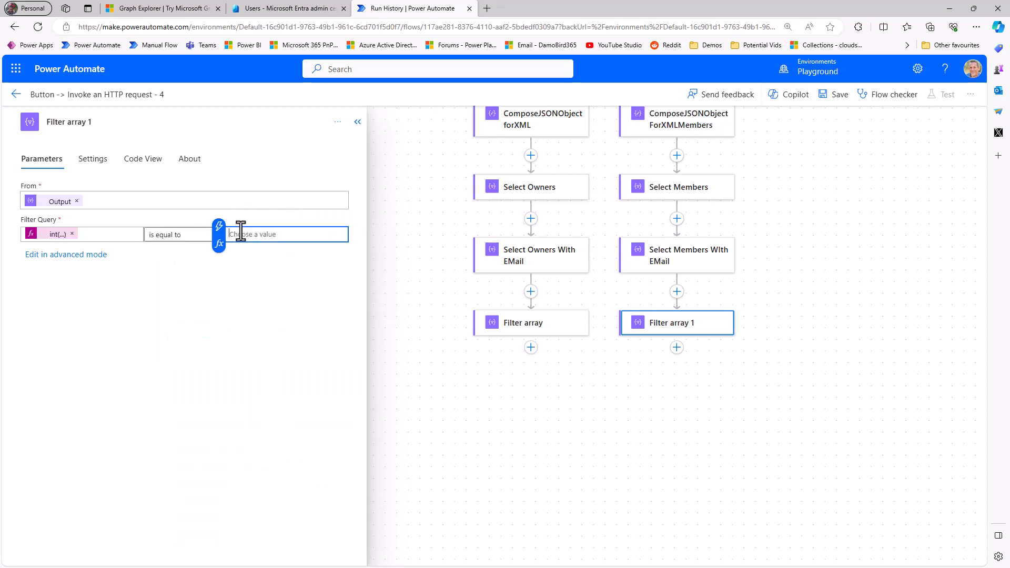
type("0")
left_click(835, 94)
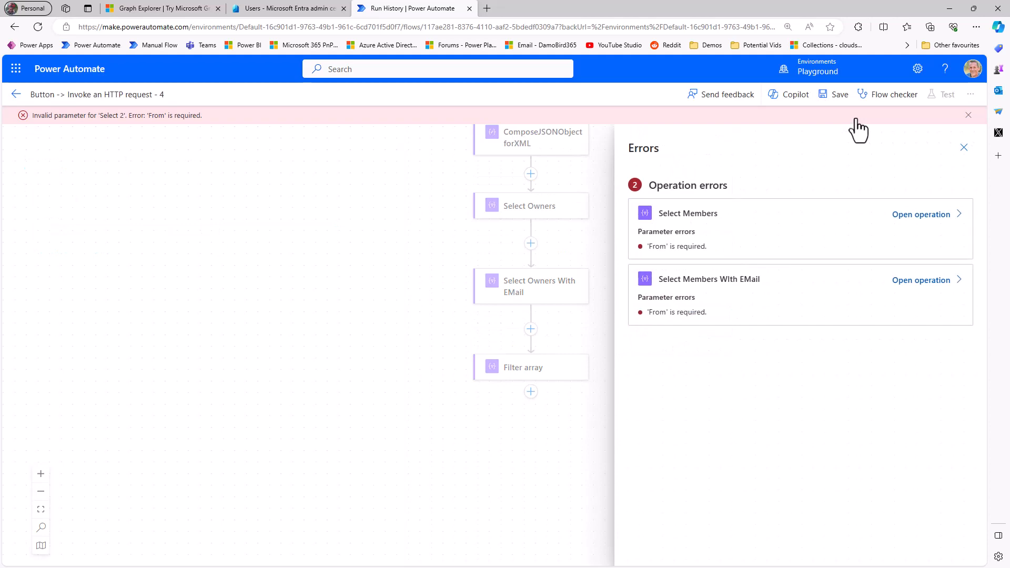
Set the From of Select Members to the GraphResponseMembers variable
left_click(723, 223)
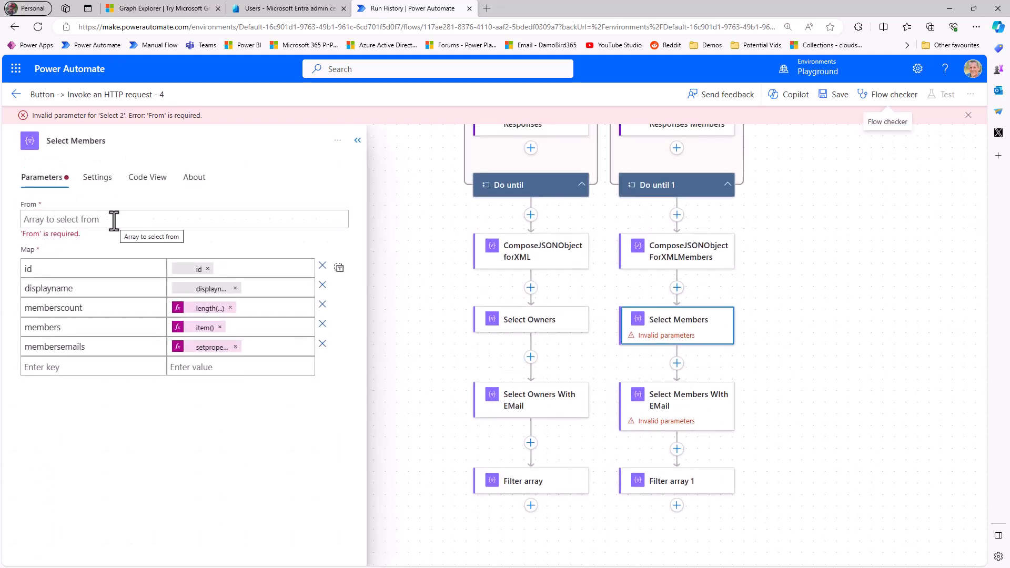
left_click(225, 214)
left_click(349, 211)
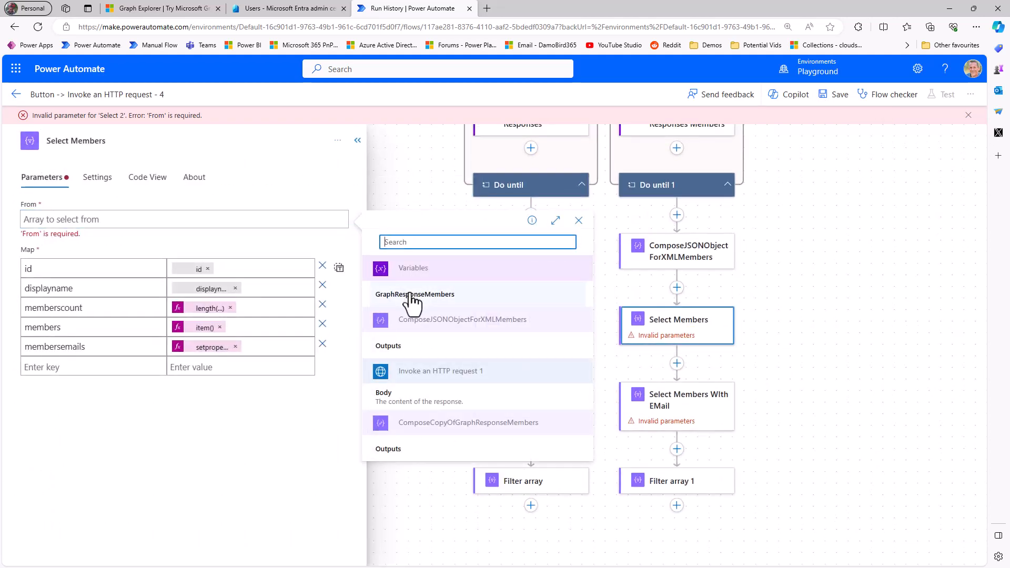
left_click(419, 348)
Set the From of Select Members WIth EMail to the Output of Select Members
left_click(661, 391)
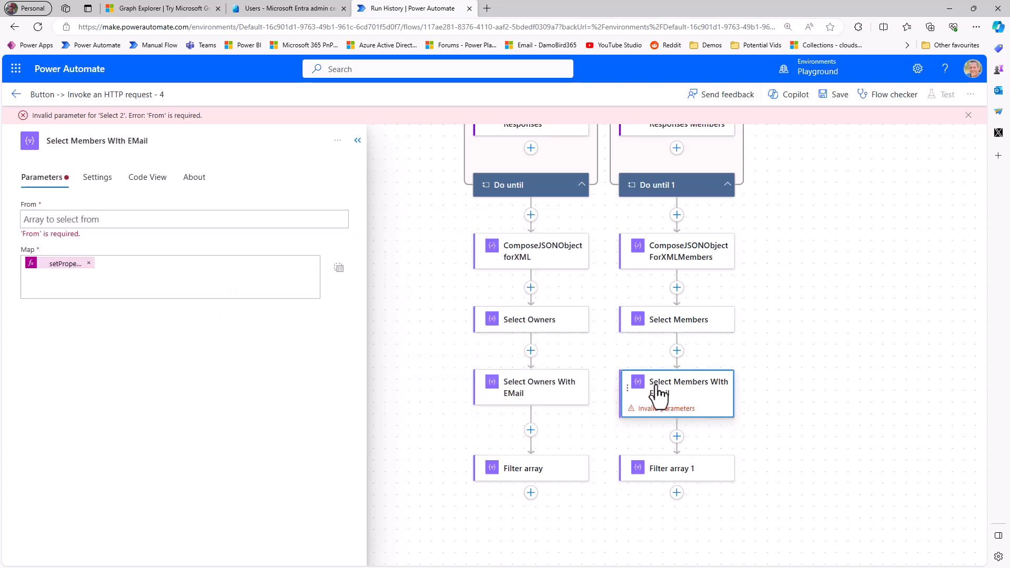
left_click(109, 219)
left_click(349, 211)
left_click(410, 349)
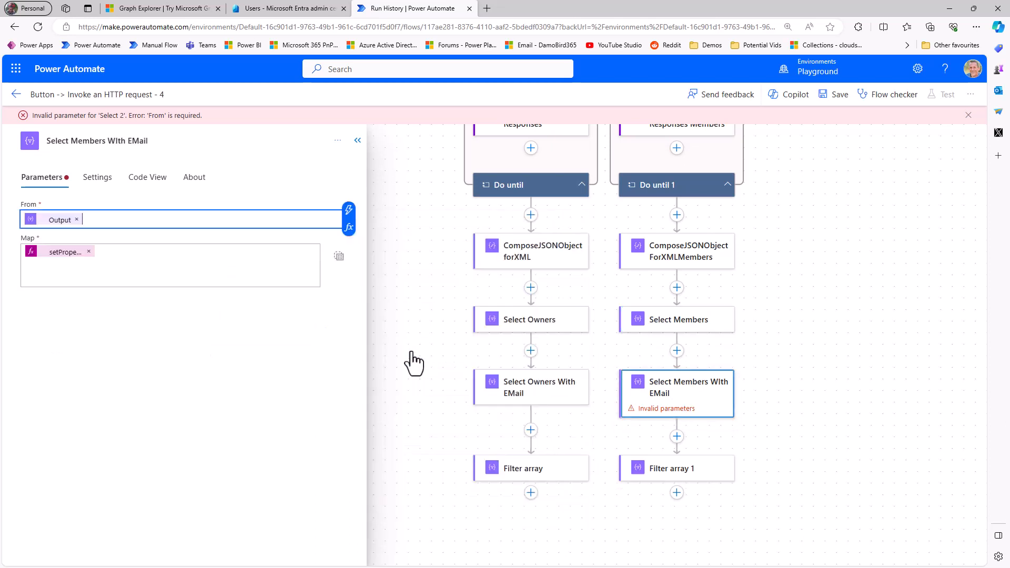
Save the flow and run a test of it
left_click(839, 99)
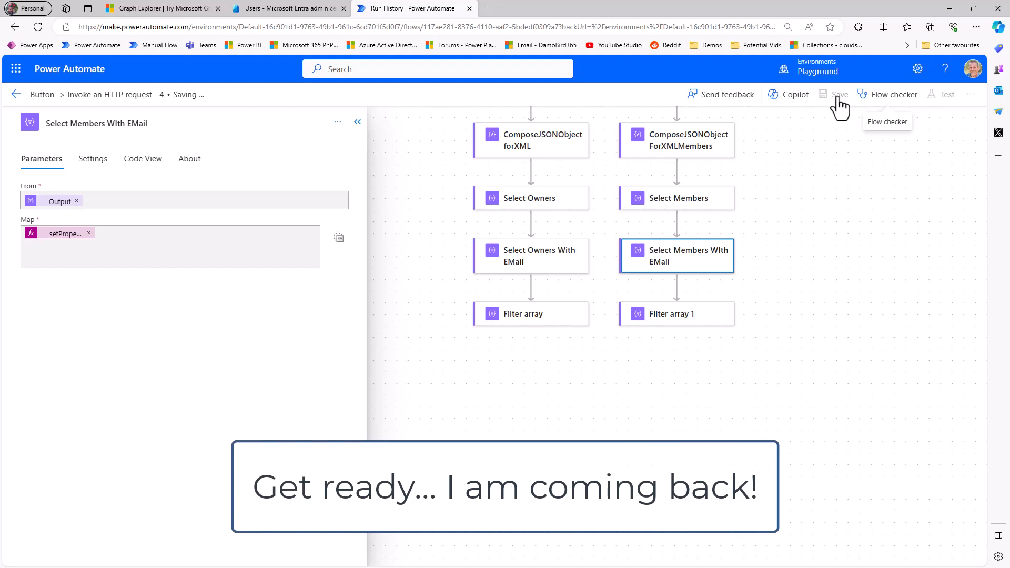
left_click(938, 95)
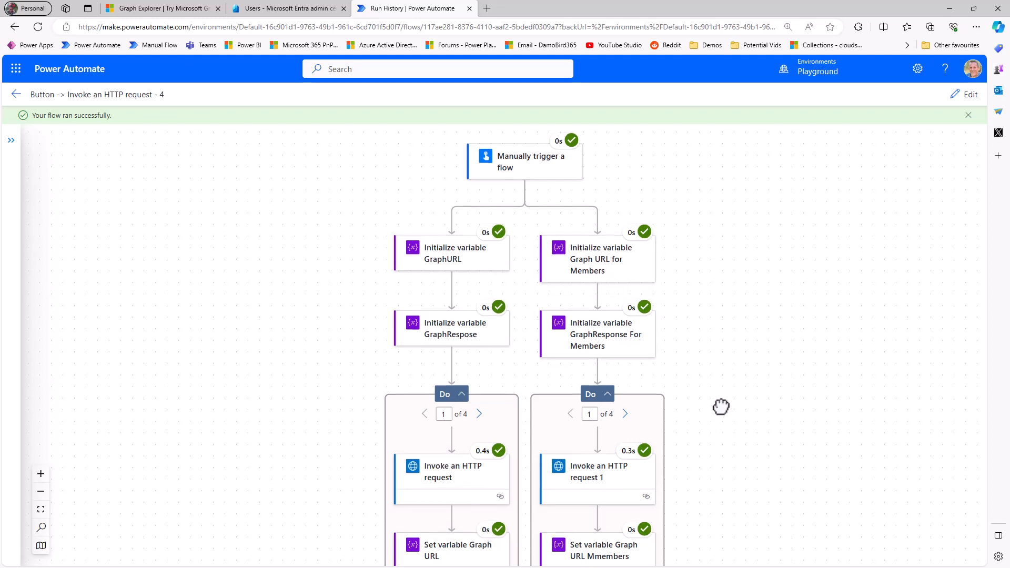
Review both branches of the run and examine the members data in the raw outputs of Invoke an HTTP request 1
left_click_drag(721, 406, 692, 200)
left_click_drag(714, 379, 711, 333)
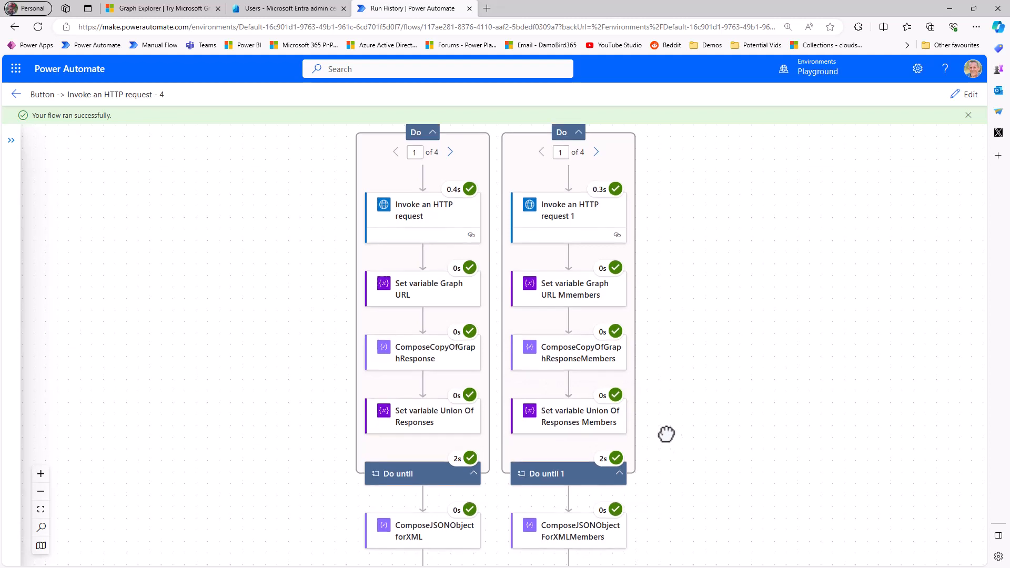
left_click_drag(667, 433, 658, 271)
left_click_drag(676, 405, 669, 279)
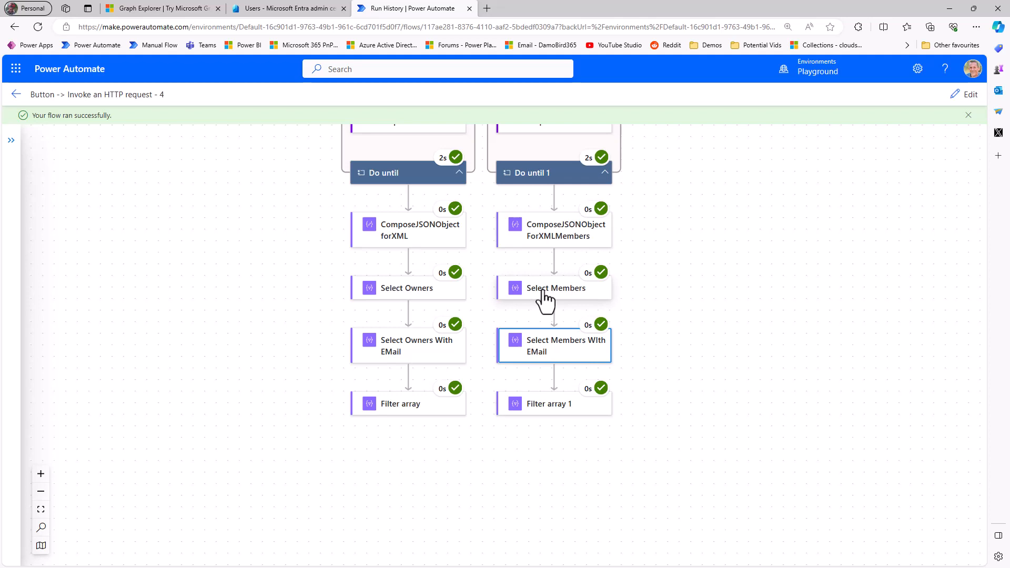
scroll(652, 218, "up", 4)
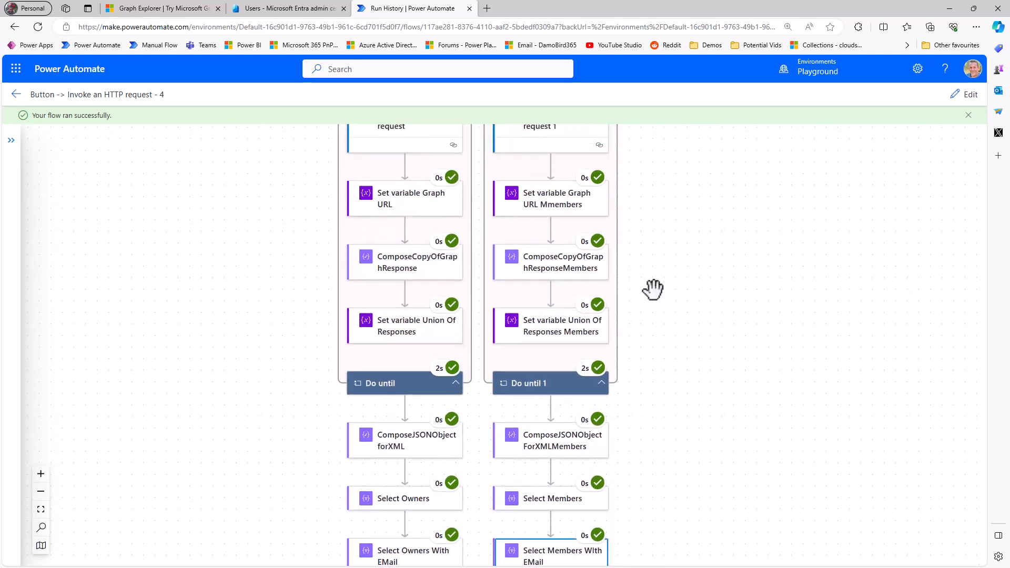
left_click_drag(653, 289, 652, 410)
left_click(548, 266)
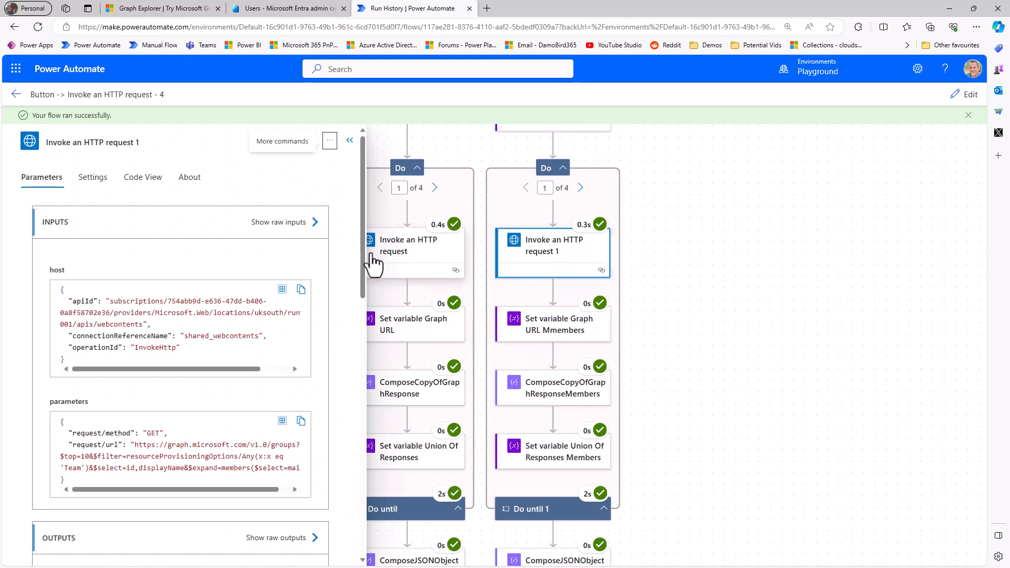
left_click(294, 538)
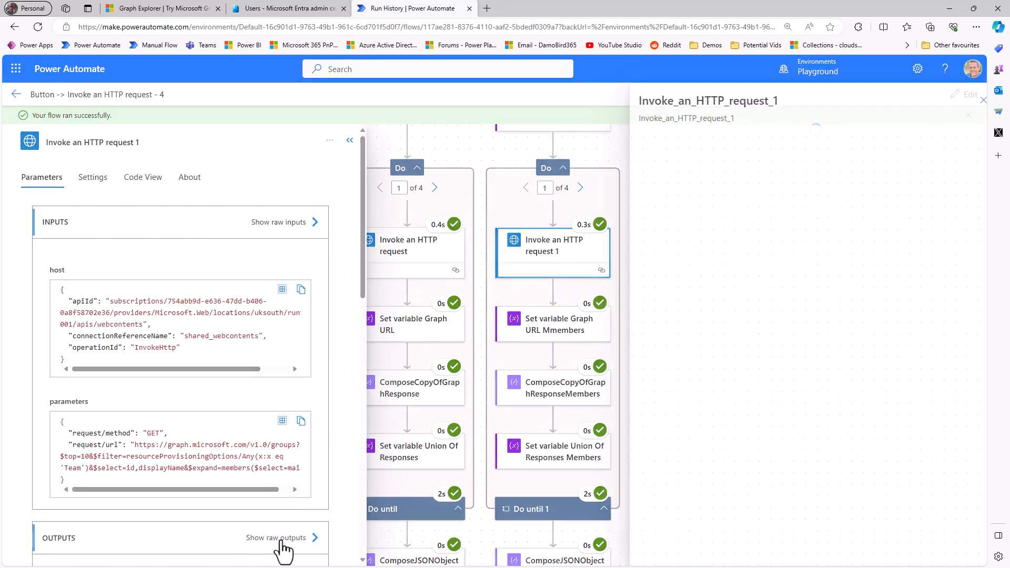
scroll(727, 403, "down", 1)
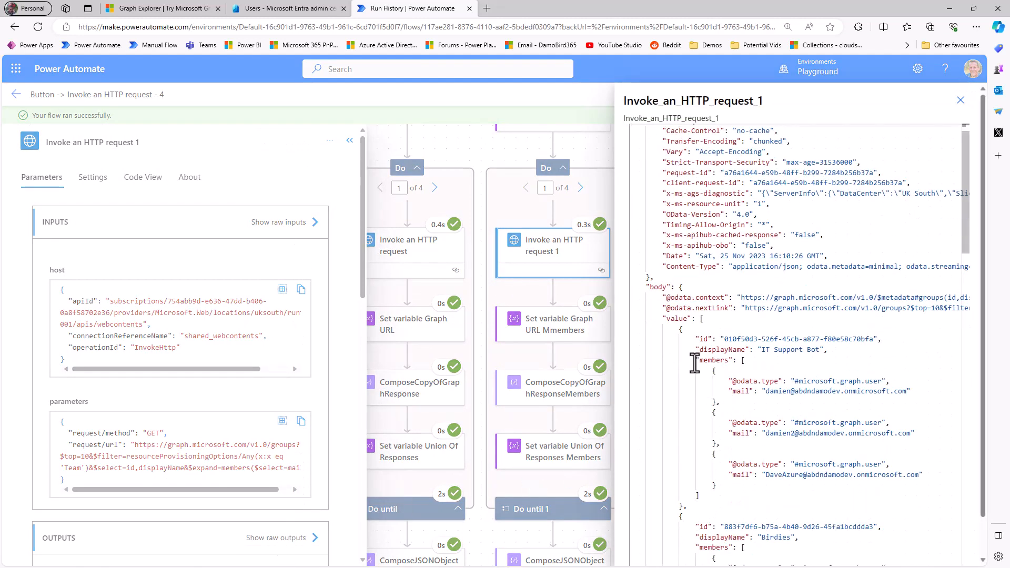
Examine the members array and its mail property for the IT Support Bot team, and close the raw outputs of Invoke an HTTP request 1
left_click_drag(698, 362, 724, 362)
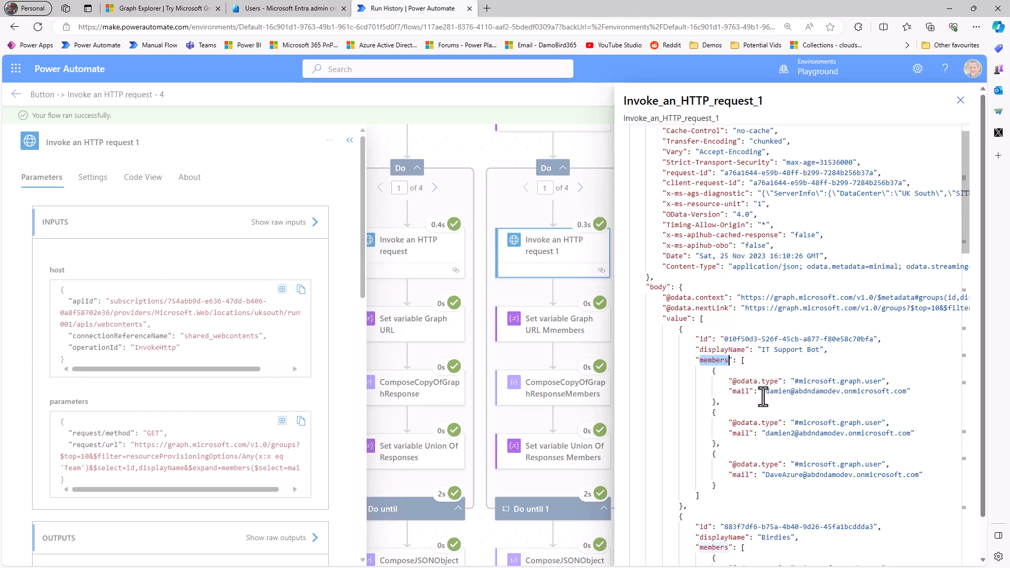
left_click(732, 392)
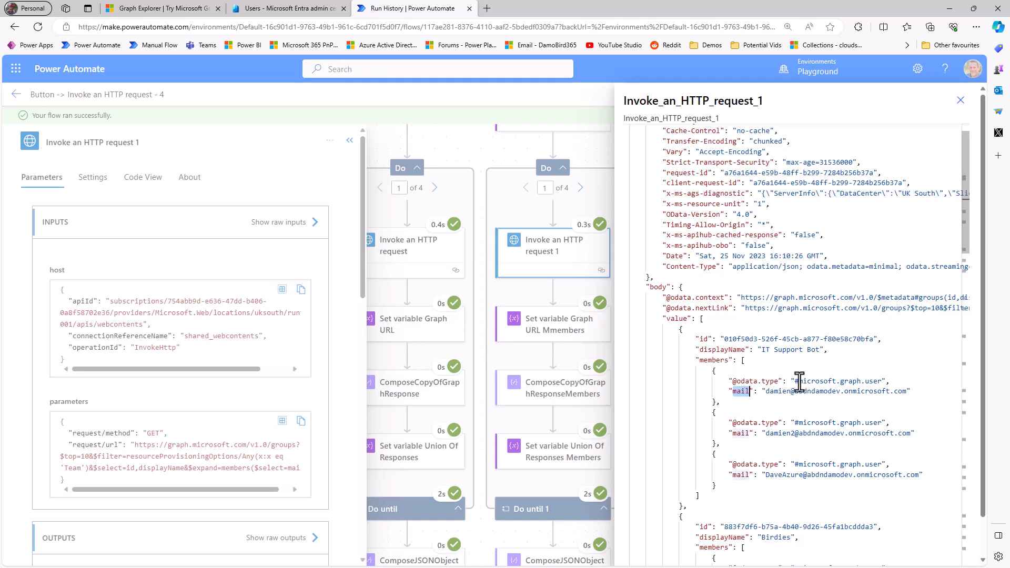
left_click(961, 100)
Show the raw outputs of Select Members WIth EMail and examine the memberscount and membersemails values of the IT Support Bot team
scroll(680, 365, "down", 5)
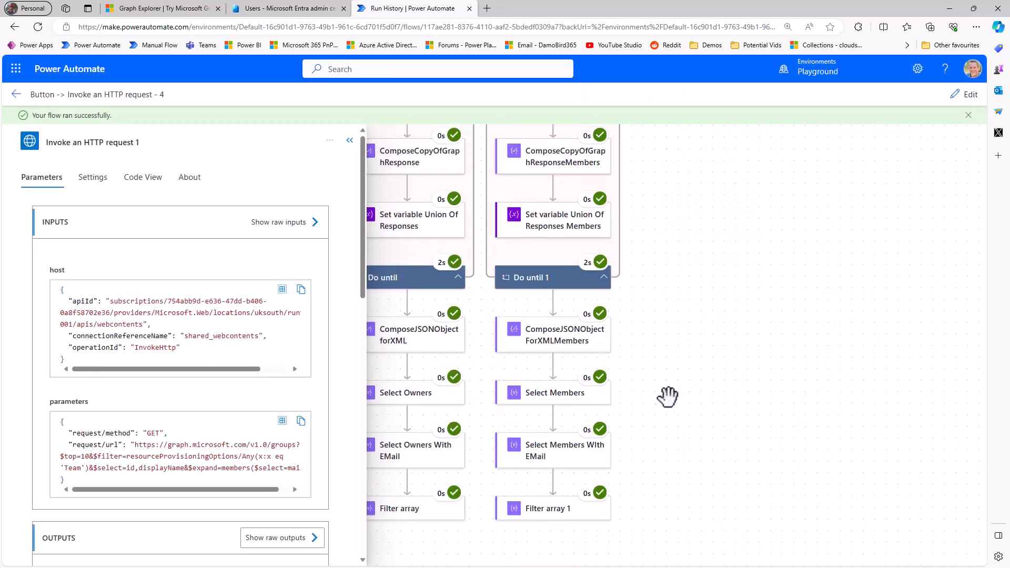
left_click(547, 461)
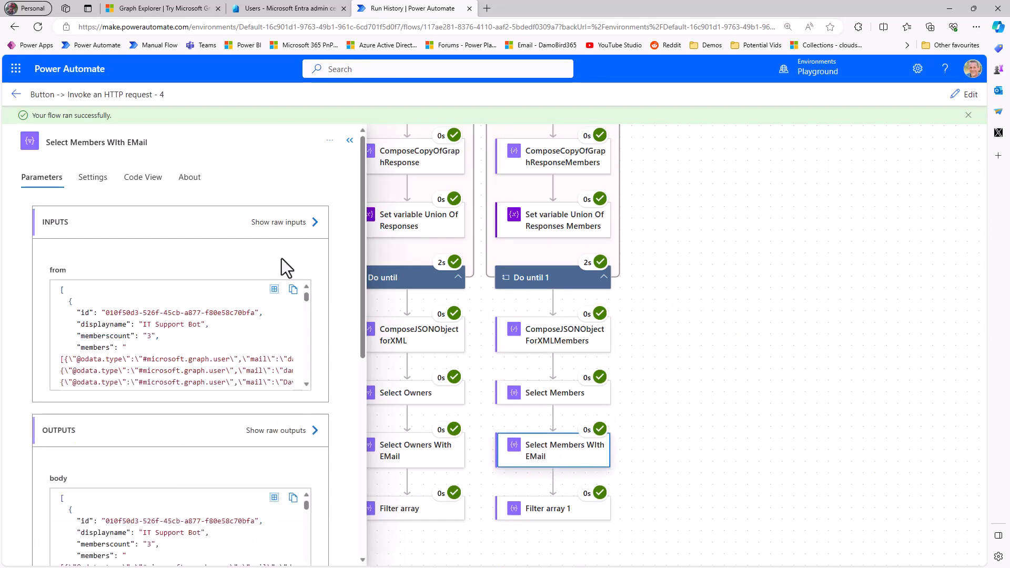
left_click(270, 432)
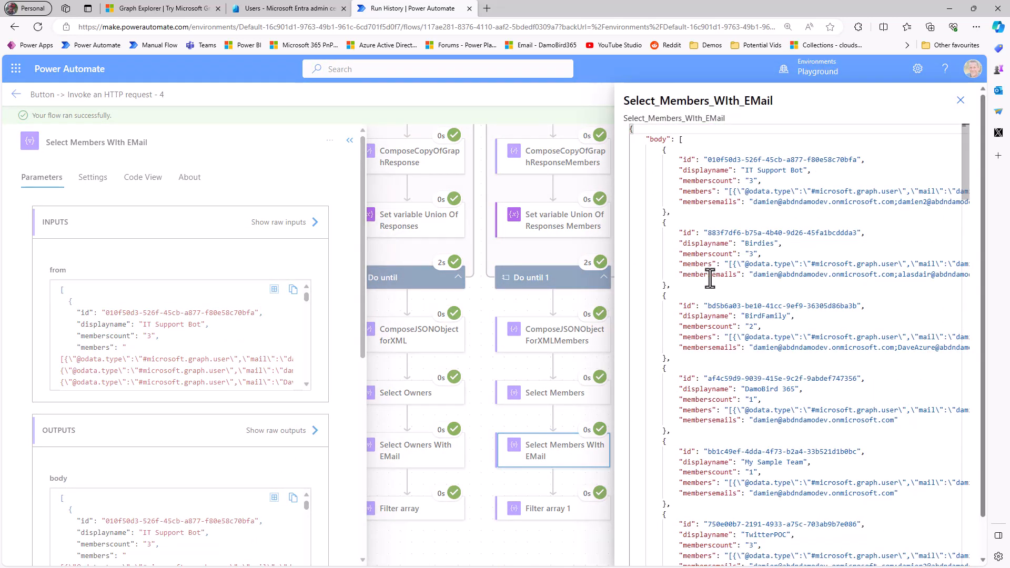
left_click_drag(682, 181, 734, 182)
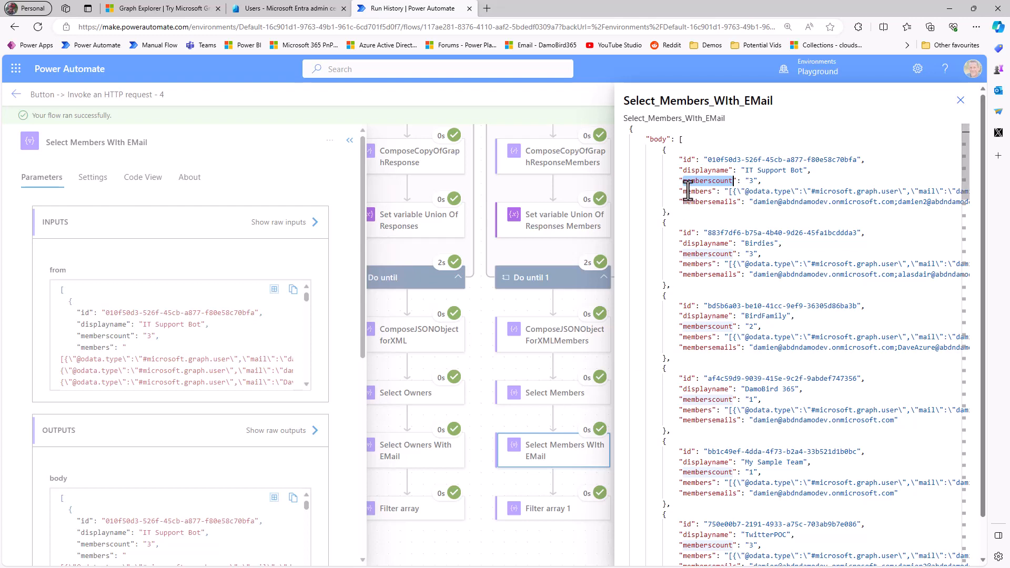
double_click(750, 181)
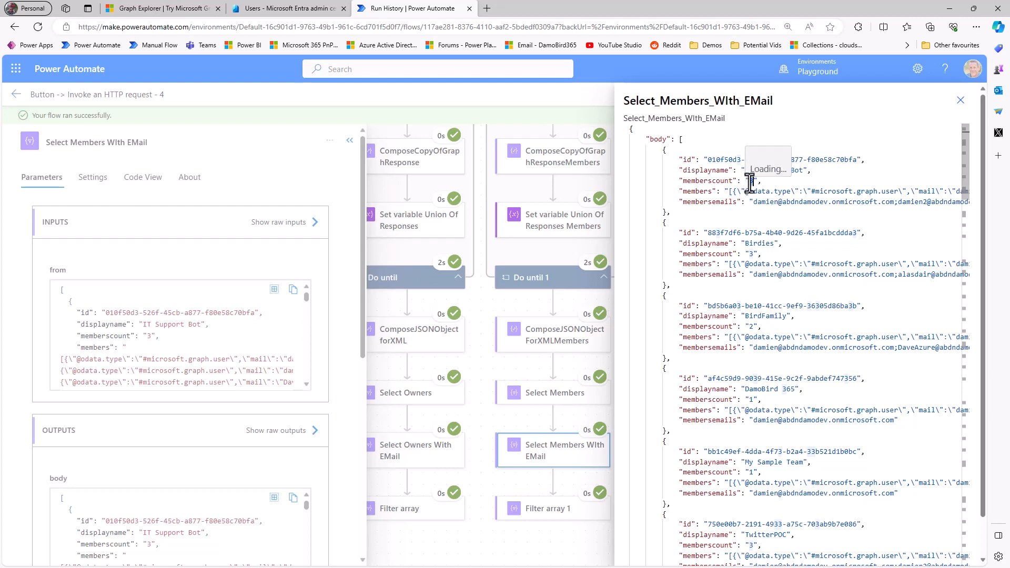
left_click_drag(683, 192, 737, 203)
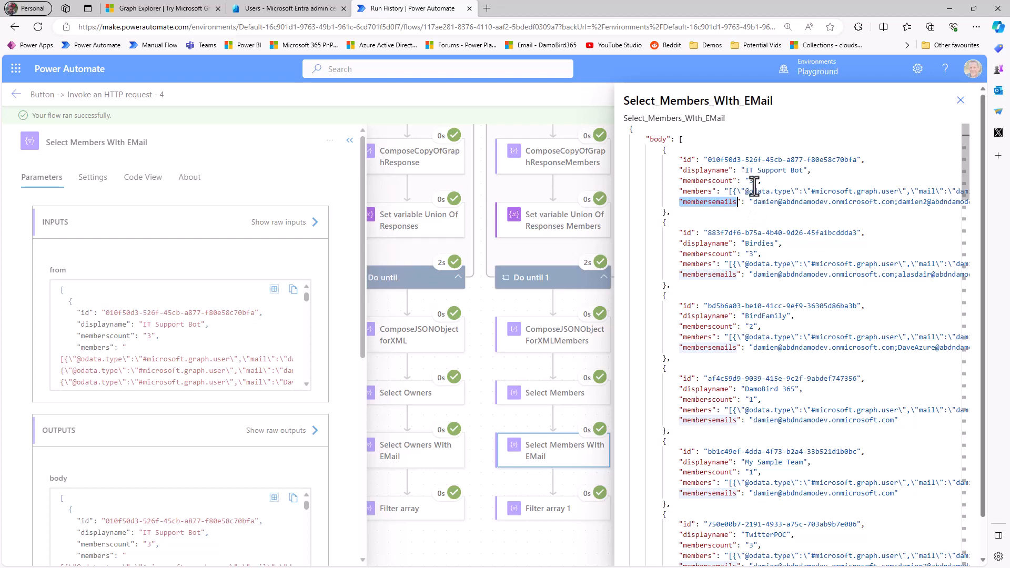
left_click_drag(755, 204, 942, 206)
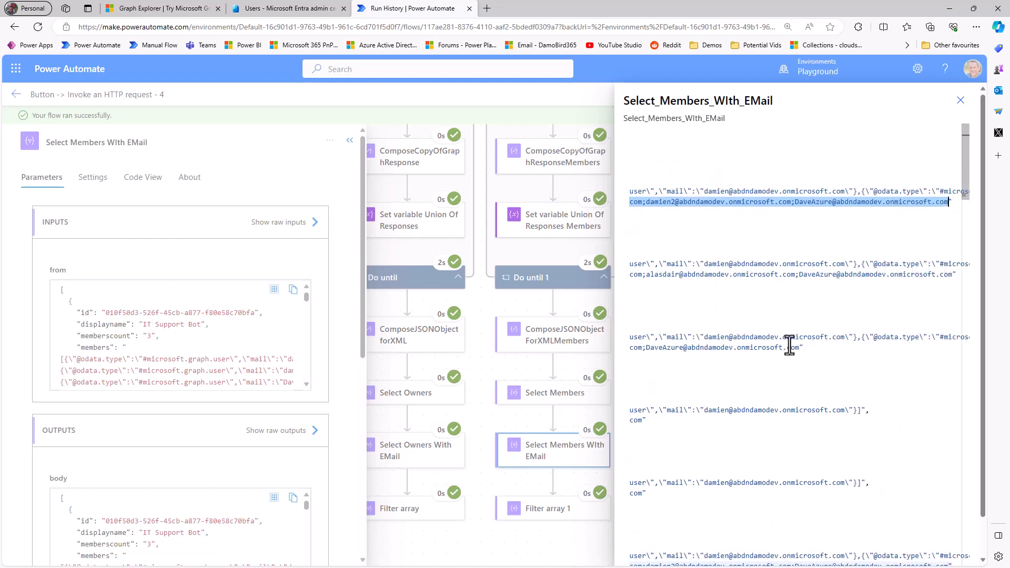
left_click_drag(742, 454, 574, 441)
left_click(751, 412)
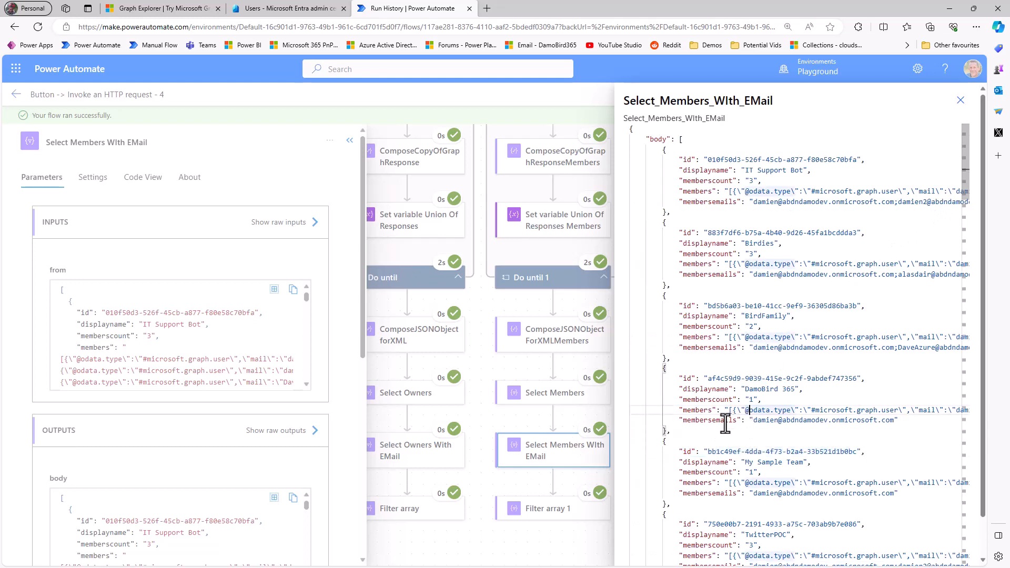
Find the DamoBird365 team in the Select Members WIth EMail outputs and examine its membersemails, displayname and id
scroll(726, 432, "down", 5)
scroll(727, 438, "down", 9)
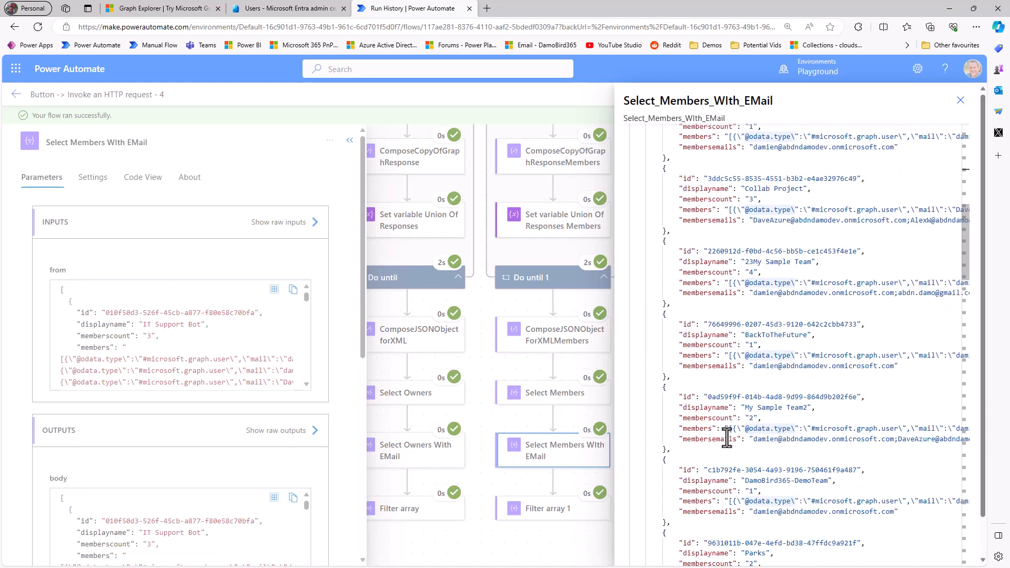
scroll(726, 438, "down", 9)
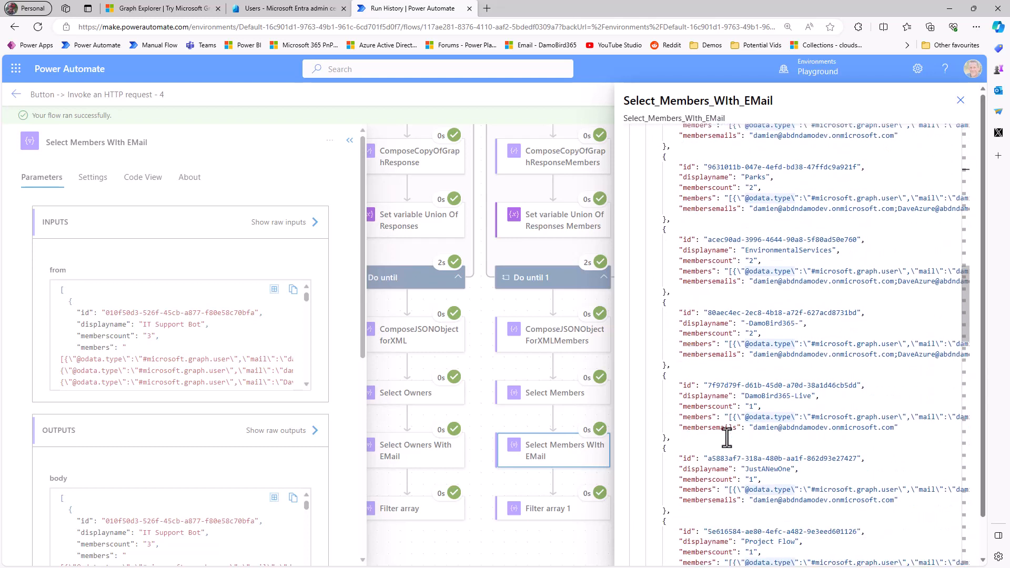
scroll(726, 437, "down", 4)
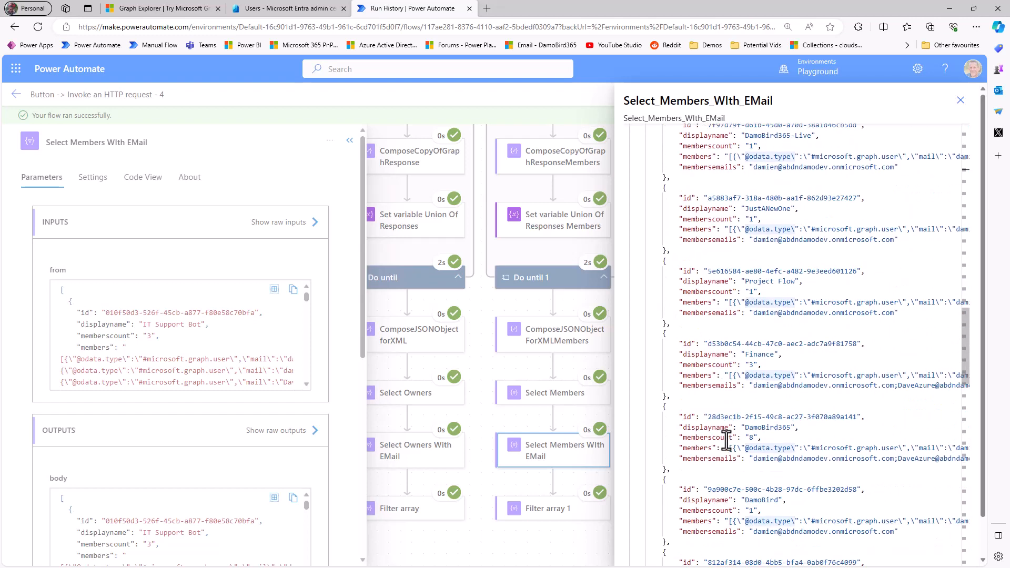
left_click_drag(754, 429, 714, 438)
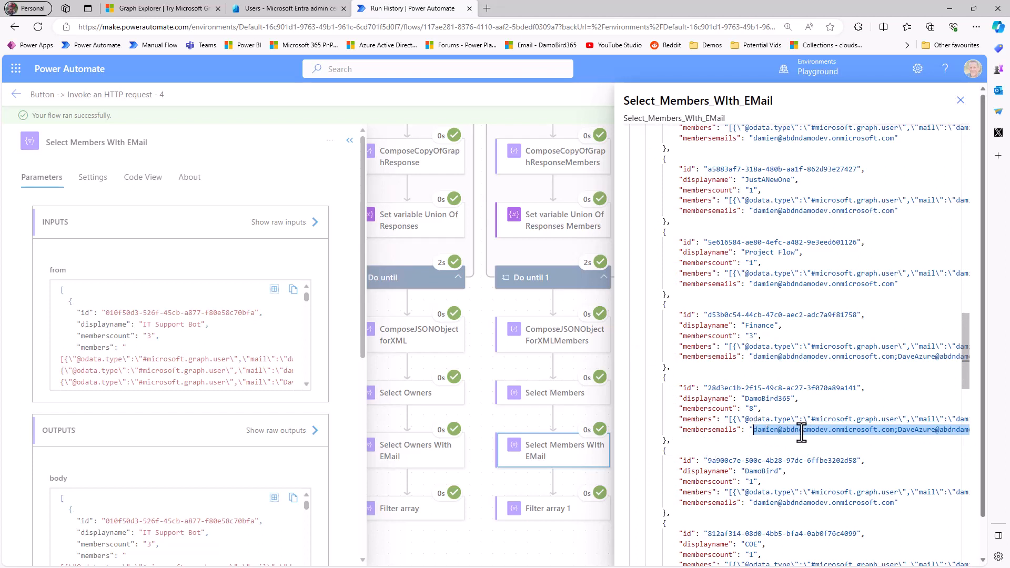
left_click_drag(744, 398, 793, 400)
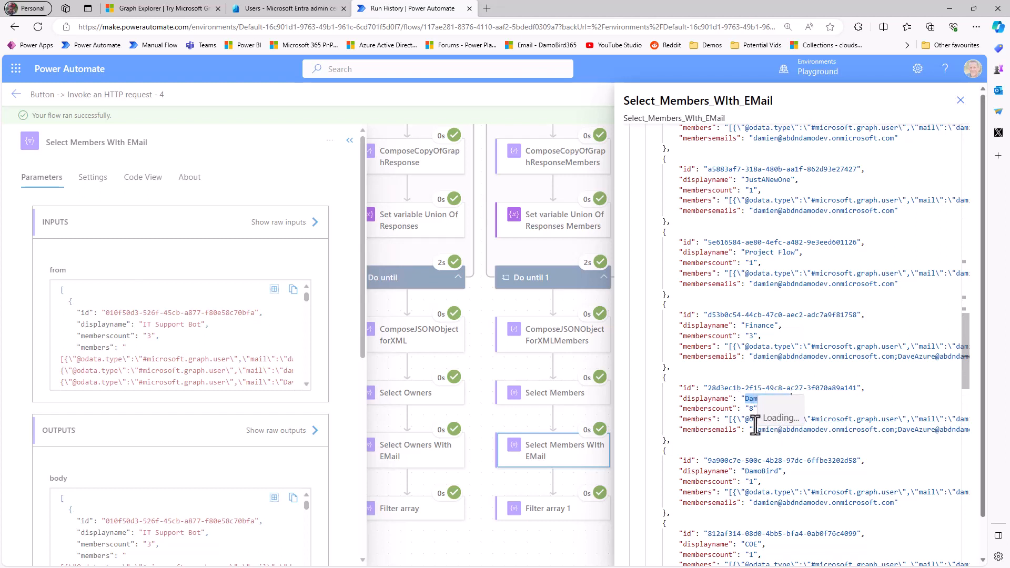
left_click(711, 388)
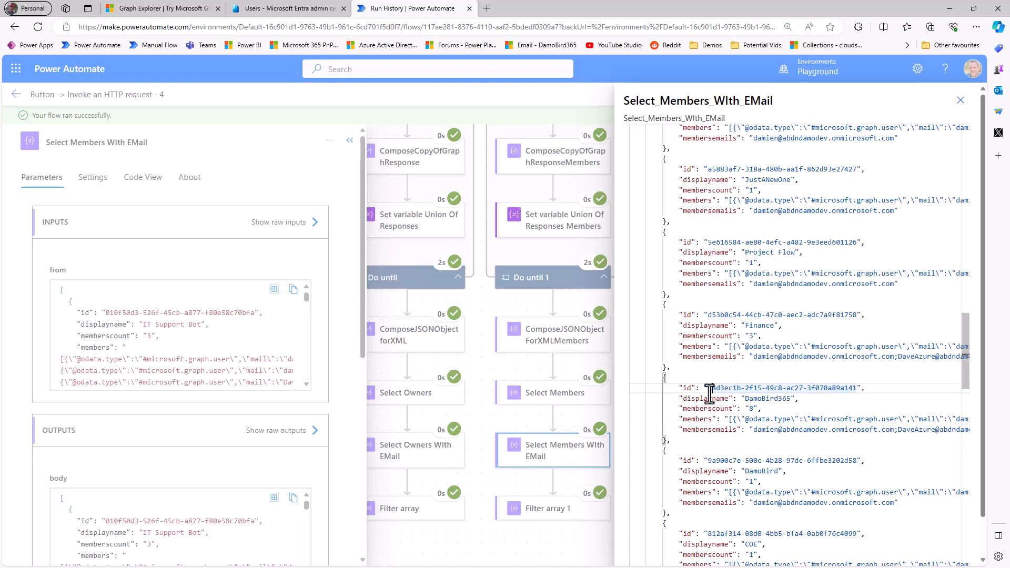
left_click_drag(709, 389, 858, 389)
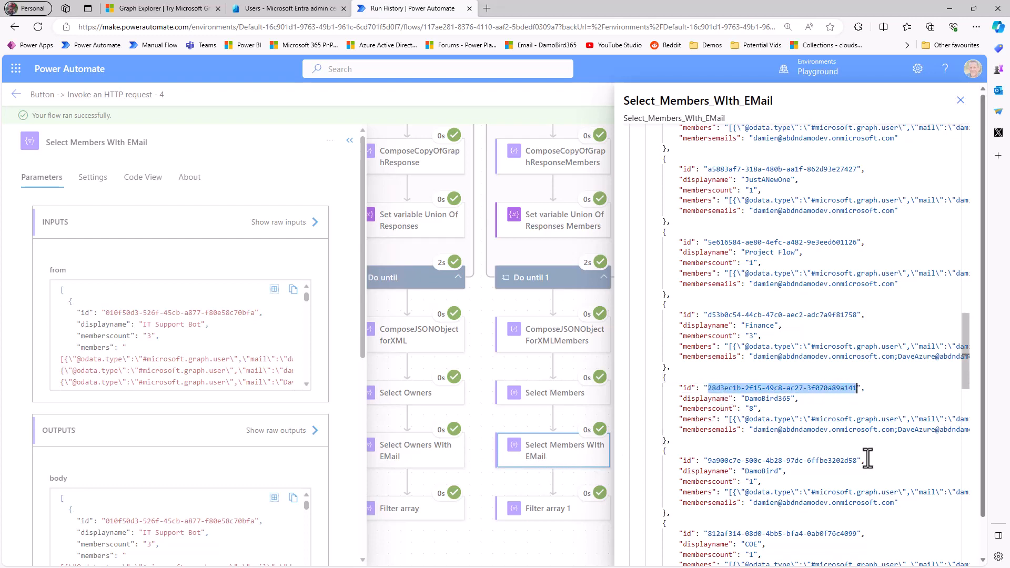